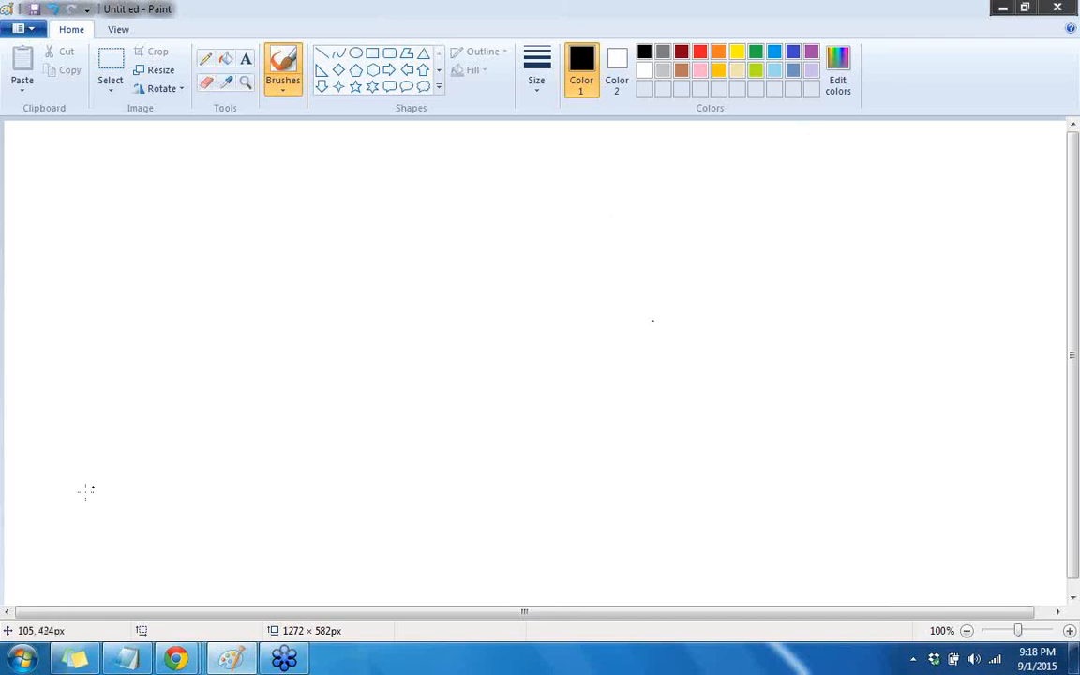
Connect to the preset remote computer through Remote Desktop Connection, entering the account password for the saved user
{"action": "left_click", "coordinate": [20, 659]}
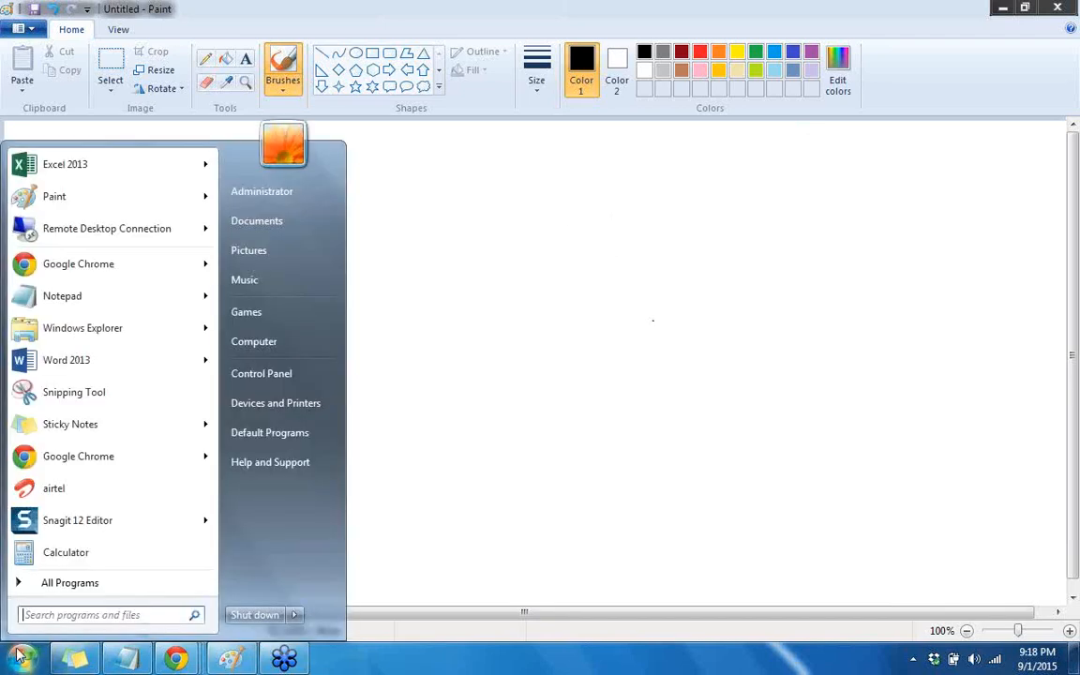
{"action": "left_click", "coordinate": [66, 234]}
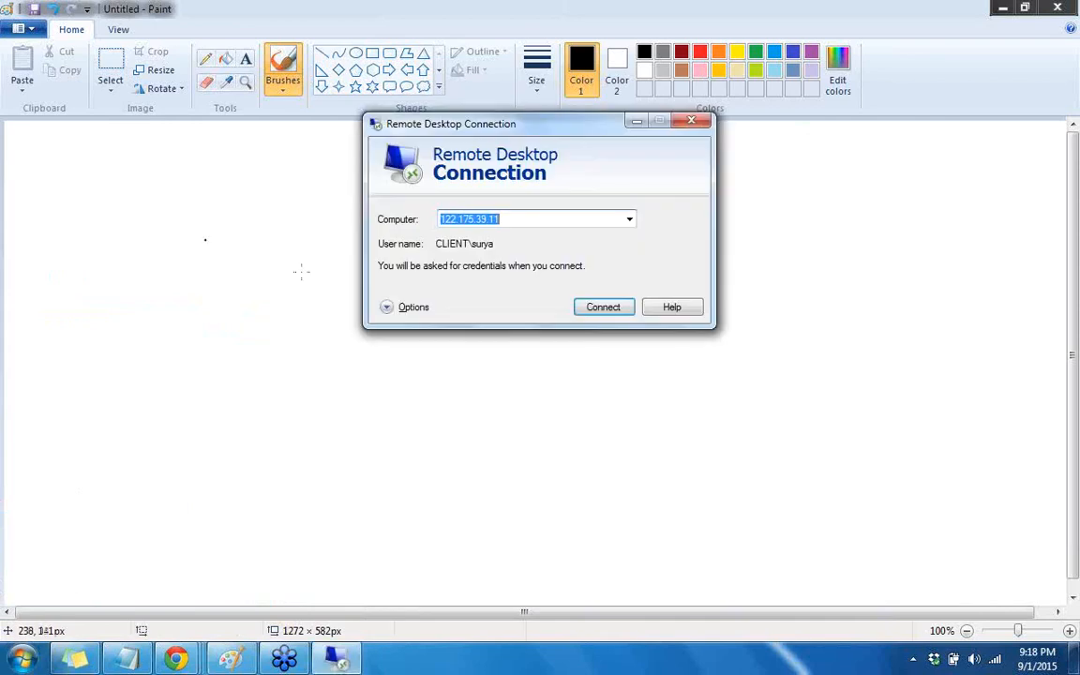
{"action": "left_click", "coordinate": [601, 308]}
{"action": "left_click", "coordinate": [473, 192]}
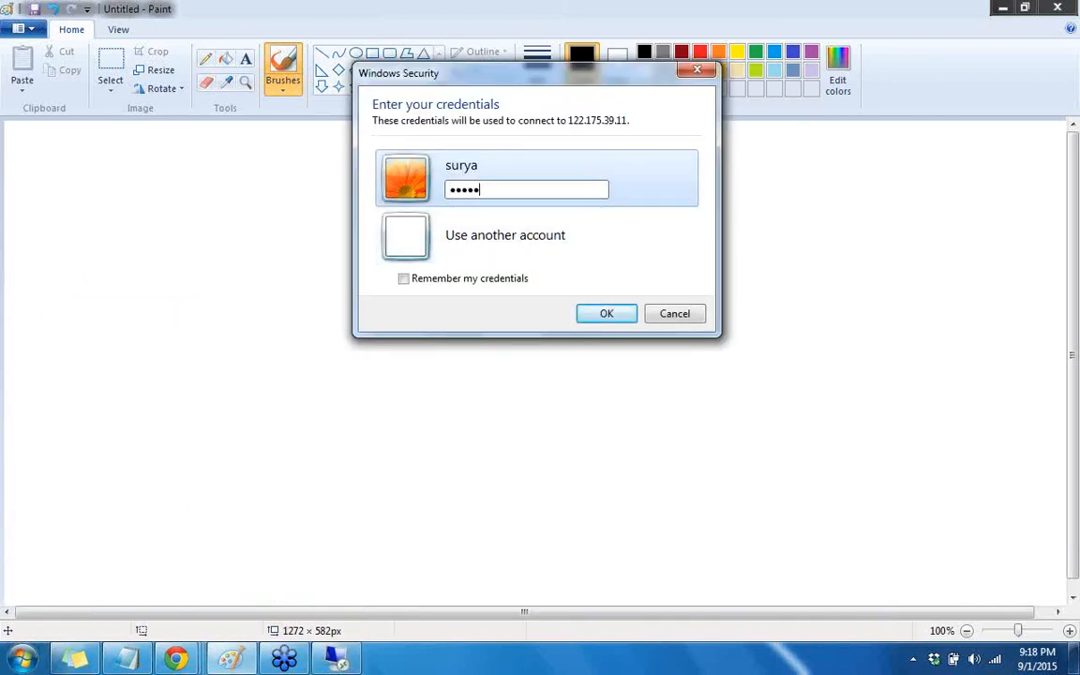
{"action": "left_click", "coordinate": [619, 315]}
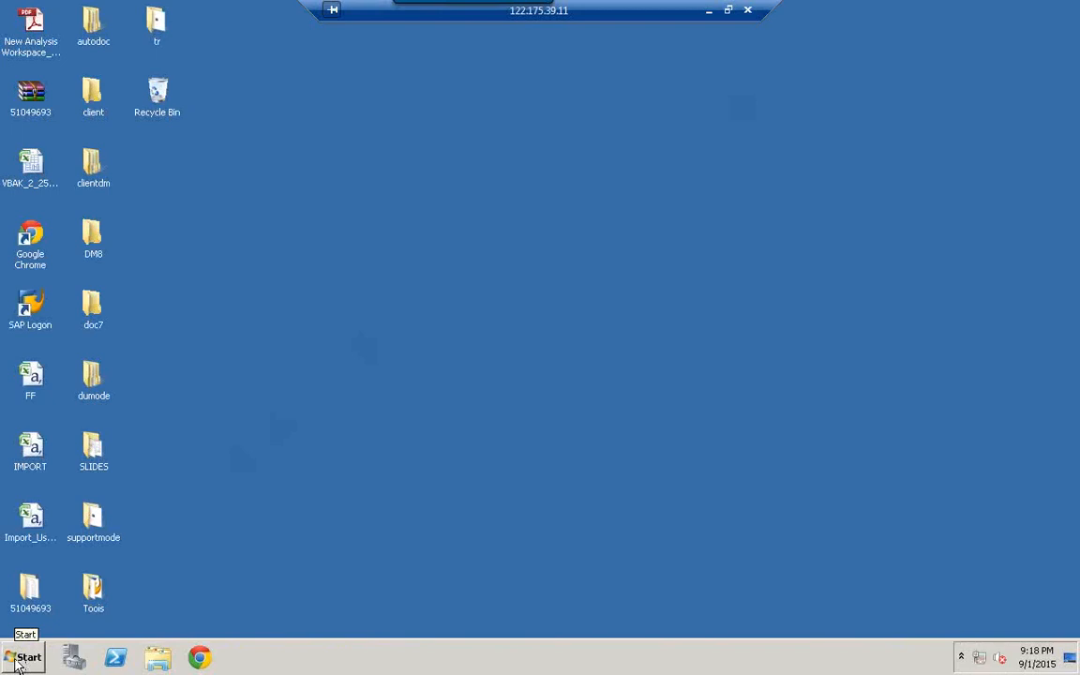
Launch SAP HANA Studio on the remote desktop and expand the HDB system down to its Content folder
{"action": "left_click", "coordinate": [23, 658]}
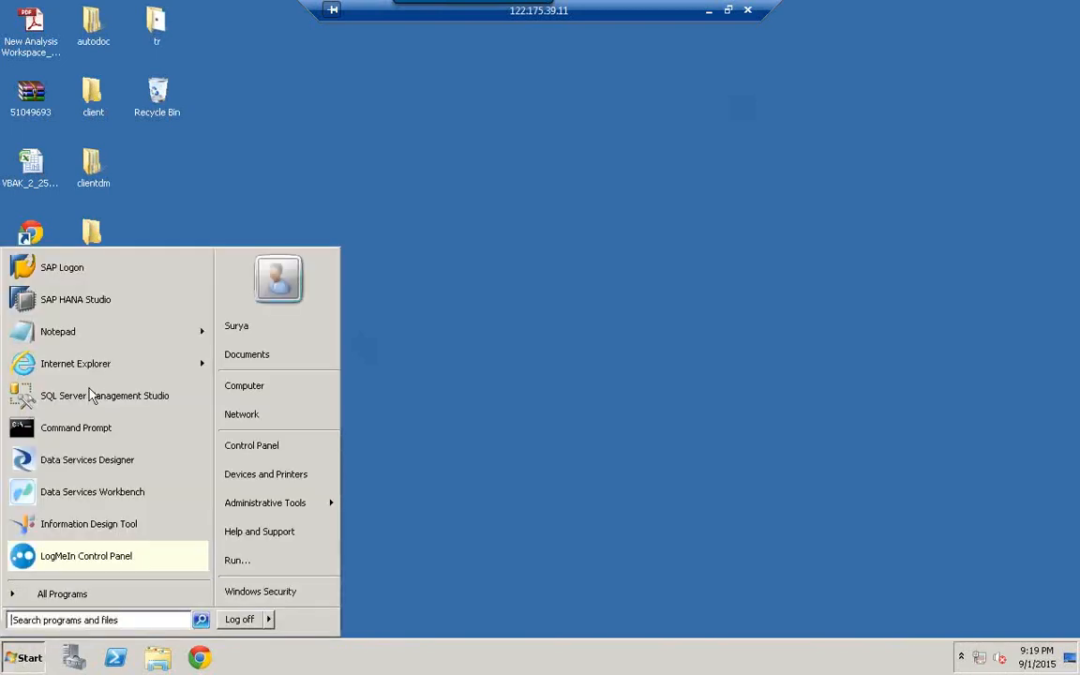
{"action": "left_click", "coordinate": [64, 305]}
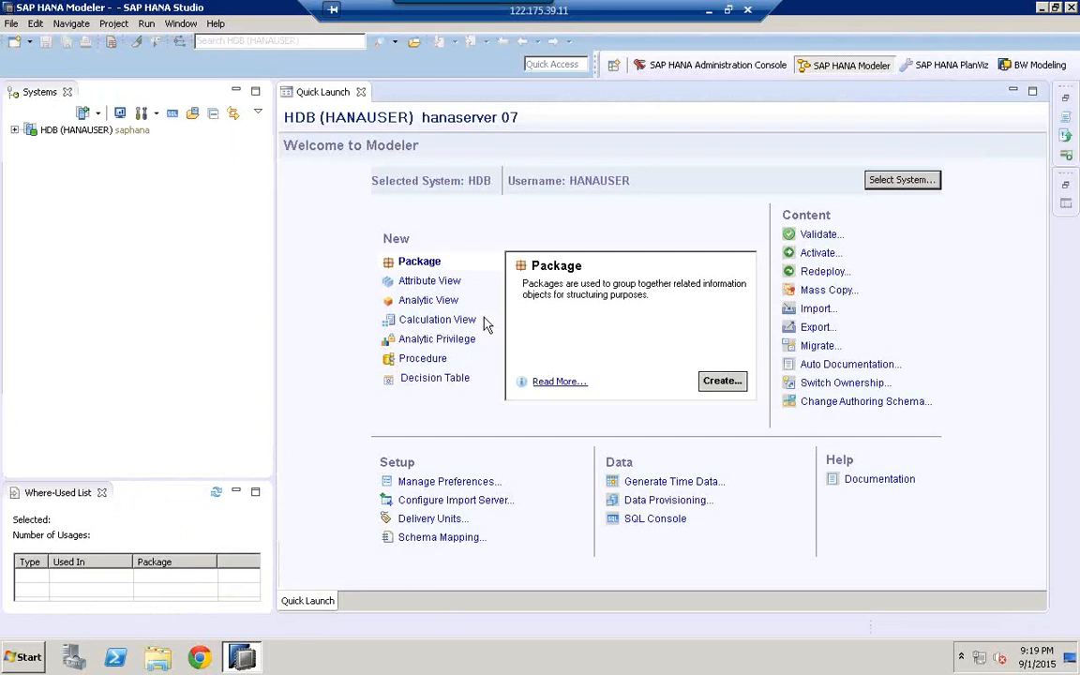
{"action": "left_click", "coordinate": [52, 132]}
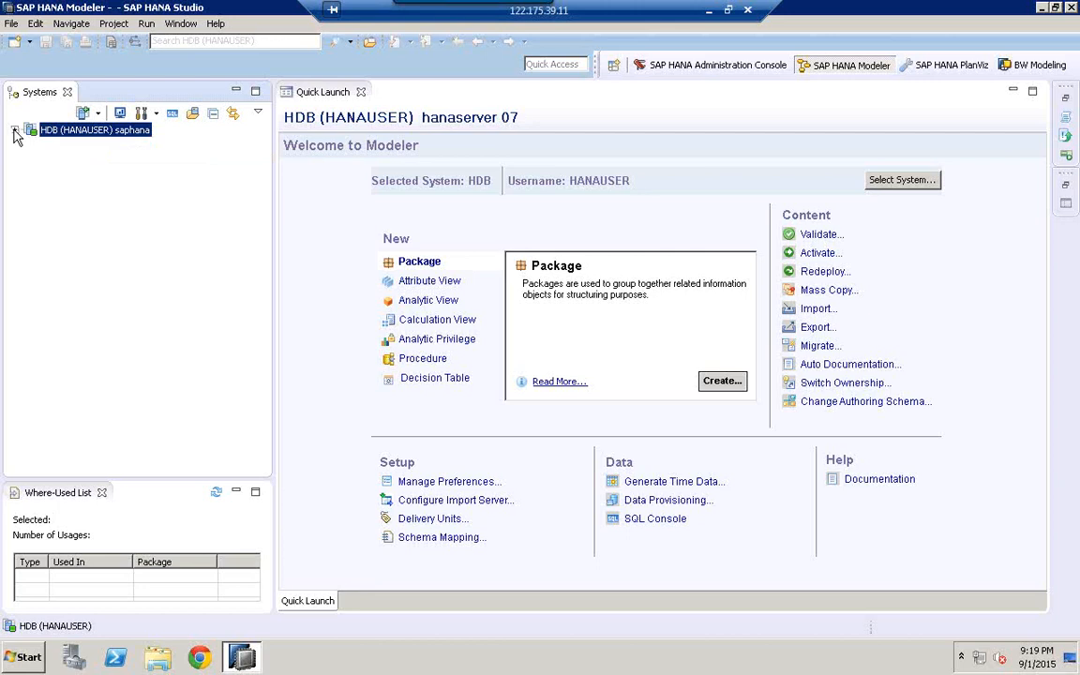
{"action": "left_click", "coordinate": [15, 132]}
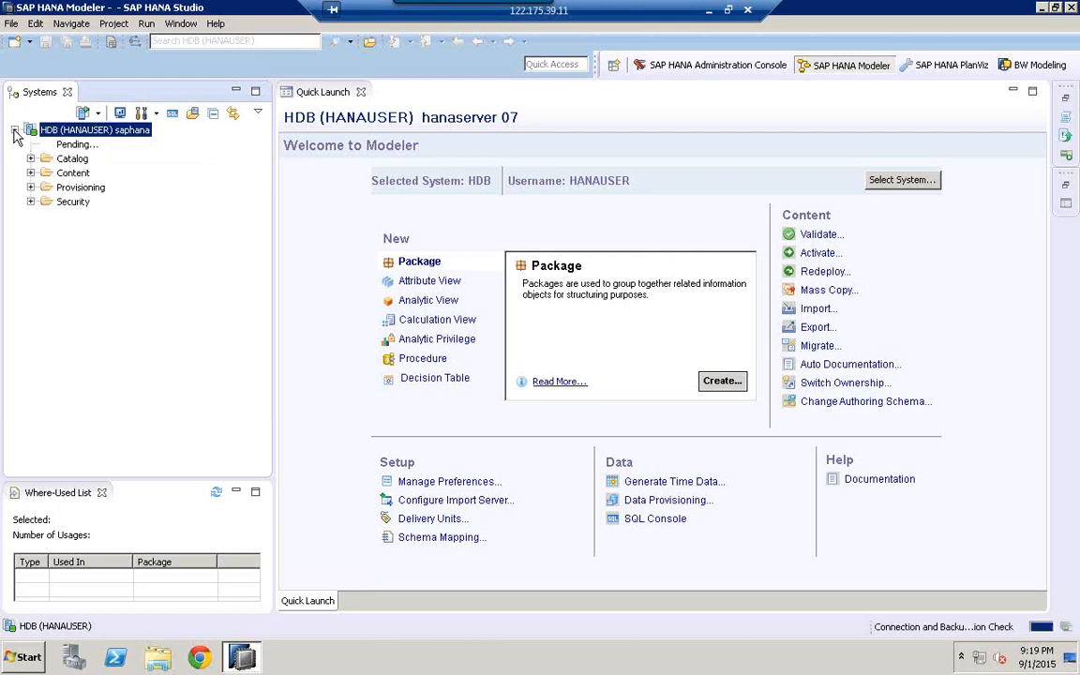
{"action": "left_click", "coordinate": [31, 173]}
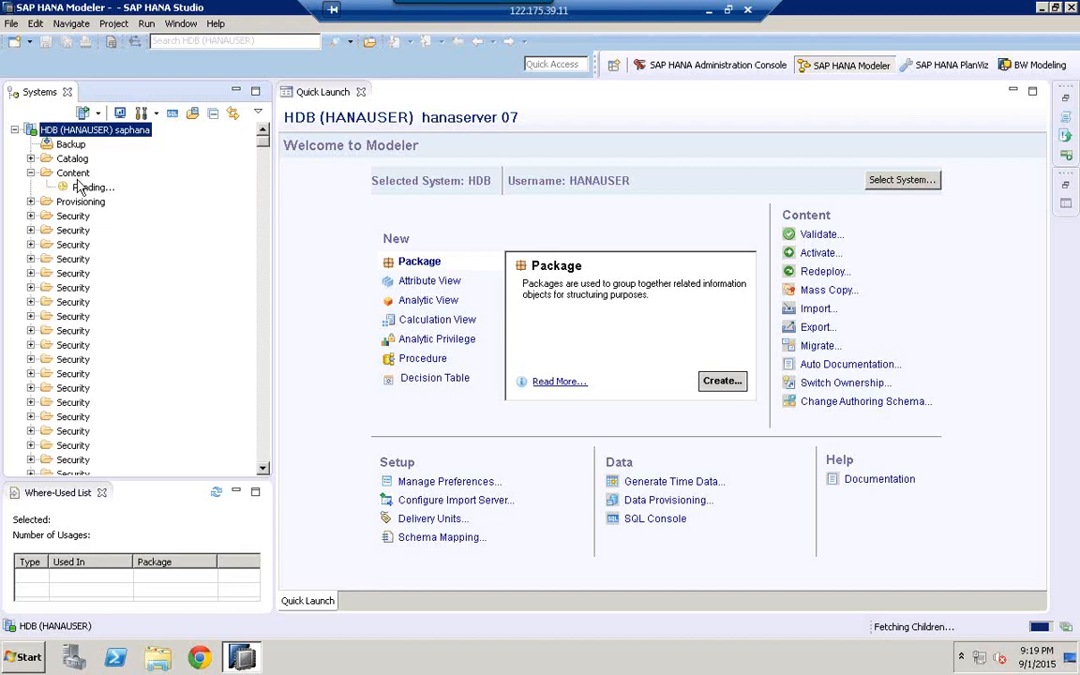
Find the ECC_AUG14 package among the Content packages and expand it
{"action": "left_click", "coordinate": [78, 274]}
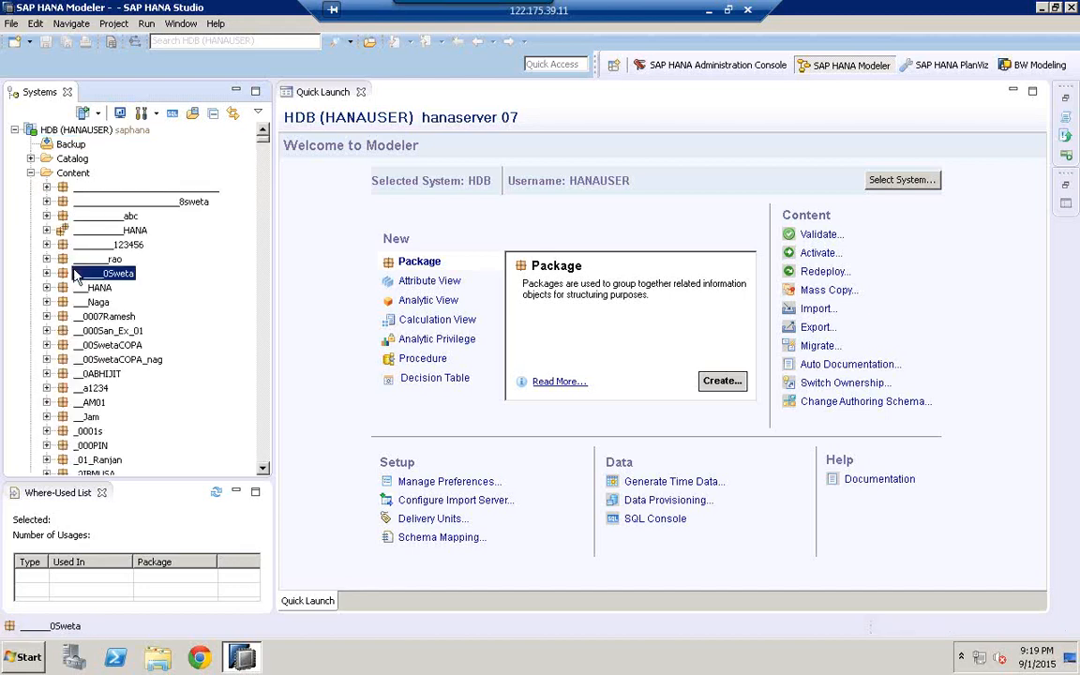
{"action": "key", "text": "e"}
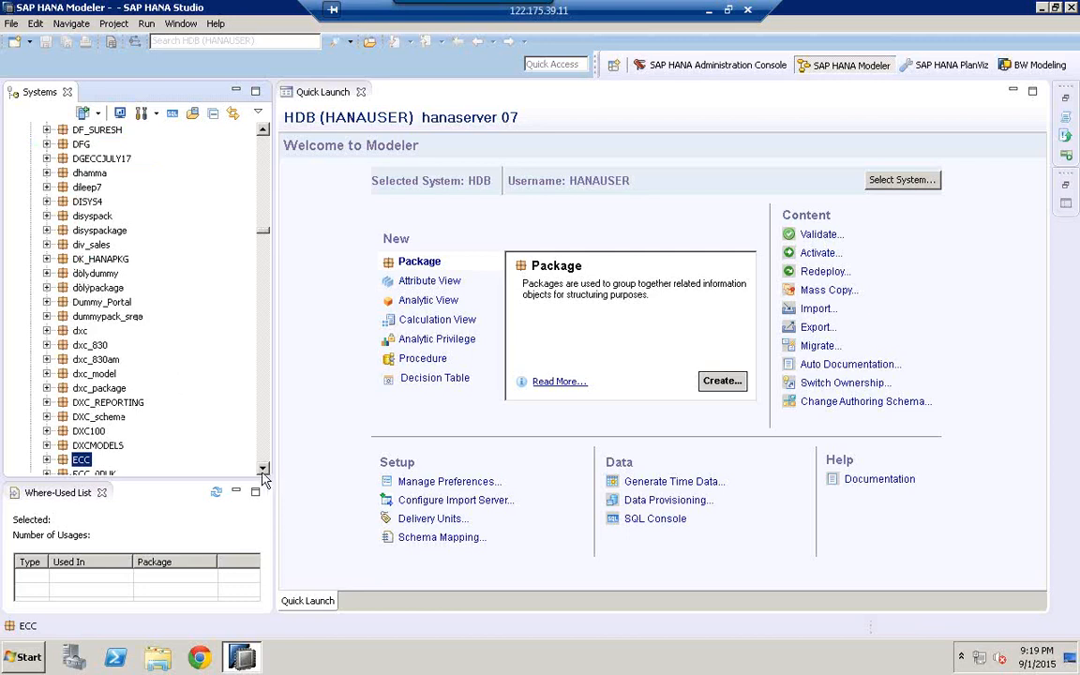
{"action": "left_click", "coordinate": [263, 469]}
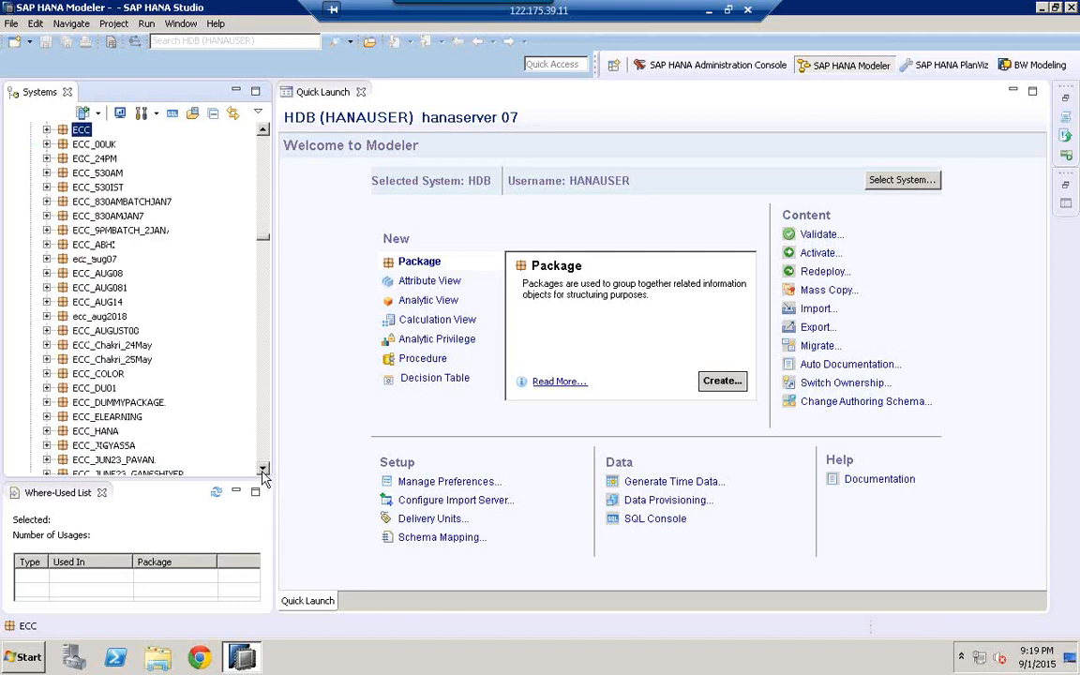
{"action": "left_click", "coordinate": [94, 304]}
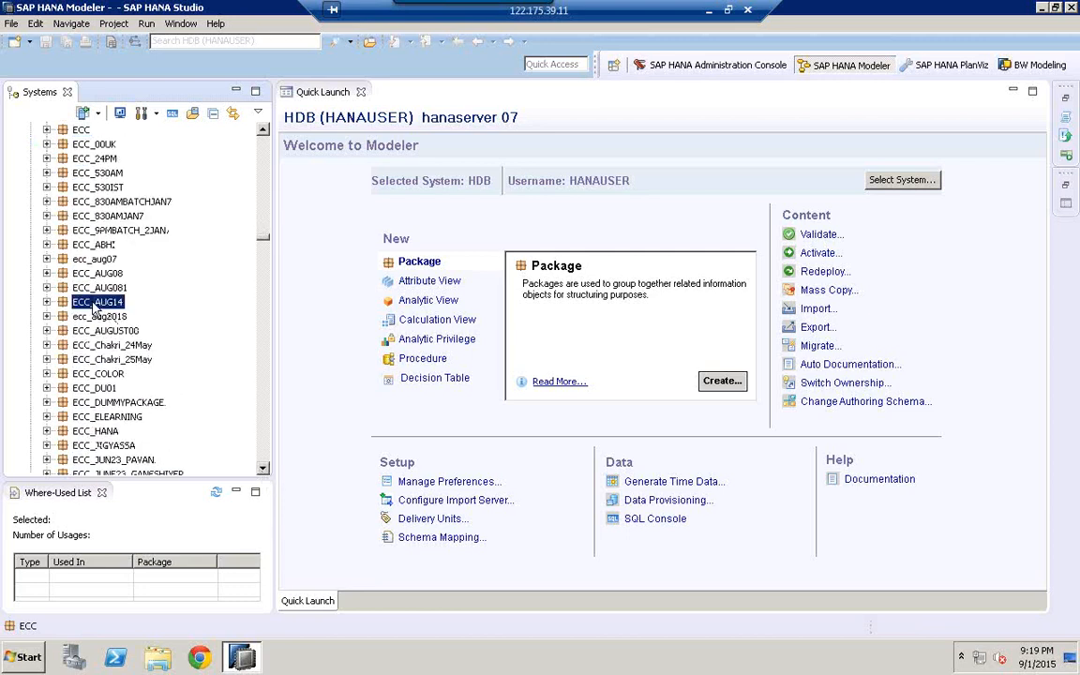
{"action": "left_click", "coordinate": [46, 302]}
Expand SD > MD in ECC_AUG14 to examine its attribute views and analytic views
{"action": "left_click", "coordinate": [63, 345]}
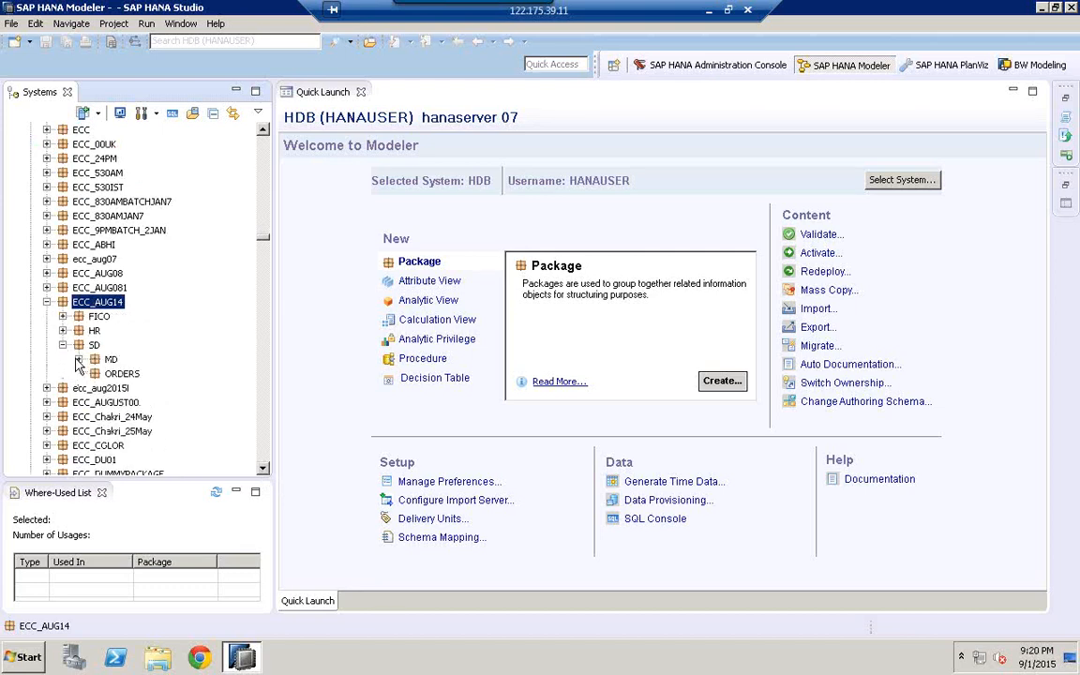
{"action": "left_click", "coordinate": [79, 359]}
{"action": "left_click", "coordinate": [95, 374]}
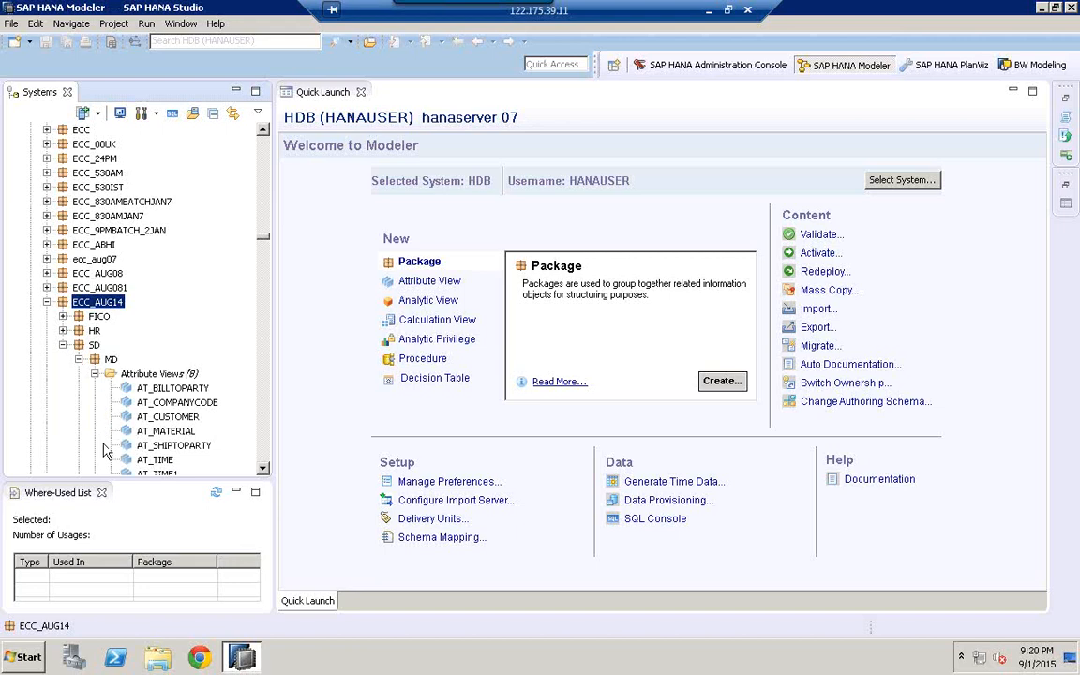
{"action": "left_click", "coordinate": [263, 469]}
{"action": "left_click", "coordinate": [262, 470]}
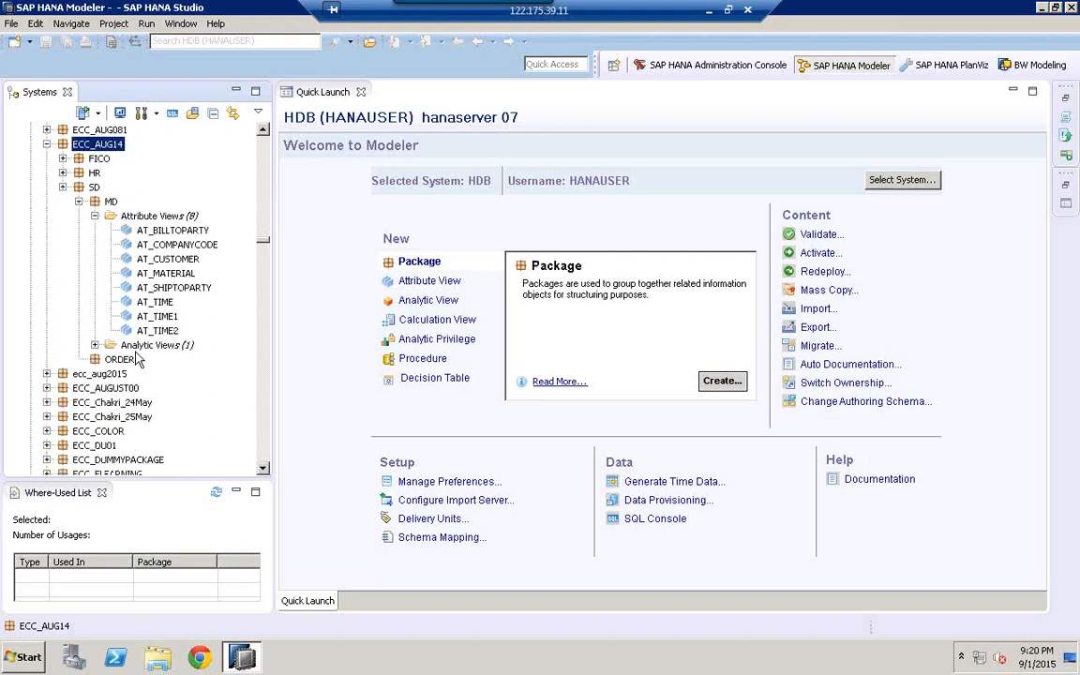
{"action": "left_click", "coordinate": [95, 345]}
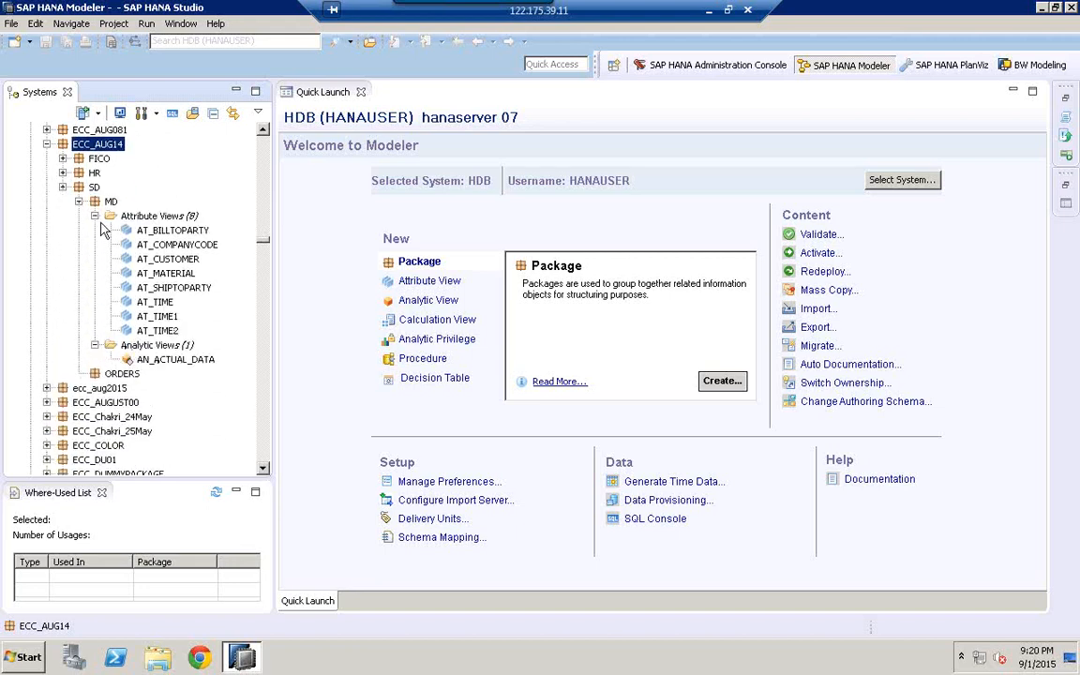
Examine the attribute views under SD > MD in the ECC_AUG081 package, and collapse the package again
{"action": "left_click", "coordinate": [263, 131]}
{"action": "left_click", "coordinate": [263, 130]}
{"action": "left_click", "coordinate": [262, 131]}
{"action": "left_click", "coordinate": [263, 130]}
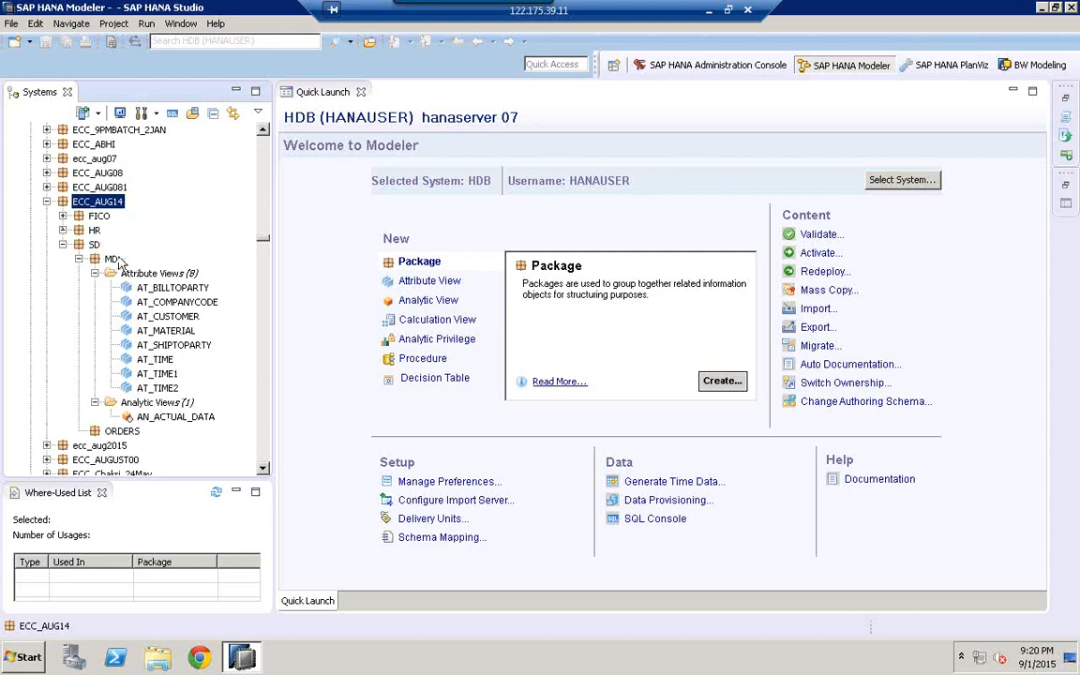
{"action": "left_click", "coordinate": [47, 187]}
{"action": "left_click", "coordinate": [62, 231]}
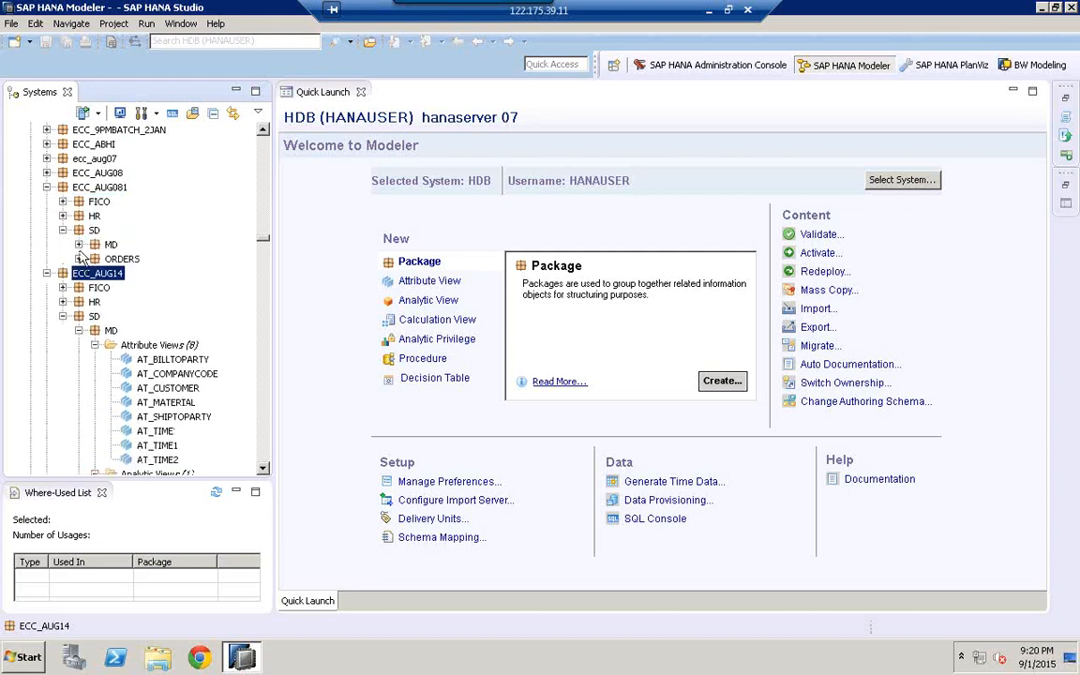
{"action": "left_click", "coordinate": [79, 244]}
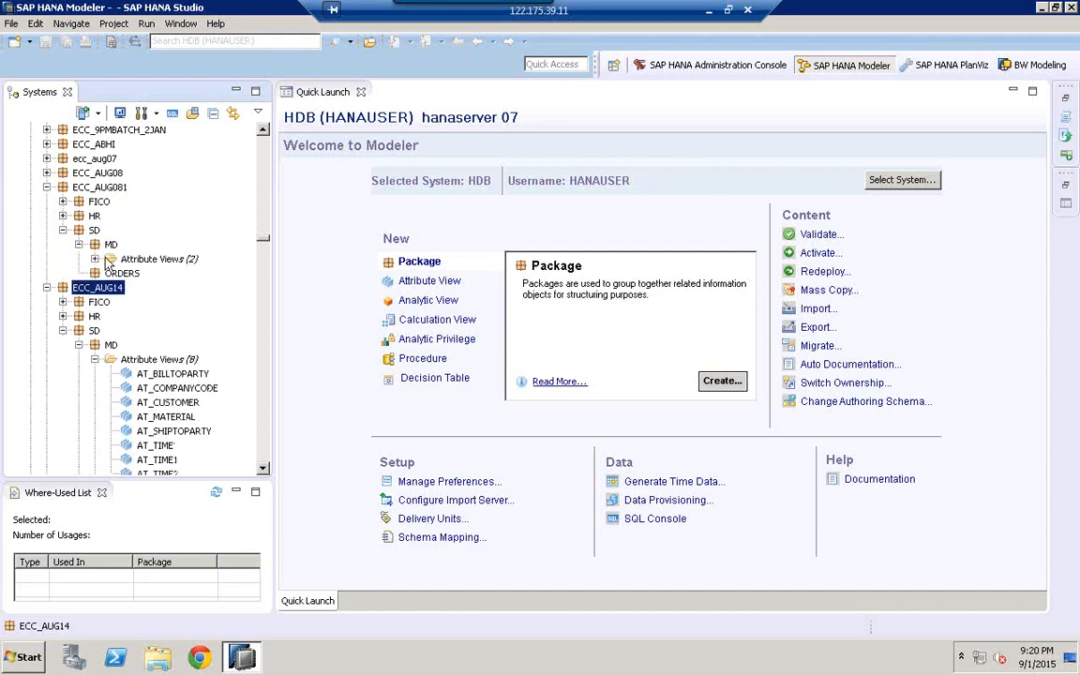
{"action": "left_click", "coordinate": [95, 258]}
{"action": "left_click", "coordinate": [62, 230]}
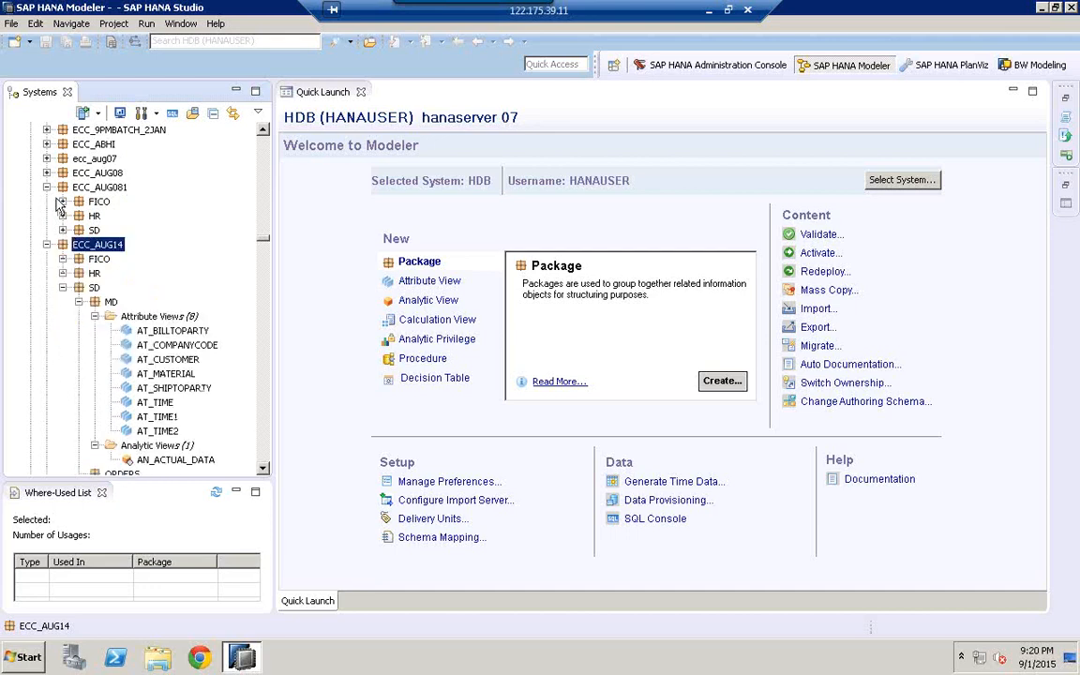
{"action": "left_click", "coordinate": [47, 187]}
Look up the Content packages whose names start with "eccj"
{"action": "scroll", "coordinate": [98, 246], "scroll_direction": "down", "scroll_amount": 1}
{"action": "scroll", "coordinate": [97, 246], "scroll_direction": "down", "scroll_amount": 3}
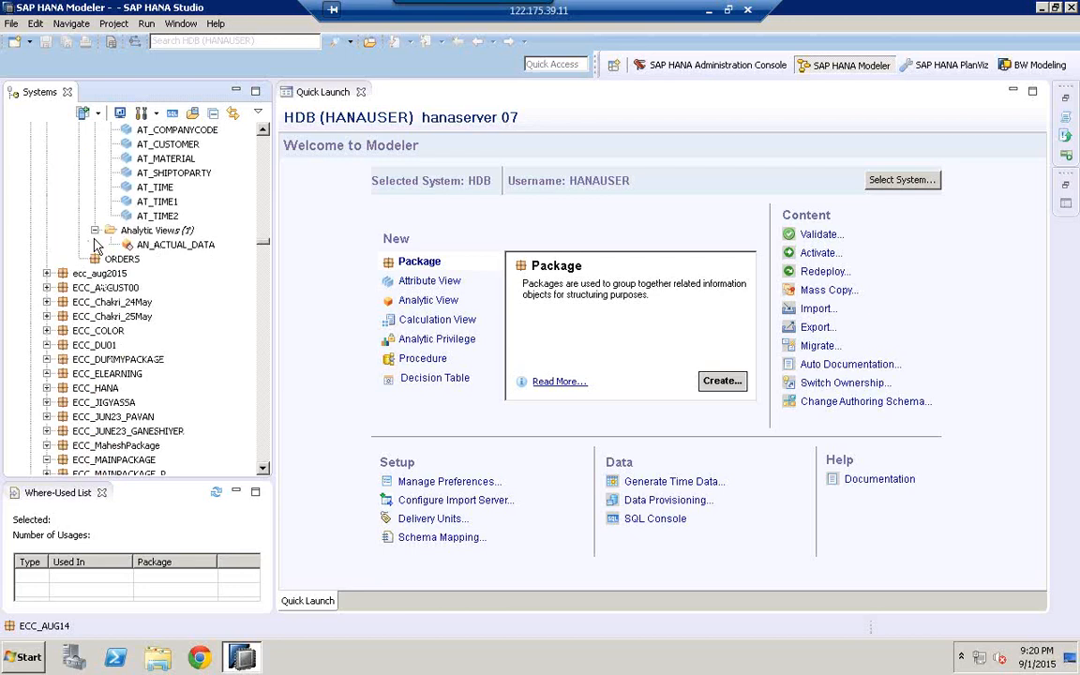
{"action": "scroll", "coordinate": [85, 169], "scroll_direction": "up", "scroll_amount": 12}
{"action": "left_click", "coordinate": [82, 160]}
{"action": "type", "text": "eccj"}
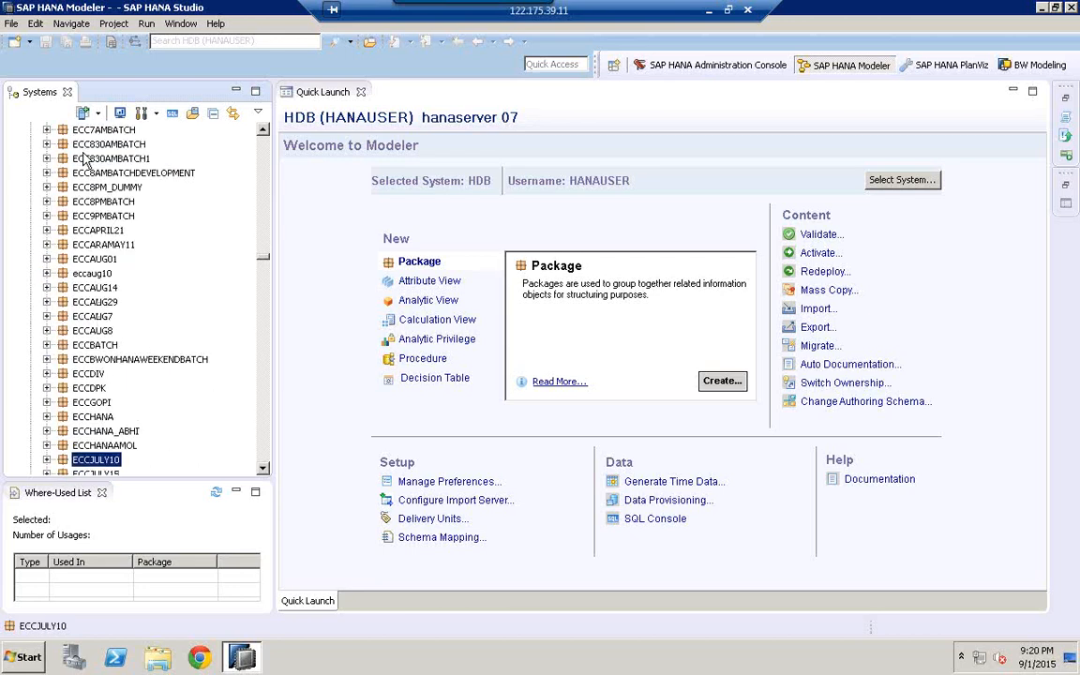
{"action": "left_click", "coordinate": [265, 469]}
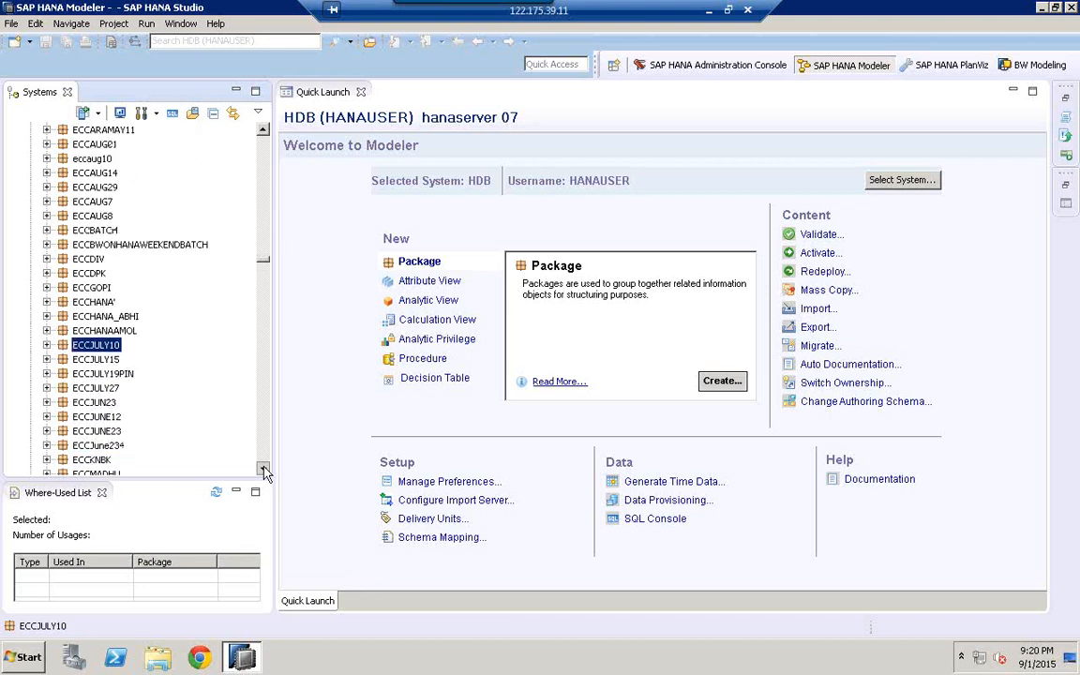
{"action": "left_click", "coordinate": [264, 472]}
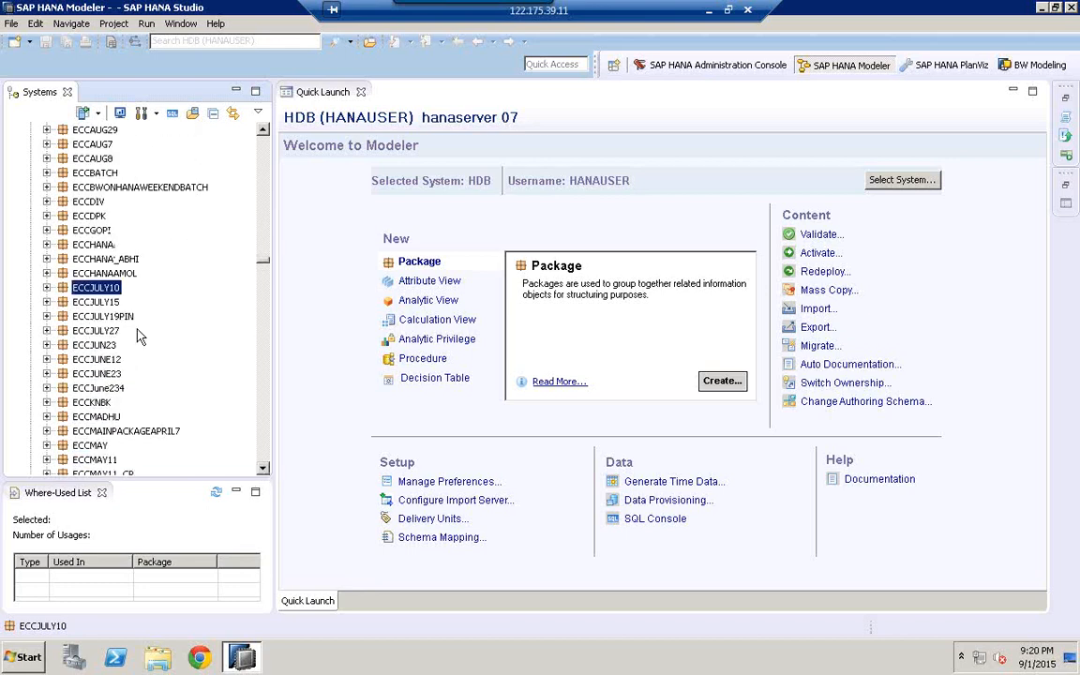
Examine the contents of ECCJULY15 down to SD > MD and the subpackages of ECCJULY10
{"action": "left_click", "coordinate": [78, 302]}
{"action": "left_click", "coordinate": [47, 302]}
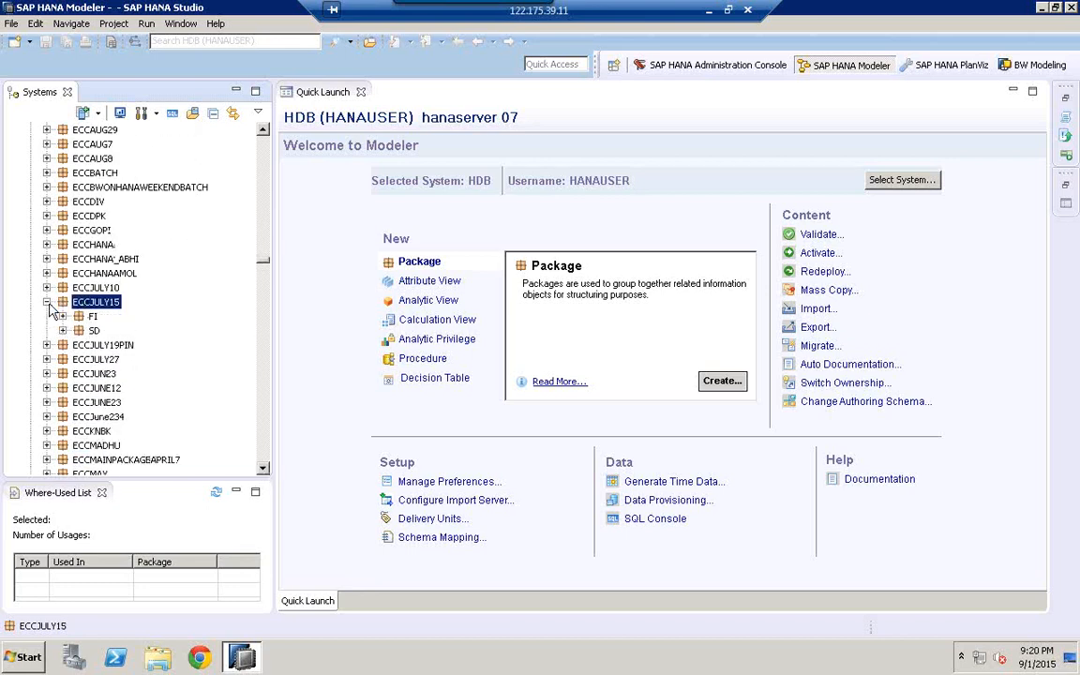
{"action": "left_click", "coordinate": [62, 332]}
{"action": "left_click", "coordinate": [77, 345]}
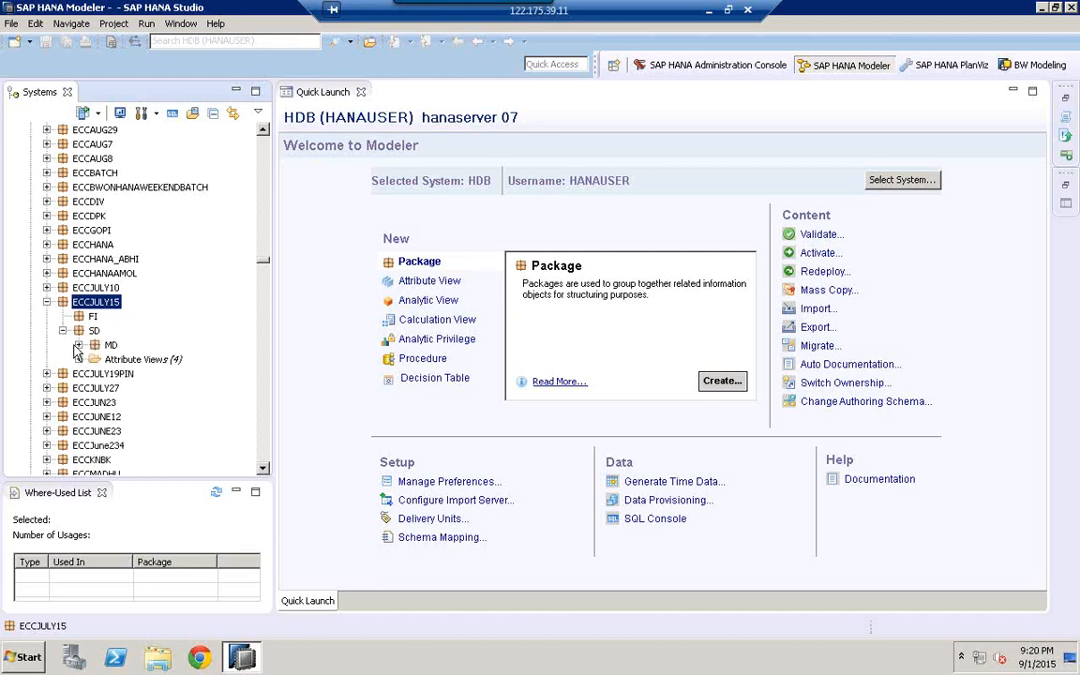
{"action": "left_click", "coordinate": [78, 345]}
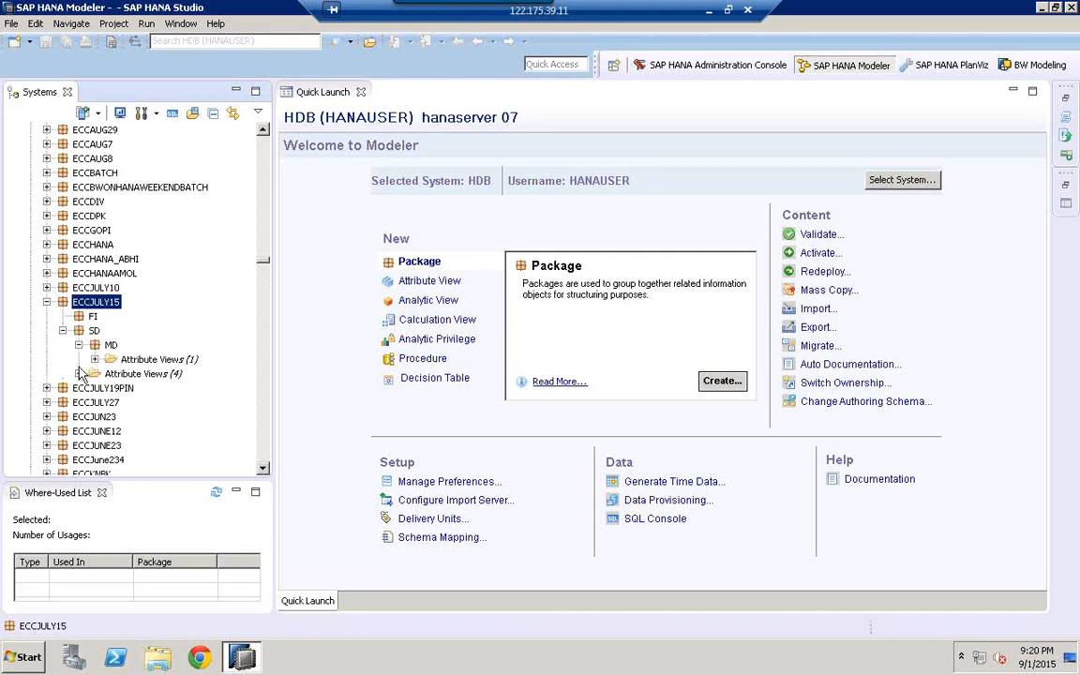
{"action": "left_click", "coordinate": [47, 288]}
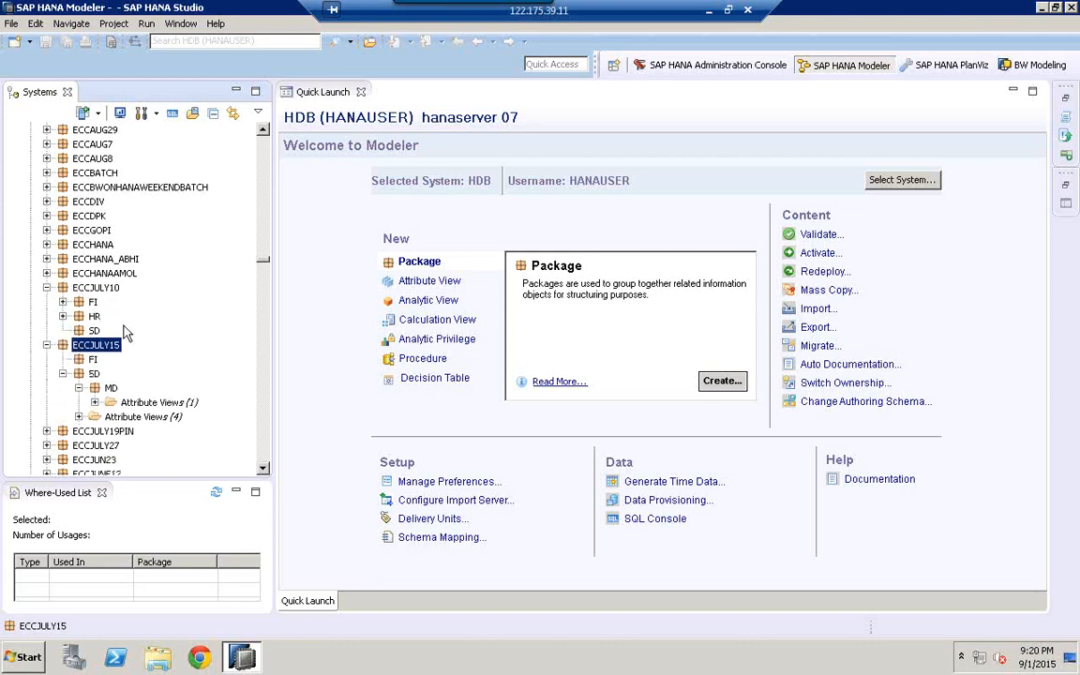
Find the ECCAUG14 package by searching for "eccaug" and expand its SD > MD subpackage
{"action": "scroll", "coordinate": [127, 333], "scroll_direction": "down", "scroll_amount": 8}
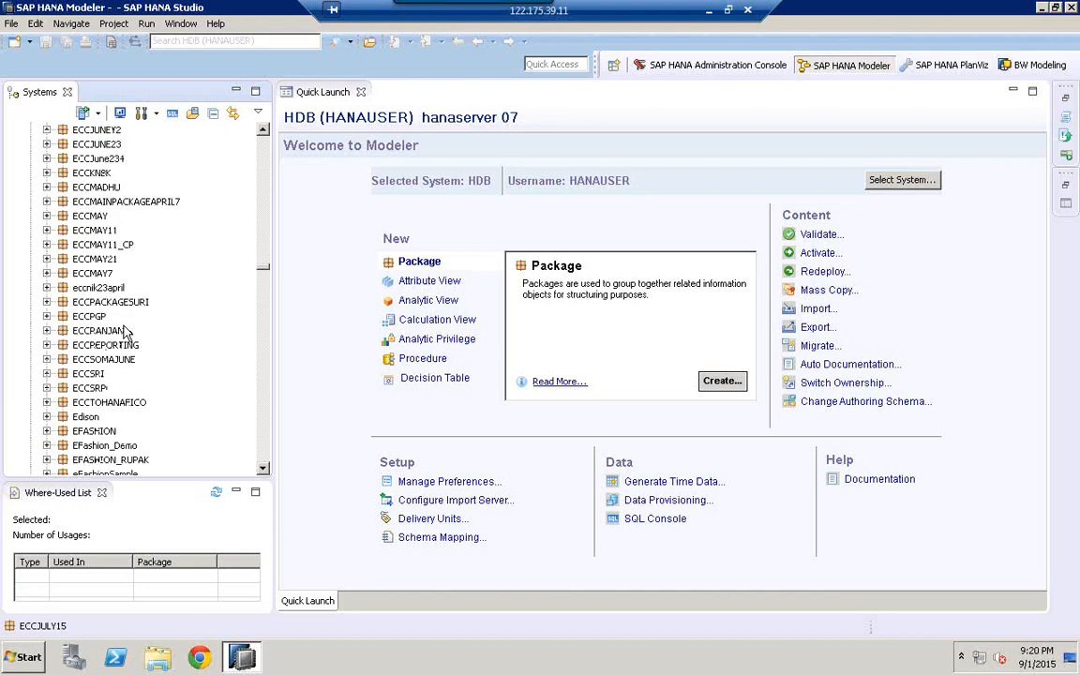
{"action": "left_click", "coordinate": [87, 244]}
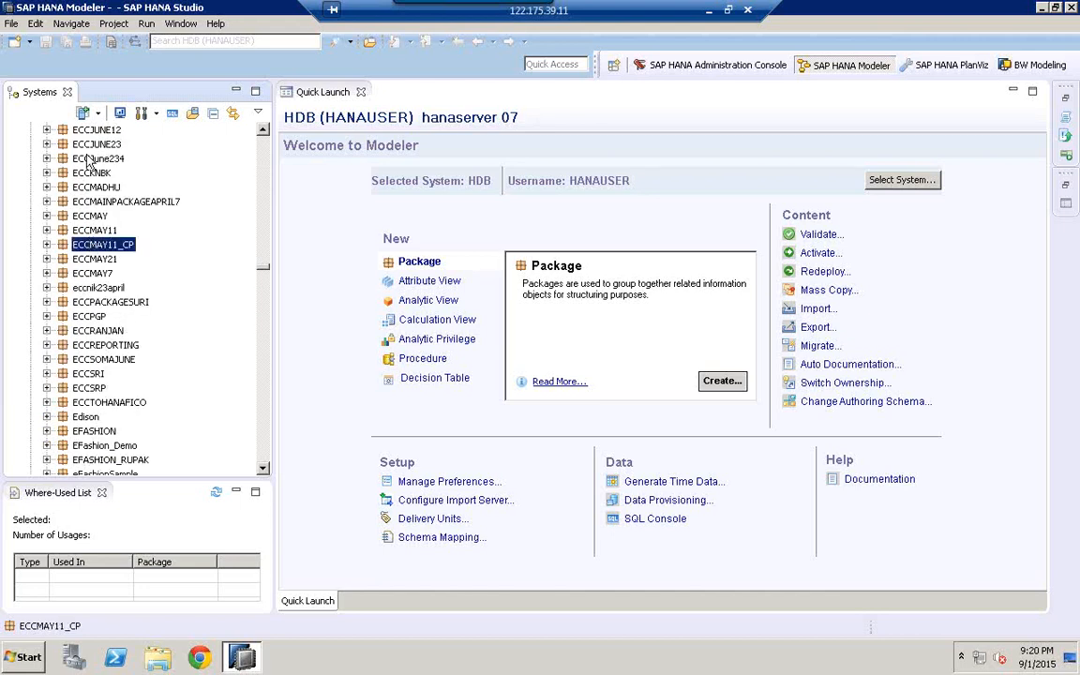
{"action": "key", "text": "Down"}
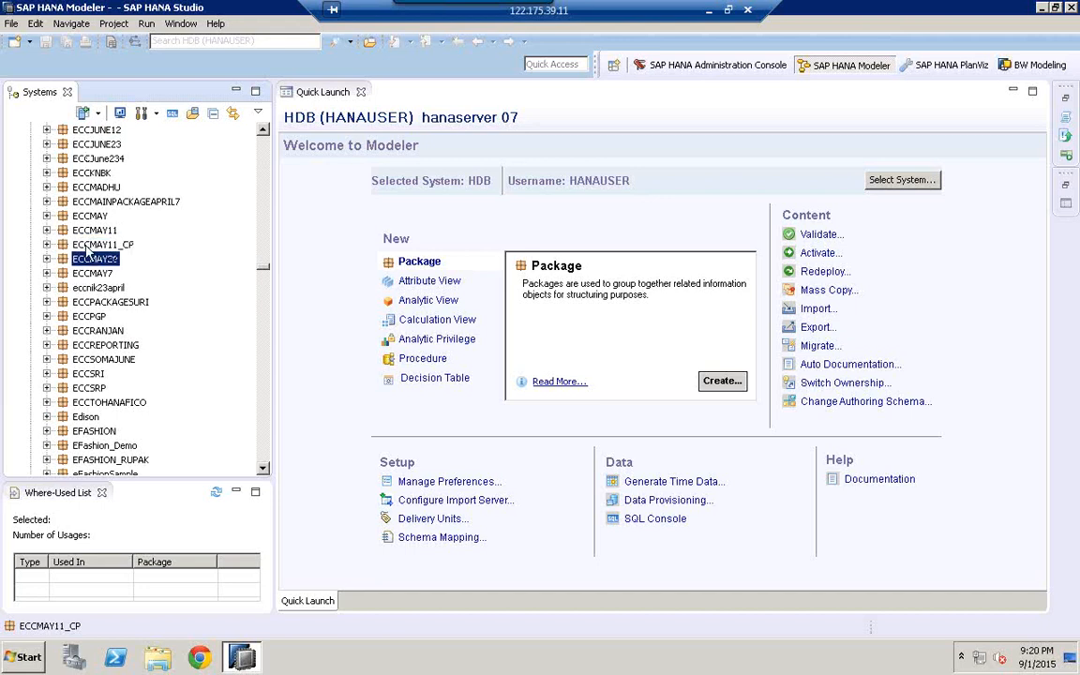
{"action": "type", "text": "eccaug"}
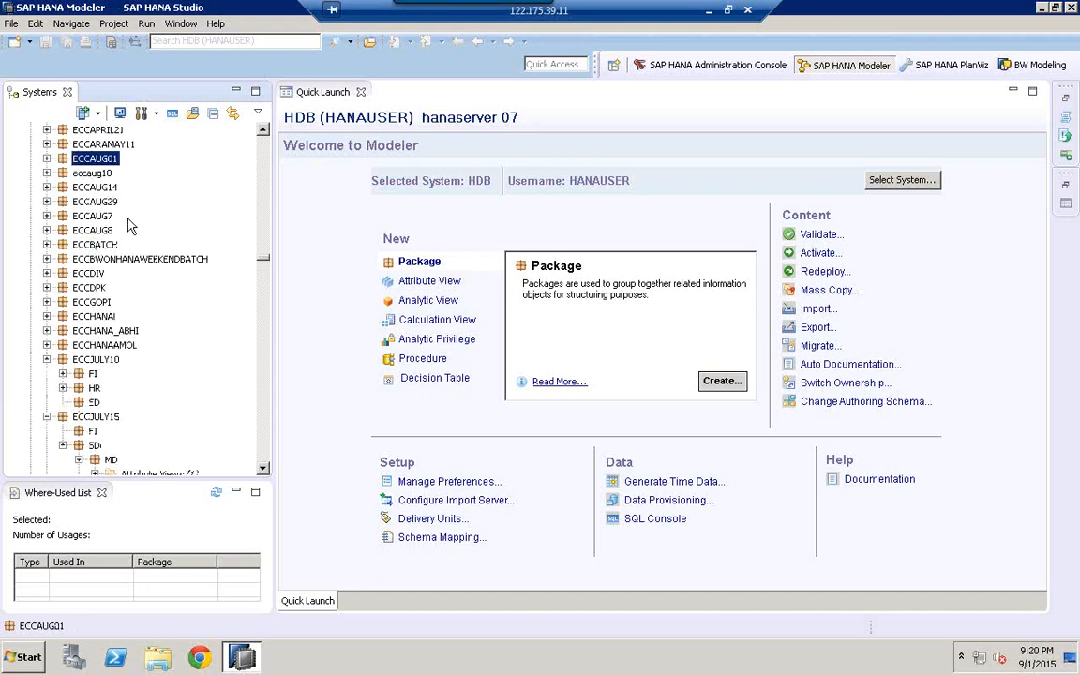
{"action": "left_click", "coordinate": [46, 187]}
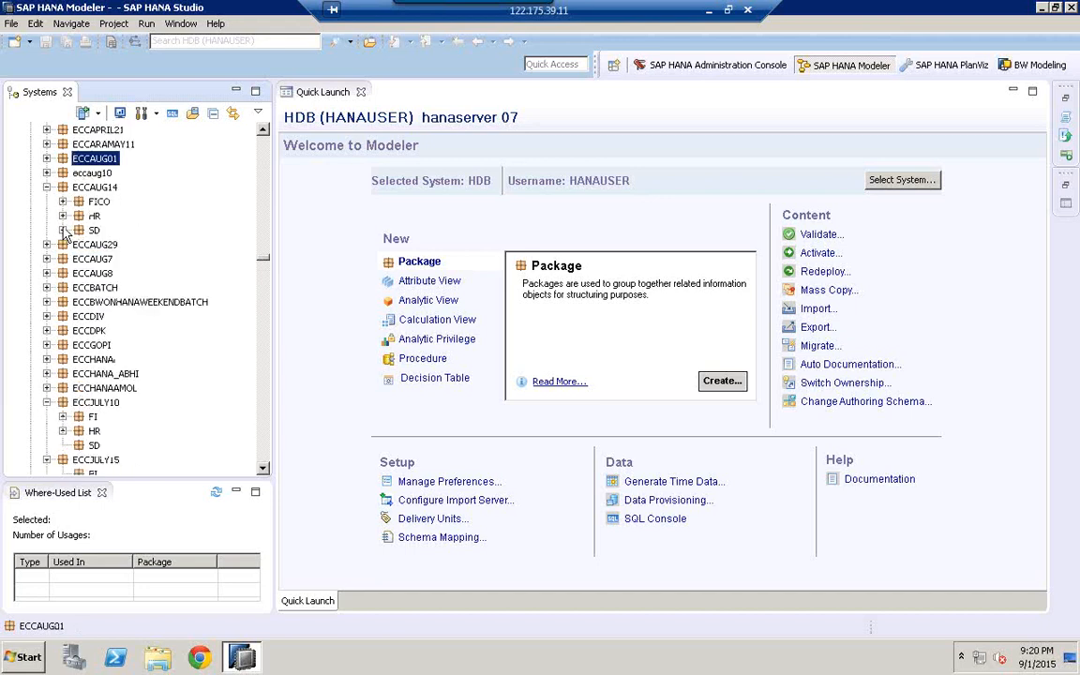
{"action": "left_click", "coordinate": [61, 230]}
{"action": "left_click", "coordinate": [79, 243]}
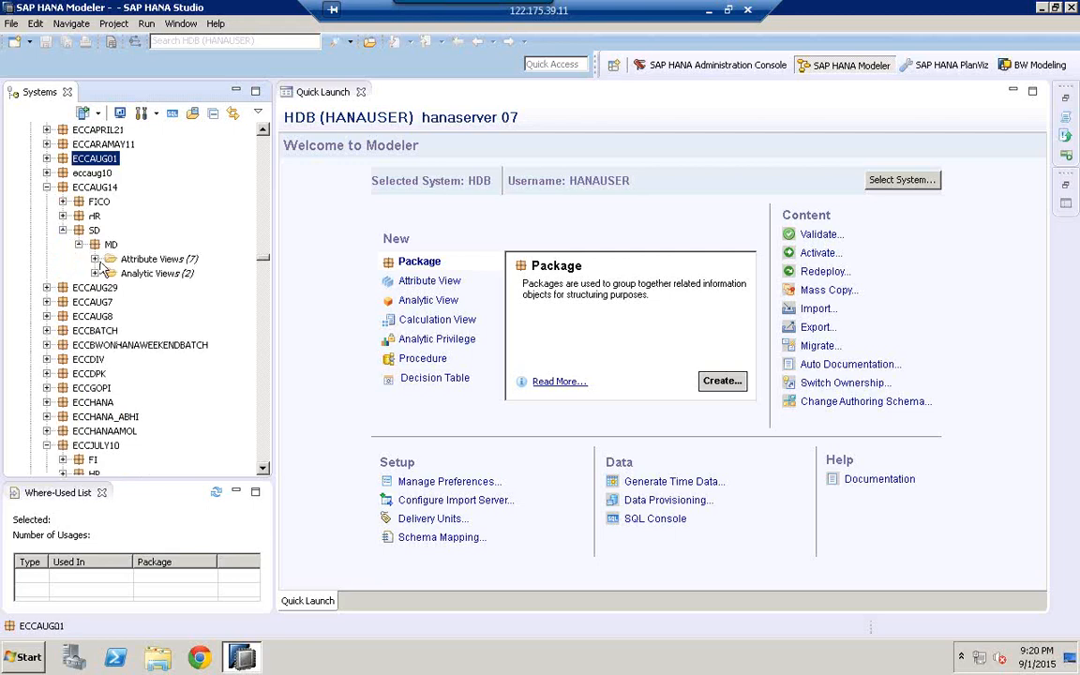
Expand the attribute and analytic views of ECCAUG14's SD > MD package and try to preview the data of AN_COPA_ACTUAL_DATA_1
{"action": "left_click", "coordinate": [94, 259]}
{"action": "left_click", "coordinate": [94, 373]}
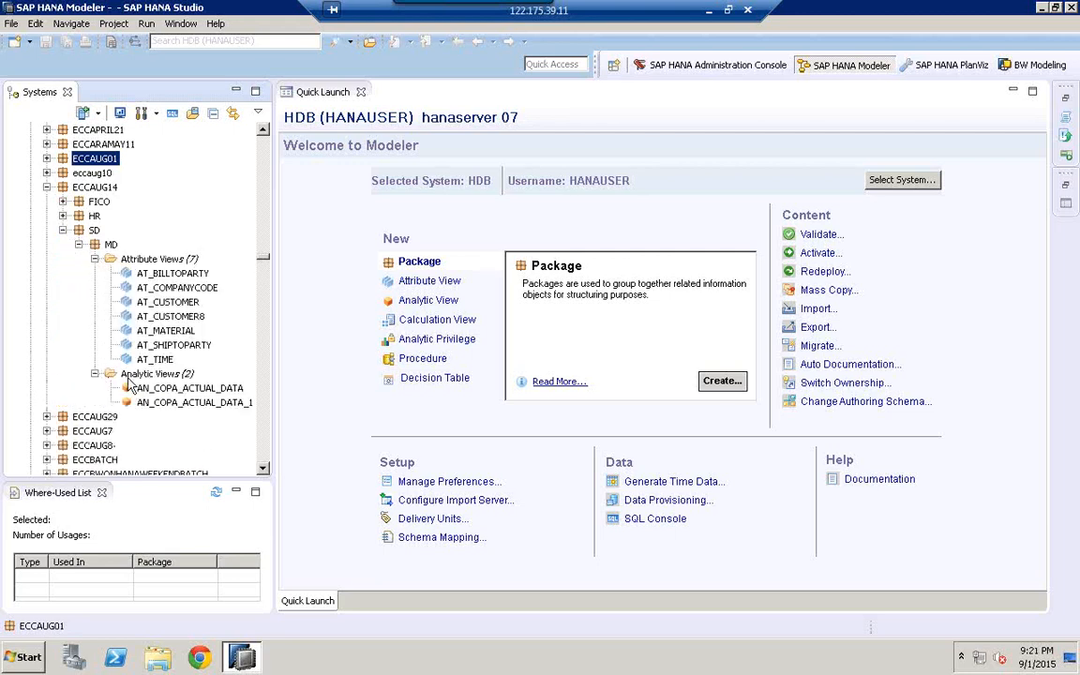
{"action": "left_click", "coordinate": [187, 403]}
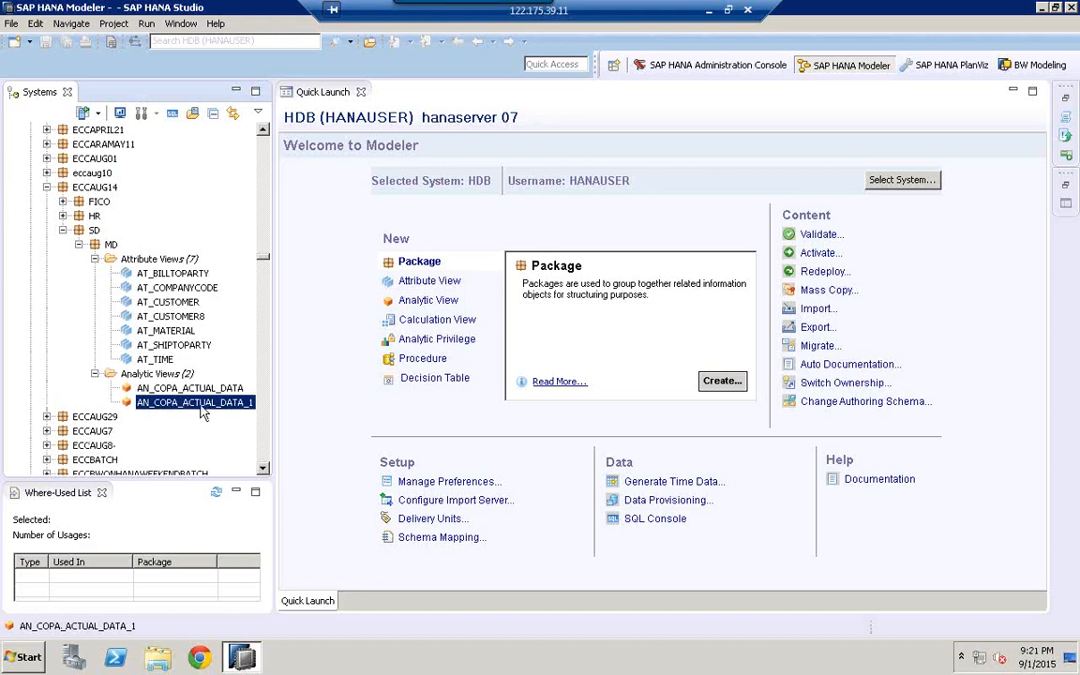
{"action": "right_click", "coordinate": [201, 413]}
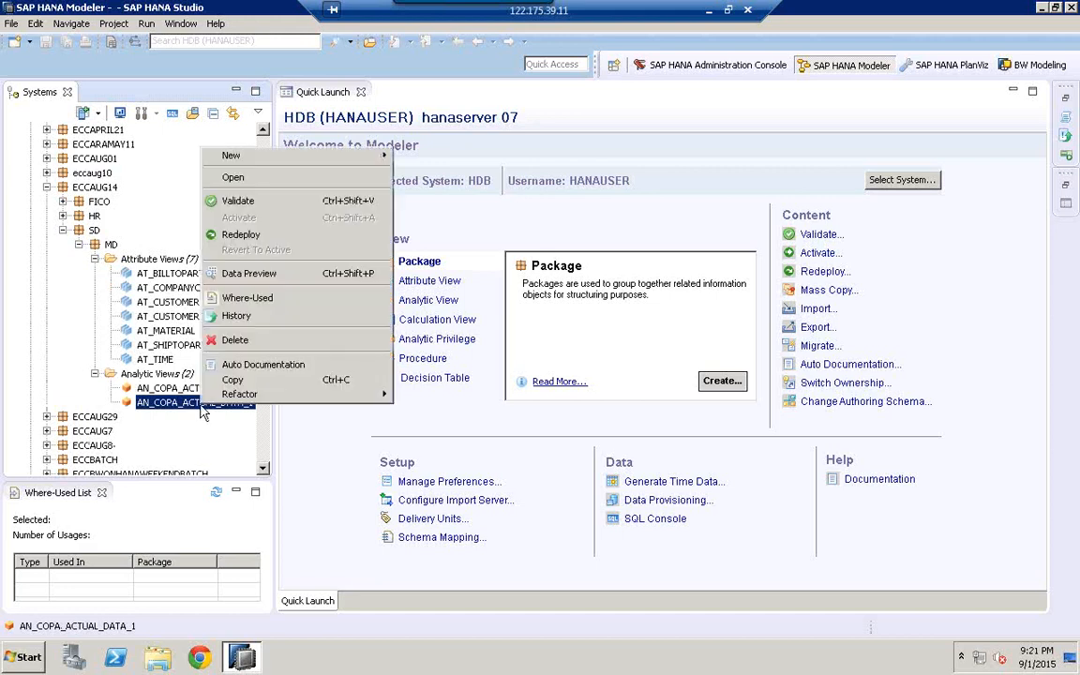
{"action": "left_click", "coordinate": [260, 275]}
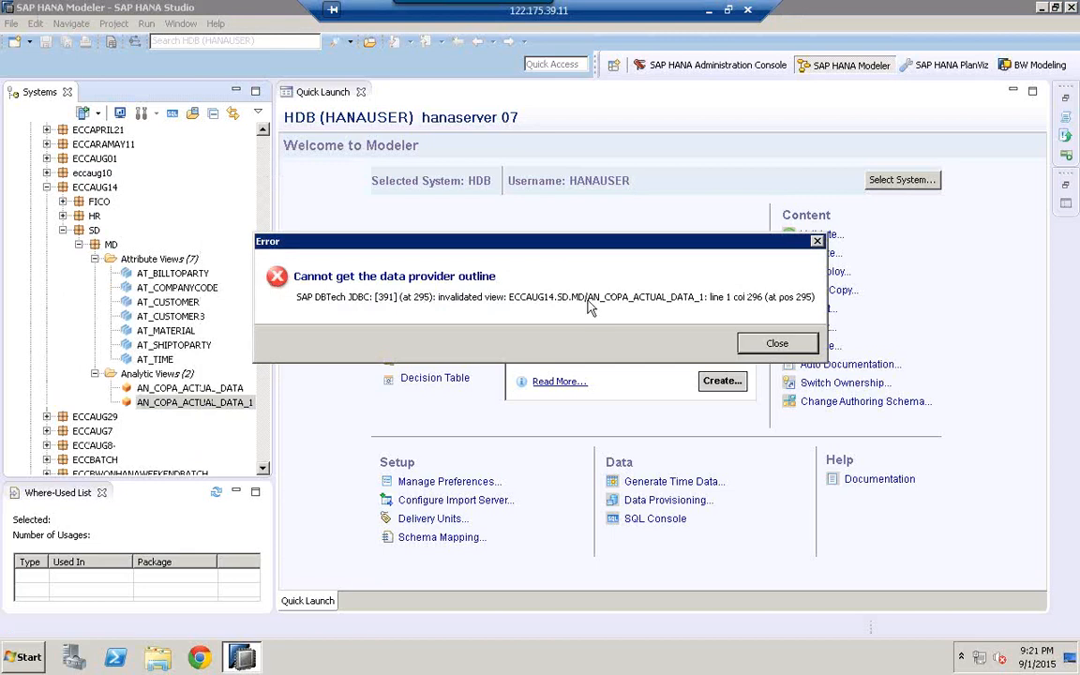
{"action": "left_click", "coordinate": [775, 343]}
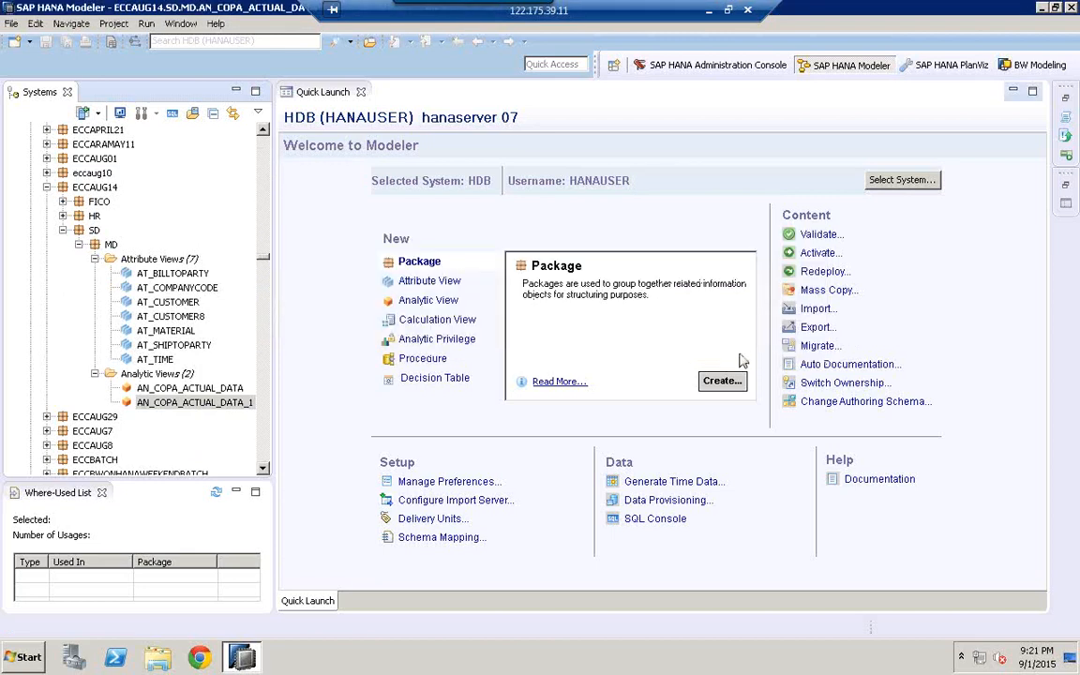
Redeploy the analytic view AN_COPA_ACTUAL_DATA_1 and preview its raw data
{"action": "right_click", "coordinate": [164, 403]}
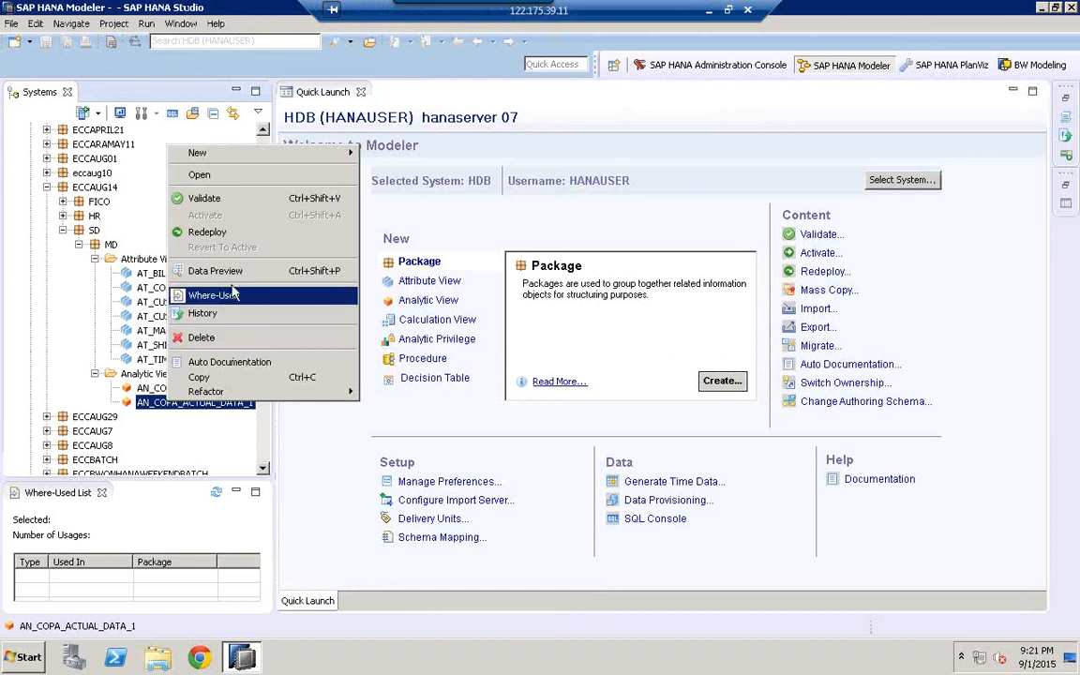
{"action": "left_click", "coordinate": [242, 233]}
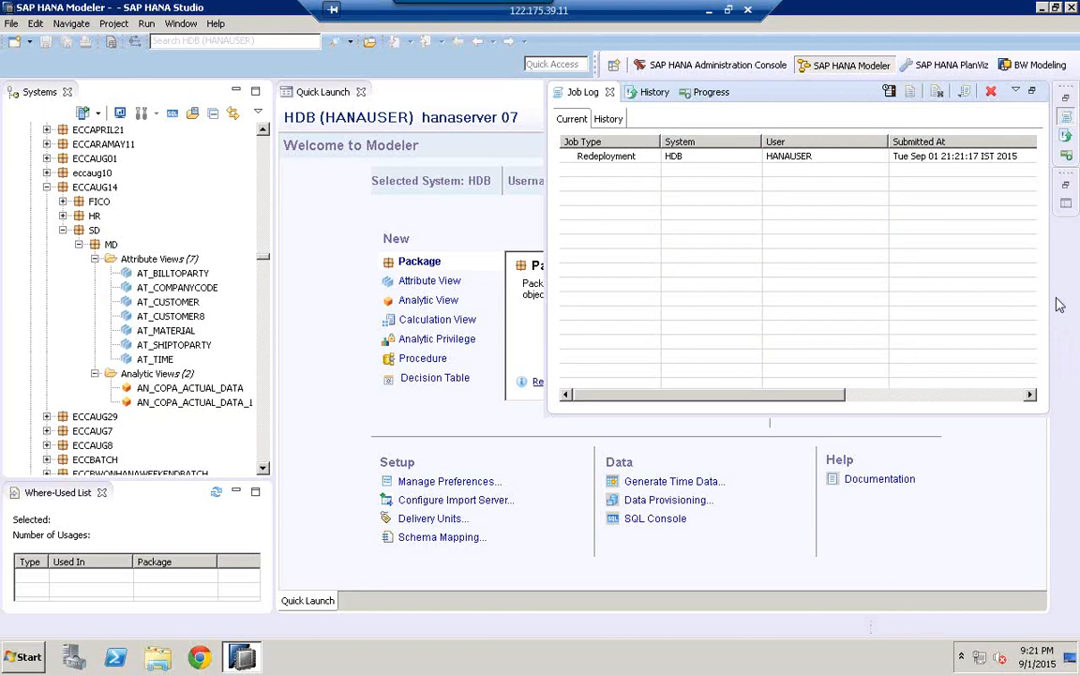
{"action": "left_click", "coordinate": [166, 405]}
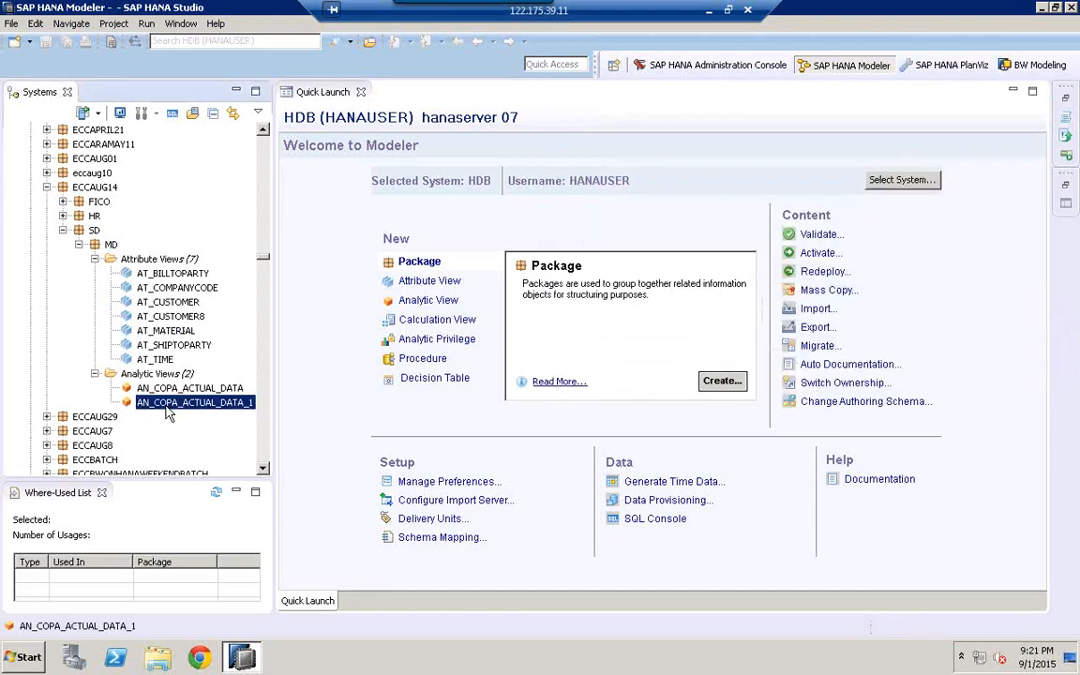
{"action": "right_click", "coordinate": [166, 413]}
{"action": "left_click", "coordinate": [250, 270]}
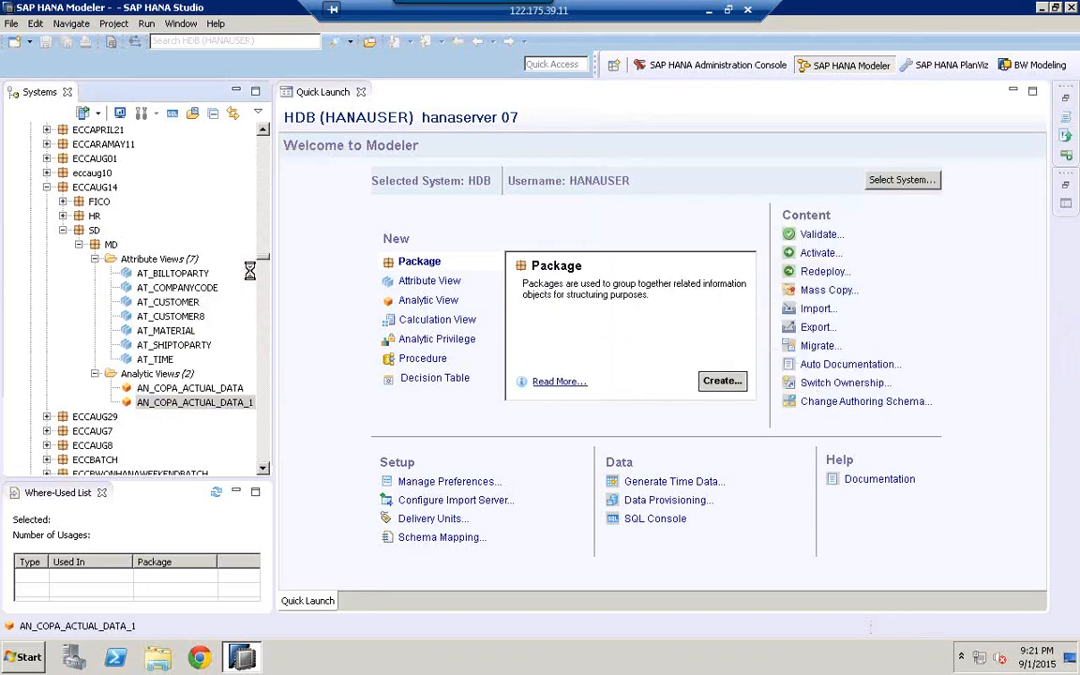
{"action": "left_click", "coordinate": [476, 119]}
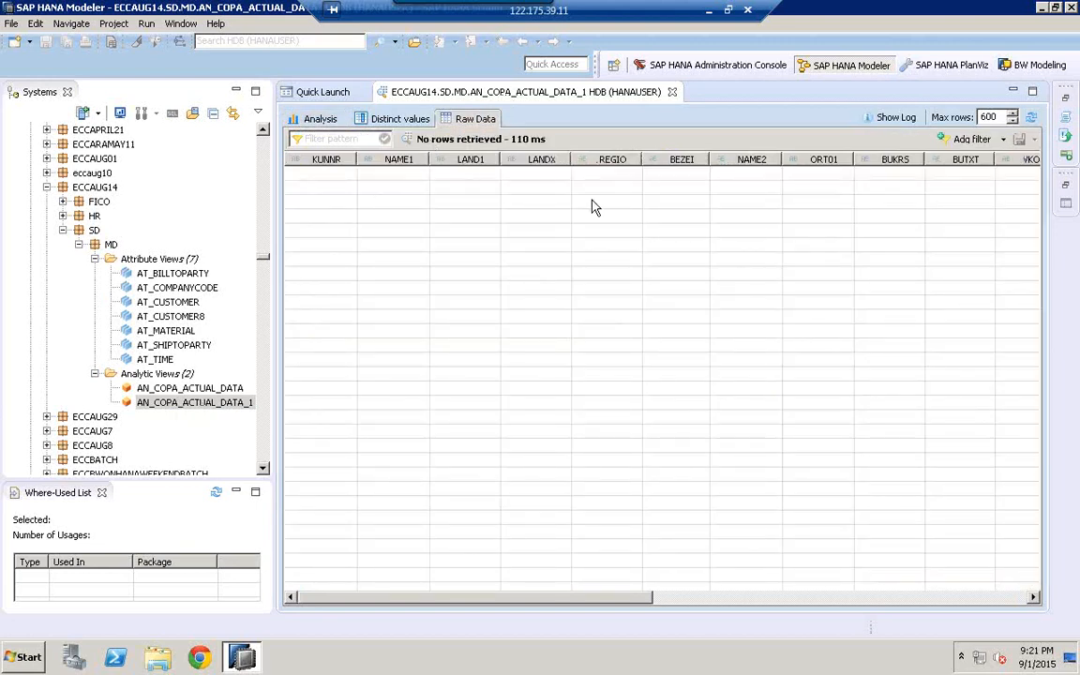
Check the query log of the AN_COPA_ACTUAL_DATA_1 preview and refresh the raw data
{"action": "left_click", "coordinate": [895, 117]}
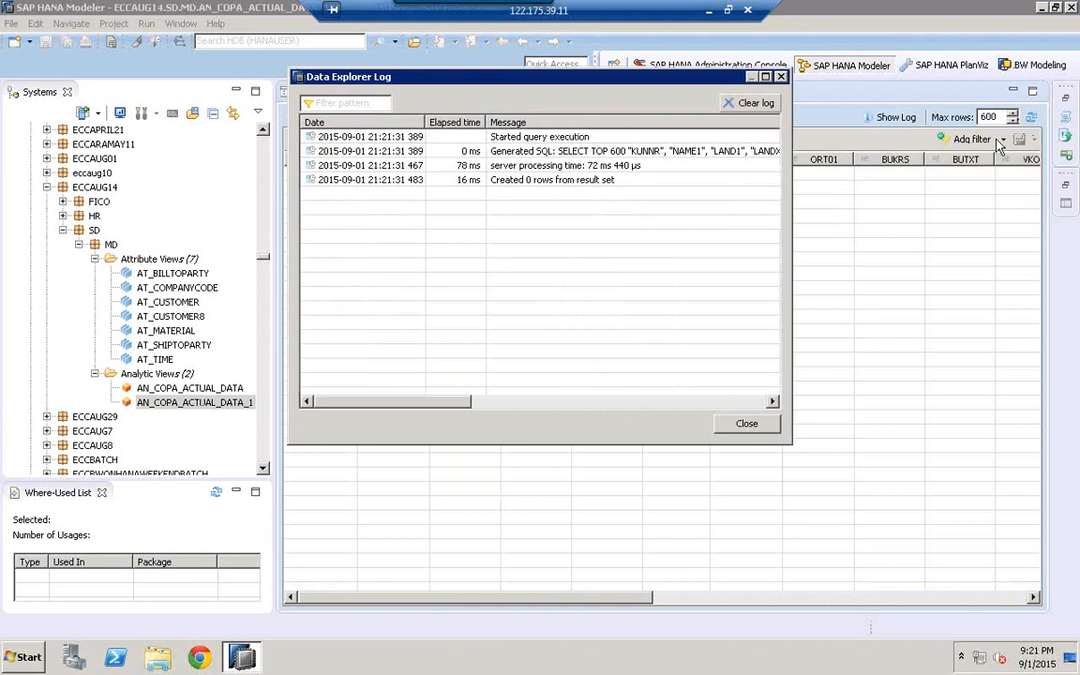
{"action": "left_click", "coordinate": [747, 423]}
{"action": "left_click", "coordinate": [1032, 119]}
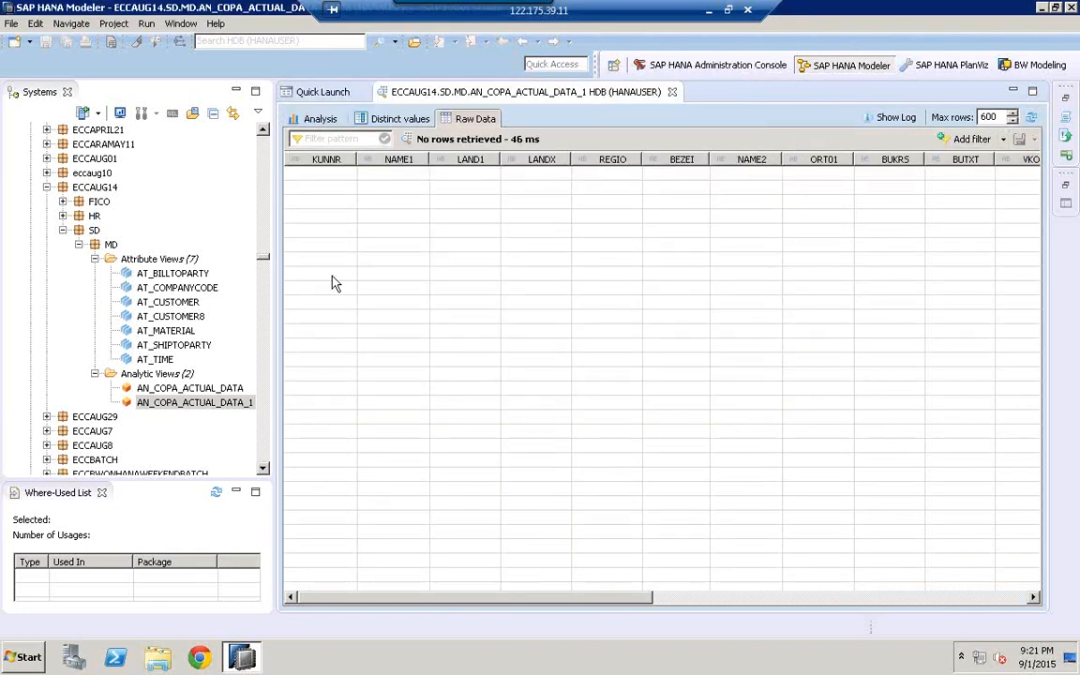
Open the analytic view AN_COPA_ACTUAL_DATA_1, preview the raw data of its source table CE1IDEA, and return to the view
{"action": "double_click", "coordinate": [171, 409]}
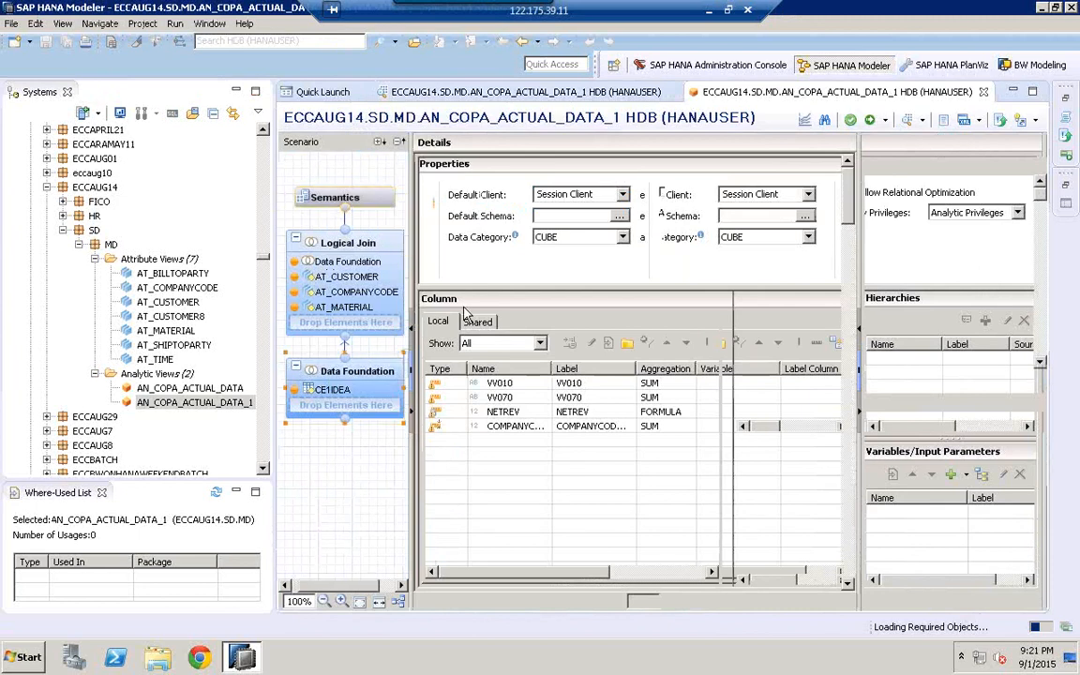
{"action": "right_click", "coordinate": [617, 194]}
{"action": "left_click", "coordinate": [589, 210]}
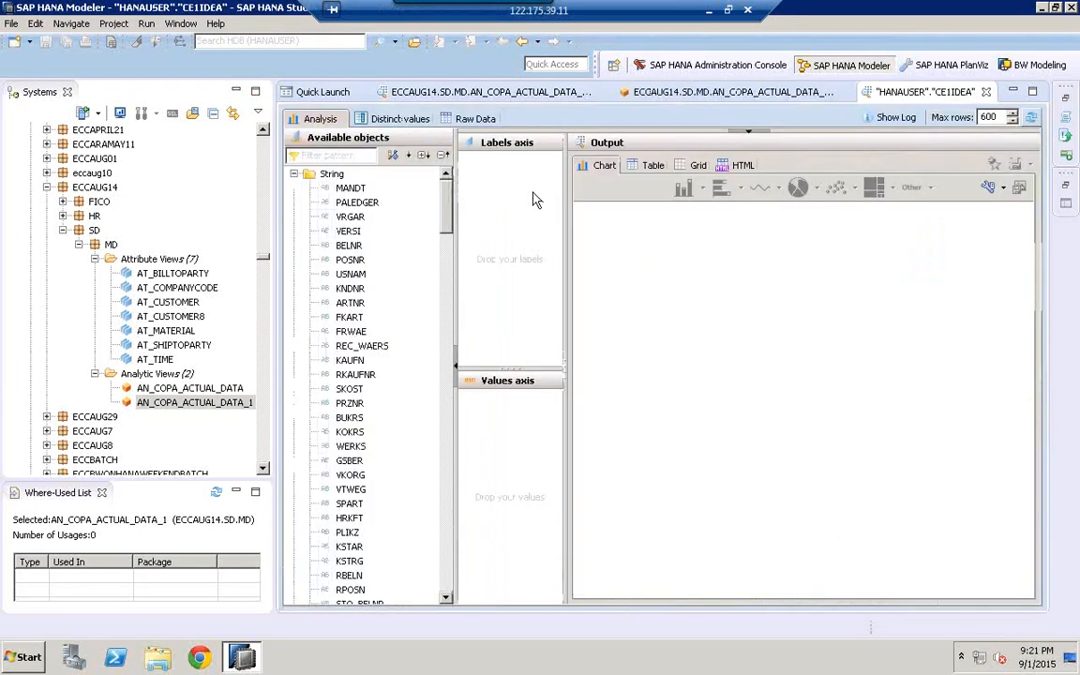
{"action": "left_click", "coordinate": [475, 120]}
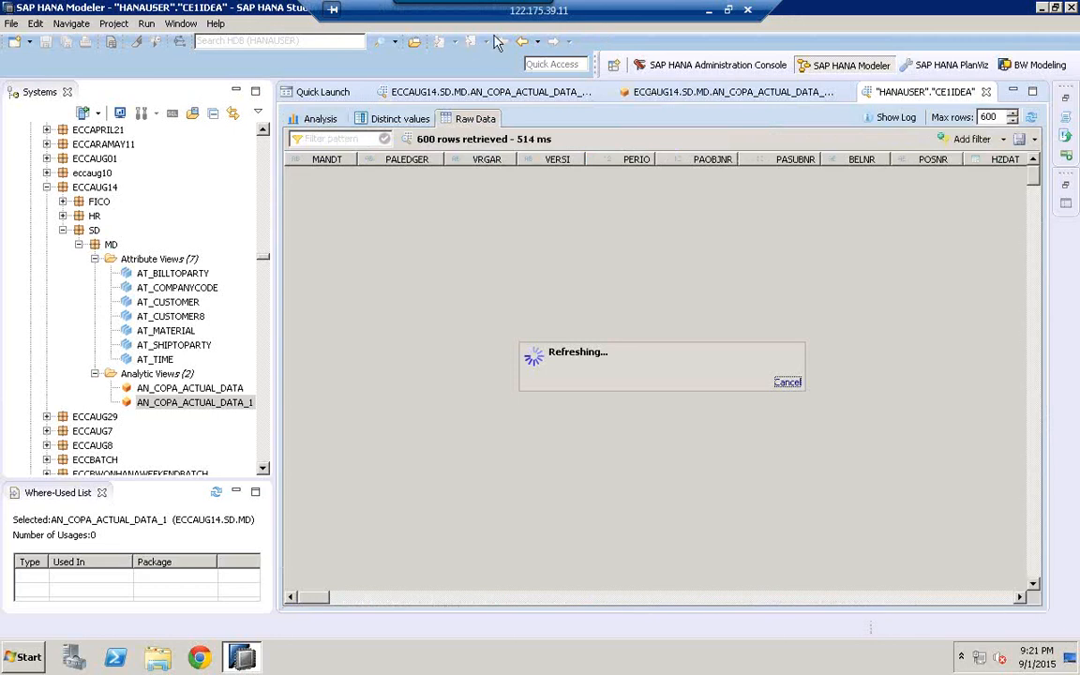
{"action": "left_click", "coordinate": [525, 42]}
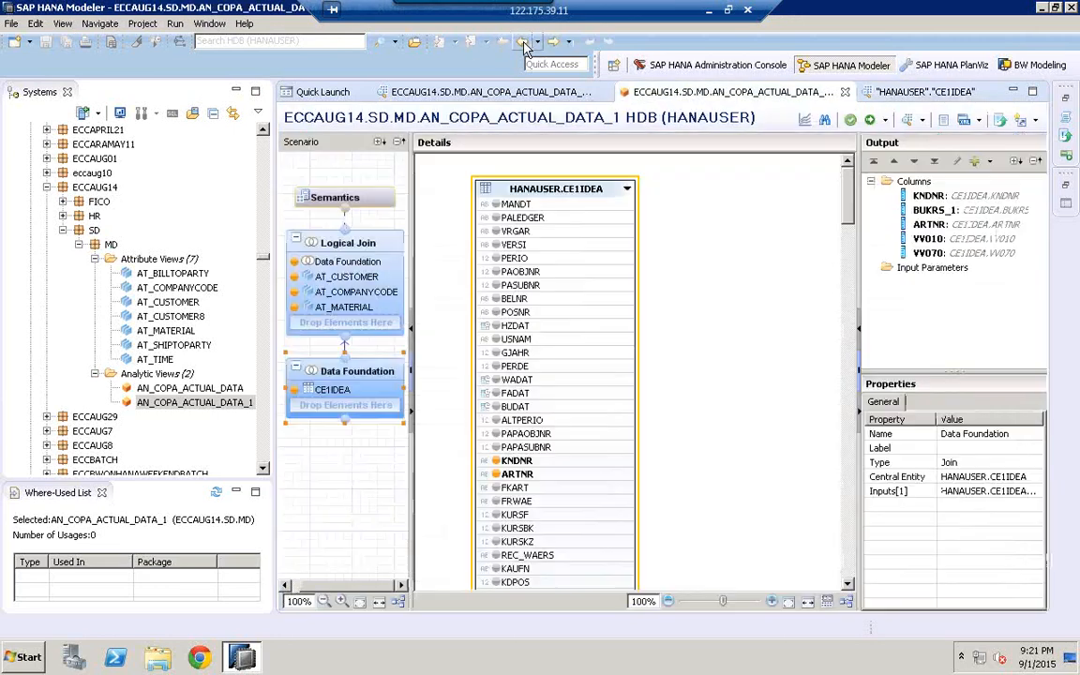
Open the AT_CUSTOMER attribute view from the logical join, preview its raw data, and go back to the analytic view
{"action": "right_click", "coordinate": [361, 282]}
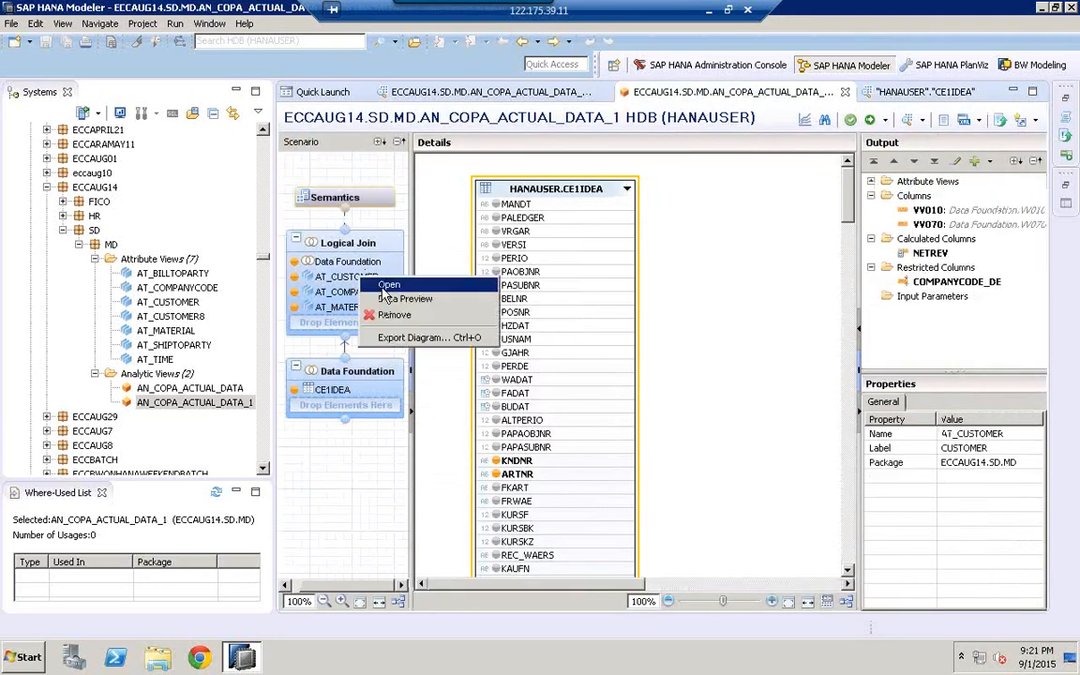
{"action": "left_click", "coordinate": [382, 283]}
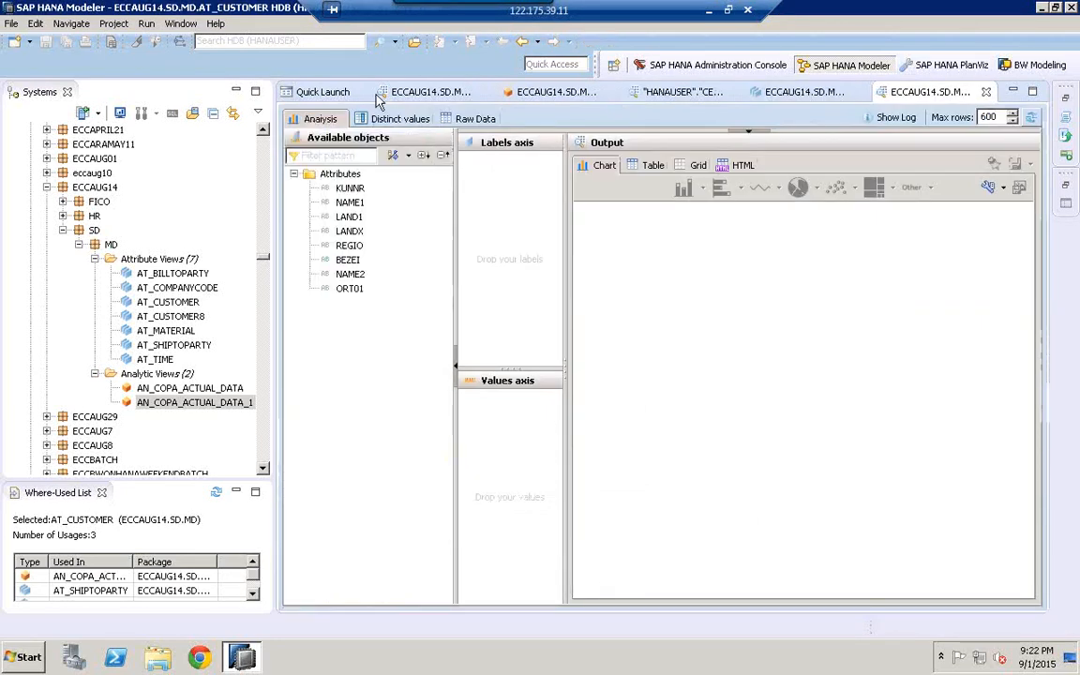
{"action": "left_click", "coordinate": [476, 120]}
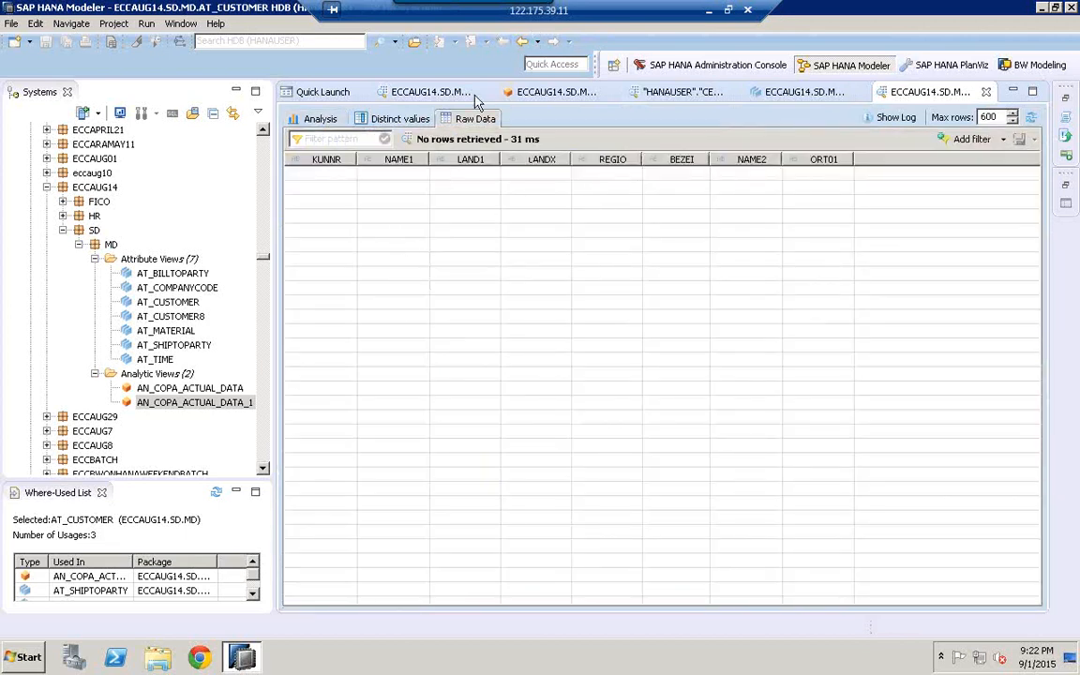
{"action": "left_click", "coordinate": [522, 42]}
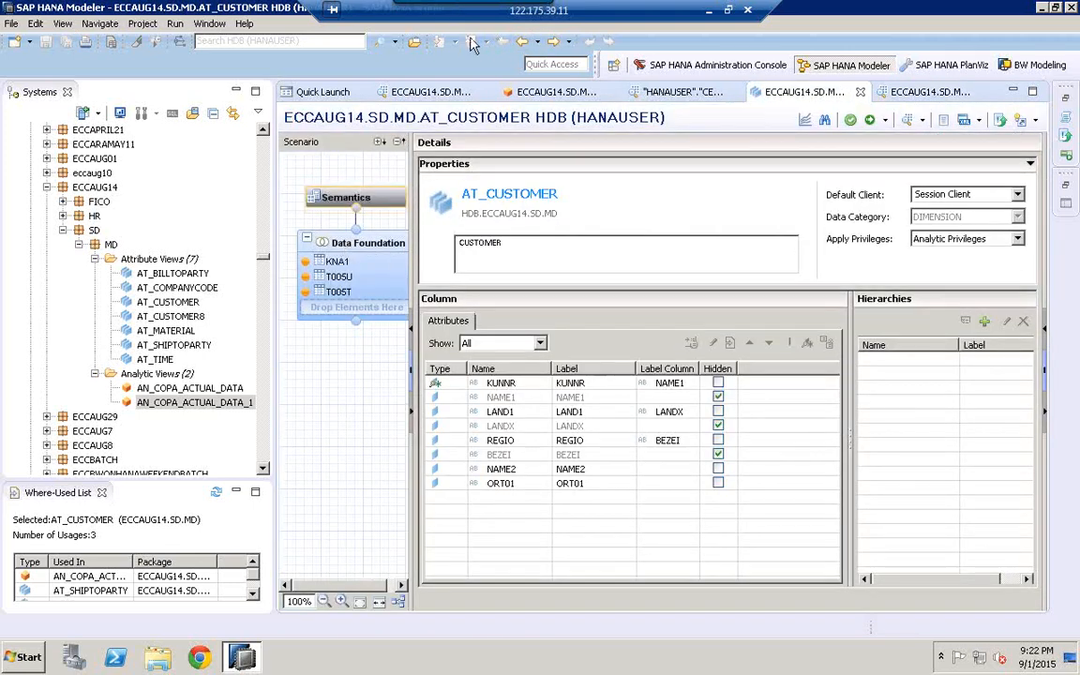
{"action": "left_click", "coordinate": [474, 44]}
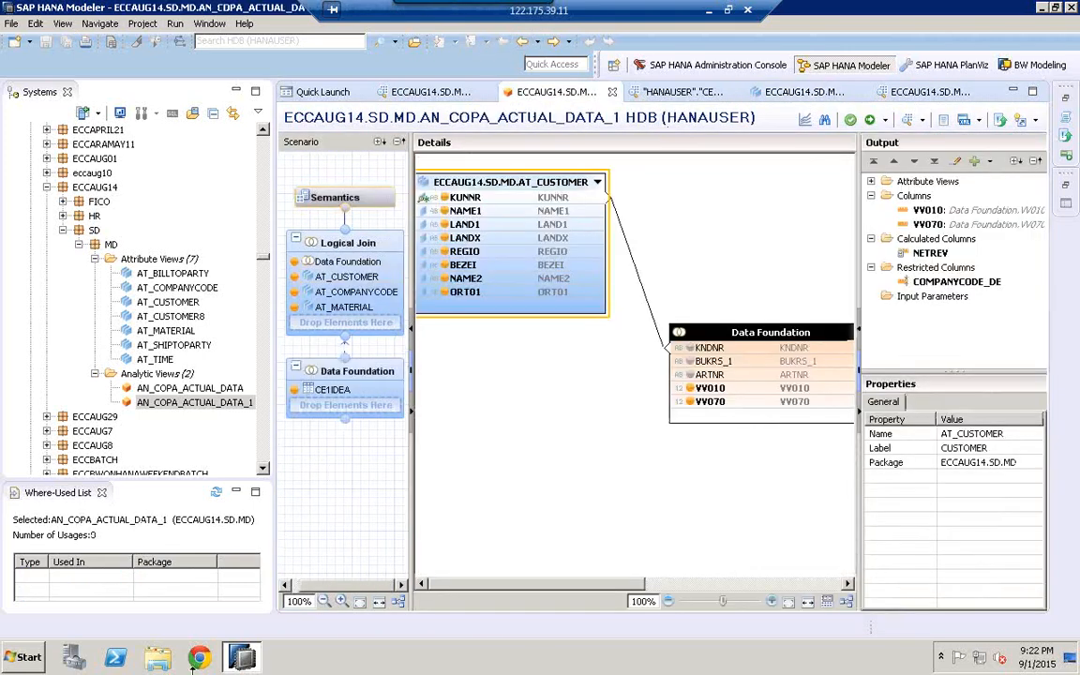
Start Data Services Workbench and log on to the system "server" with the account's user name and password, using Enterprise authentication
{"action": "left_click", "coordinate": [26, 657]}
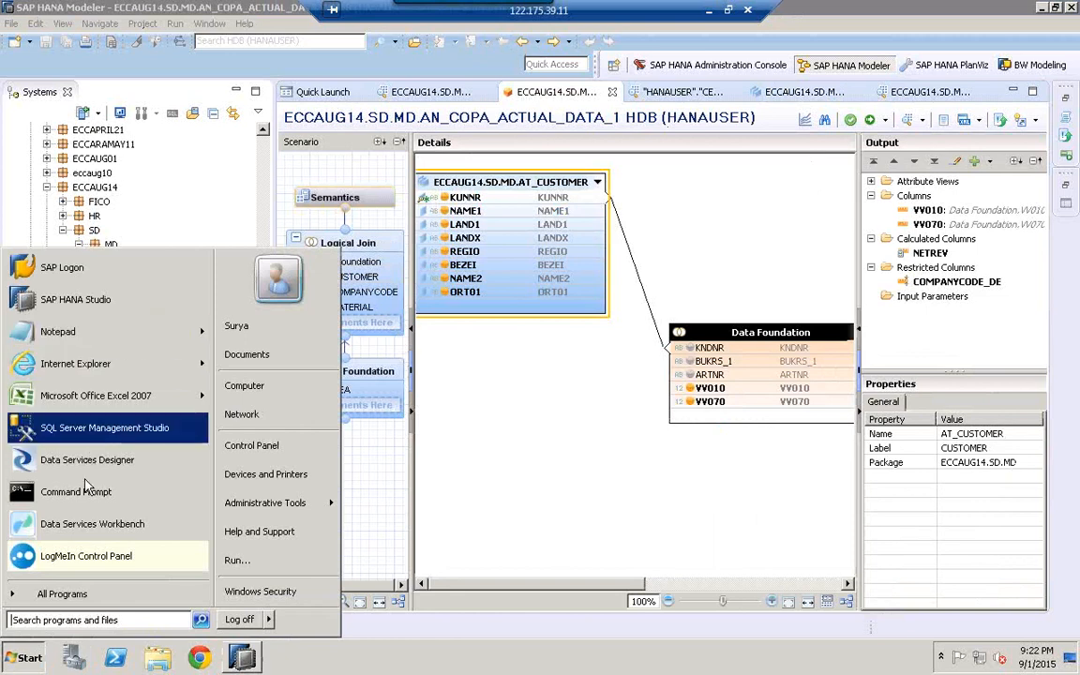
{"action": "key", "text": "Escape"}
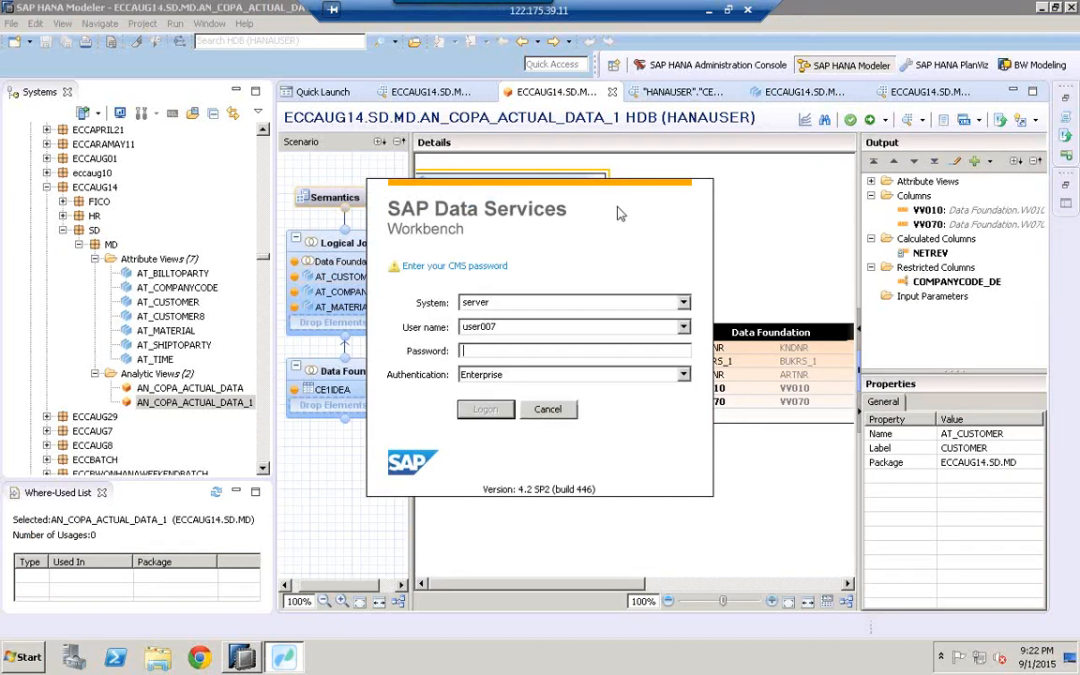
{"action": "double_click", "coordinate": [509, 327]}
{"action": "key", "text": "BackSpace"}
{"action": "type", "text": "surya"}
{"action": "key", "text": "Tab"}
{"action": "type", "text": "*********"}
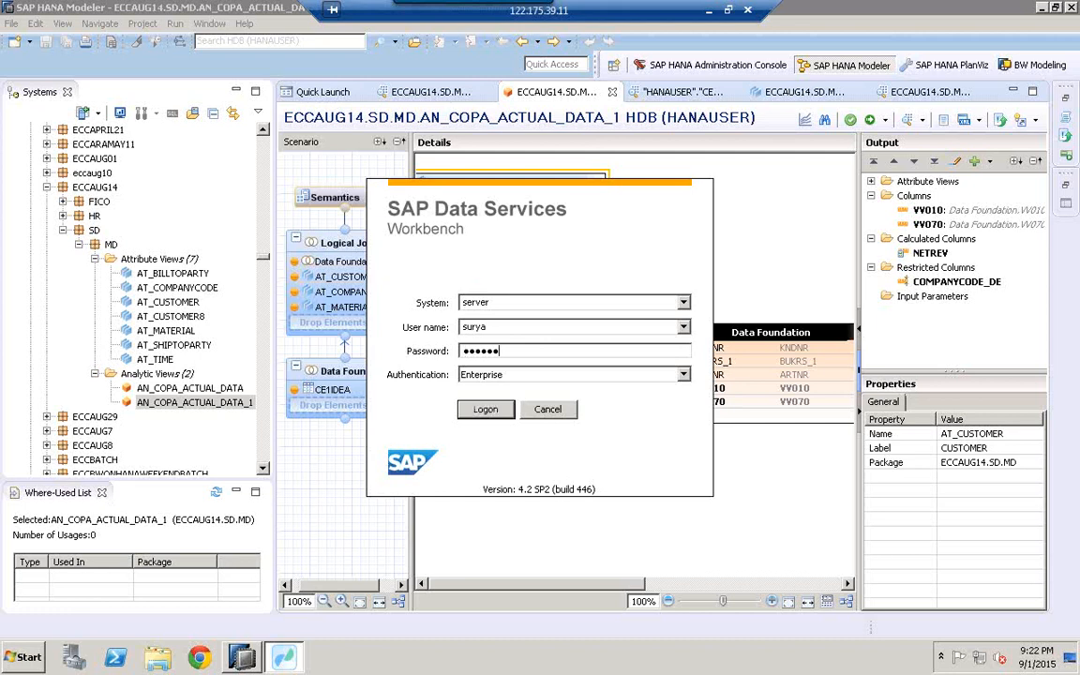
{"action": "key", "text": "Return"}
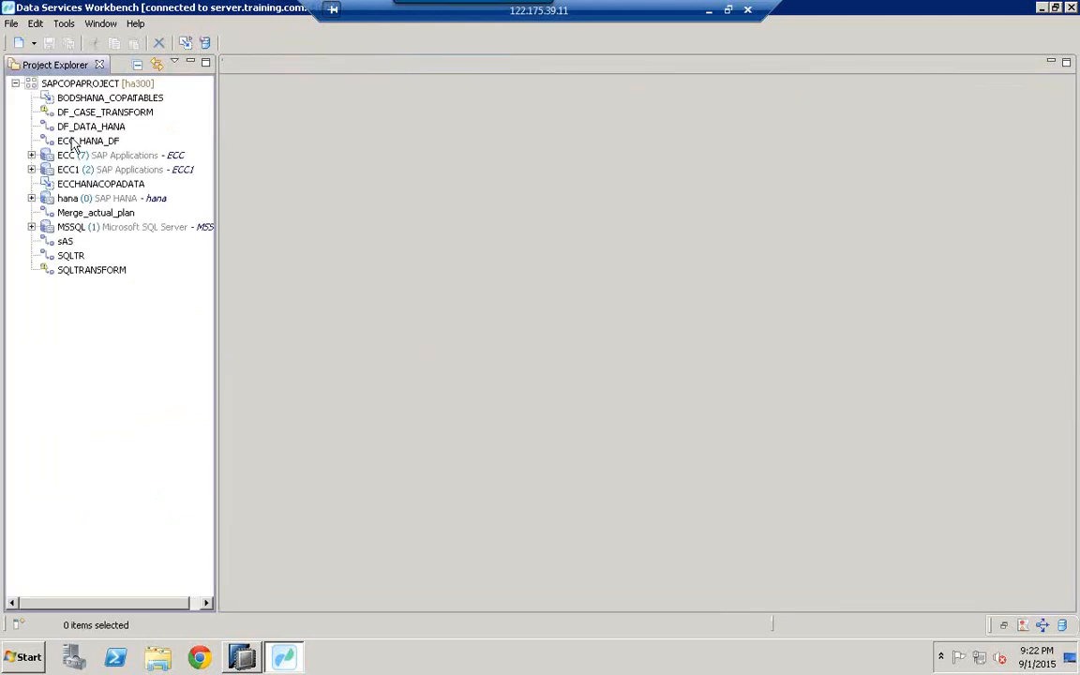
Open the BODSHANA_COPATABLES replication job and add all ECC datastore tables from CE1IDEA through T005U as its source objects
{"action": "left_click", "coordinate": [87, 99]}
{"action": "double_click", "coordinate": [86, 100]}
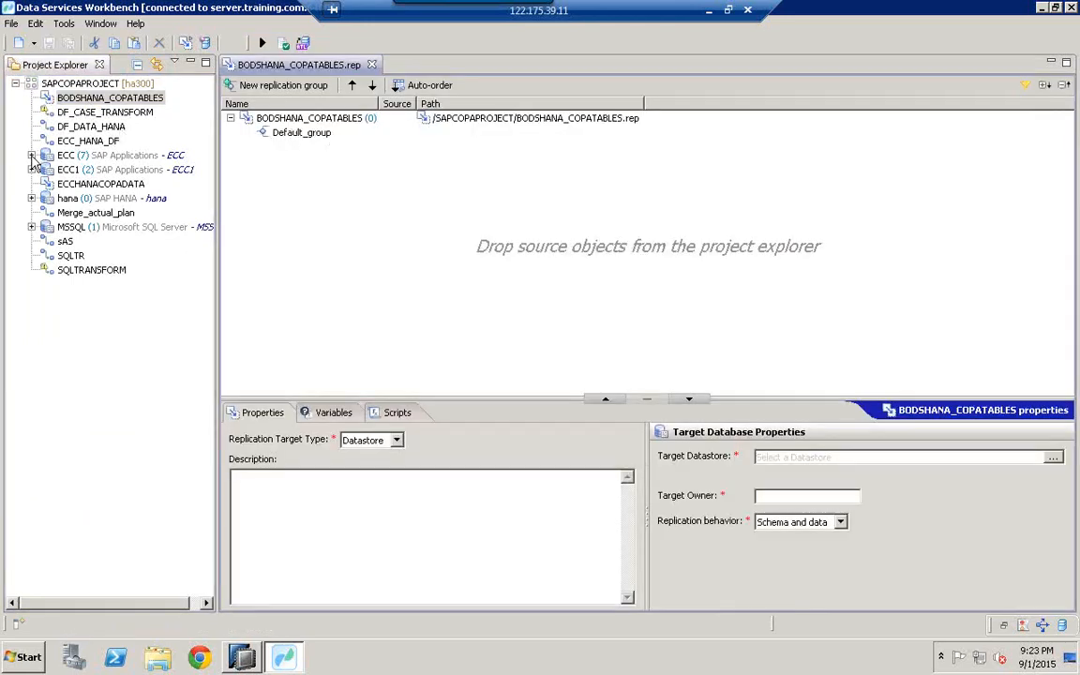
{"action": "left_click", "coordinate": [32, 155]}
{"action": "left_click", "coordinate": [47, 169]}
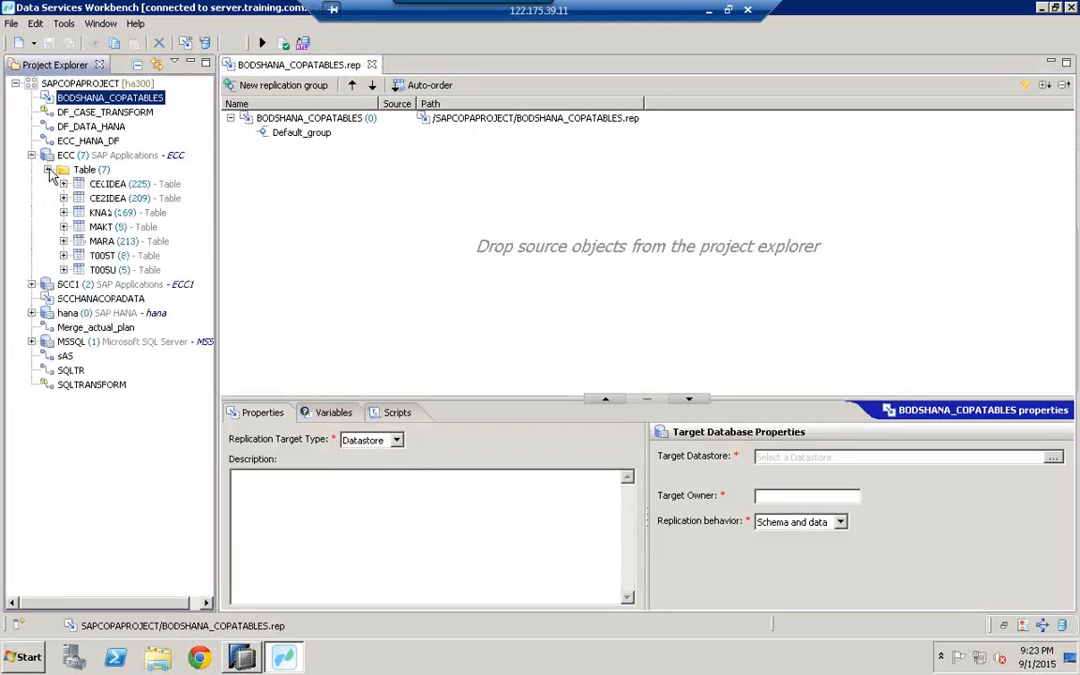
{"action": "left_click", "coordinate": [119, 184]}
{"action": "left_click", "coordinate": [124, 271], "text": "shift"}
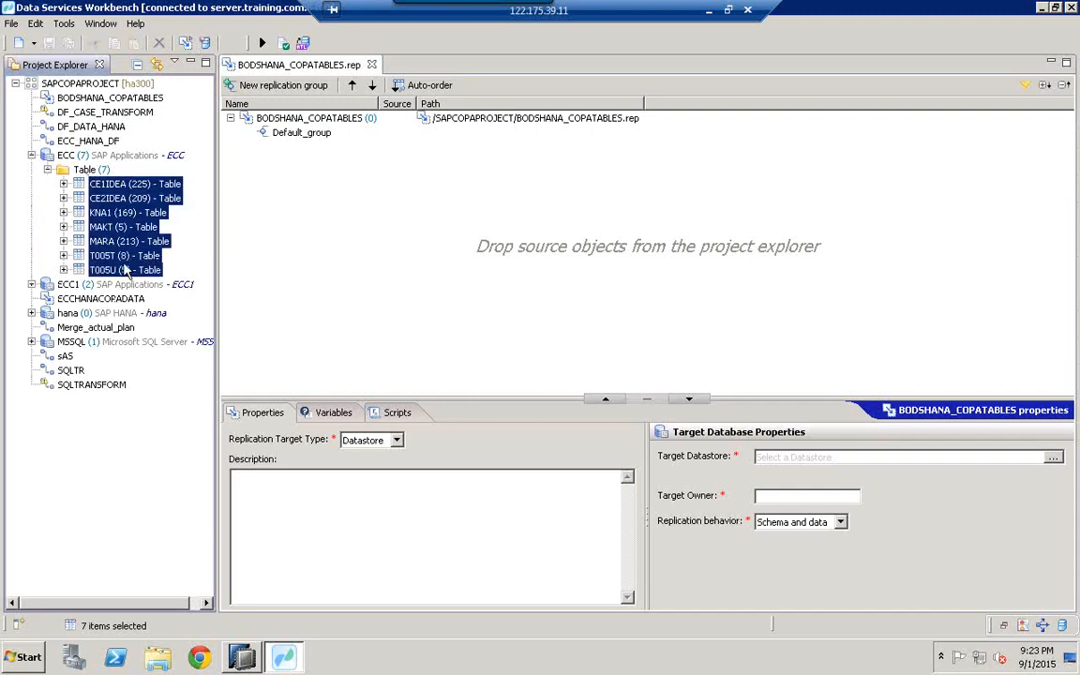
{"action": "left_click_drag", "start_coordinate": [103, 184], "coordinate": [403, 230]}
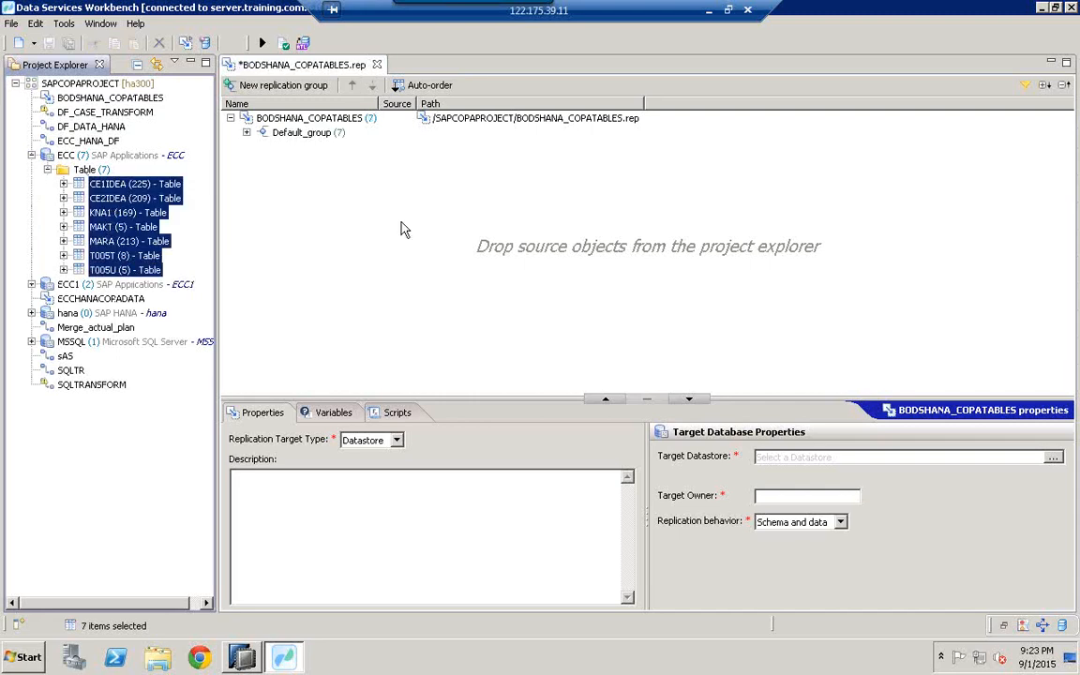
Expand the job's default group and set the target datastore of BODSHANA_COPATABLES to /SAPCOPAPROJECT/hana.datastore
{"action": "left_click", "coordinate": [247, 133]}
{"action": "right_click", "coordinate": [258, 139]}
{"action": "left_click", "coordinate": [279, 122]}
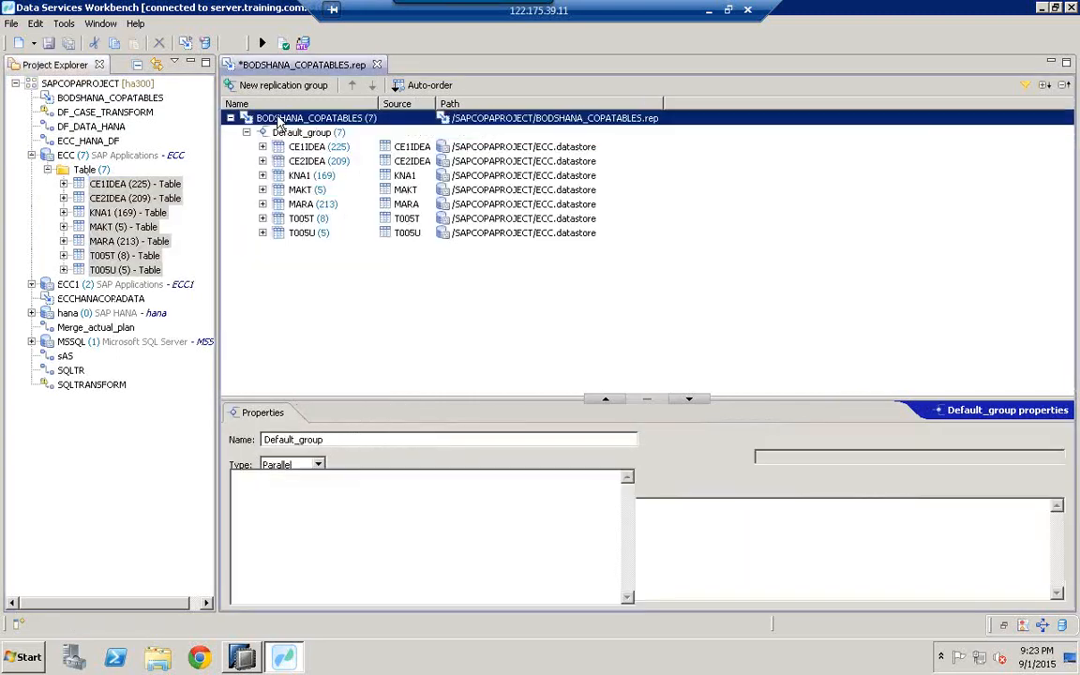
{"action": "left_click", "coordinate": [1055, 459]}
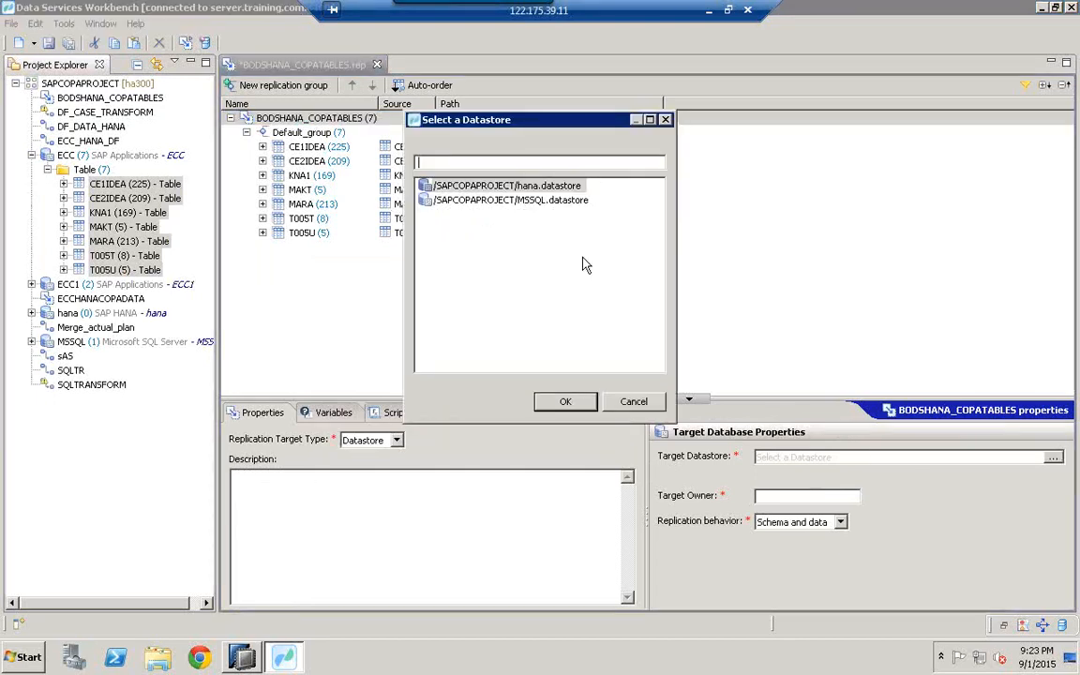
{"action": "left_click", "coordinate": [450, 184]}
{"action": "double_click", "coordinate": [450, 185]}
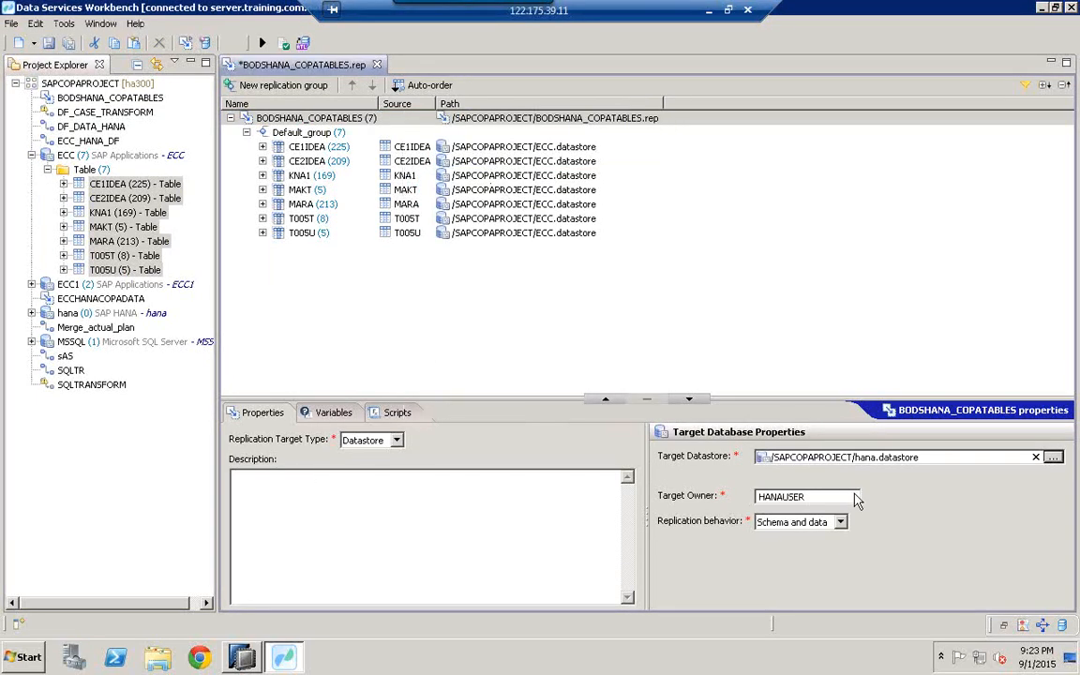
Execute the BODSHANA_COPATABLES replication job as an initial load with the default execution options
{"action": "left_click", "coordinate": [262, 43]}
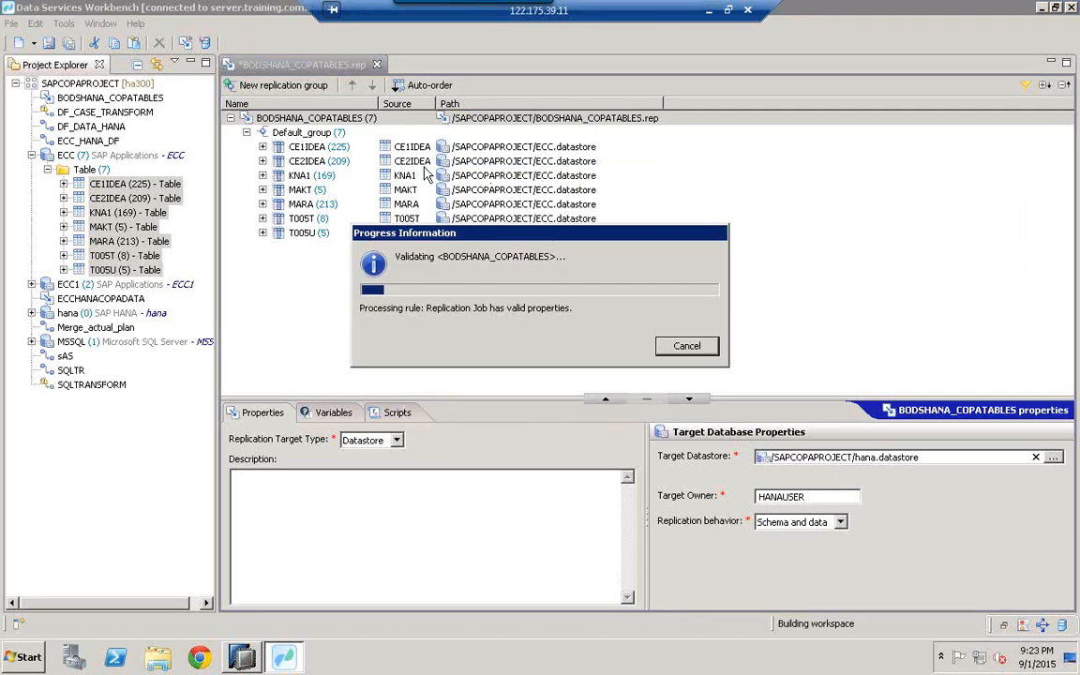
{"action": "left_click", "coordinate": [683, 339]}
{"action": "left_click", "coordinate": [263, 43]}
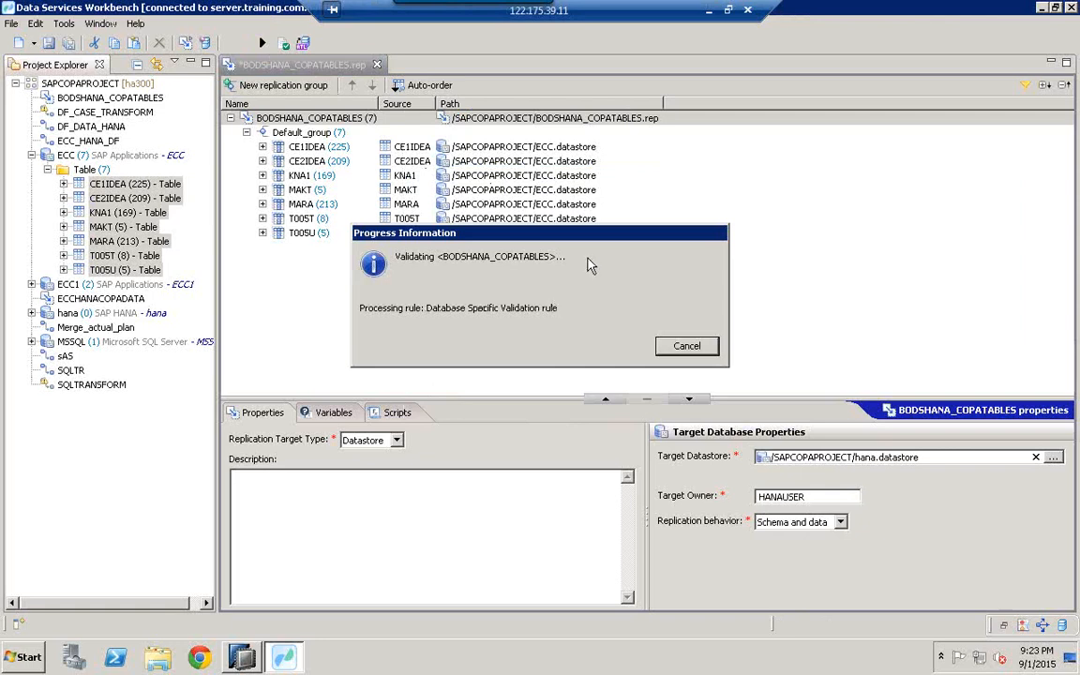
{"action": "left_click", "coordinate": [679, 401]}
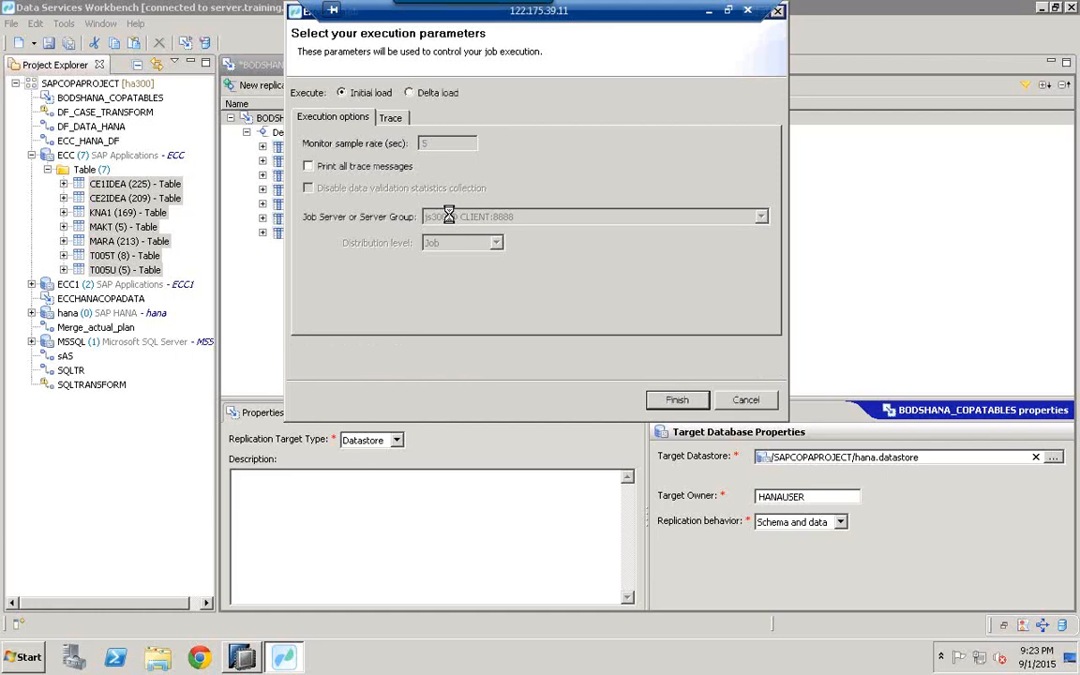
Decline the Java Auto Updater's request to change the computer and monitor the BODSHANA_COPATABLES job execution
{"action": "key", "text": "Return"}
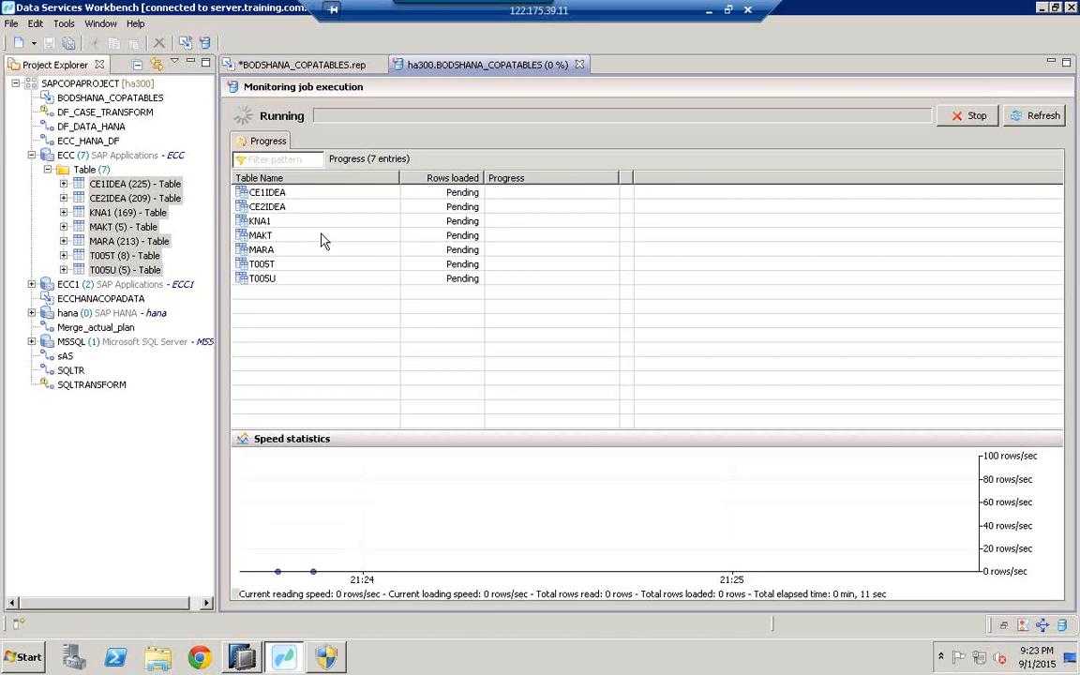
{"action": "left_click", "coordinate": [343, 664]}
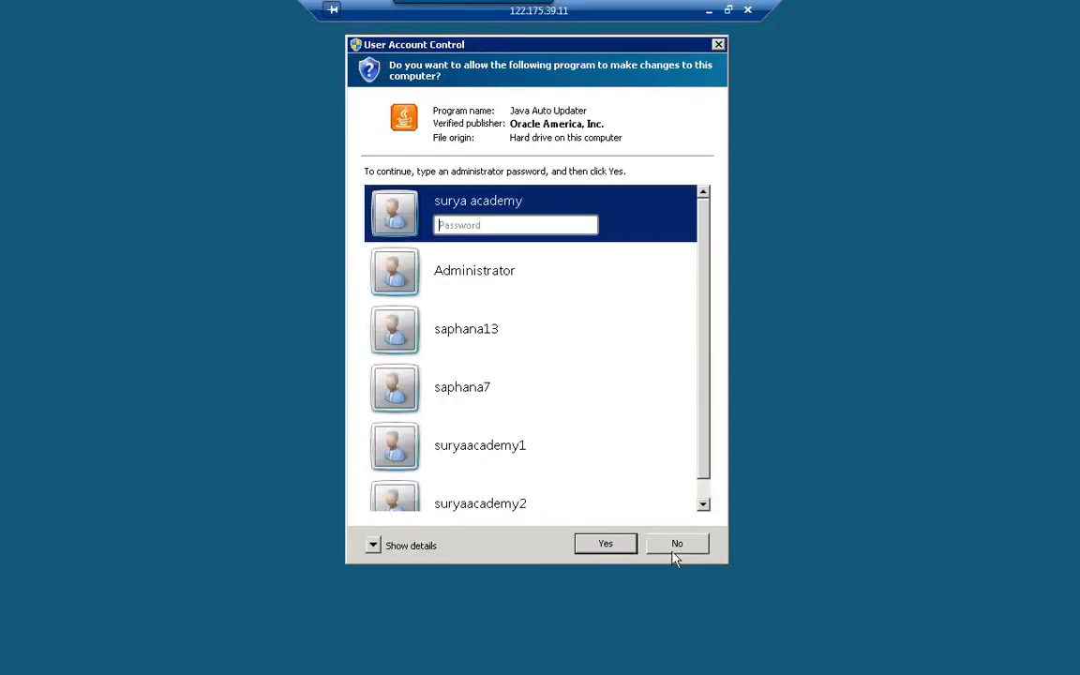
{"action": "left_click", "coordinate": [676, 548]}
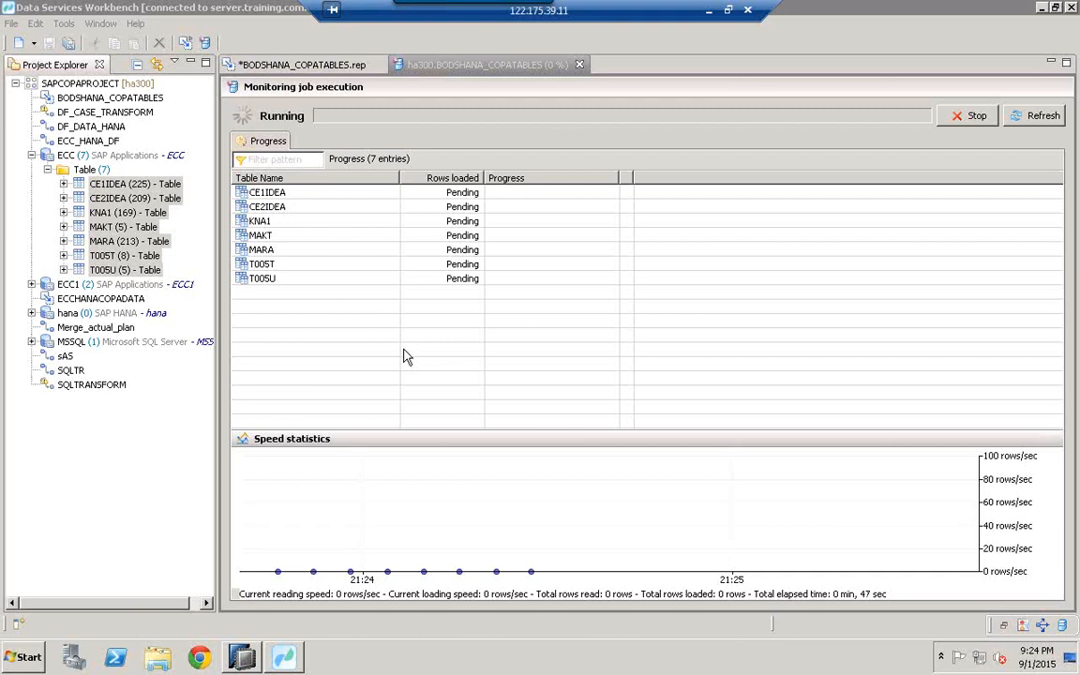
{"action": "left_click", "coordinate": [280, 68]}
{"action": "left_click", "coordinate": [455, 68]}
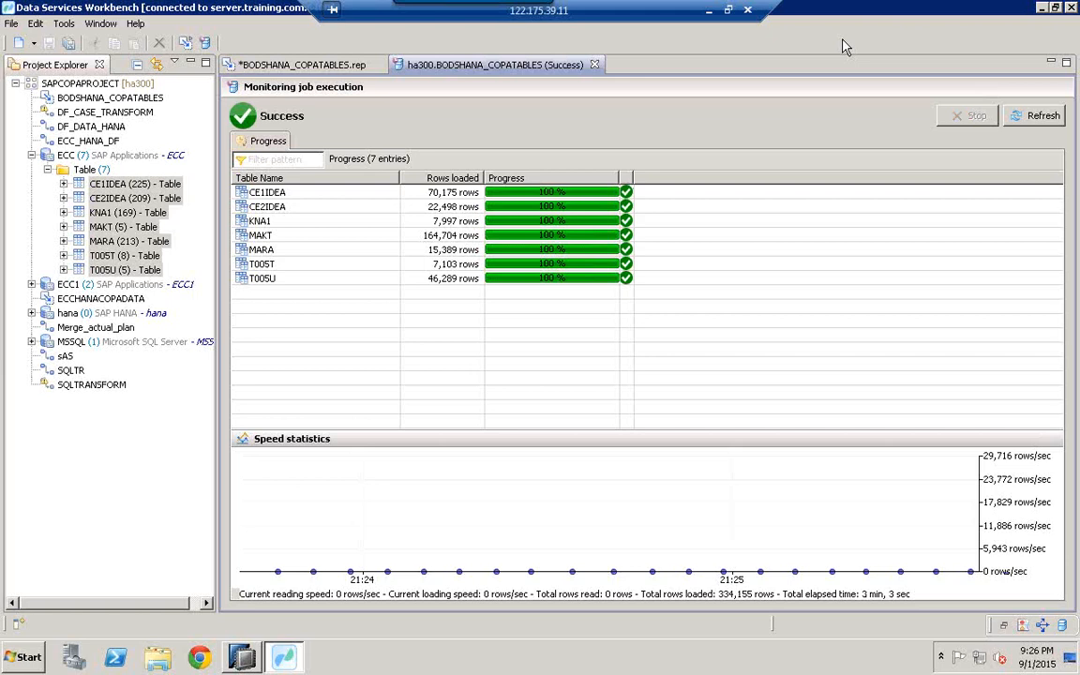
Switch to SAP HANA Modeler and redeploy the analytic view AN_COPA_ACTUAL_DATA_1 in the ECCAUG14 SD.MD package
{"action": "left_click", "coordinate": [241, 659]}
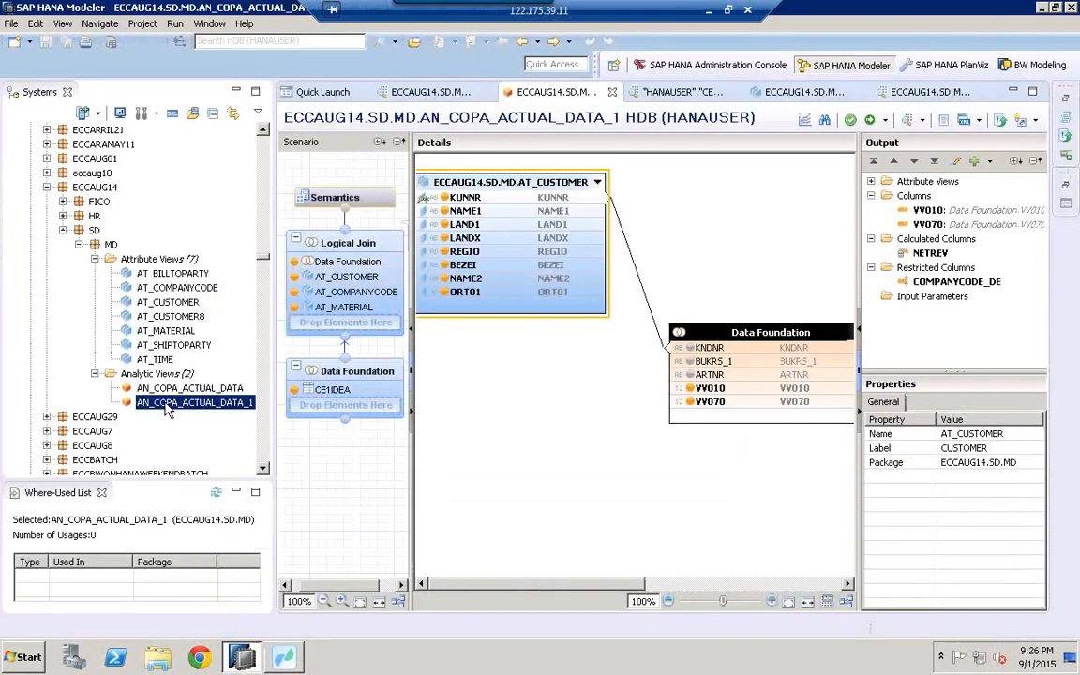
{"action": "right_click", "coordinate": [166, 410]}
{"action": "left_click", "coordinate": [242, 277]}
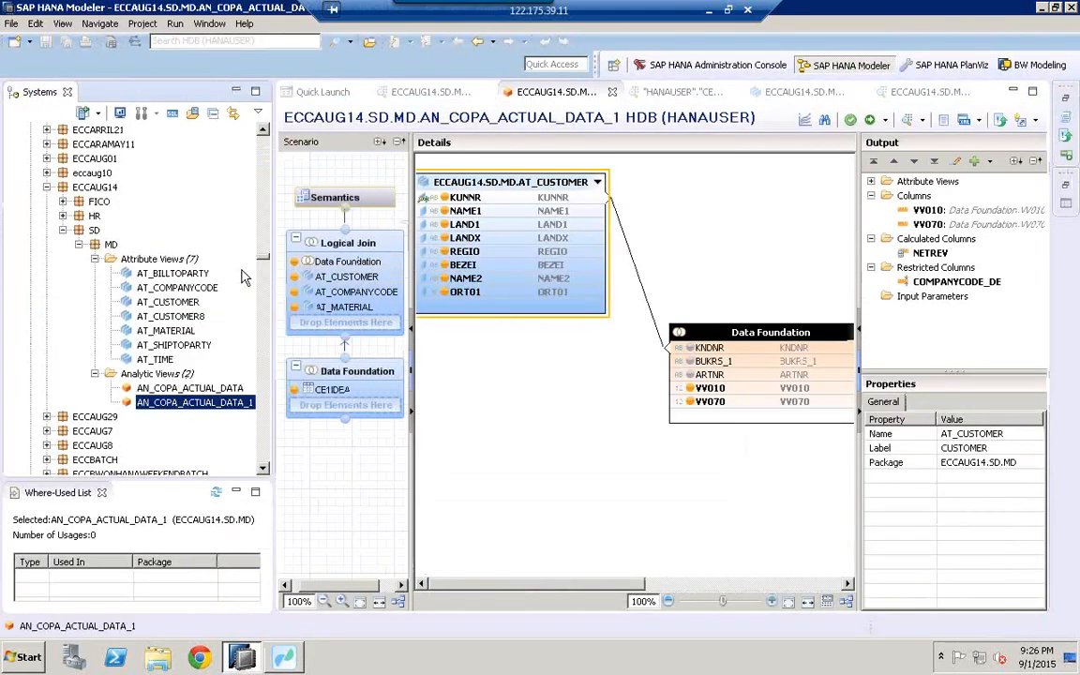
{"action": "key", "text": "Return"}
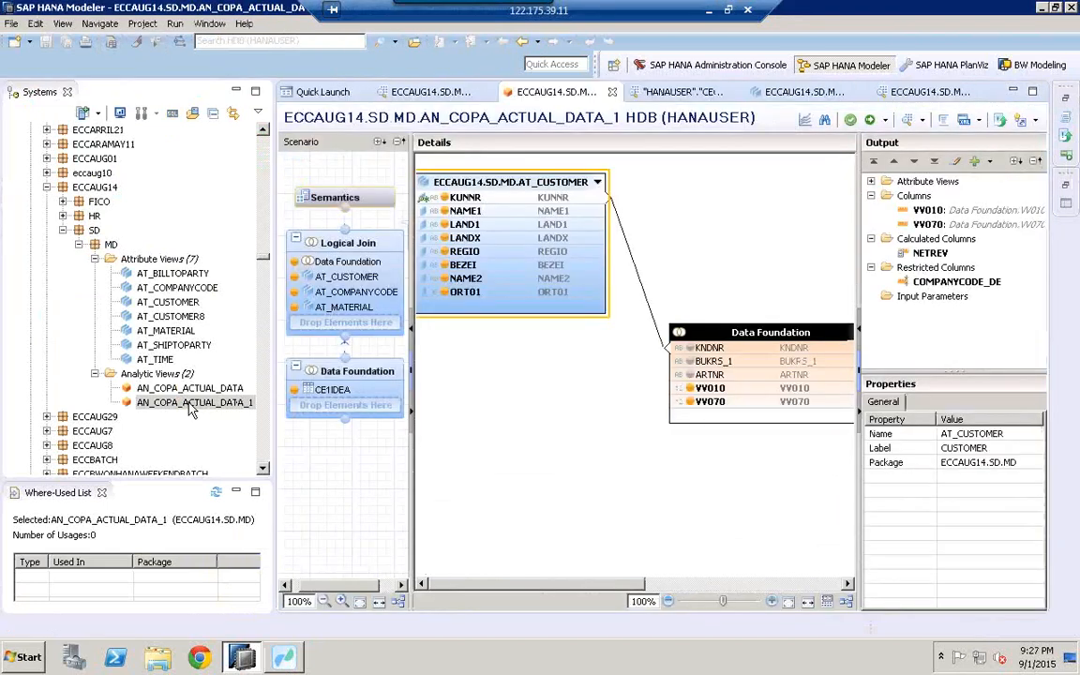
{"action": "right_click", "coordinate": [188, 403]}
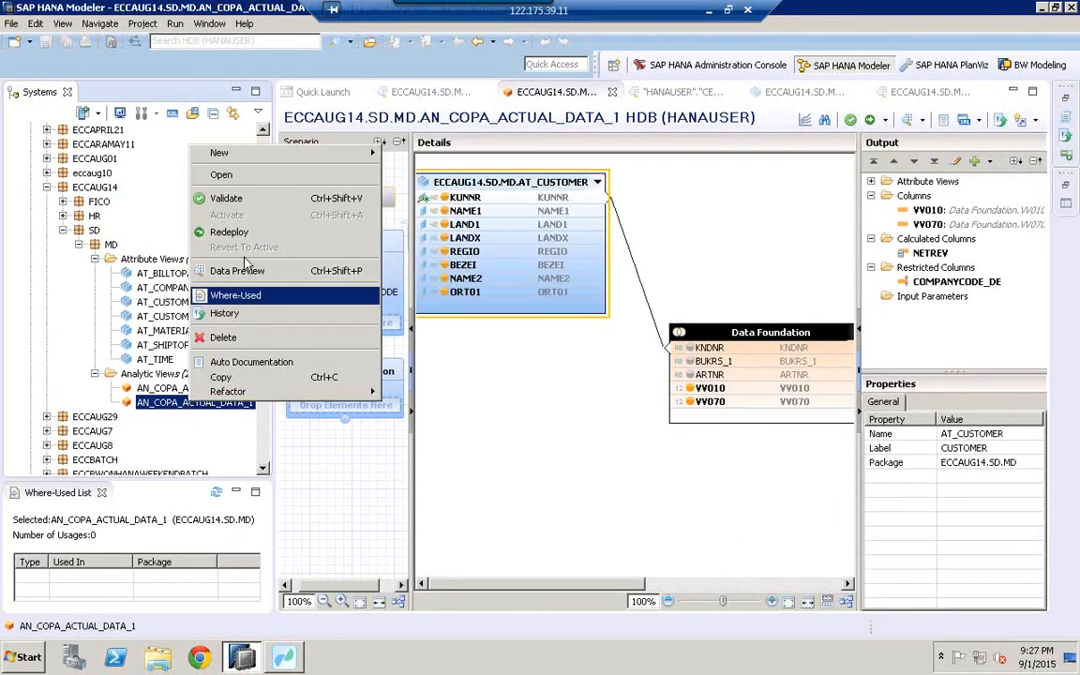
{"action": "left_click", "coordinate": [230, 232]}
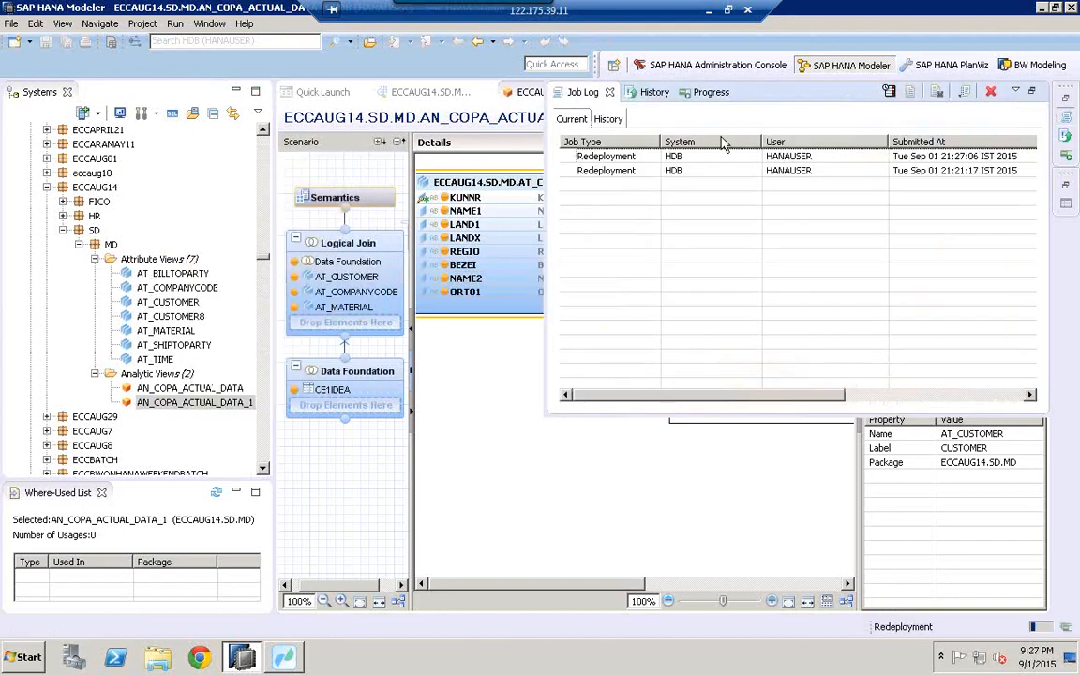
Preview the raw data of the analytic view AN_COPA_ACTUAL_DATA_1
{"action": "left_click", "coordinate": [197, 403]}
{"action": "right_click", "coordinate": [192, 403]}
{"action": "left_click", "coordinate": [277, 279]}
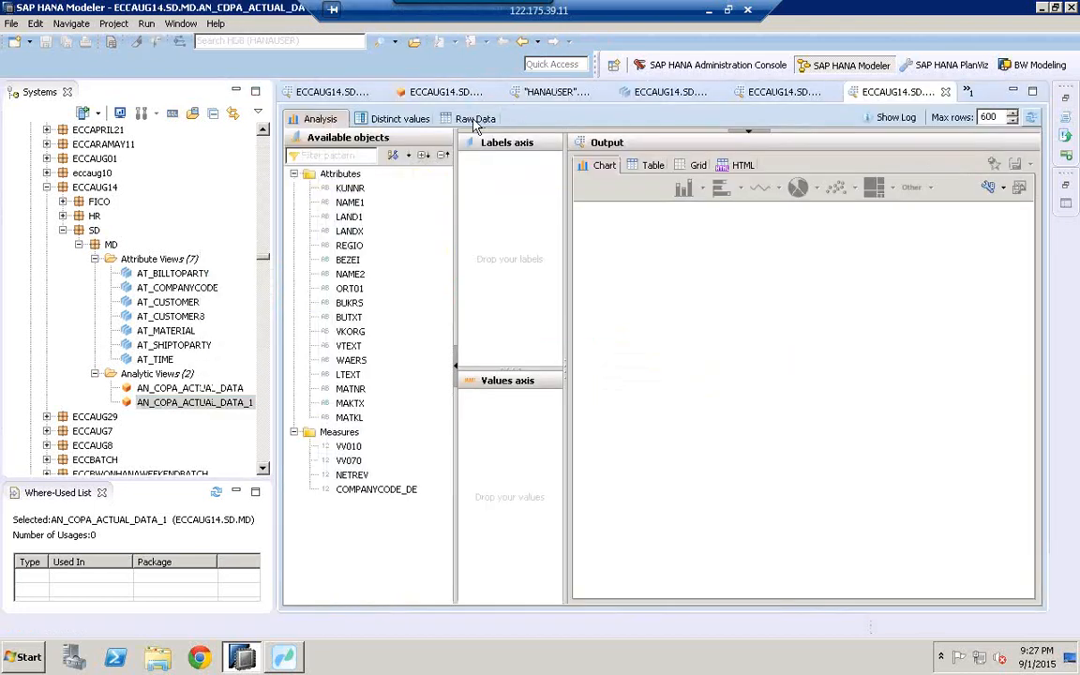
{"action": "left_click", "coordinate": [477, 120]}
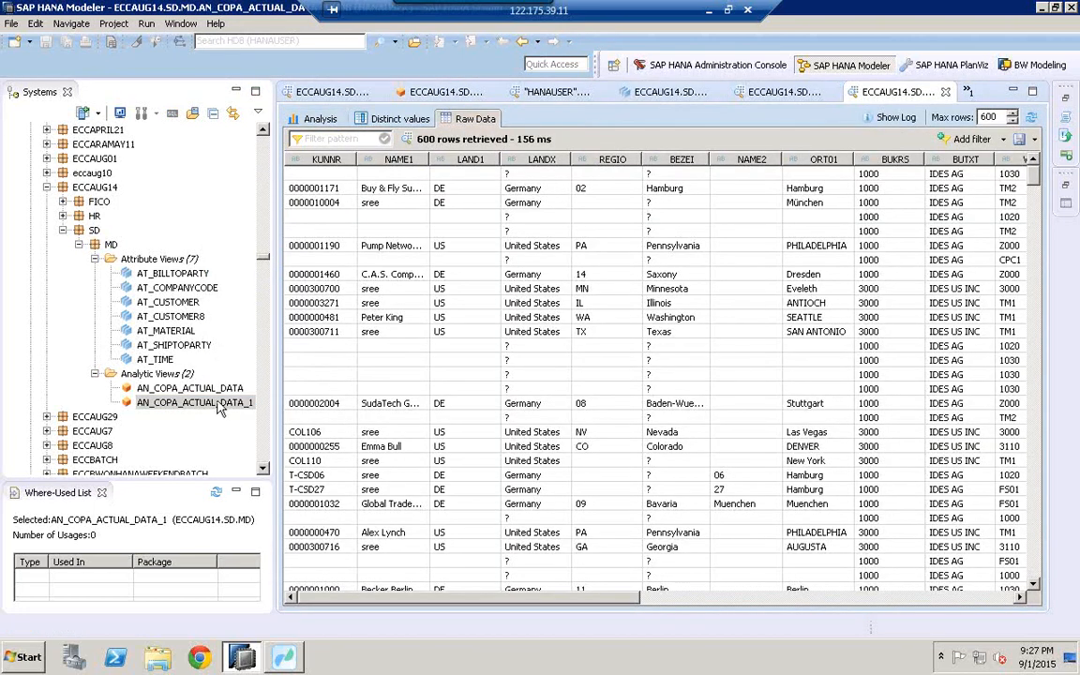
{"action": "left_click", "coordinate": [205, 404]}
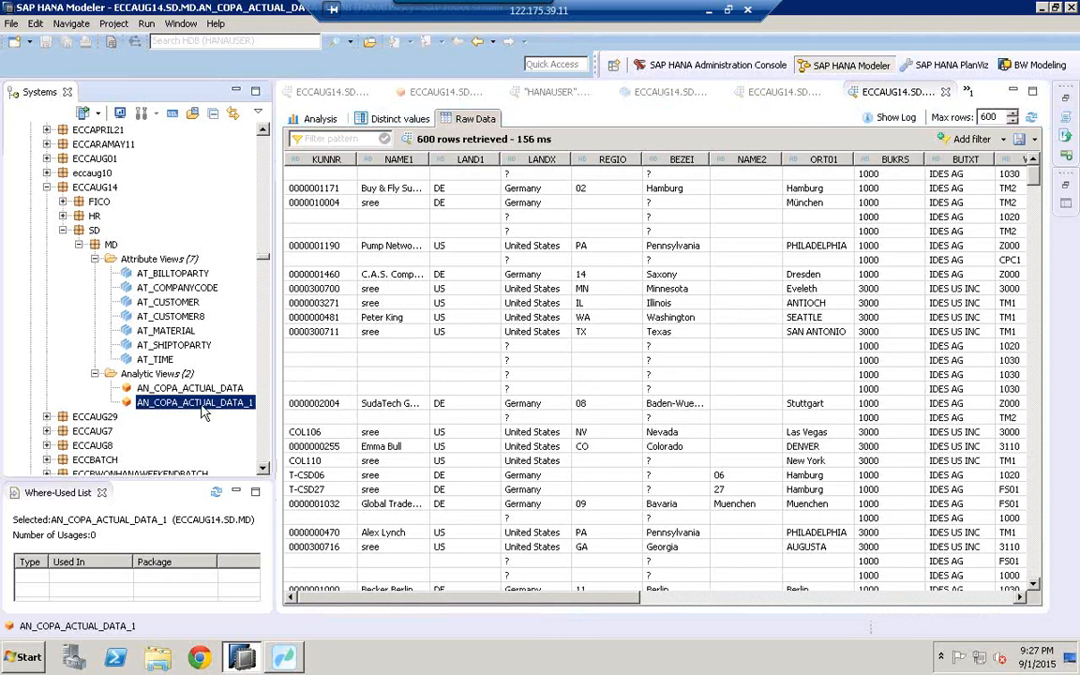
Minimize the open windows, start SAP BusinessObjects Analysis for Microsoft Excel and maximize its window
{"action": "left_click", "coordinate": [1042, 8]}
{"action": "left_click", "coordinate": [1042, 8]}
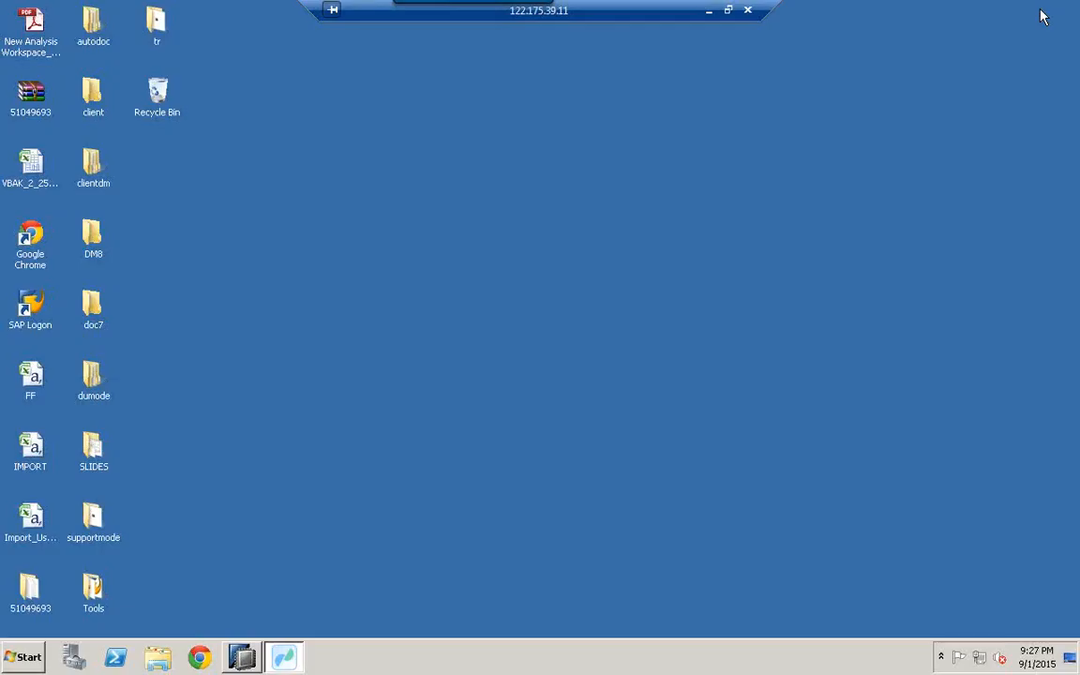
{"action": "left_click", "coordinate": [29, 660]}
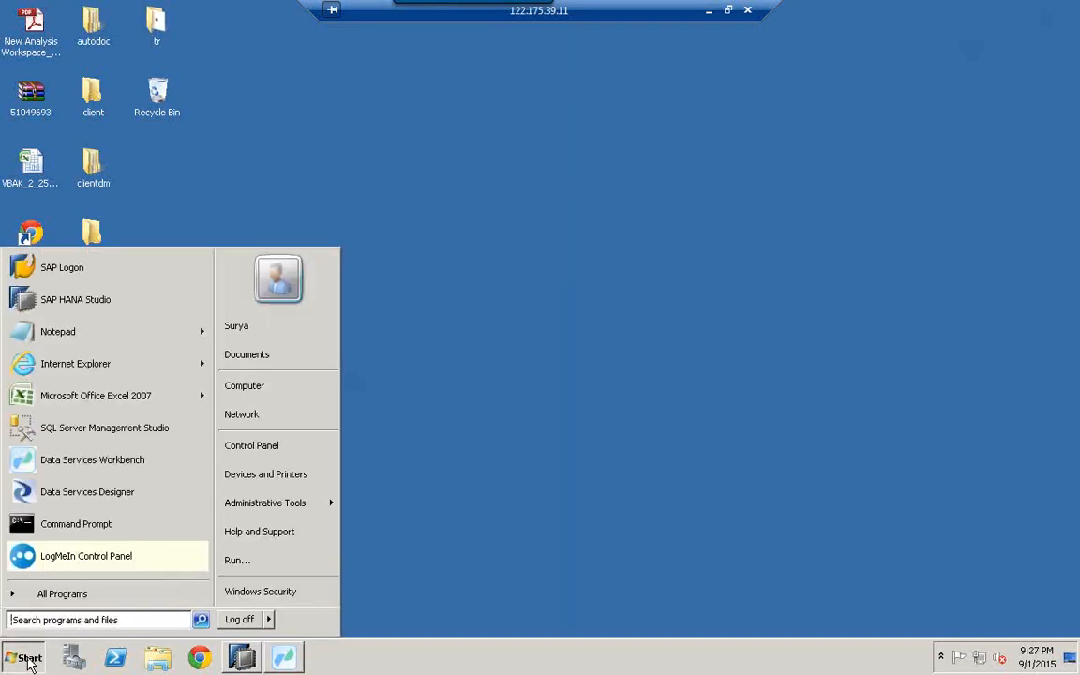
{"action": "left_click", "coordinate": [52, 593]}
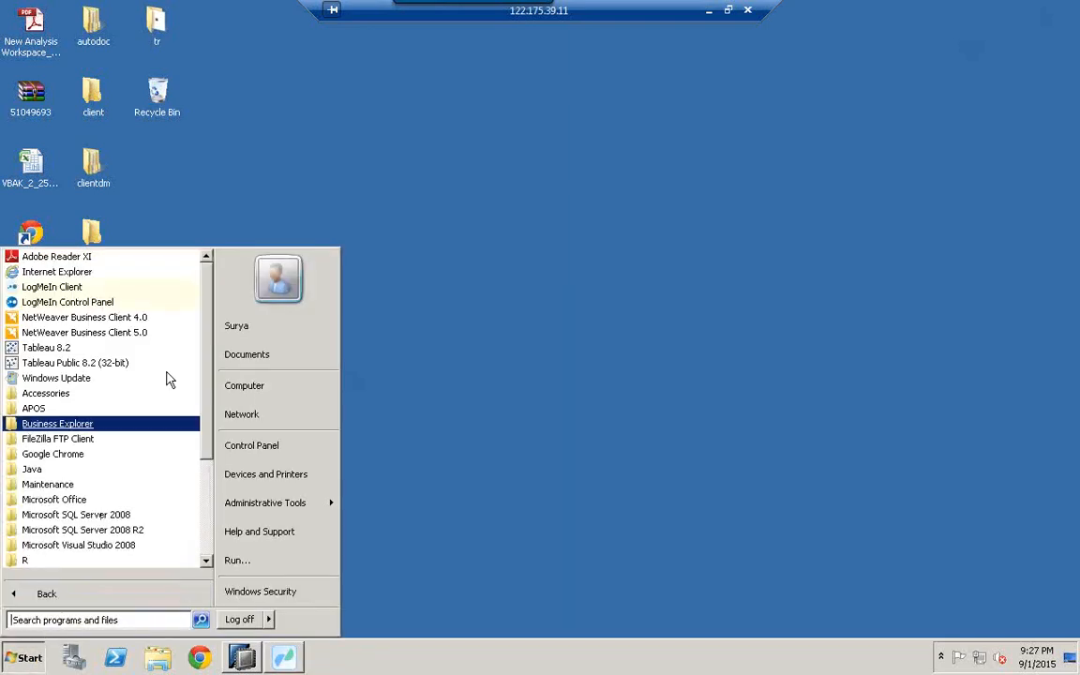
{"action": "left_click", "coordinate": [206, 558]}
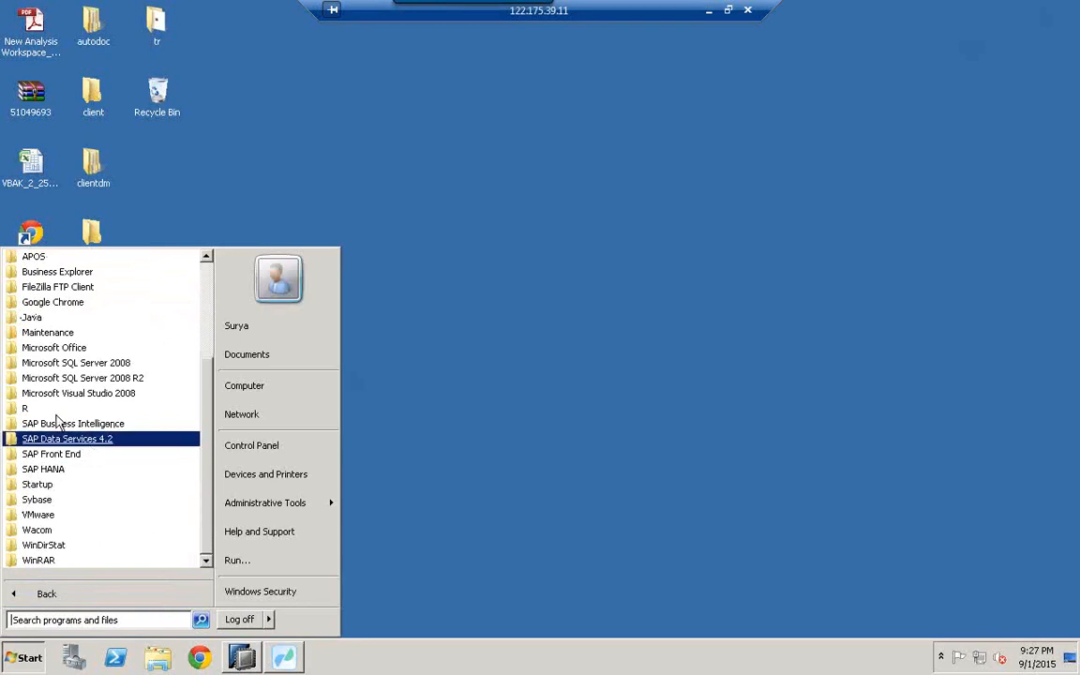
{"action": "left_click", "coordinate": [47, 427]}
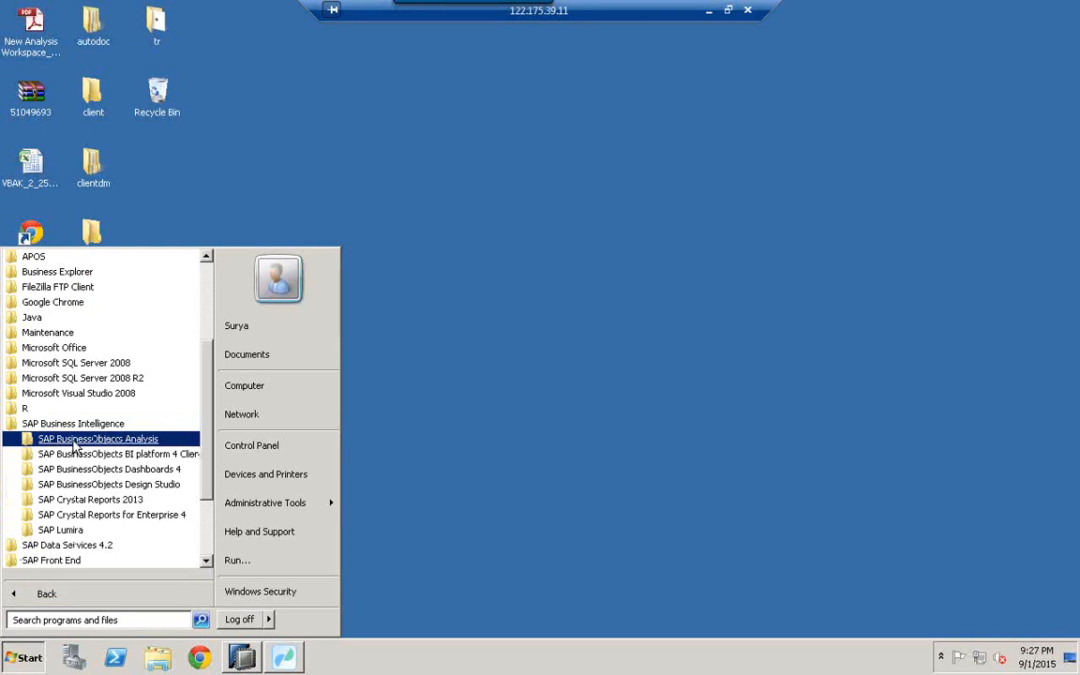
{"action": "left_click", "coordinate": [75, 440]}
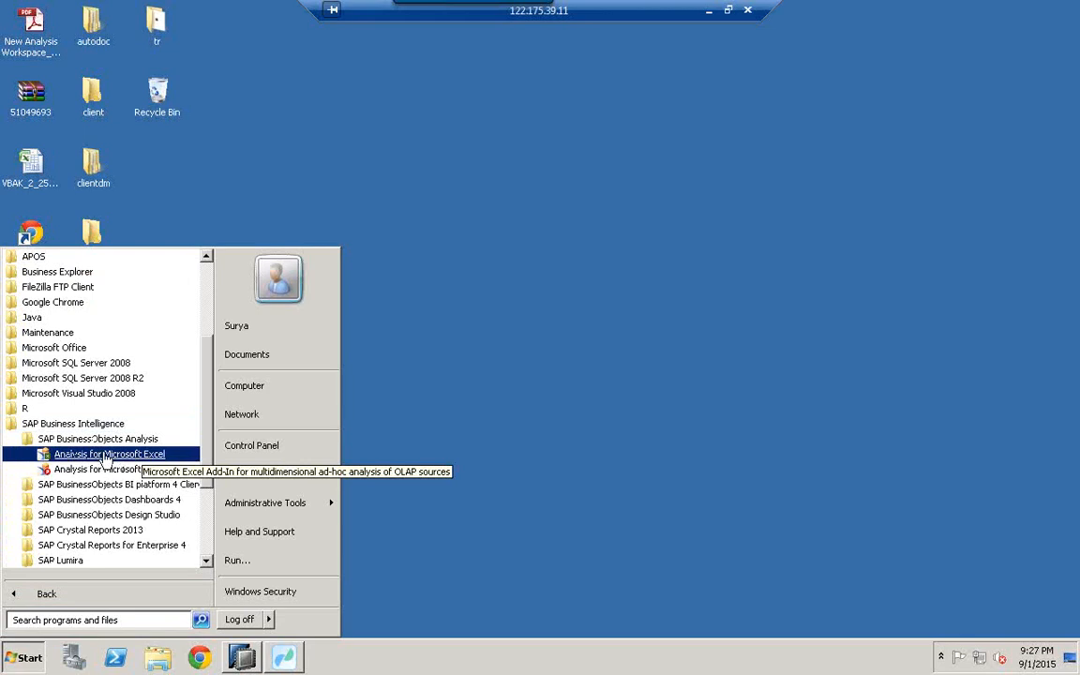
{"action": "left_click", "coordinate": [119, 458]}
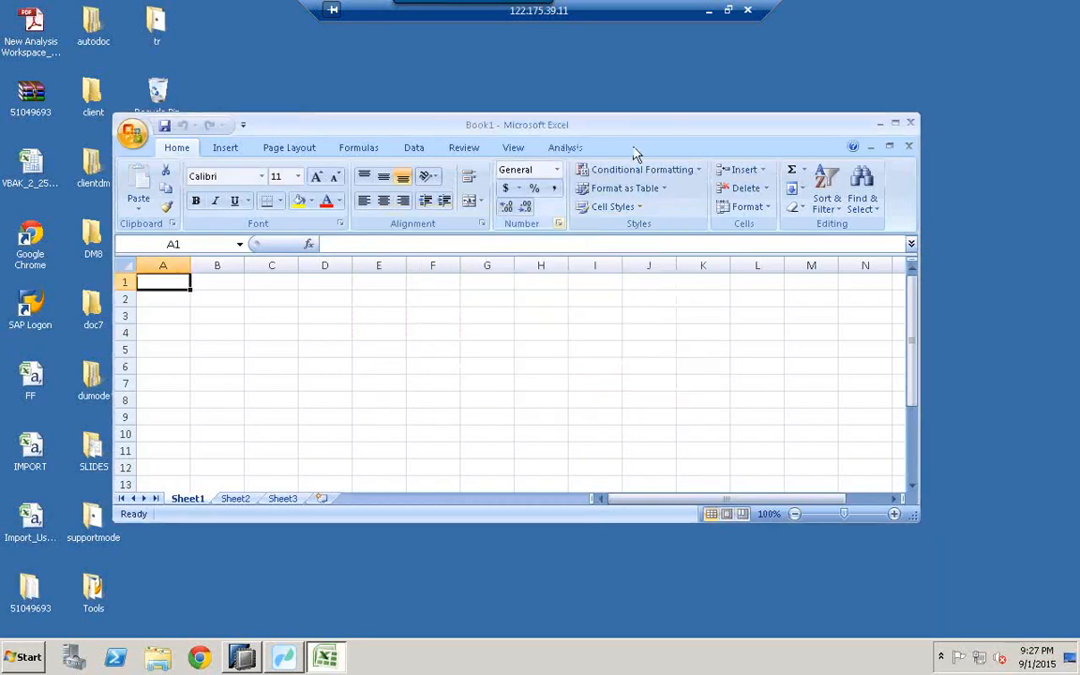
{"action": "double_click", "coordinate": [701, 122]}
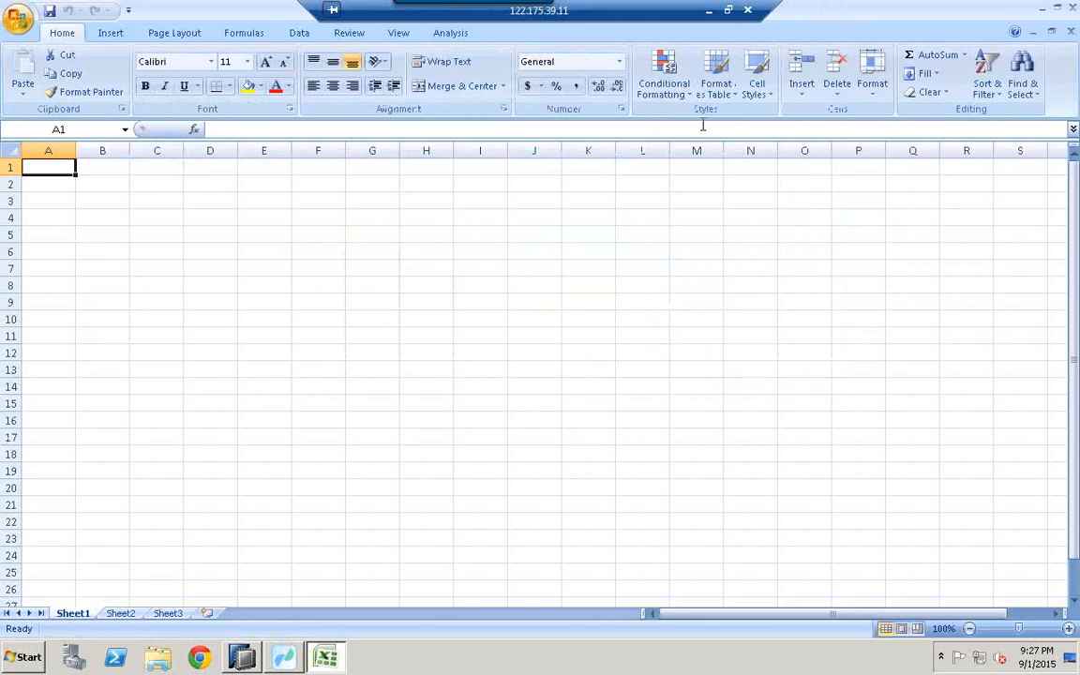
Begin inserting a data source with the Analysis add-in, skipping the BusinessObjects BI Platform logon
{"action": "left_click", "coordinate": [449, 35]}
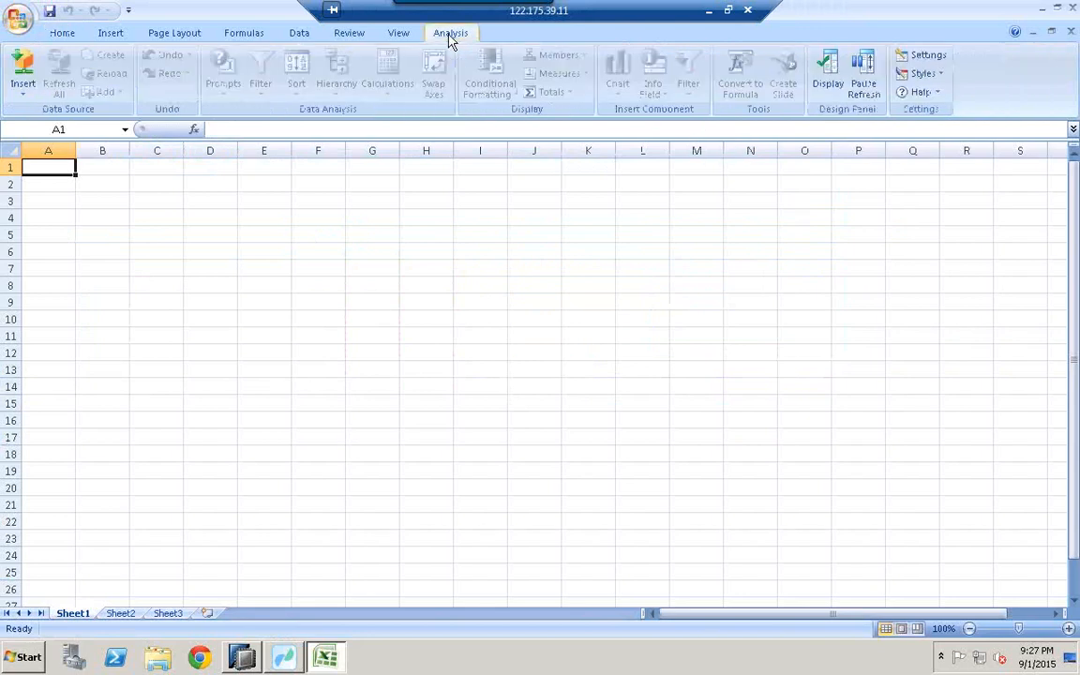
{"action": "left_click", "coordinate": [25, 97]}
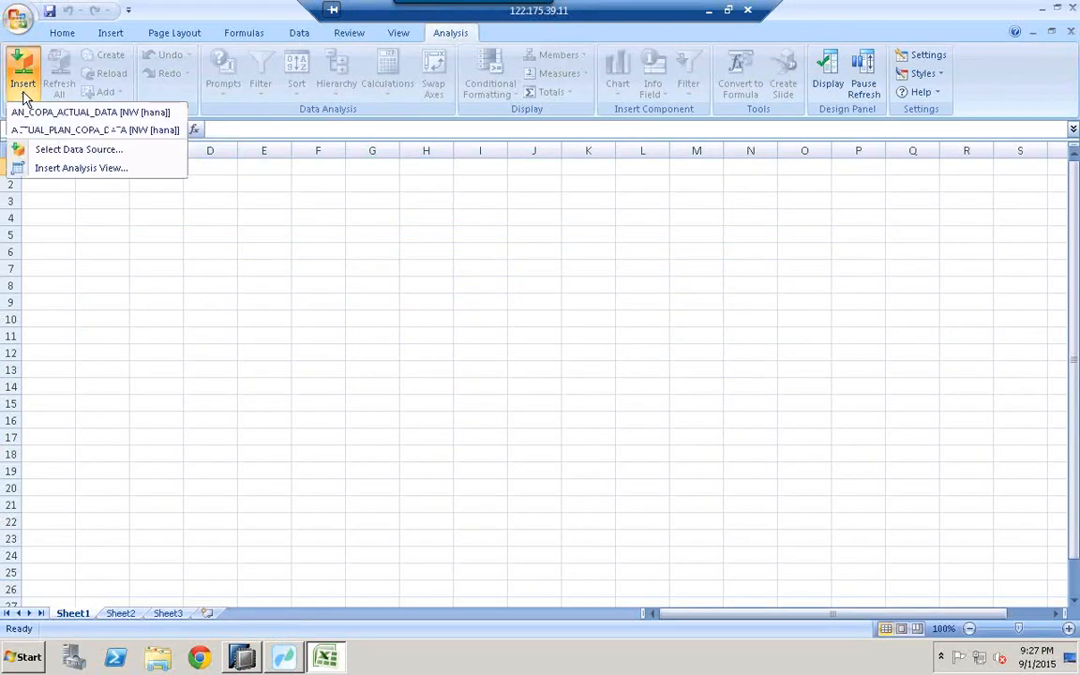
{"action": "left_click", "coordinate": [68, 152]}
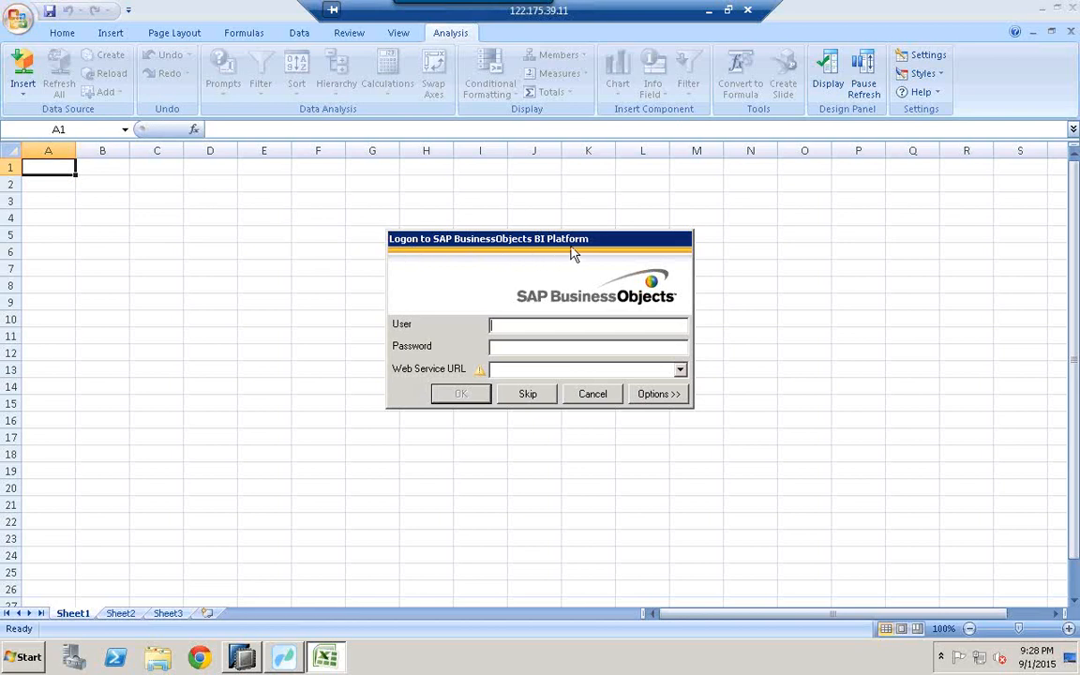
{"action": "left_click", "coordinate": [528, 396]}
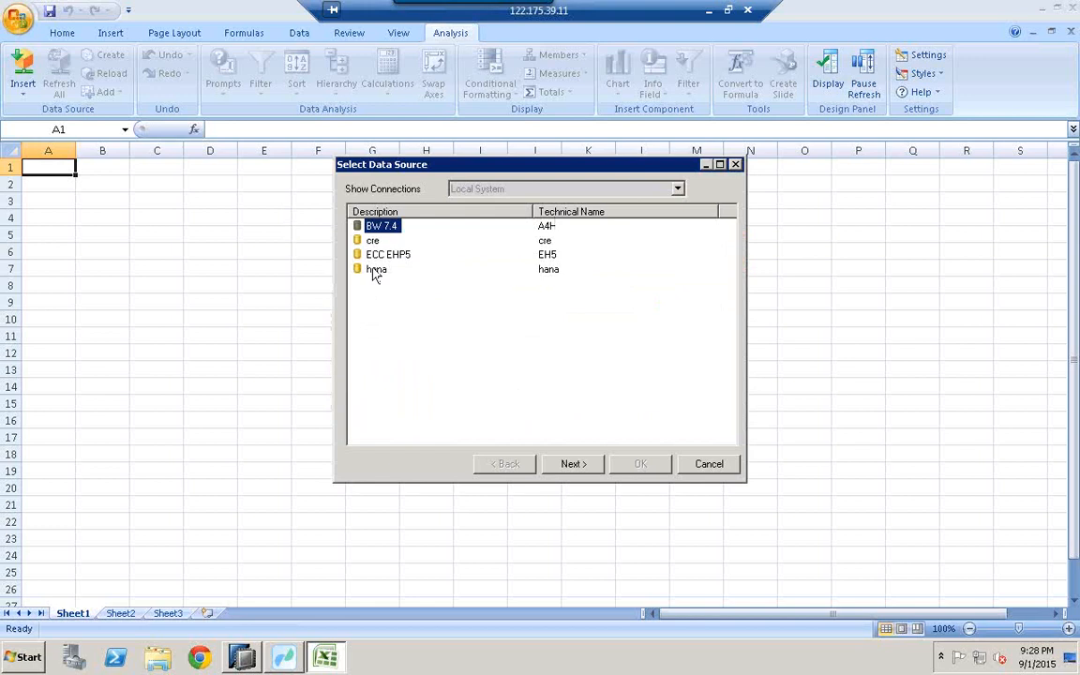
Log on to the hana connection with the account's user name and password and list its data source folders
{"action": "left_click", "coordinate": [366, 271]}
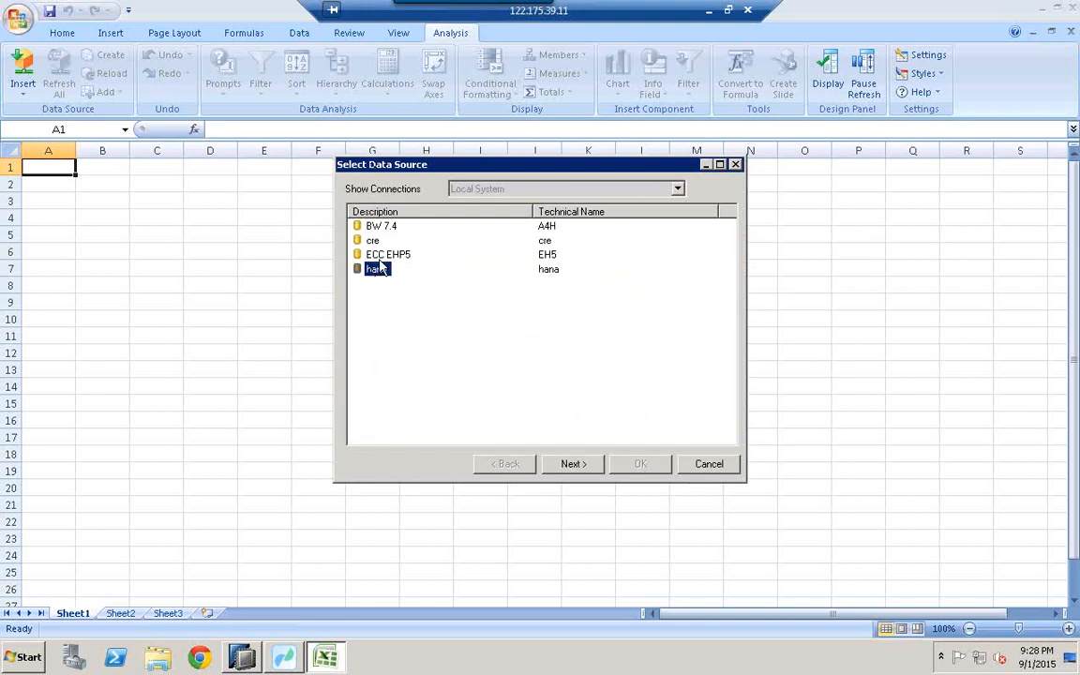
{"action": "double_click", "coordinate": [376, 272]}
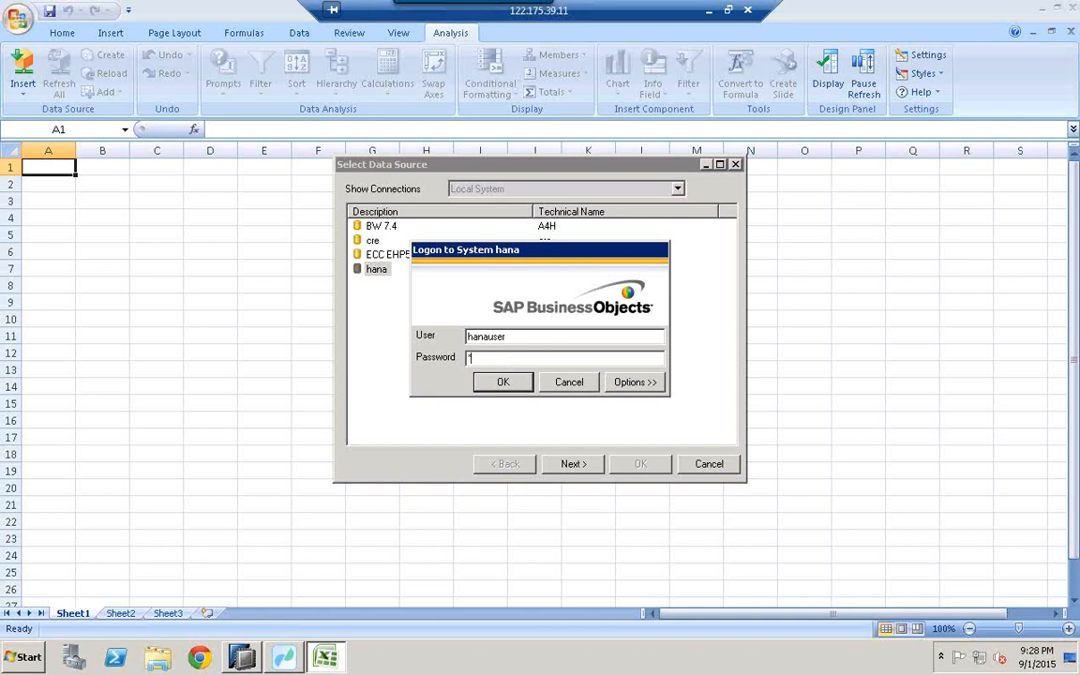
{"action": "type", "text": "******"}
{"action": "left_click", "coordinate": [506, 384]}
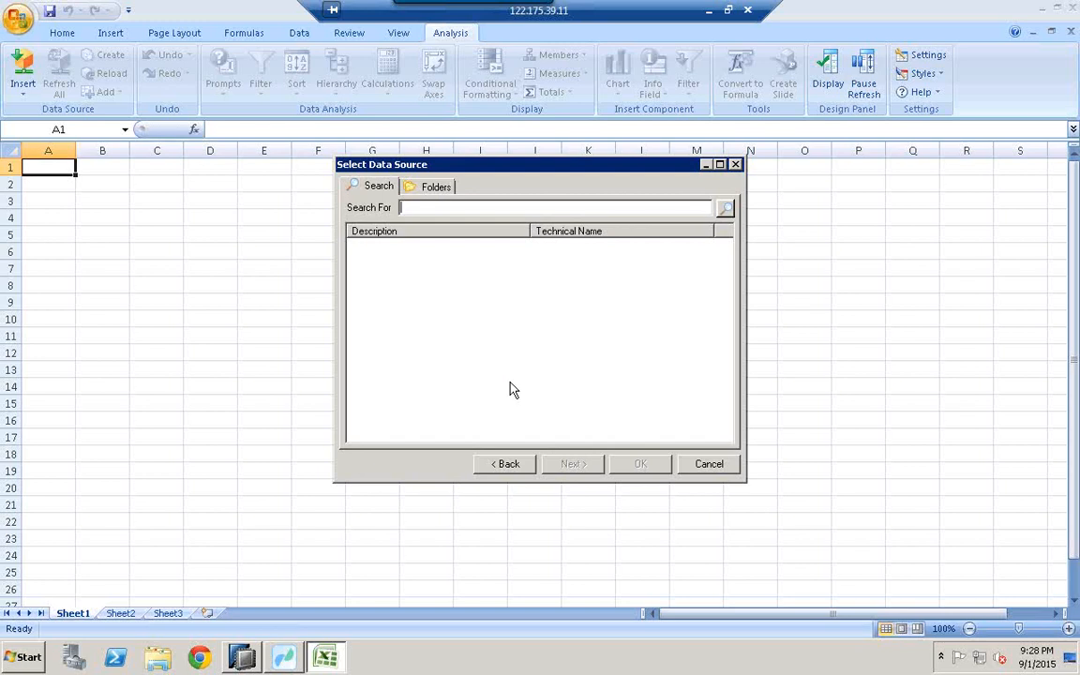
{"action": "left_click", "coordinate": [429, 190]}
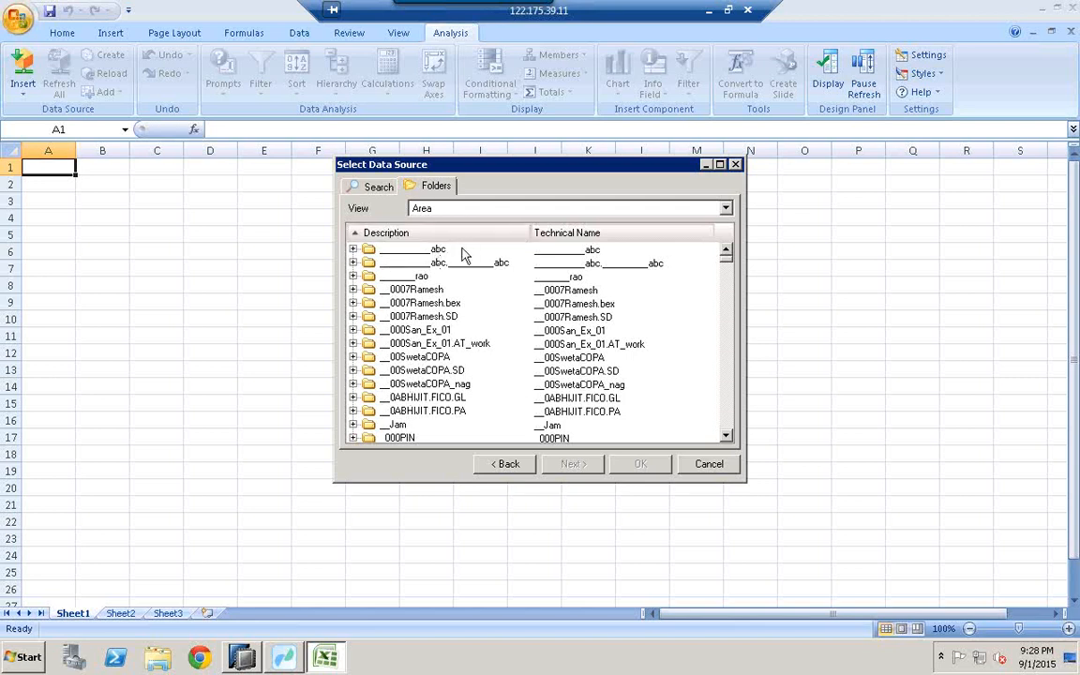
Return to the list of local system connections and select the hana connection
{"action": "left_click", "coordinate": [28, 658]}
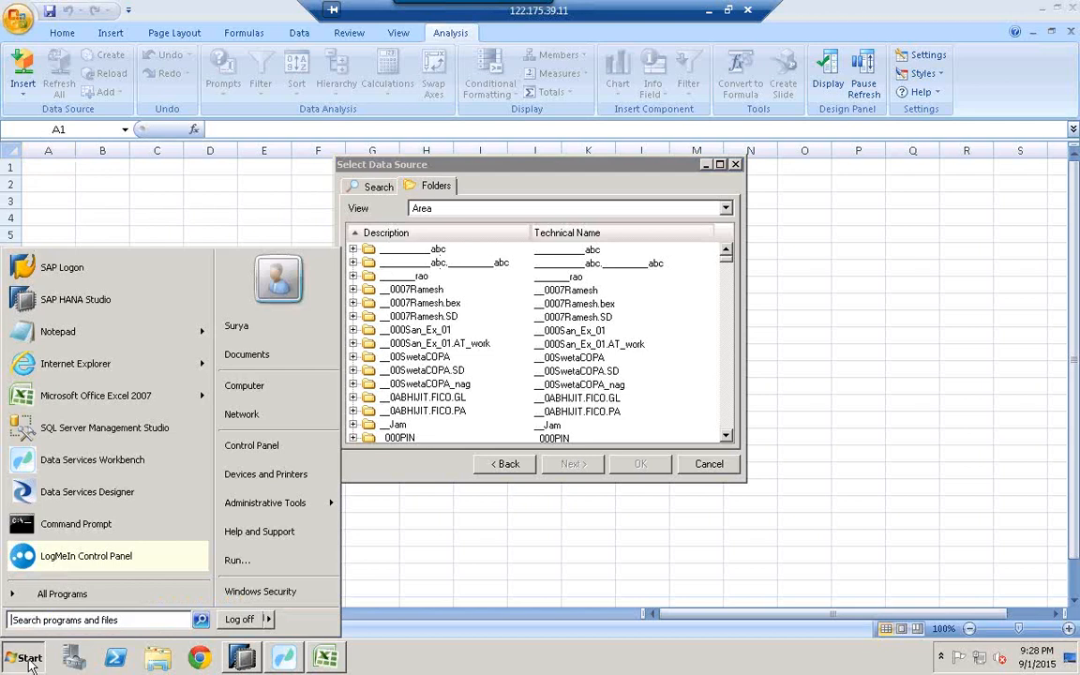
{"action": "left_click", "coordinate": [506, 463]}
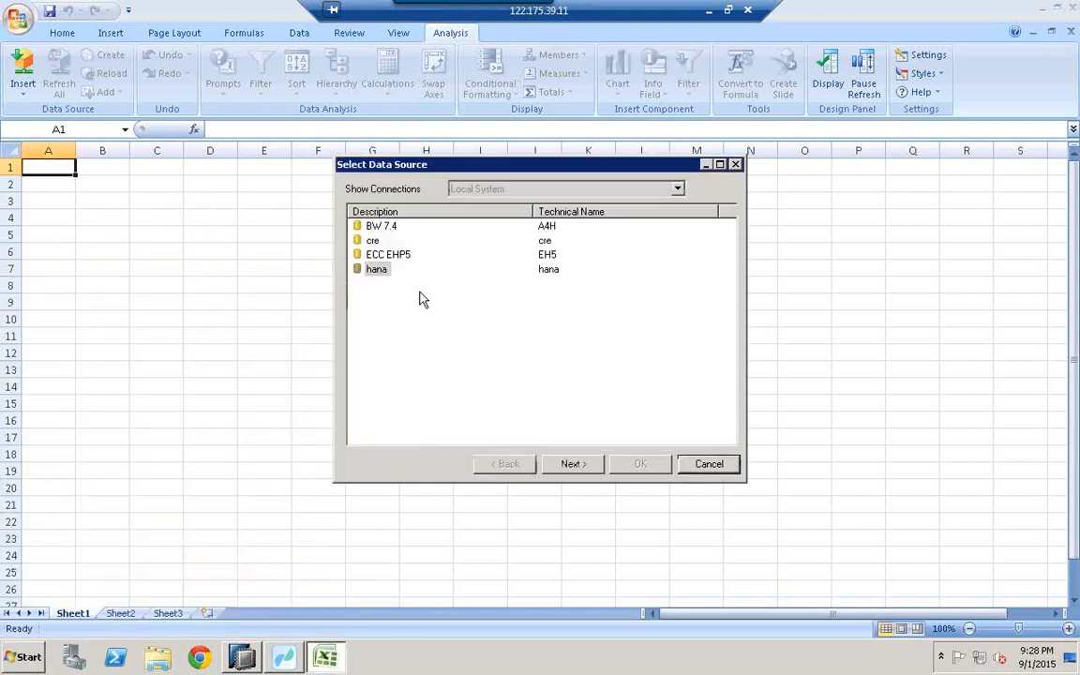
{"action": "left_click", "coordinate": [375, 275]}
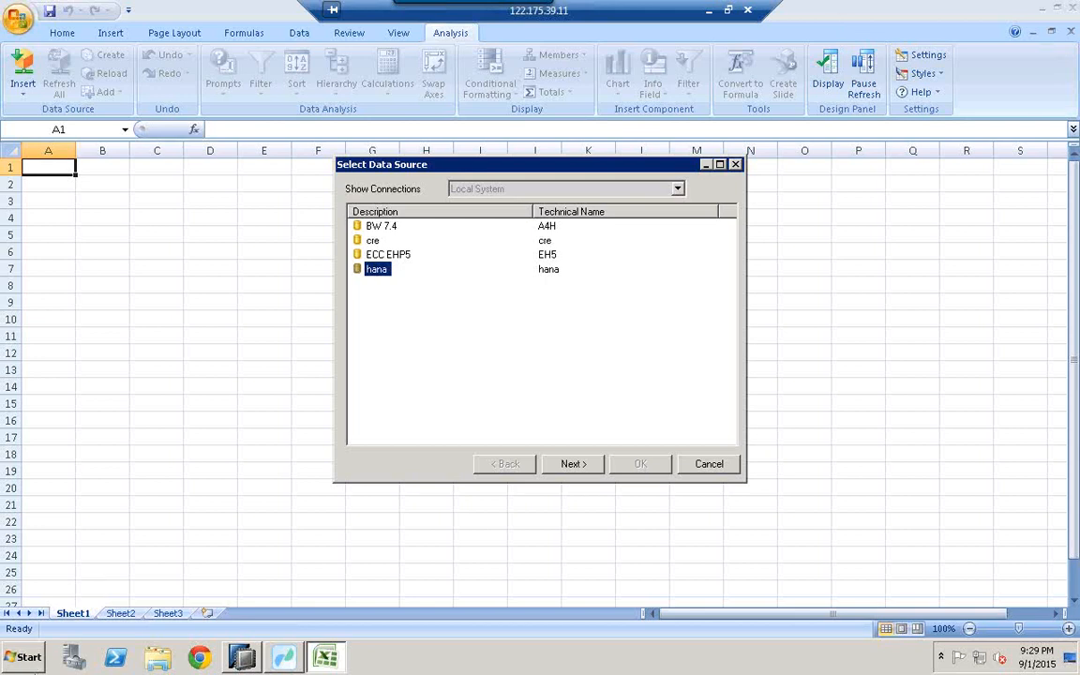
Open the Windows ODBC Data Source Administrator and list the system data sources
{"action": "left_click", "coordinate": [29, 659]}
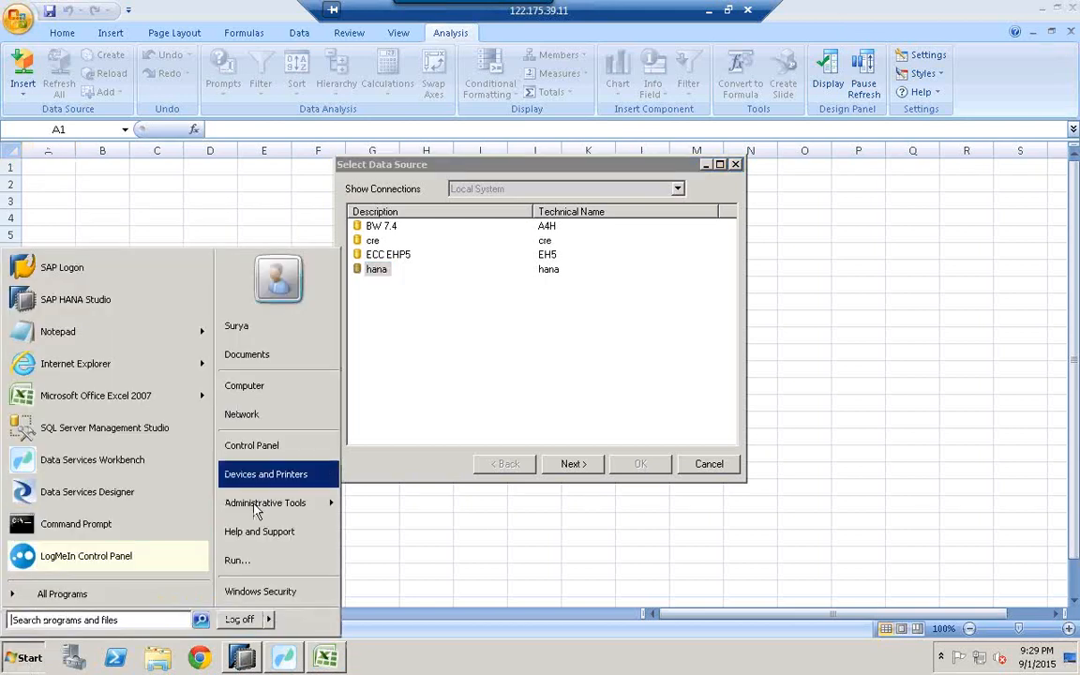
{"action": "mouse_move", "coordinate": [271, 515]}
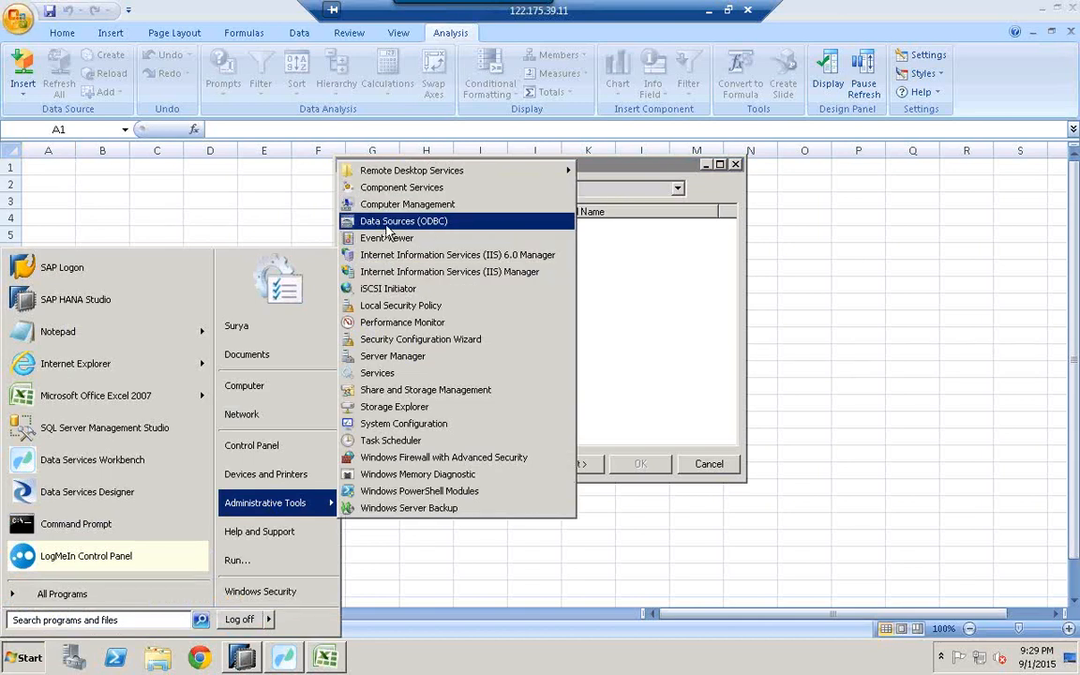
{"action": "left_click", "coordinate": [394, 226]}
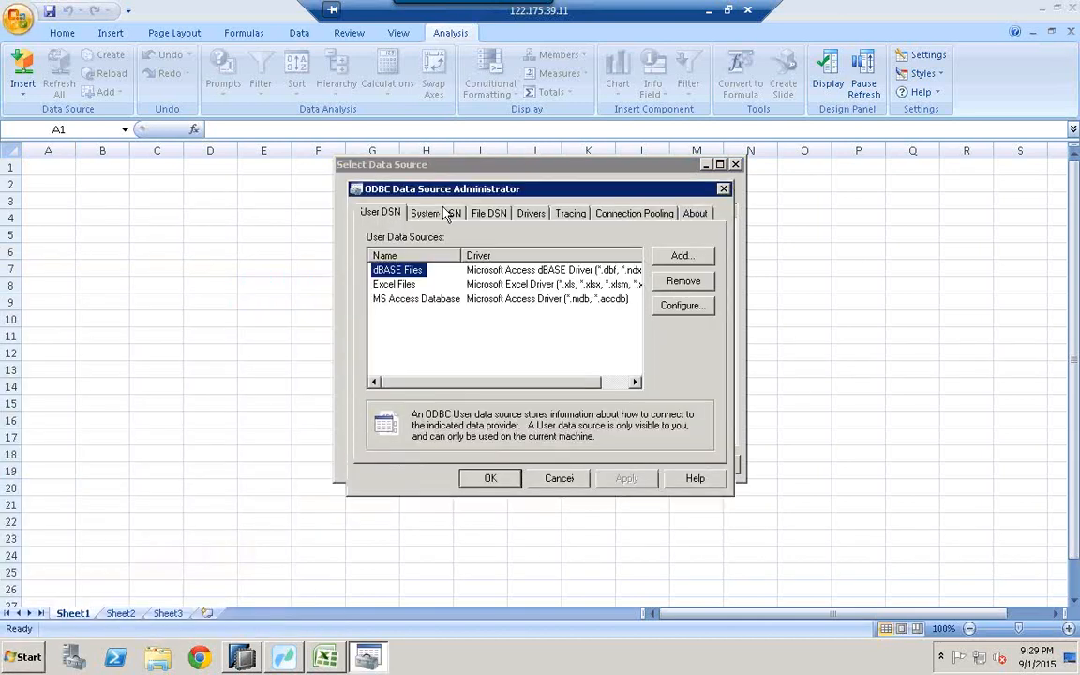
{"action": "left_click", "coordinate": [434, 215]}
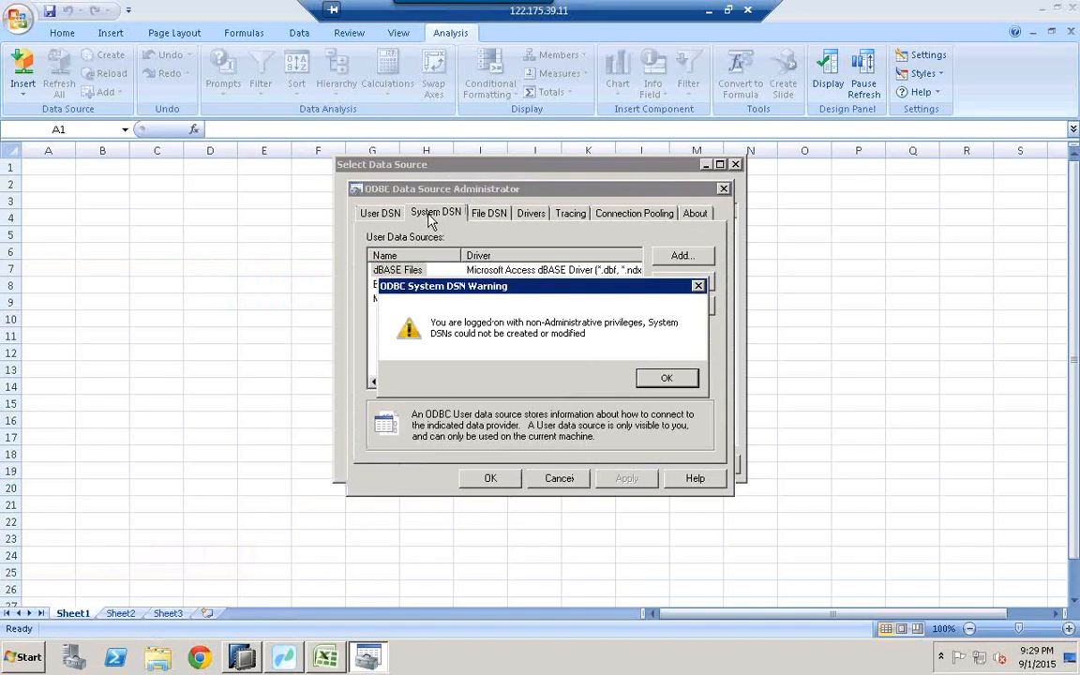
{"action": "left_click", "coordinate": [667, 379]}
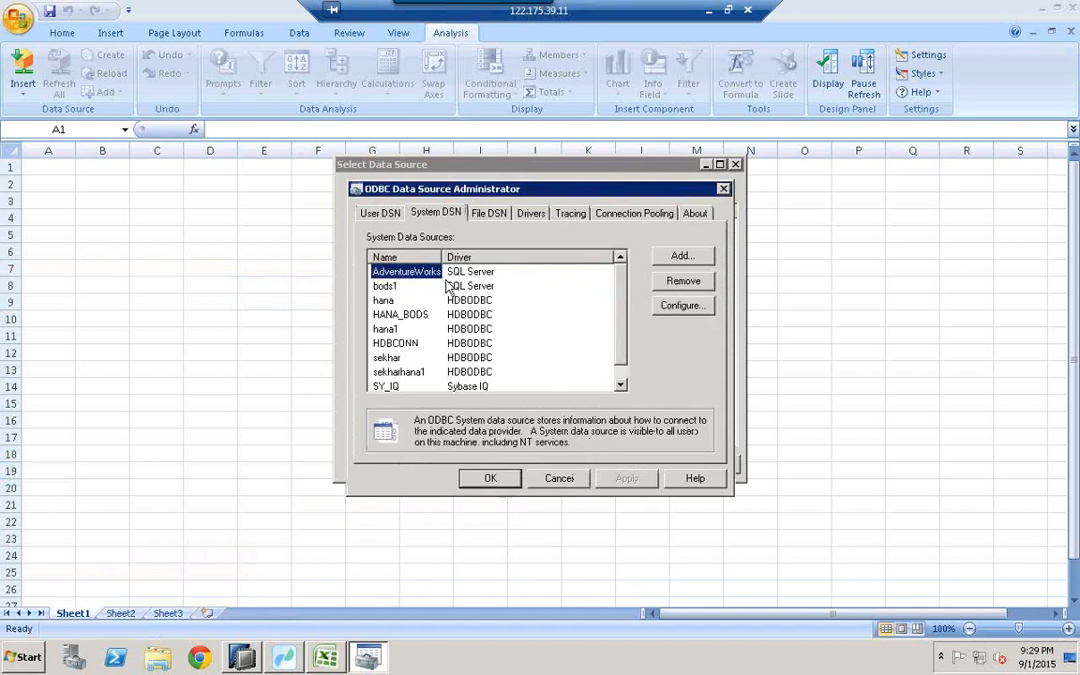
Start adding a system data source that uses the HDBODBC driver
{"action": "left_click", "coordinate": [683, 256]}
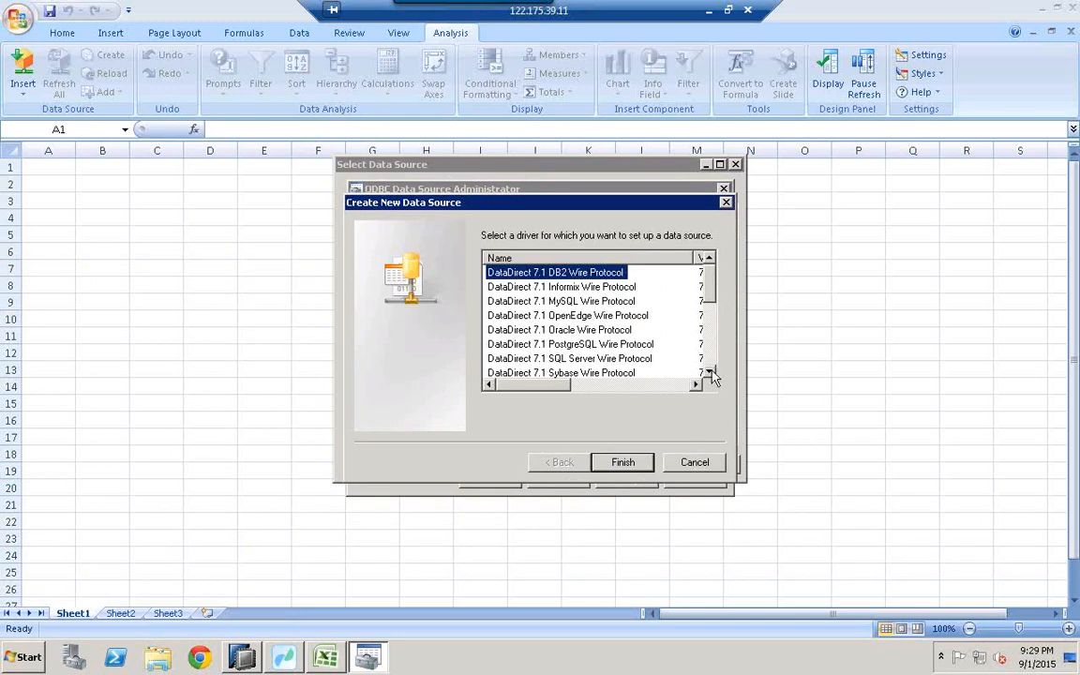
{"action": "left_click", "coordinate": [709, 373]}
{"action": "left_click", "coordinate": [710, 372]}
{"action": "left_click", "coordinate": [709, 373]}
{"action": "left_click", "coordinate": [709, 373]}
{"action": "left_click", "coordinate": [506, 330]}
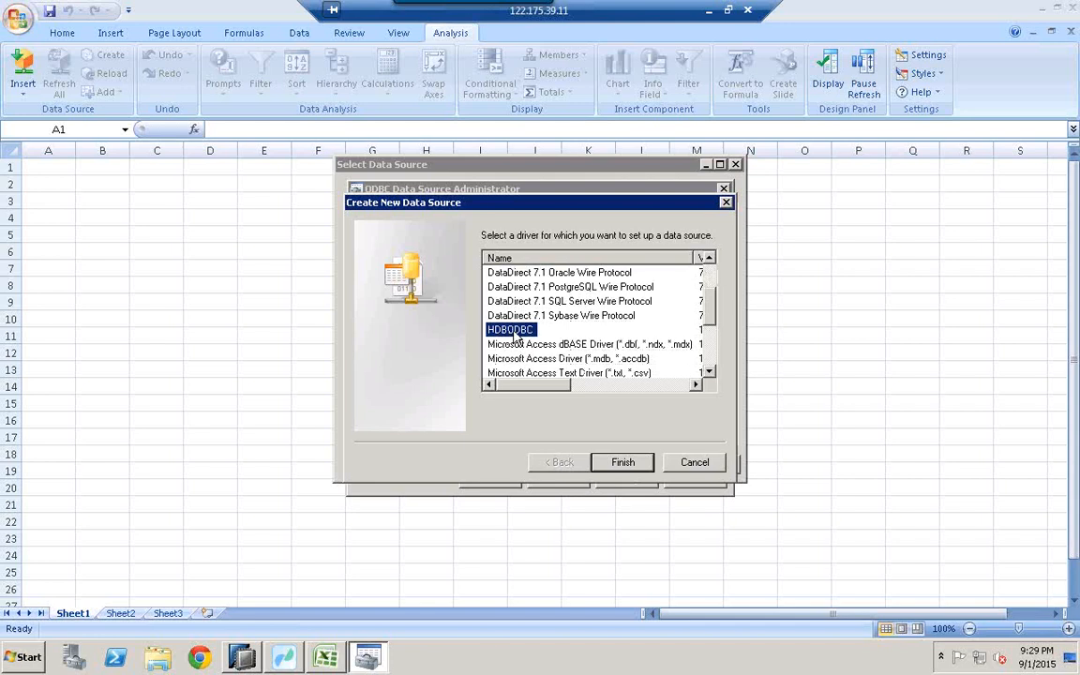
{"action": "double_click", "coordinate": [514, 334]}
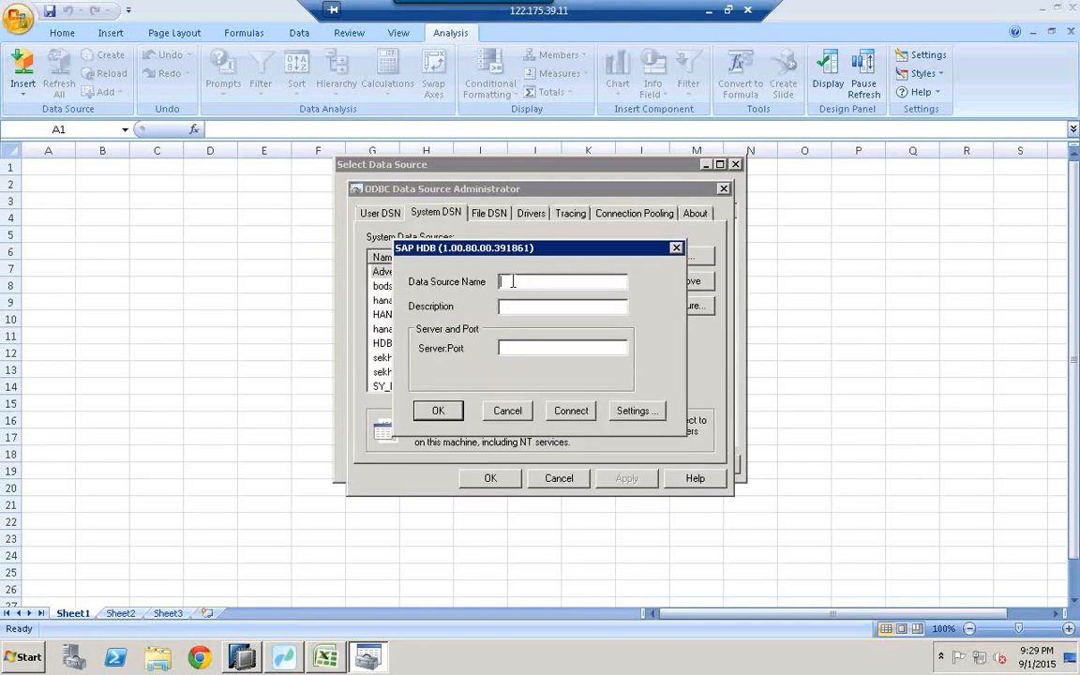
Enter hana1 as the data source name and description, with hanaserver:30715 as the server and port
{"action": "type", "text": "hana1"}
{"action": "key", "text": "Tab"}
{"action": "type", "text": "hana"}
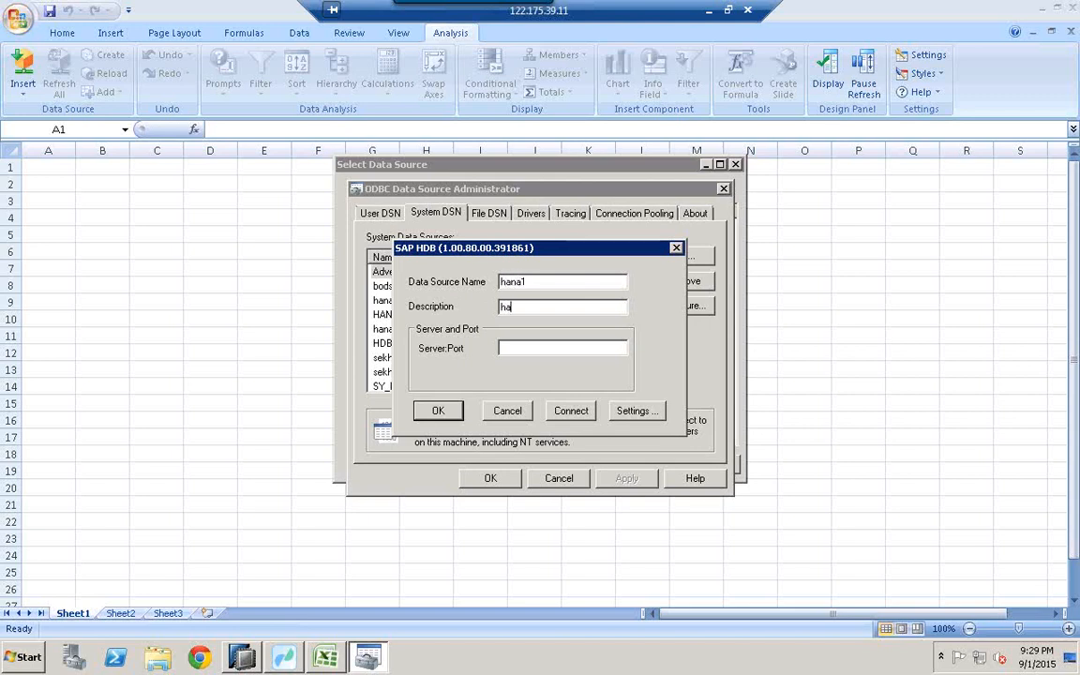
{"action": "type", "text": "1"}
{"action": "key", "text": "Tab"}
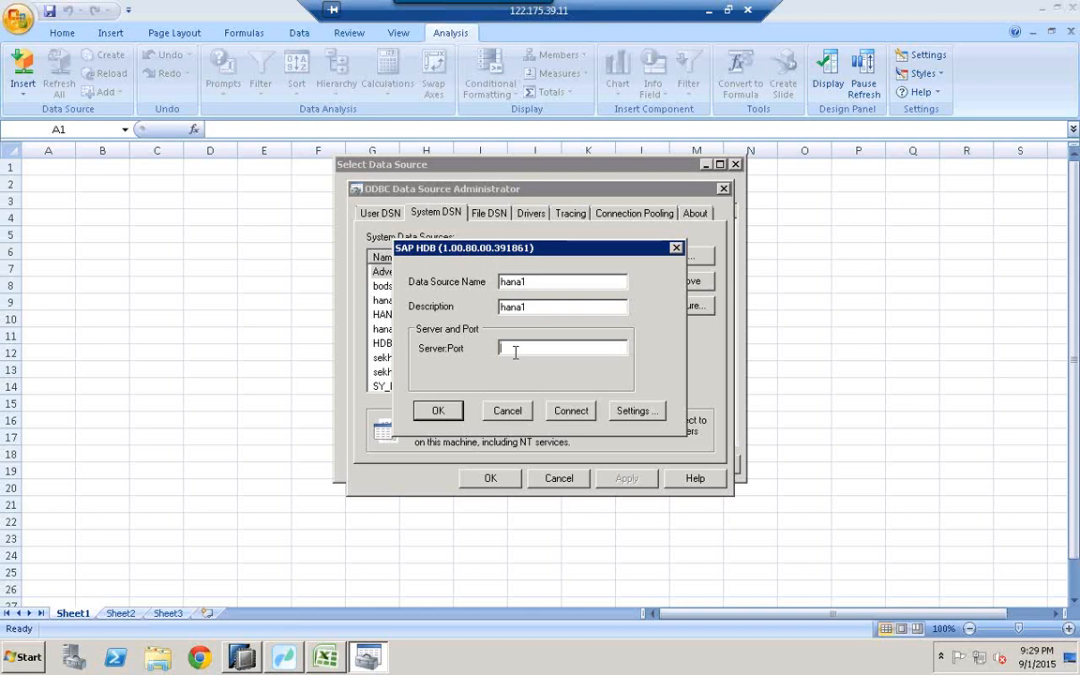
{"action": "type", "text": "hanaserver:30715"}
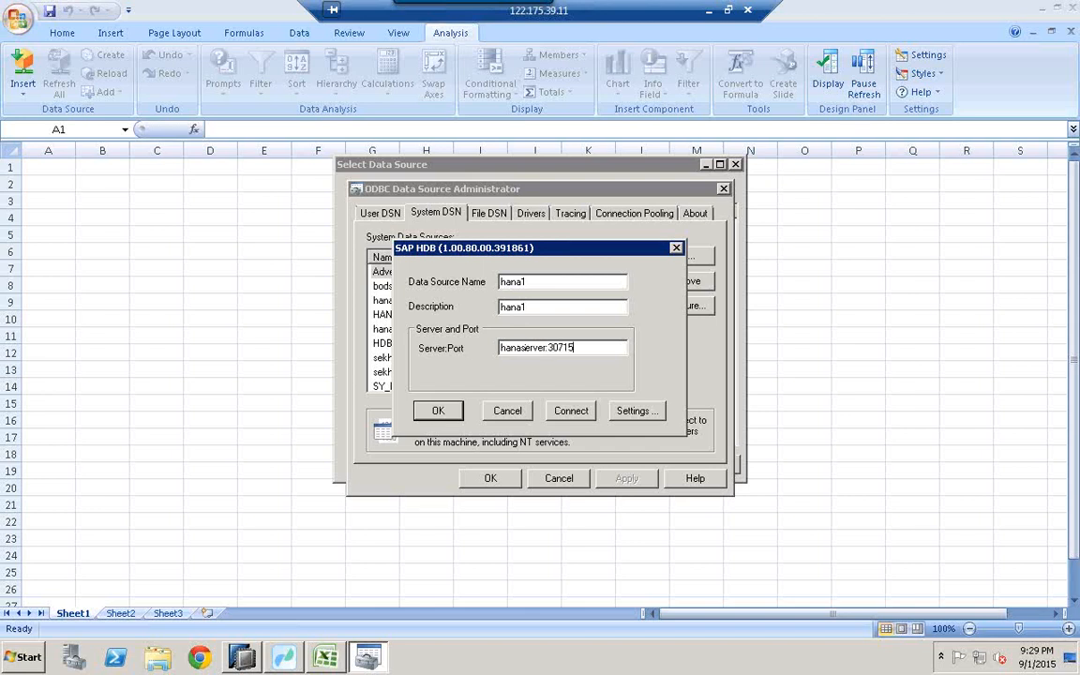
Test the data source connection with the account's user name and password, and close the ODBC windows without saving the data source
{"action": "left_click", "coordinate": [574, 413]}
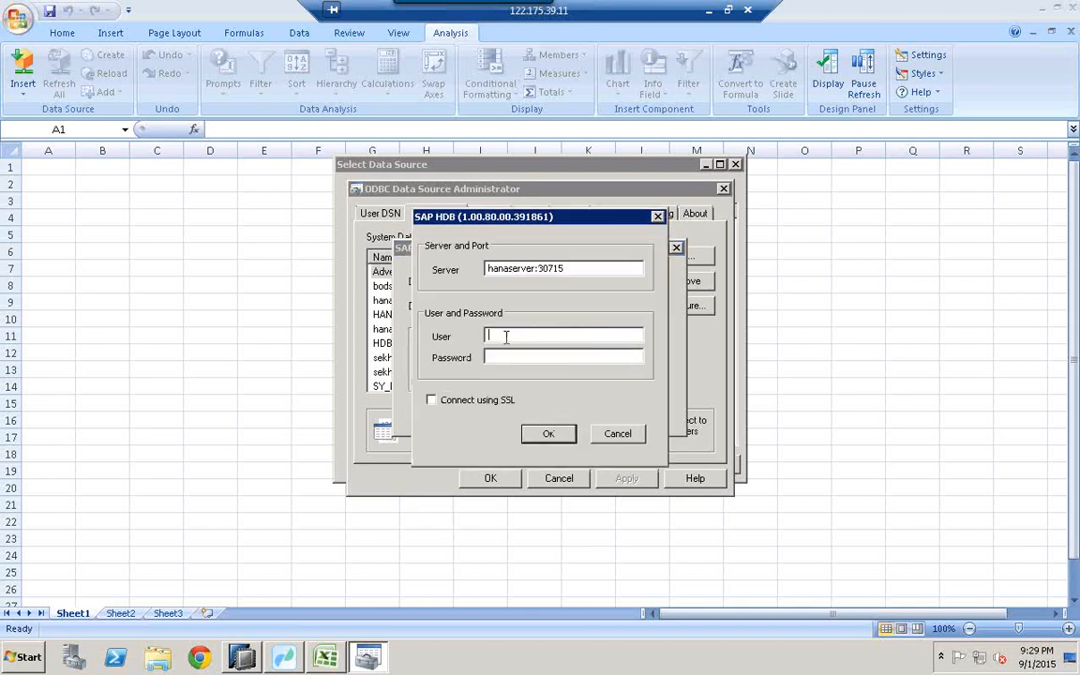
{"action": "type", "text": "hanaus"}
{"action": "key", "text": "BackSpace"}
{"action": "key", "text": "BackSpace"}
{"action": "key", "text": "BackSpace"}
{"action": "key", "text": "BackSpace"}
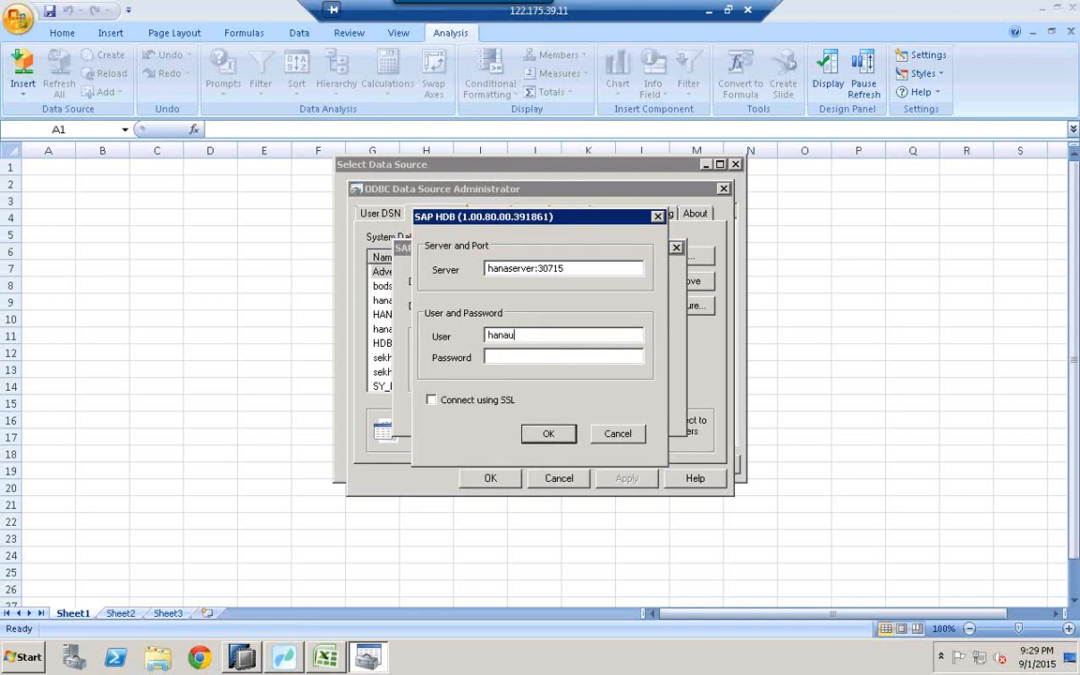
{"action": "type", "text": "hanauser"}
{"action": "key", "text": "Tab"}
{"action": "type", "text": "•••••••••••"}
{"action": "left_click", "coordinate": [550, 434]}
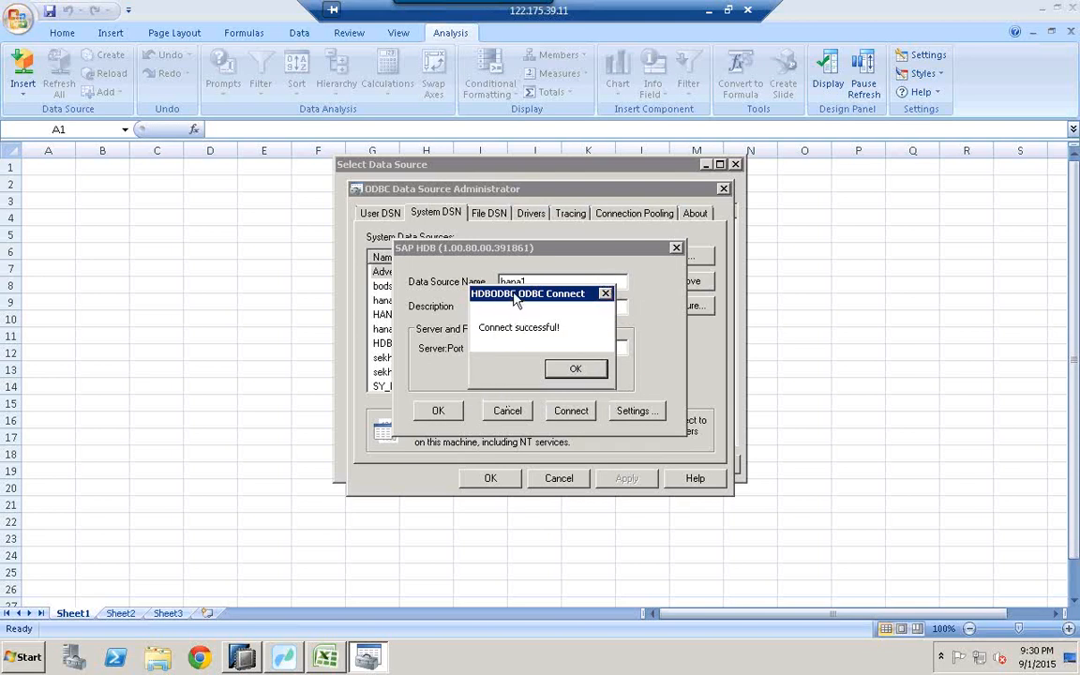
{"action": "left_click", "coordinate": [605, 295]}
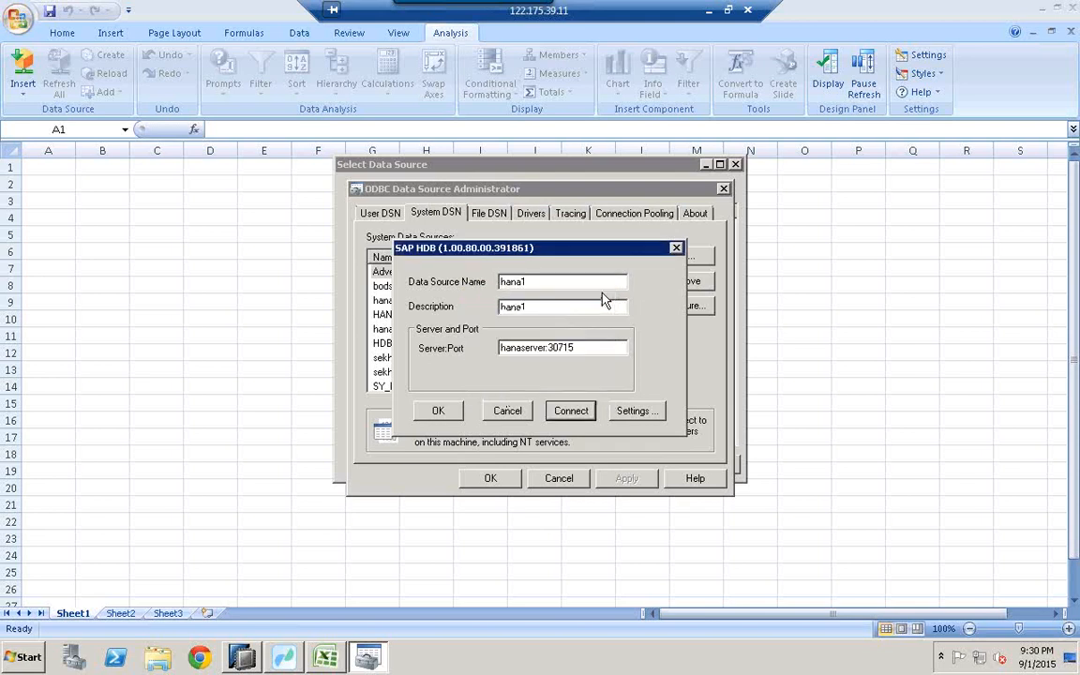
{"action": "left_click", "coordinate": [676, 247]}
{"action": "left_click", "coordinate": [723, 189]}
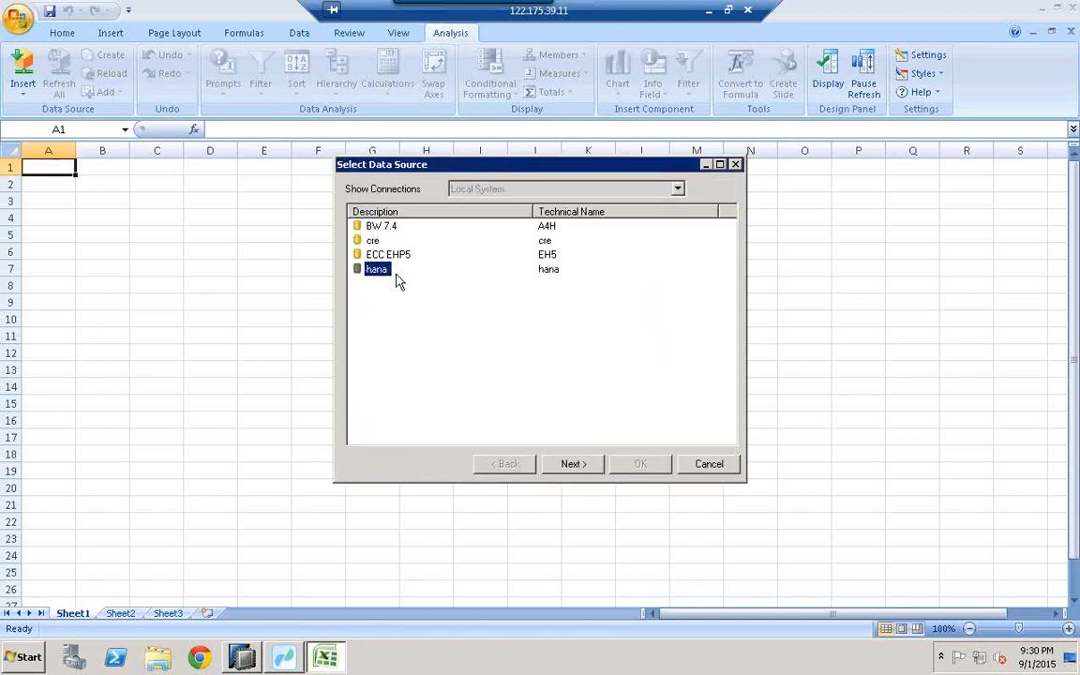
Search for mspaint, open Paint and maximize its window
{"action": "left_click", "coordinate": [25, 656]}
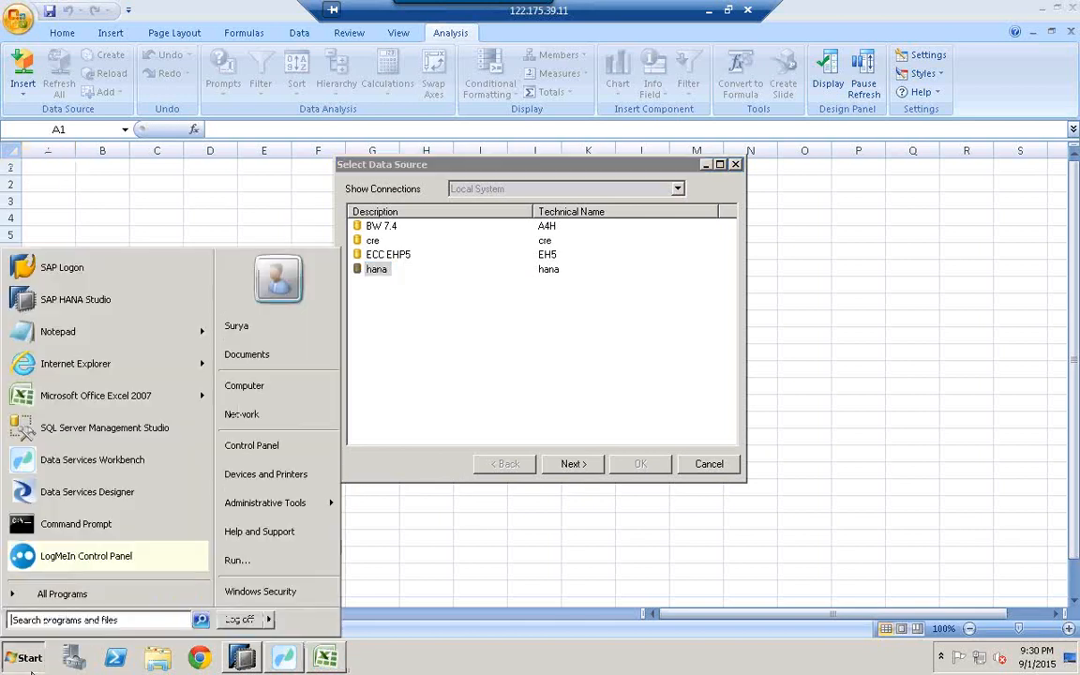
{"action": "type", "text": "Inspain"}
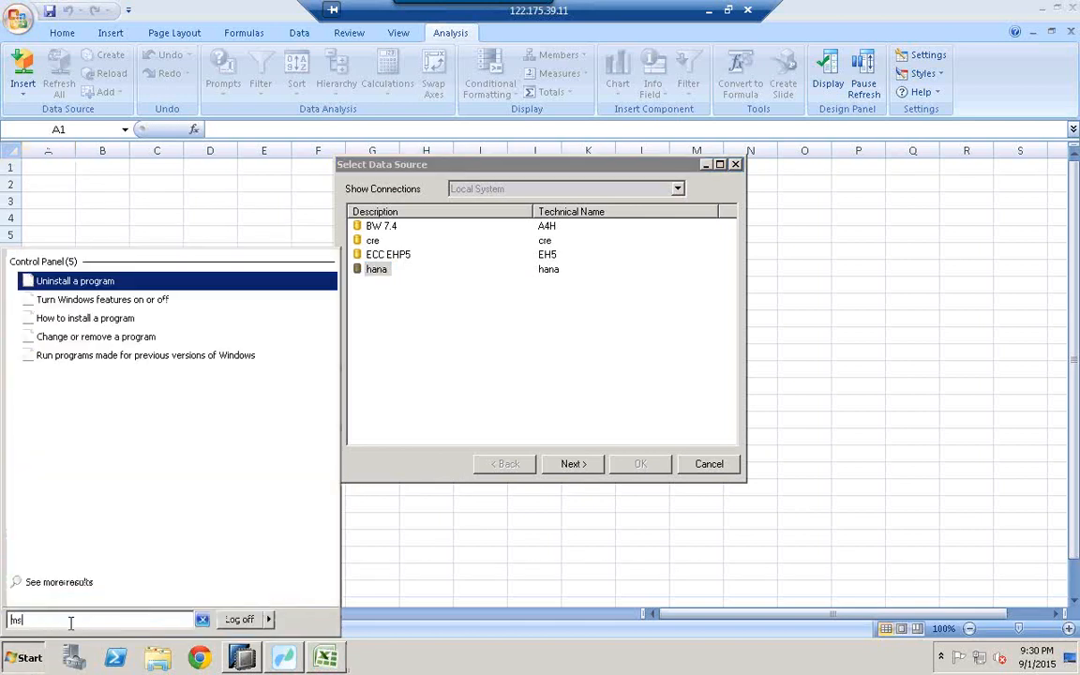
{"action": "type", "text": "t"}
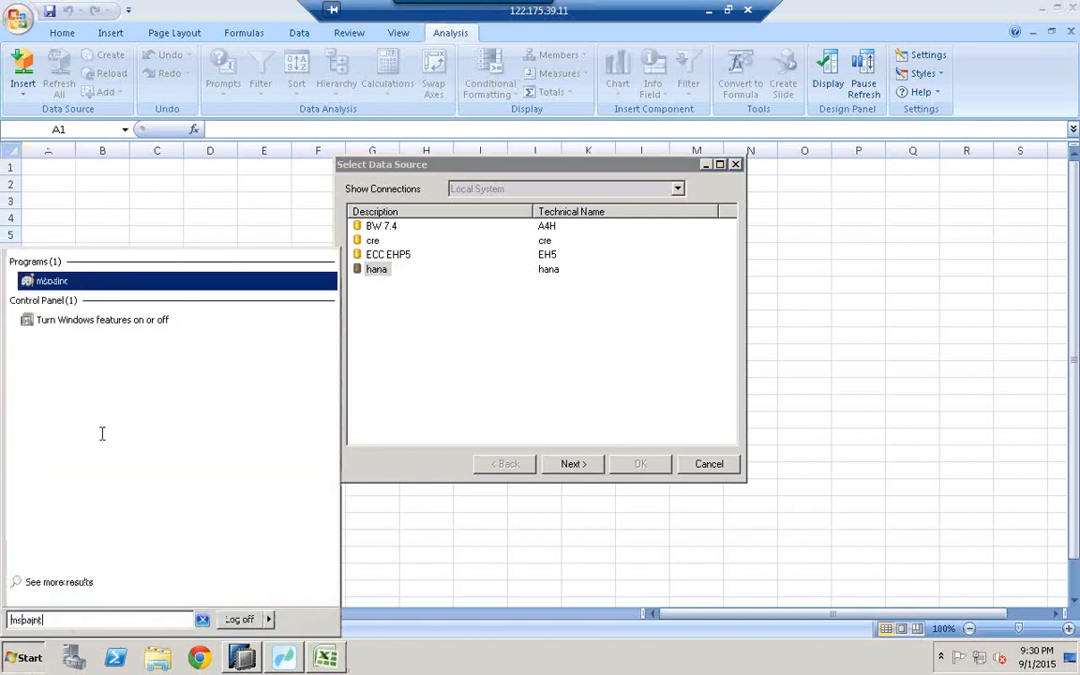
{"action": "left_click", "coordinate": [52, 282]}
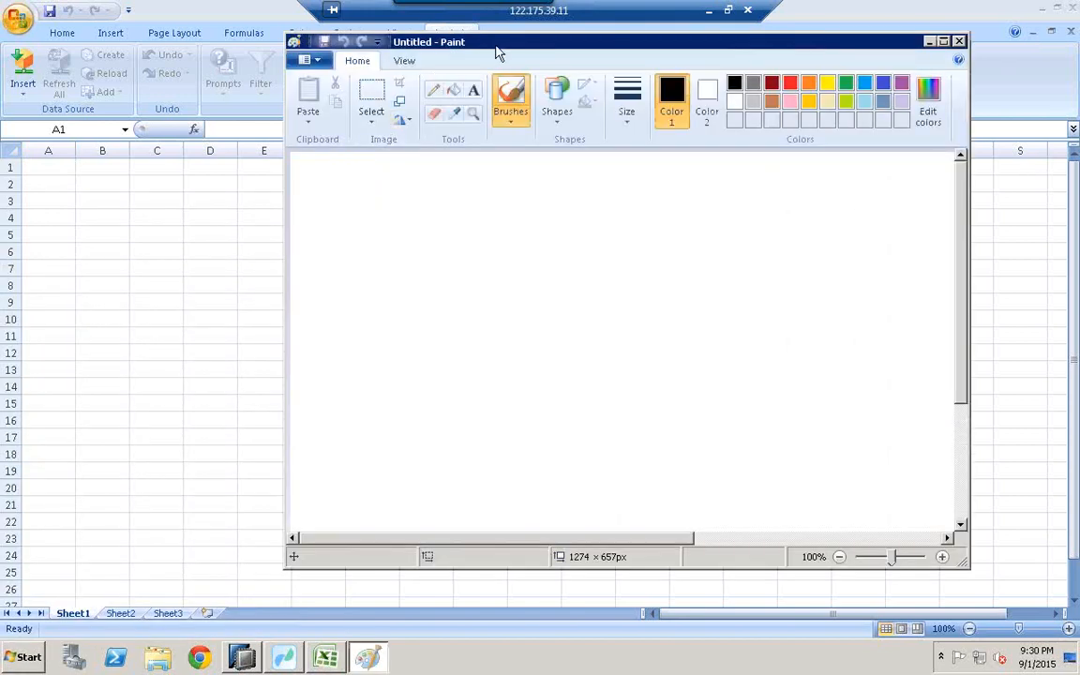
{"action": "double_click", "coordinate": [496, 46]}
Draw a rectangle about 540 × 51 px near the canvas's upper edge and label it ANALYSIS FOR OFFICE
{"action": "left_click_drag", "start_coordinate": [269, 137], "coordinate": [725, 186]}
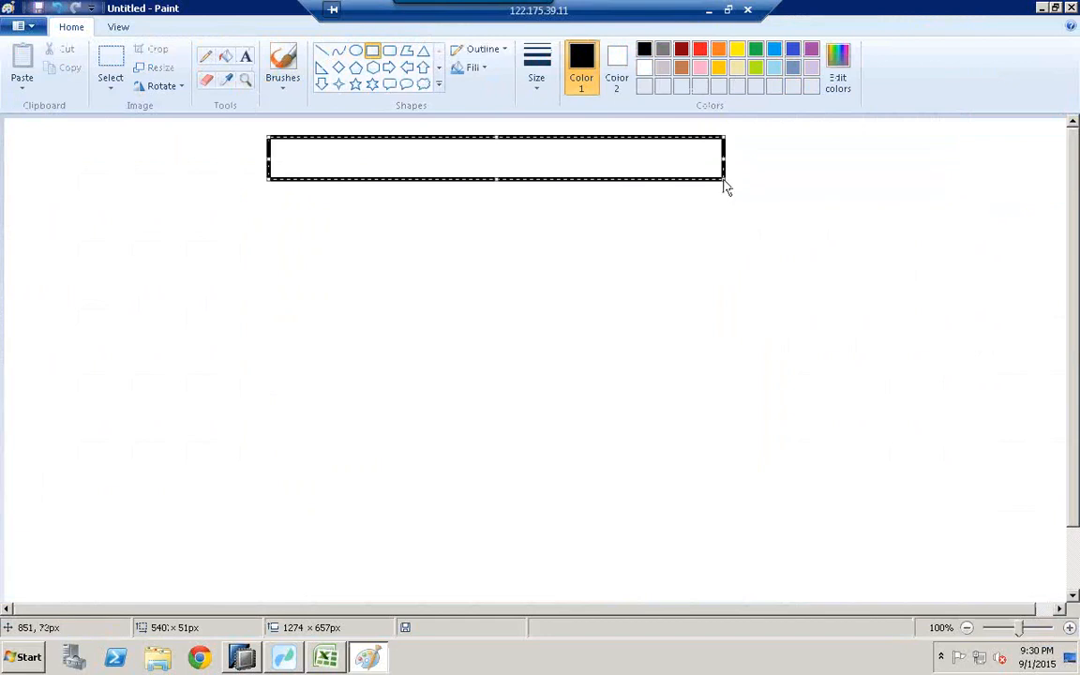
{"action": "left_click", "coordinate": [245, 56]}
{"action": "left_click", "coordinate": [333, 159]}
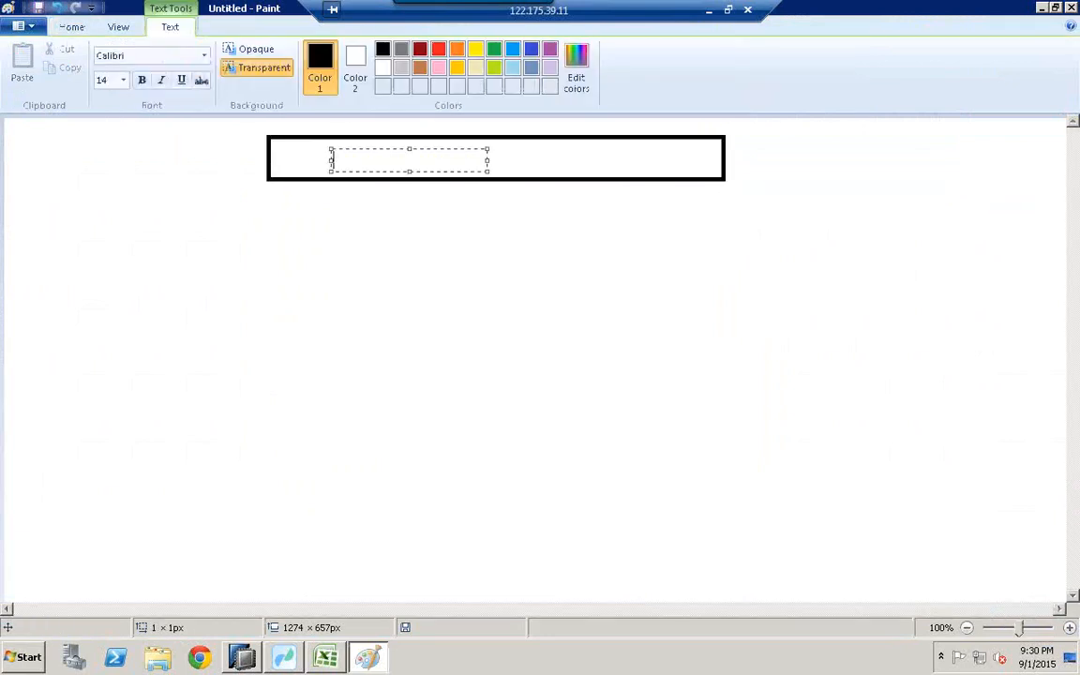
{"action": "type", "text": "analysis"}
{"action": "key", "text": "BackSpace"}
{"action": "key", "text": "BackSpace"}
{"action": "key", "text": "BackSpace"}
{"action": "key", "text": "BackSpace"}
{"action": "type", "text": "ANALYSIS"}
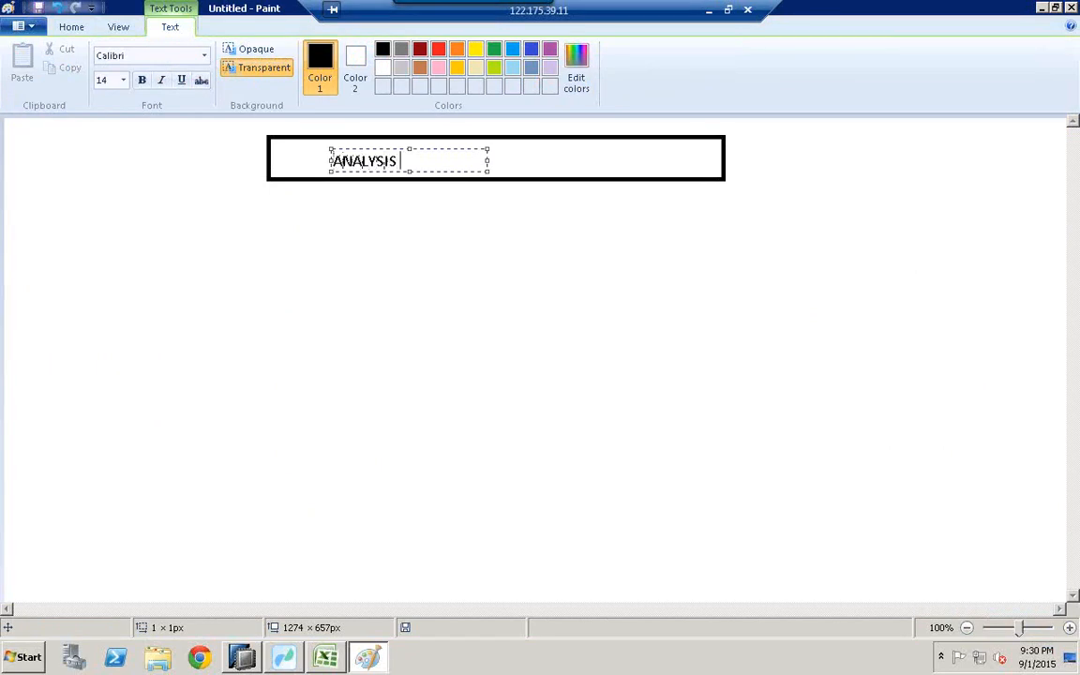
{"action": "type", "text": " FOR OFFICE"}
{"action": "left_click", "coordinate": [359, 238]}
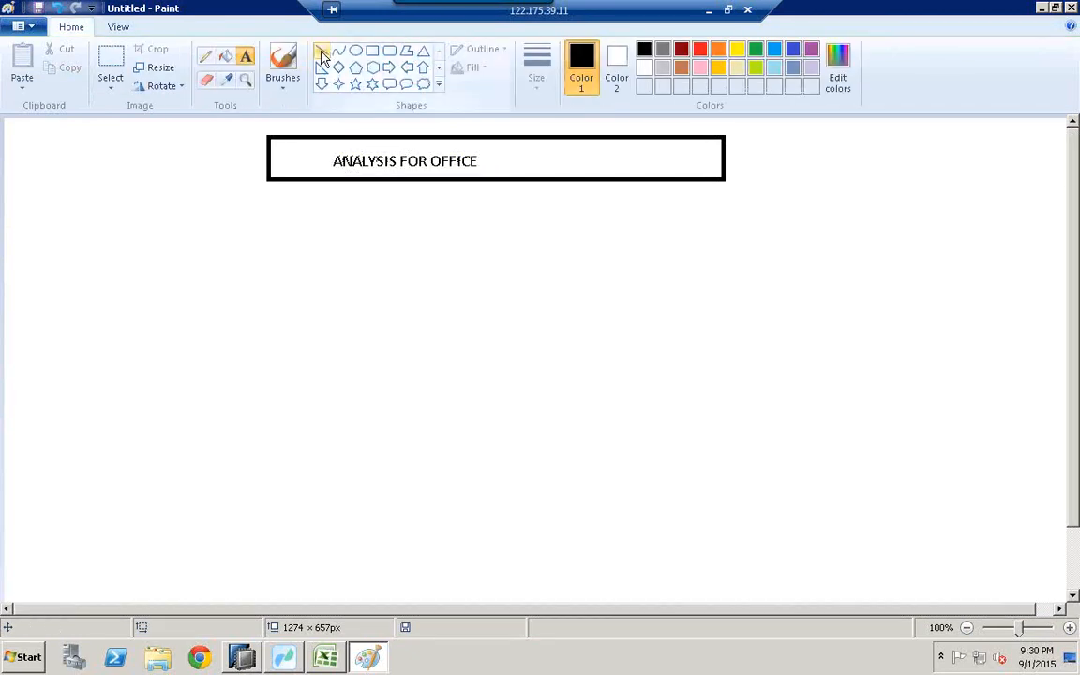
Draw two diagonal lines branching down and outward from the ANALYSIS FOR OFFICE box
{"action": "left_click", "coordinate": [322, 54]}
{"action": "left_click_drag", "start_coordinate": [371, 181], "coordinate": [258, 261]}
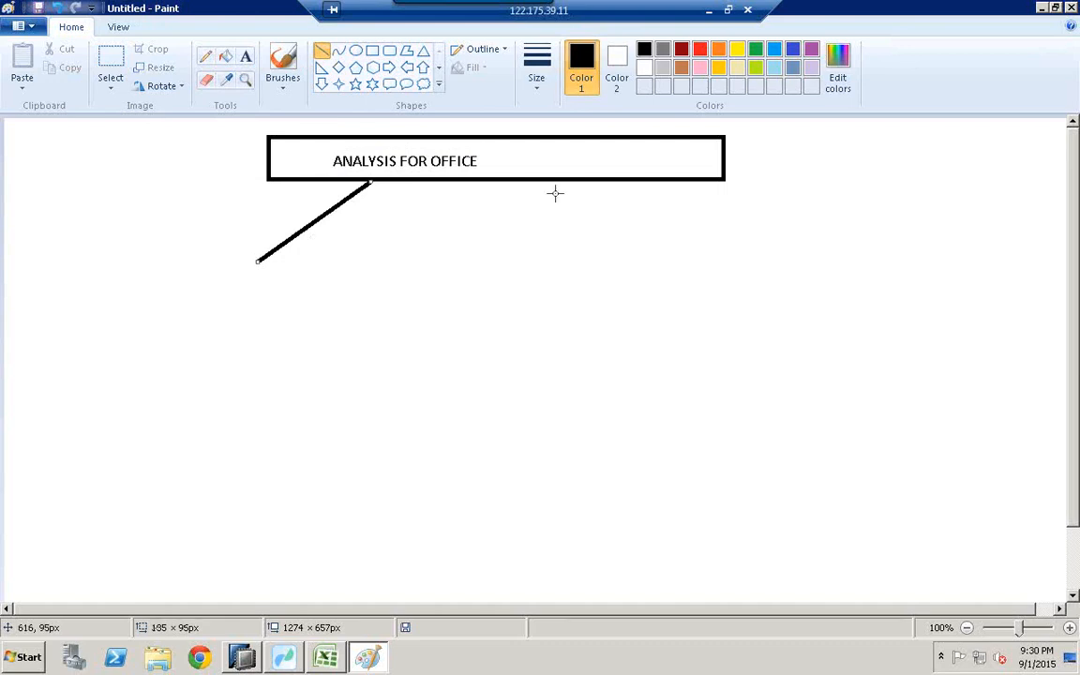
{"action": "left_click_drag", "start_coordinate": [560, 181], "coordinate": [661, 251]}
Draw a rectangle about 172 × 42 px under the left branch line and label it EXCEL
{"action": "left_click", "coordinate": [373, 53]}
{"action": "mouse_move", "coordinate": [219, 272]}
{"action": "left_mouse_down"}
{"action": "mouse_move", "coordinate": [340, 292]}
{"action": "mouse_move", "coordinate": [365, 307]}
{"action": "left_mouse_up"}
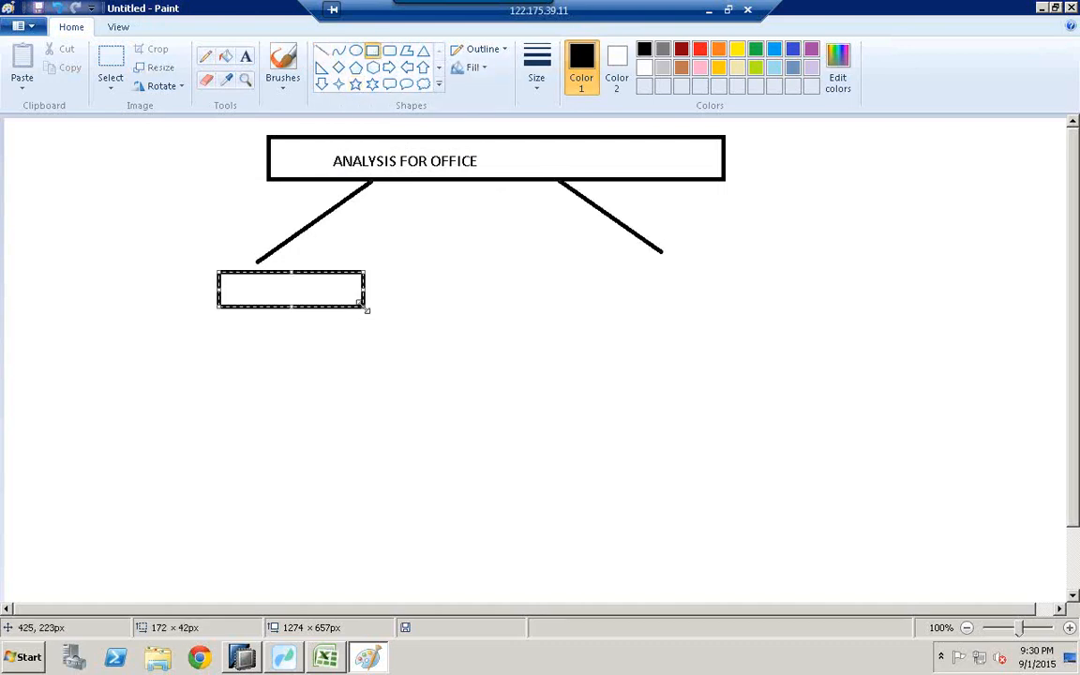
{"action": "left_click", "coordinate": [245, 56]}
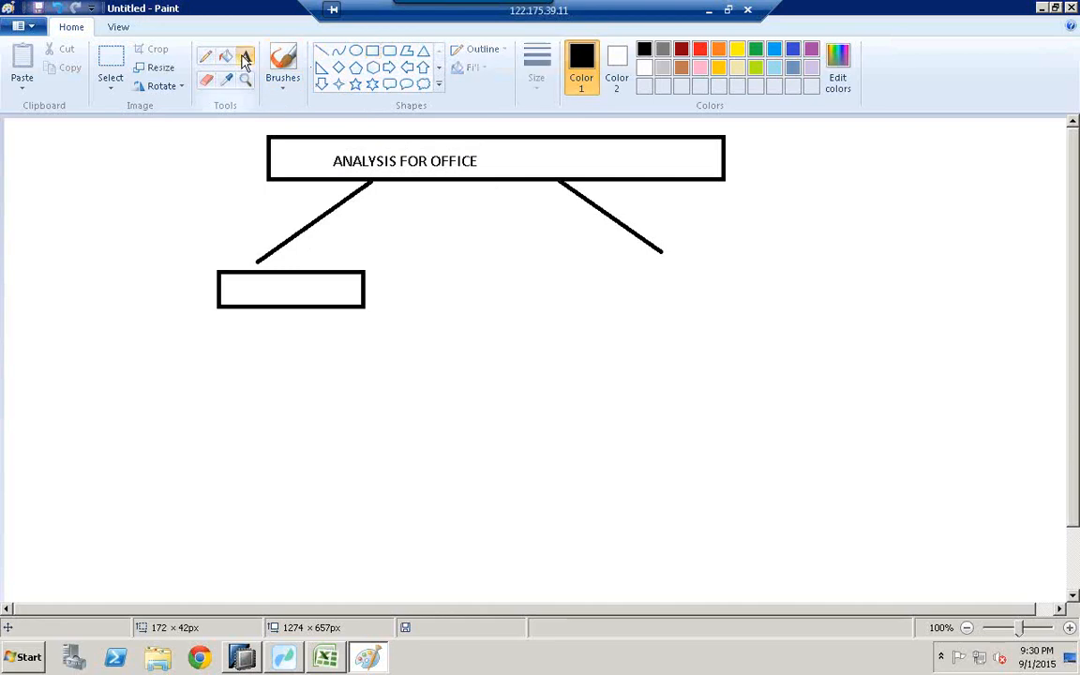
{"action": "left_click", "coordinate": [250, 288]}
{"action": "type", "text": "CEL"}
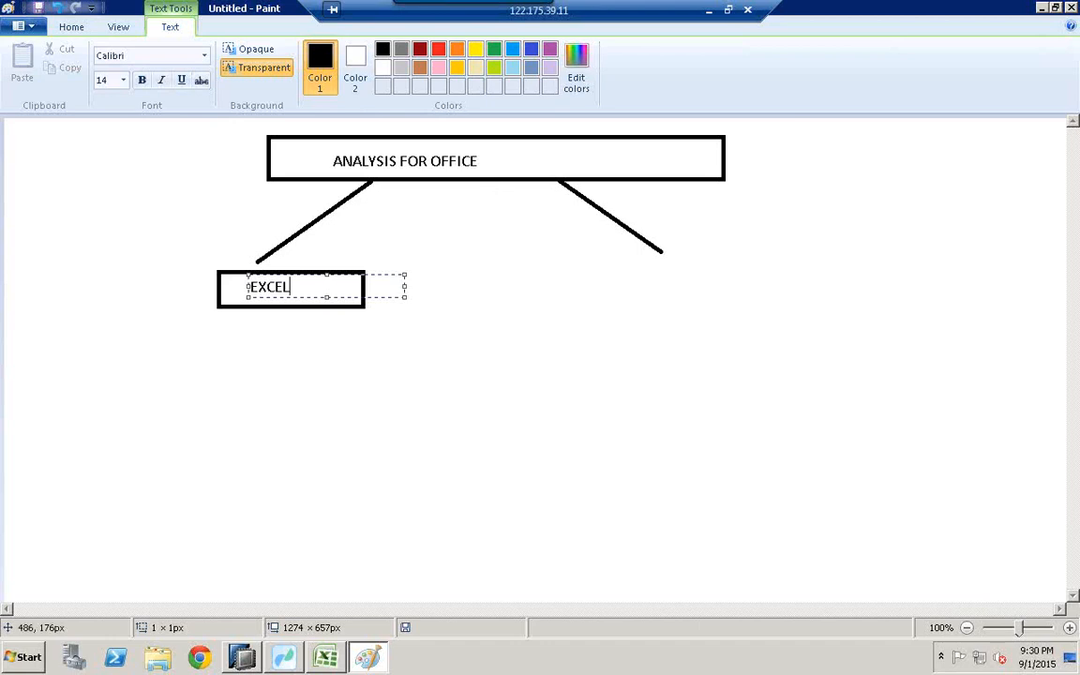
{"action": "left_click", "coordinate": [435, 257]}
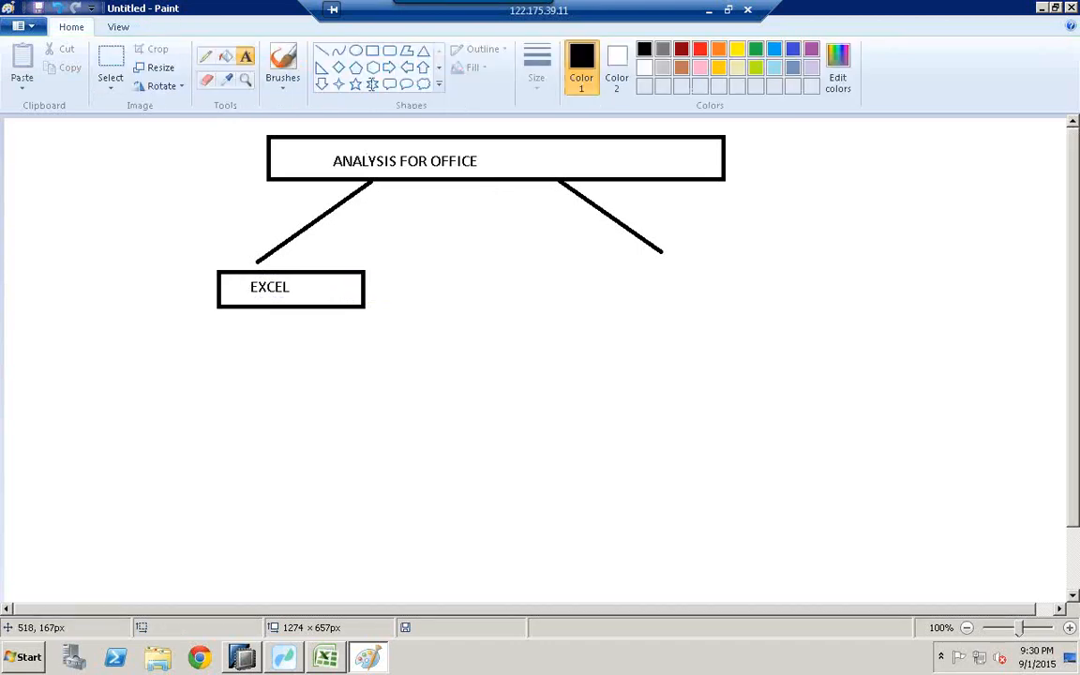
Draw a vertical line down from the EXCEL box and a rectangle about 225 × 57 px below its end
{"action": "right_click", "coordinate": [323, 53]}
{"action": "left_click", "coordinate": [276, 413]}
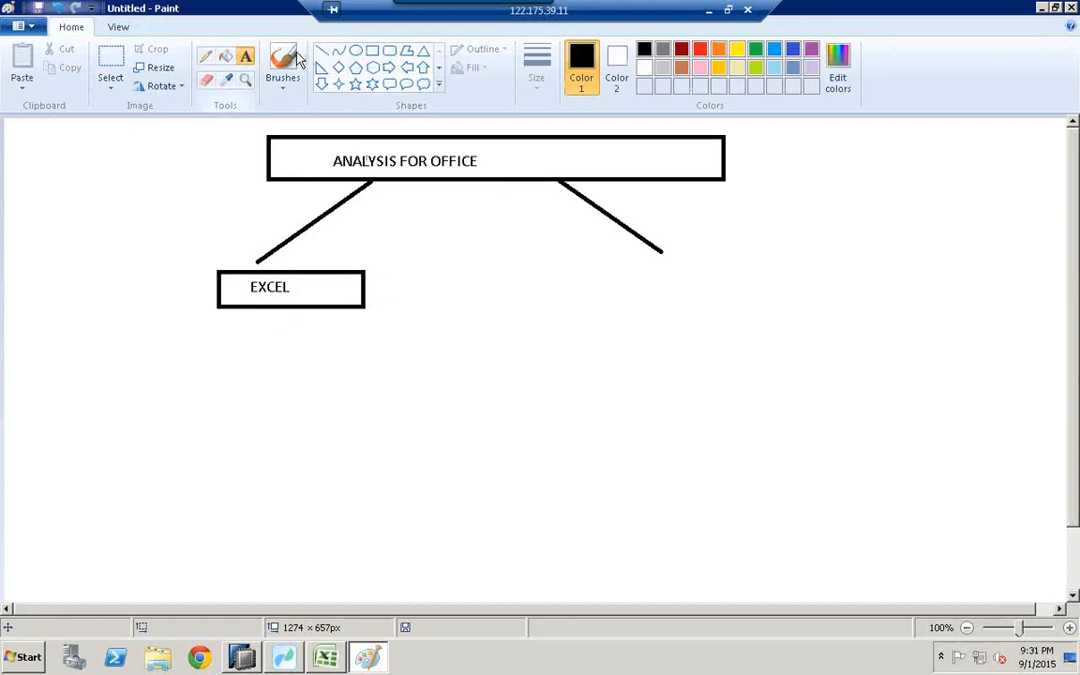
{"action": "left_click", "coordinate": [325, 53]}
{"action": "mouse_move", "coordinate": [283, 304]}
{"action": "left_mouse_down"}
{"action": "mouse_move", "coordinate": [283, 455]}
{"action": "mouse_move", "coordinate": [418, 514]}
{"action": "left_mouse_up"}
{"action": "left_click", "coordinate": [372, 51]}
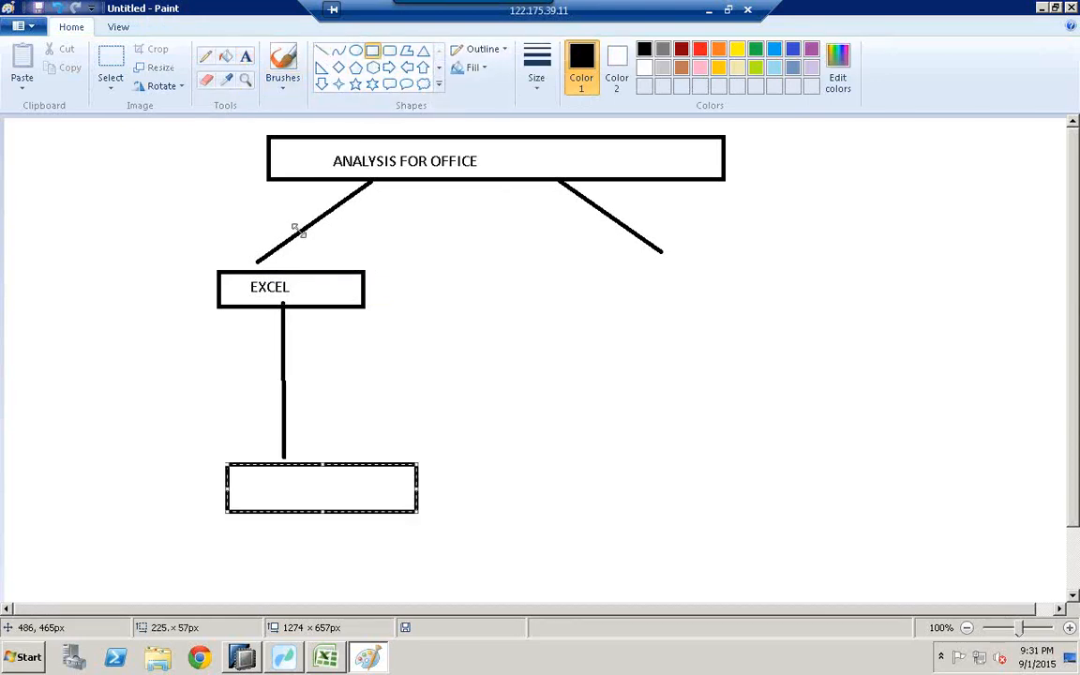
Label the rectangle below the EXCEL box HANA
{"action": "left_click", "coordinate": [246, 56]}
{"action": "left_click", "coordinate": [258, 471]}
{"action": "type", "text": "HANA"}
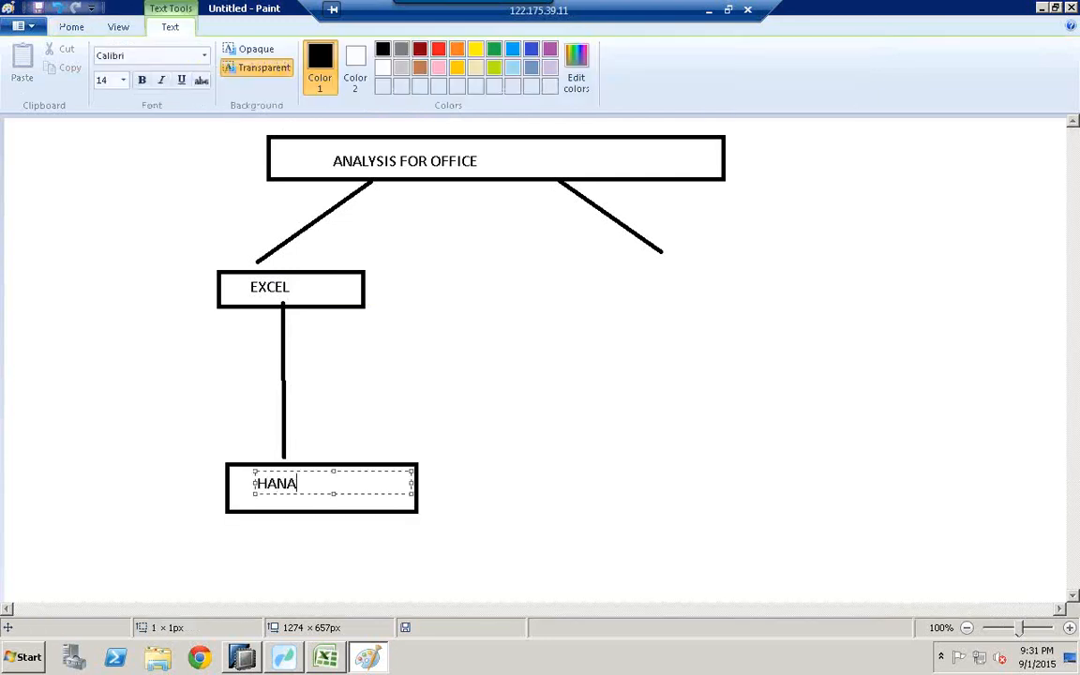
{"action": "left_click", "coordinate": [452, 373]}
Add a PP-labelled box about 155 × 41 px under the right branch line and link it to the HANA box with a diagonal line
{"action": "left_click", "coordinate": [373, 52]}
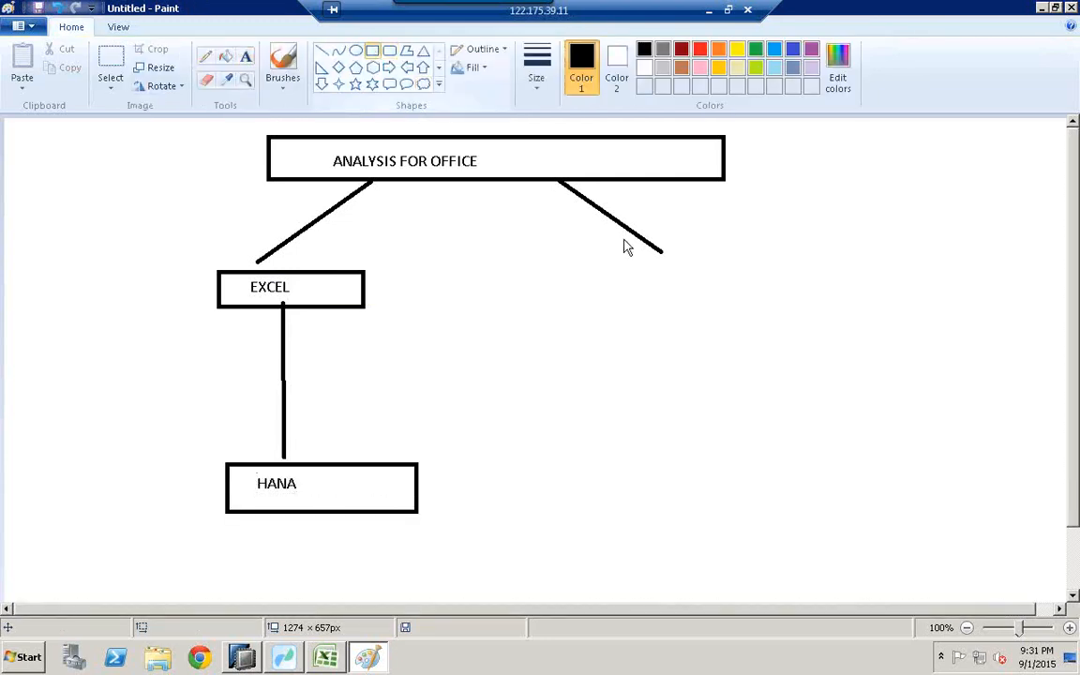
{"action": "left_click_drag", "start_coordinate": [605, 247], "coordinate": [736, 281]}
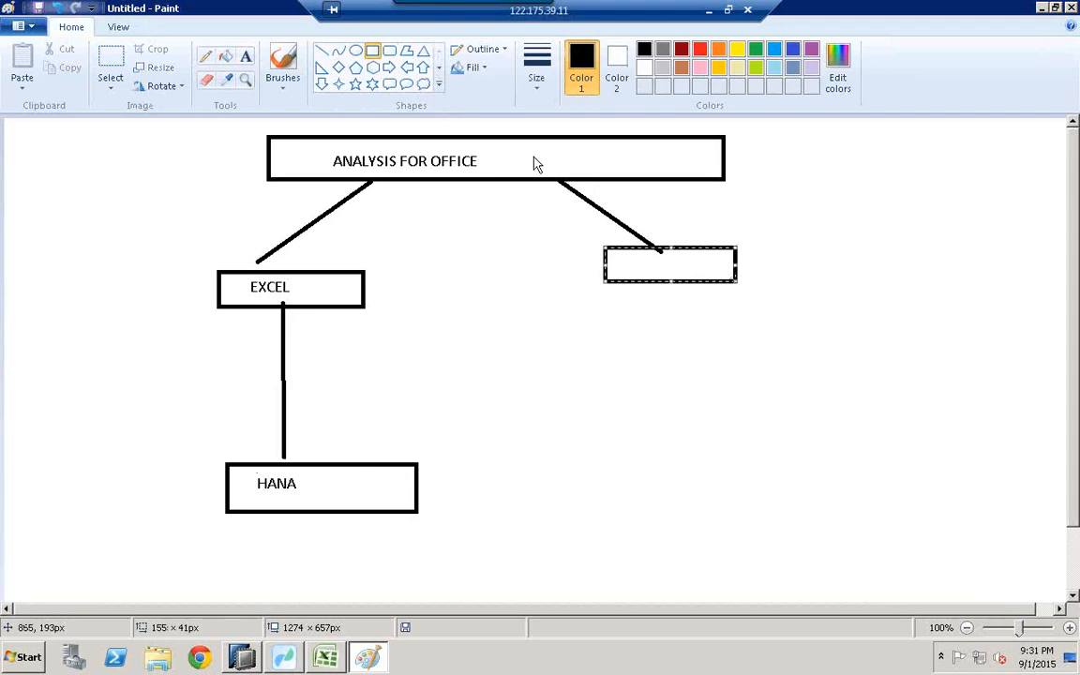
{"action": "left_click", "coordinate": [246, 57]}
{"action": "left_click", "coordinate": [638, 268]}
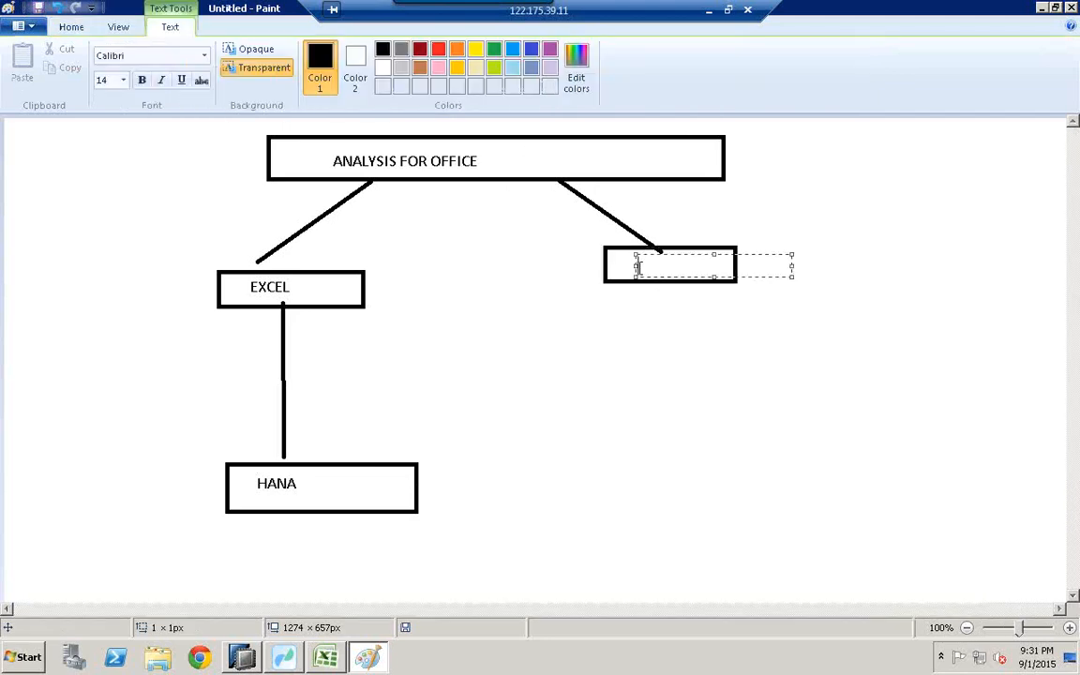
{"action": "left_click", "coordinate": [647, 326]}
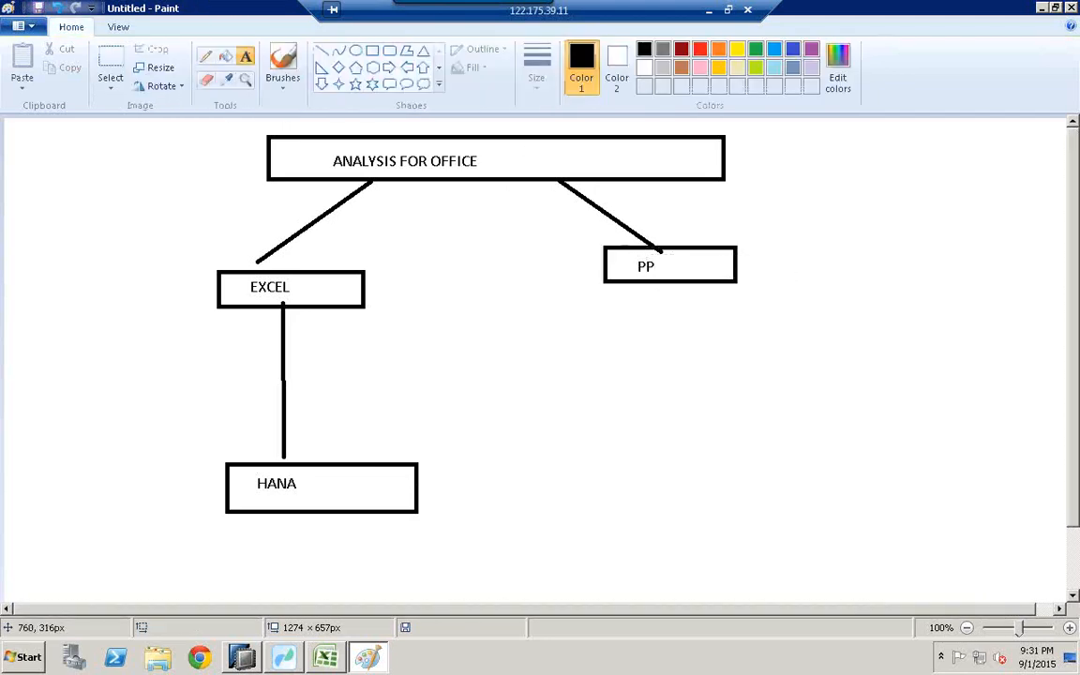
{"action": "left_click", "coordinate": [321, 51]}
{"action": "mouse_move", "coordinate": [675, 283]}
{"action": "left_mouse_down"}
{"action": "mouse_move", "coordinate": [434, 436]}
{"action": "mouse_move", "coordinate": [414, 463]}
{"action": "left_mouse_up"}
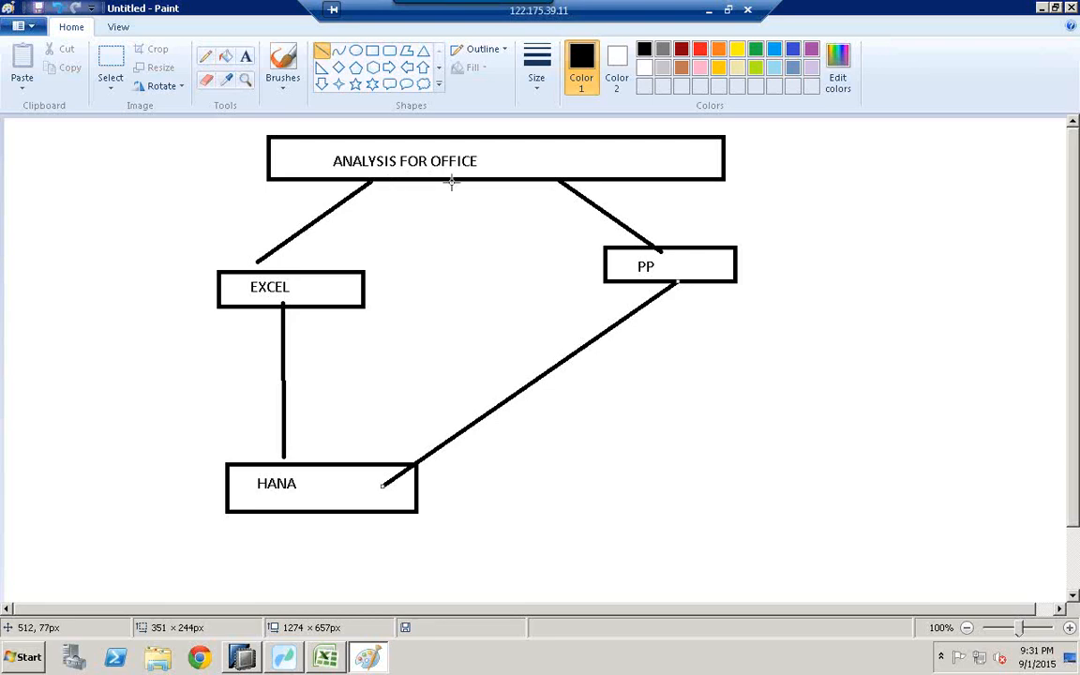
Switch to Excel and connect to the hana system in the data source selection to browse its folders
{"action": "left_click", "coordinate": [328, 661]}
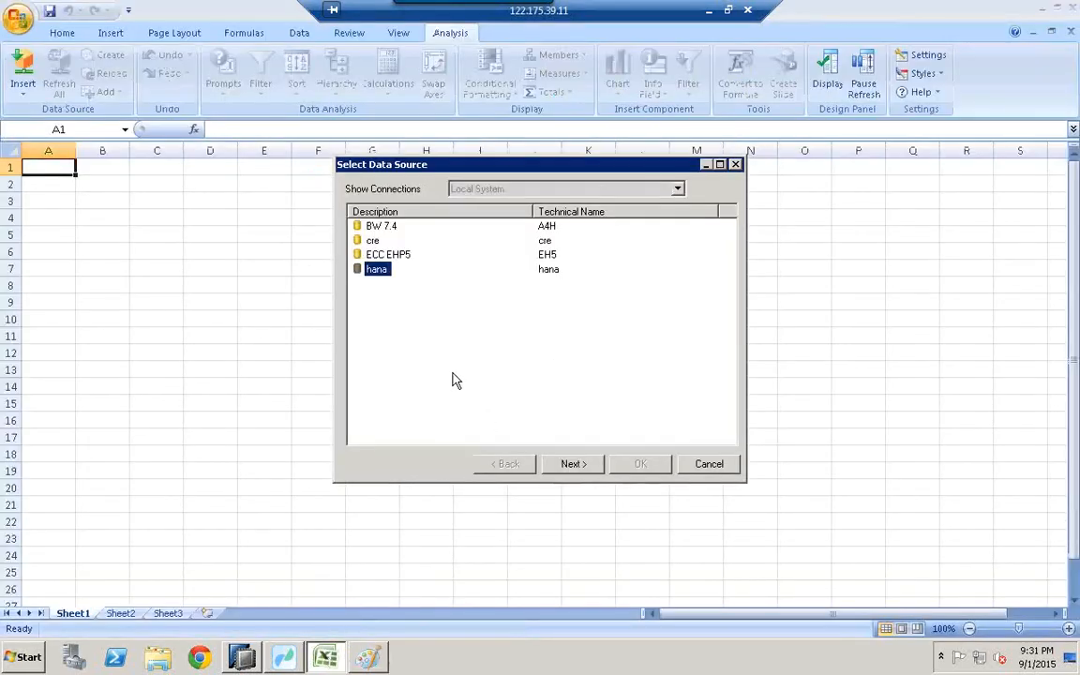
{"action": "double_click", "coordinate": [369, 274]}
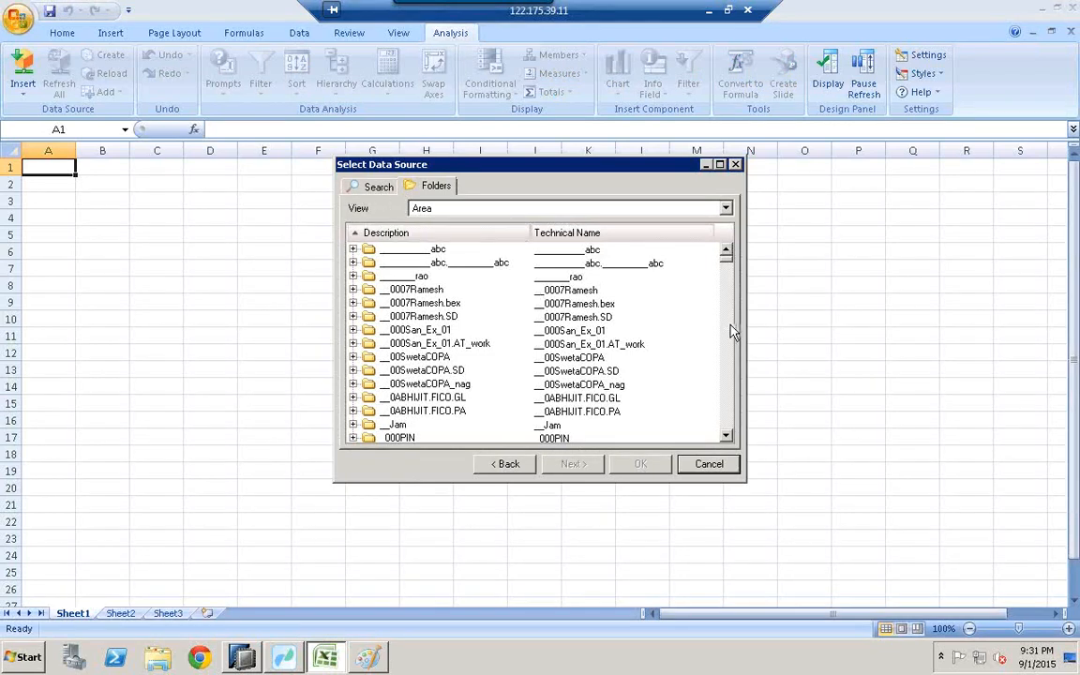
{"action": "left_click", "coordinate": [728, 422]}
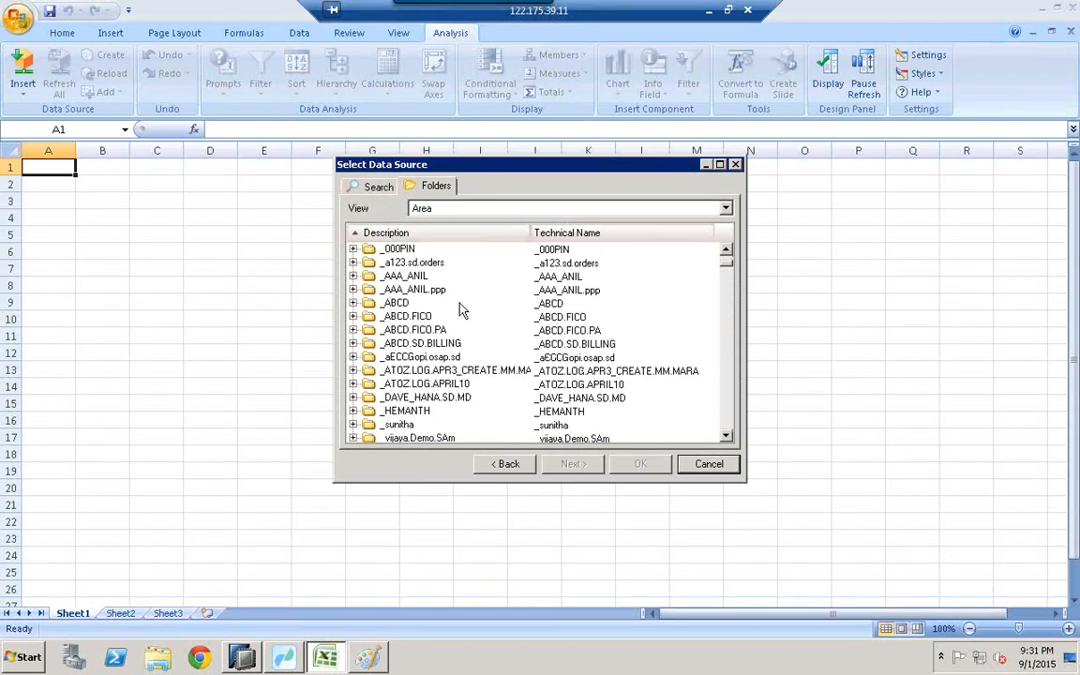
{"action": "left_click", "coordinate": [412, 319]}
Switch to SAP HANA Modeler and look up the ECCAUG14 package that holds the COPA analytic views
{"action": "left_click", "coordinate": [242, 657]}
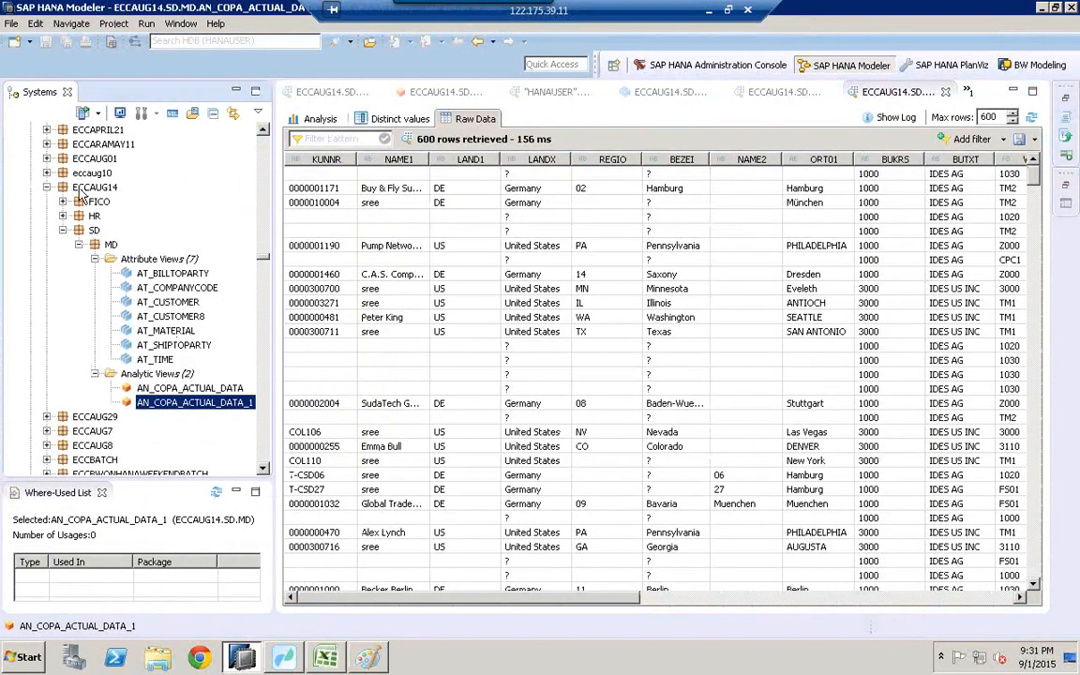
{"action": "left_click", "coordinate": [93, 187]}
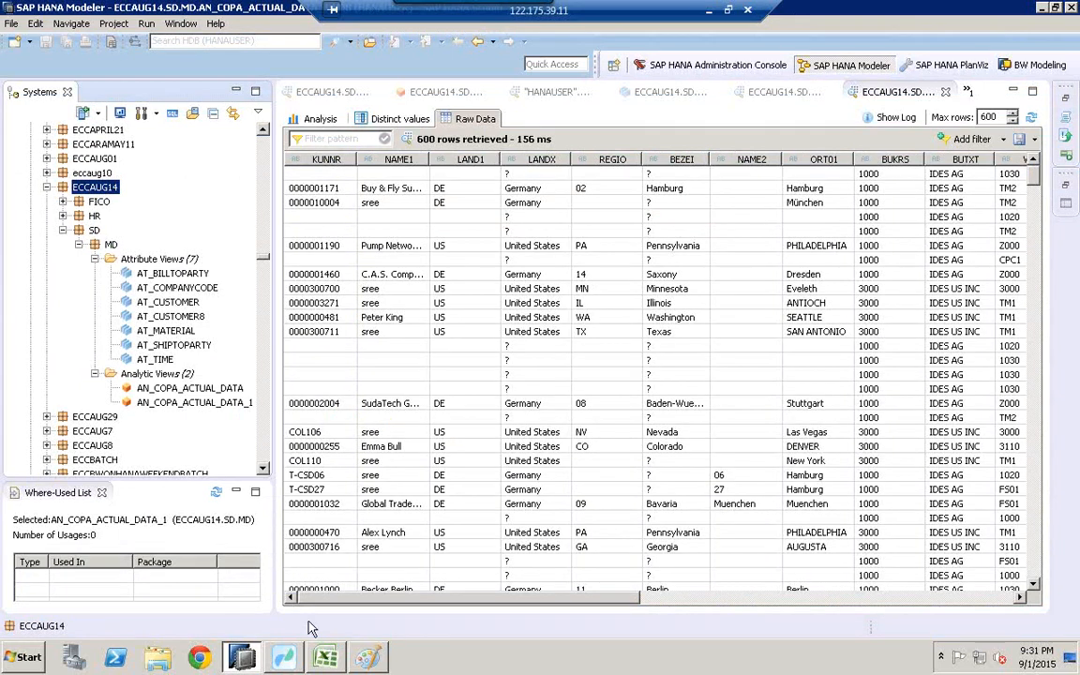
{"action": "left_click", "coordinate": [284, 659]}
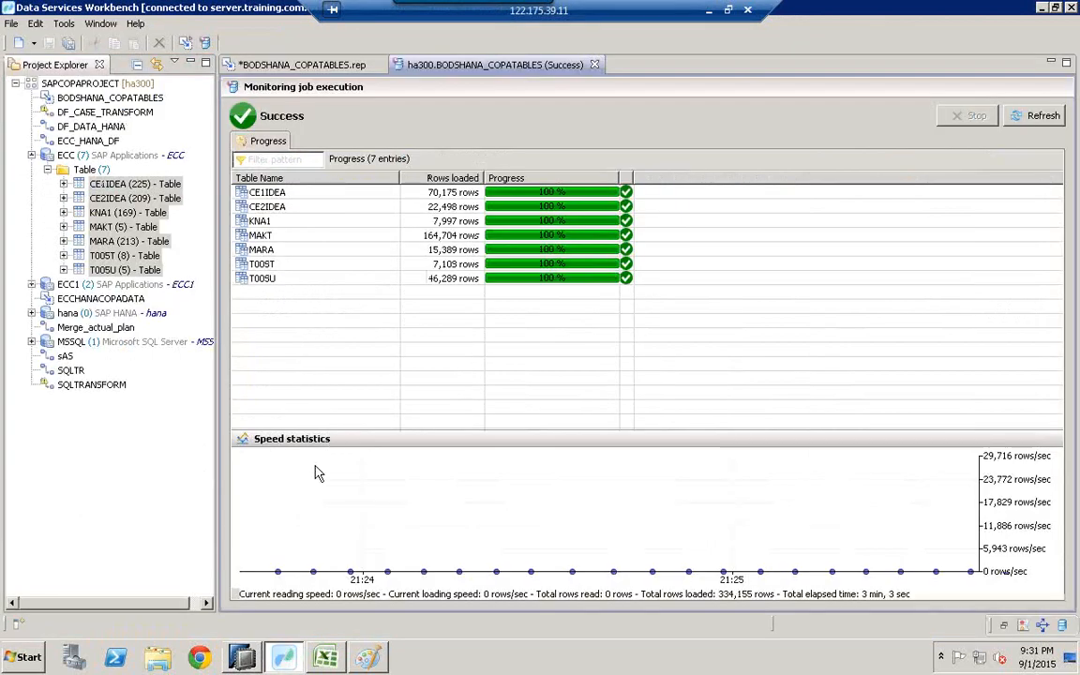
Switch back to Excel, then locate and expand the ECCAUG14.SD.MD folder in the data source selection
{"action": "left_click", "coordinate": [327, 662]}
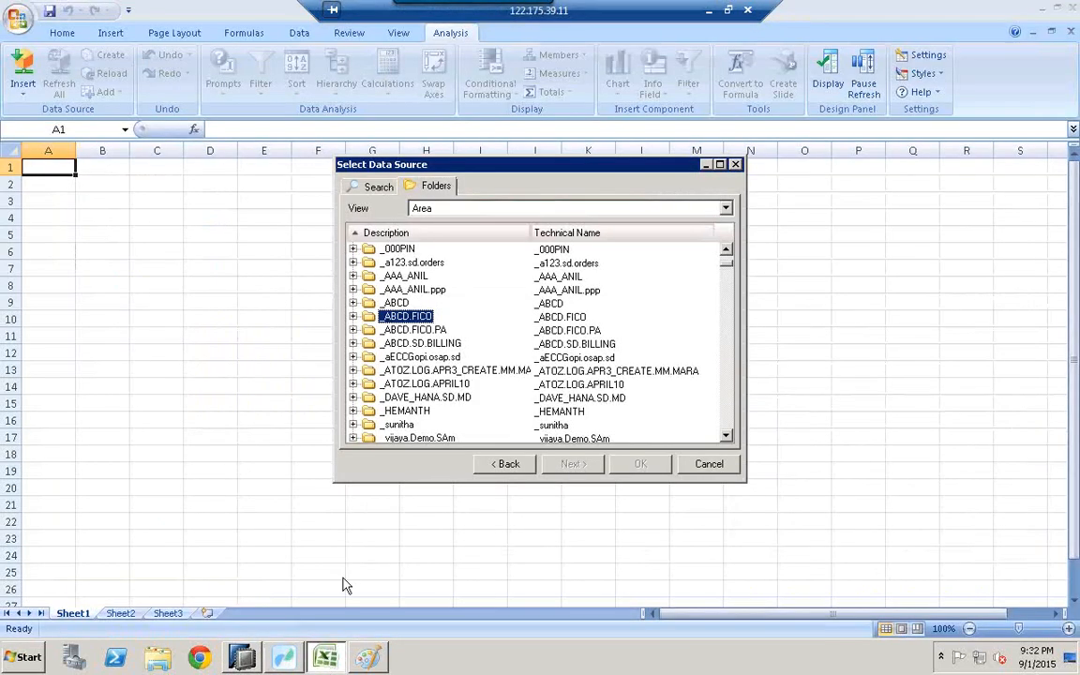
{"action": "key", "text": "e"}
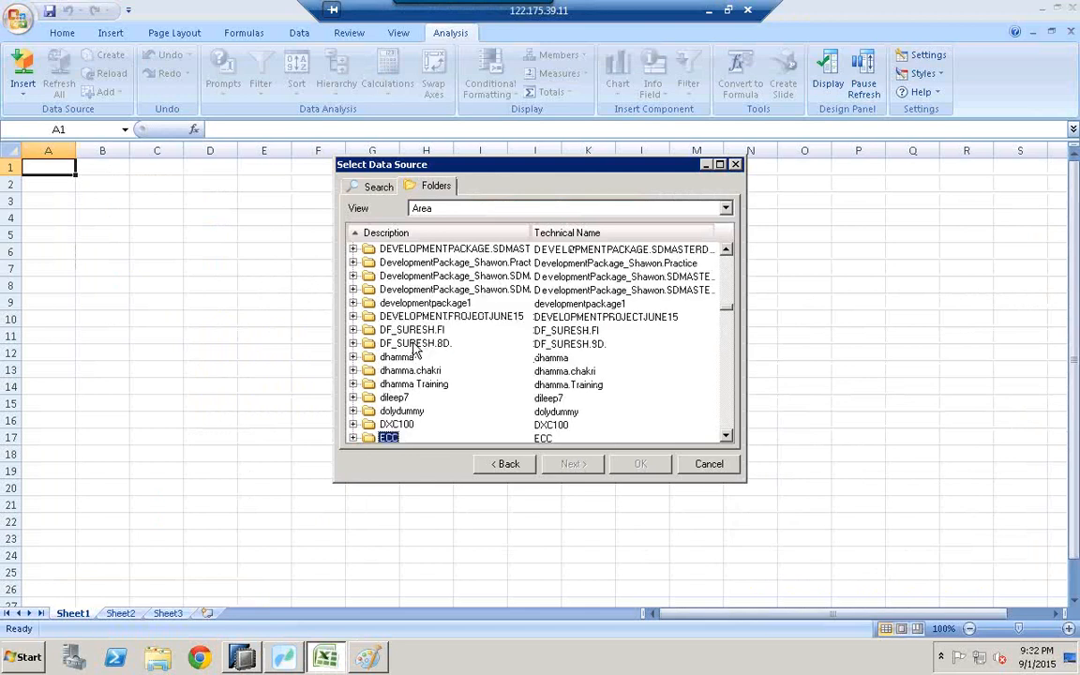
{"action": "key", "text": "a"}
{"action": "key", "text": "u"}
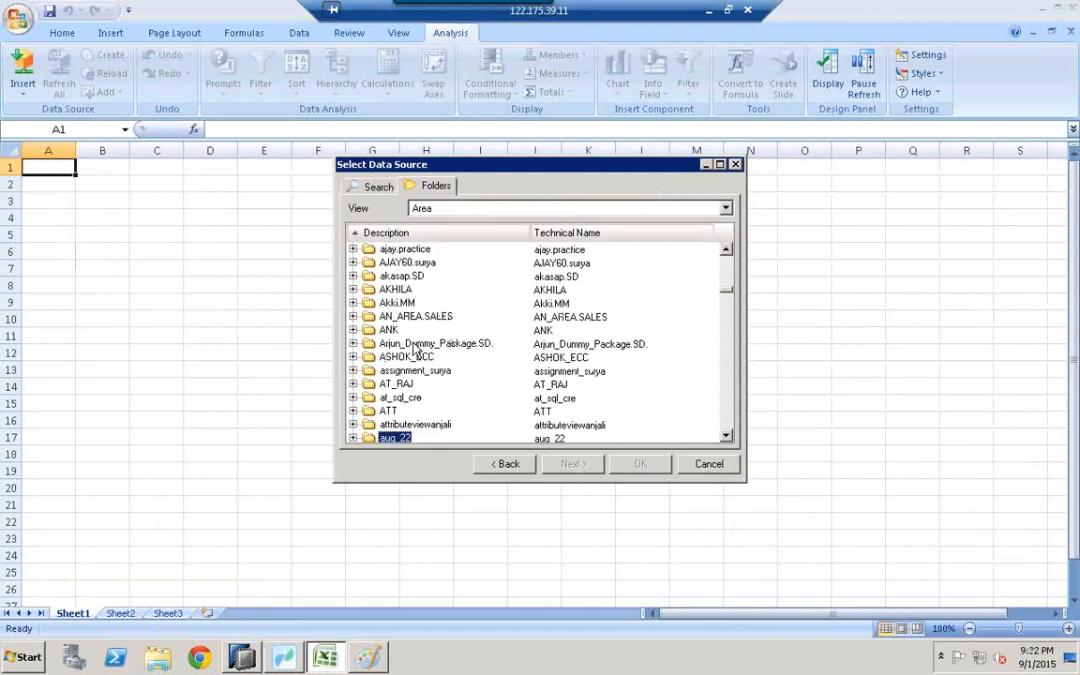
{"action": "left_click", "coordinate": [727, 436]}
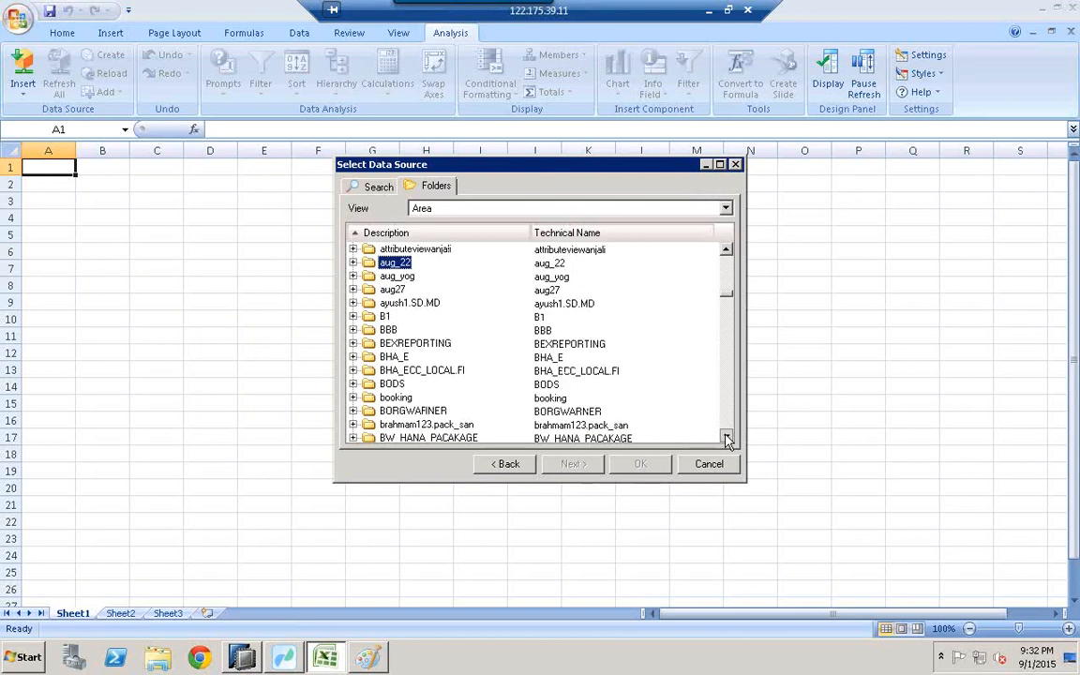
{"action": "left_click", "coordinate": [727, 407]}
{"action": "left_click", "coordinate": [727, 409]}
{"action": "left_click", "coordinate": [729, 410]}
{"action": "left_click", "coordinate": [729, 410]}
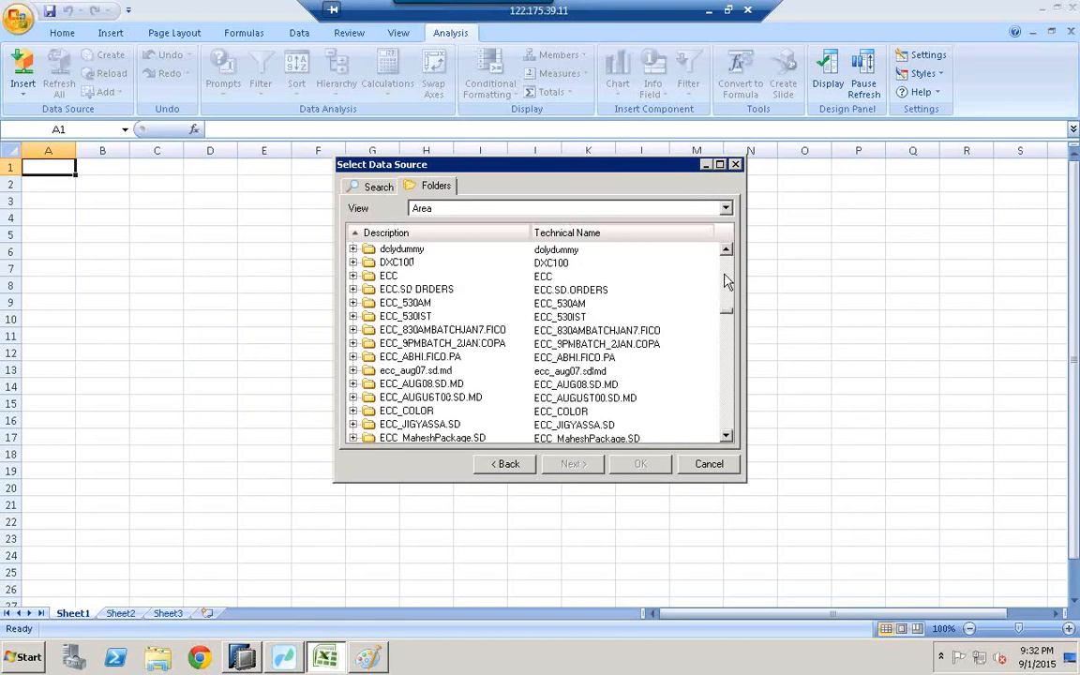
{"action": "left_click", "coordinate": [728, 426]}
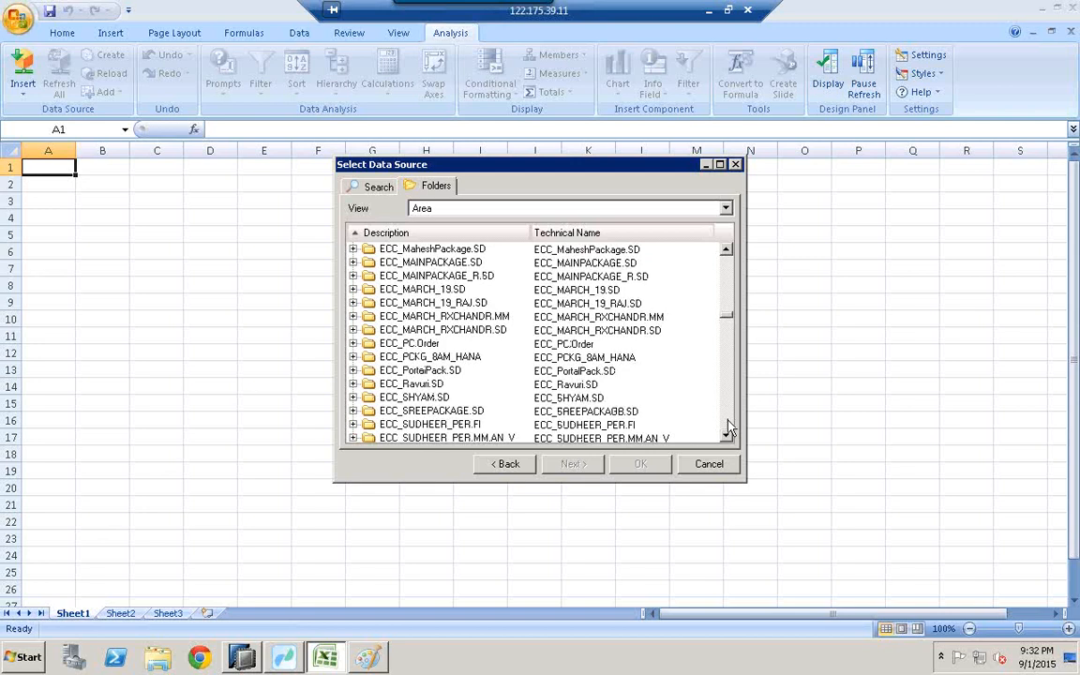
{"action": "left_click", "coordinate": [729, 426]}
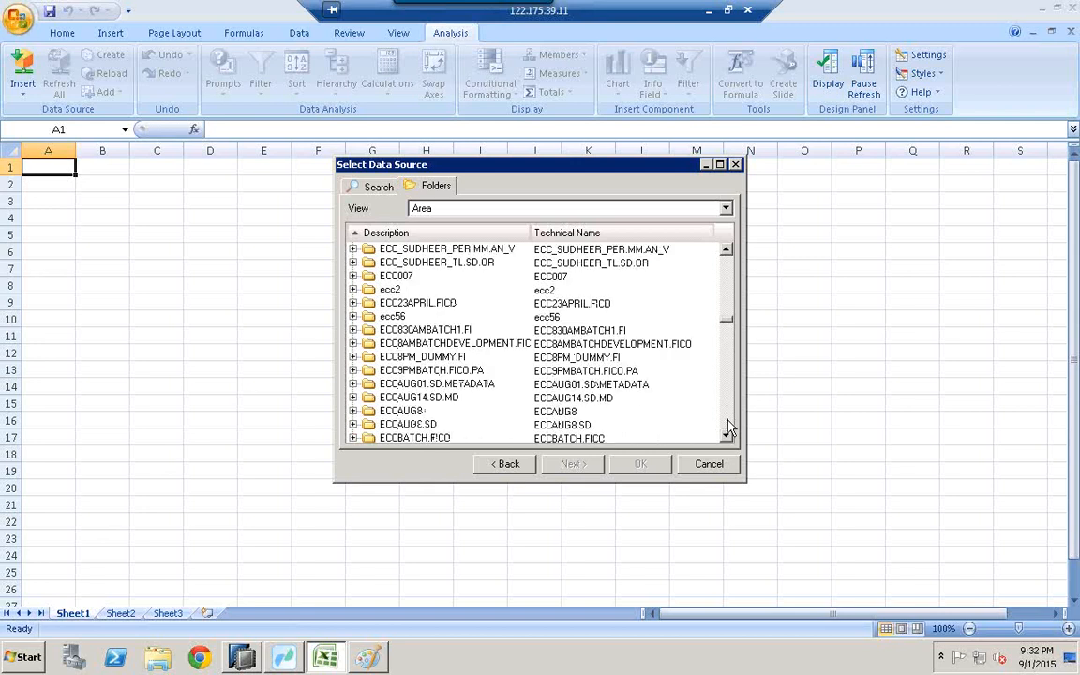
{"action": "left_click", "coordinate": [410, 398]}
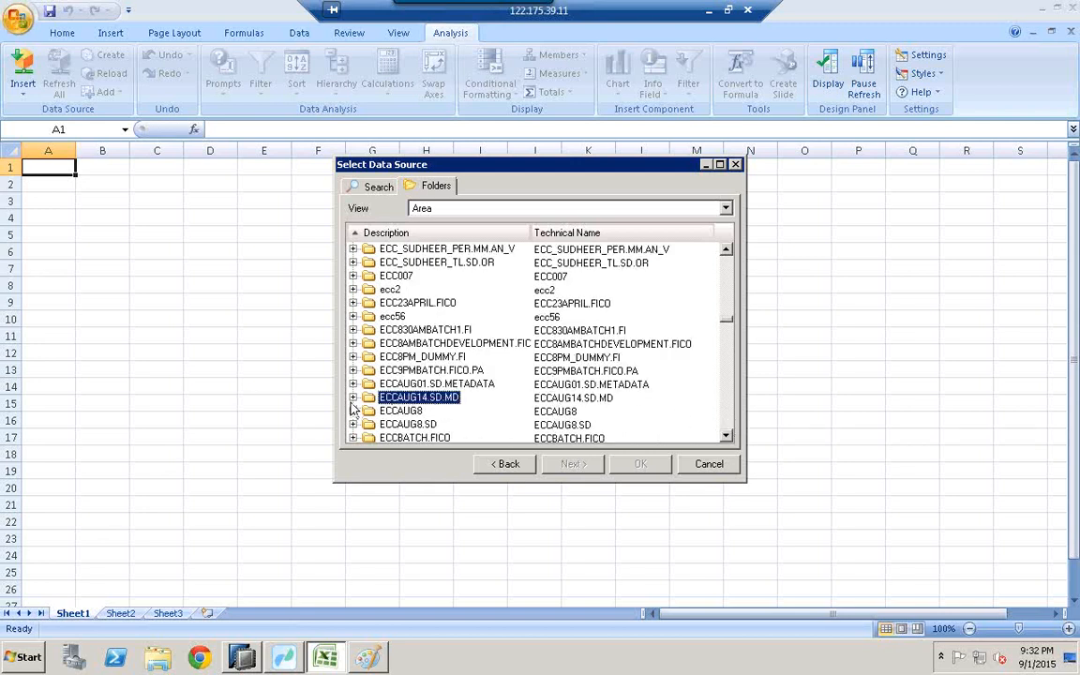
{"action": "double_click", "coordinate": [410, 398]}
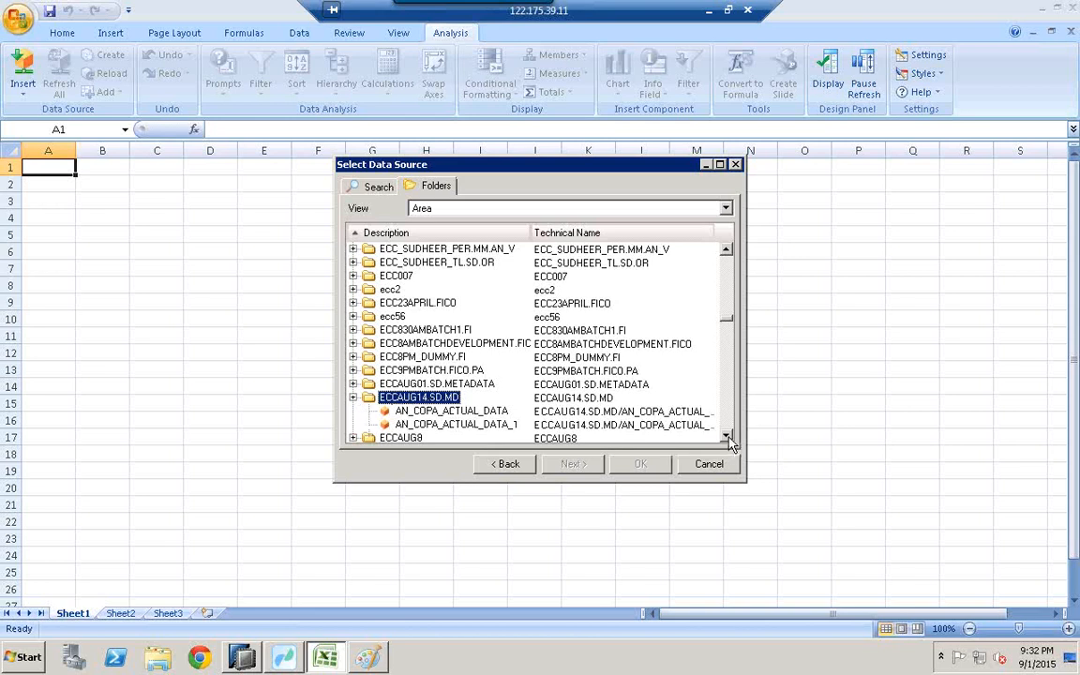
Insert AN_COPA_ACTUAL_DATA_1 from ECCAUG14.SD.MD as the data source and widen the Analysis design panel
{"action": "scroll", "coordinate": [656, 393], "scroll_direction": "down", "scroll_amount": 1}
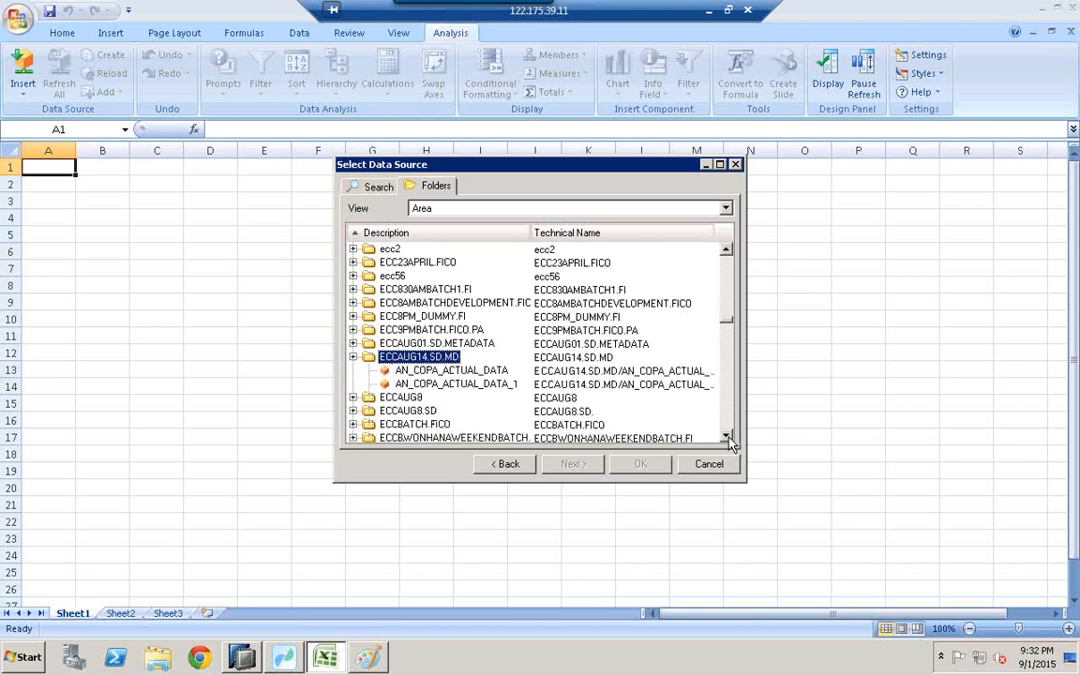
{"action": "left_click", "coordinate": [456, 384]}
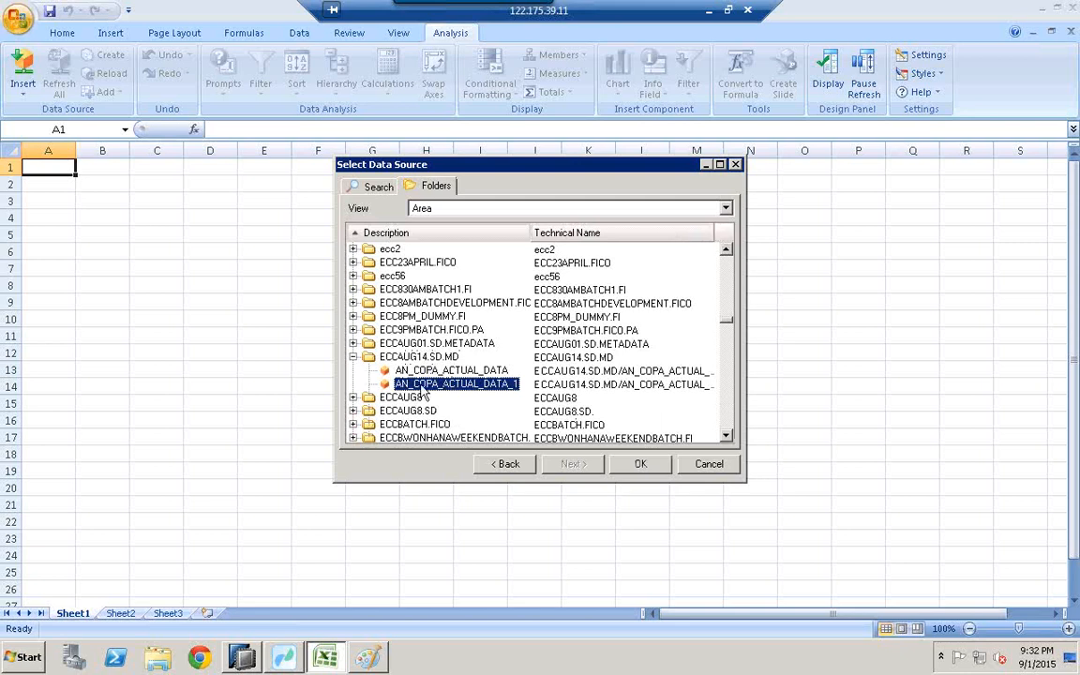
{"action": "left_click", "coordinate": [640, 464]}
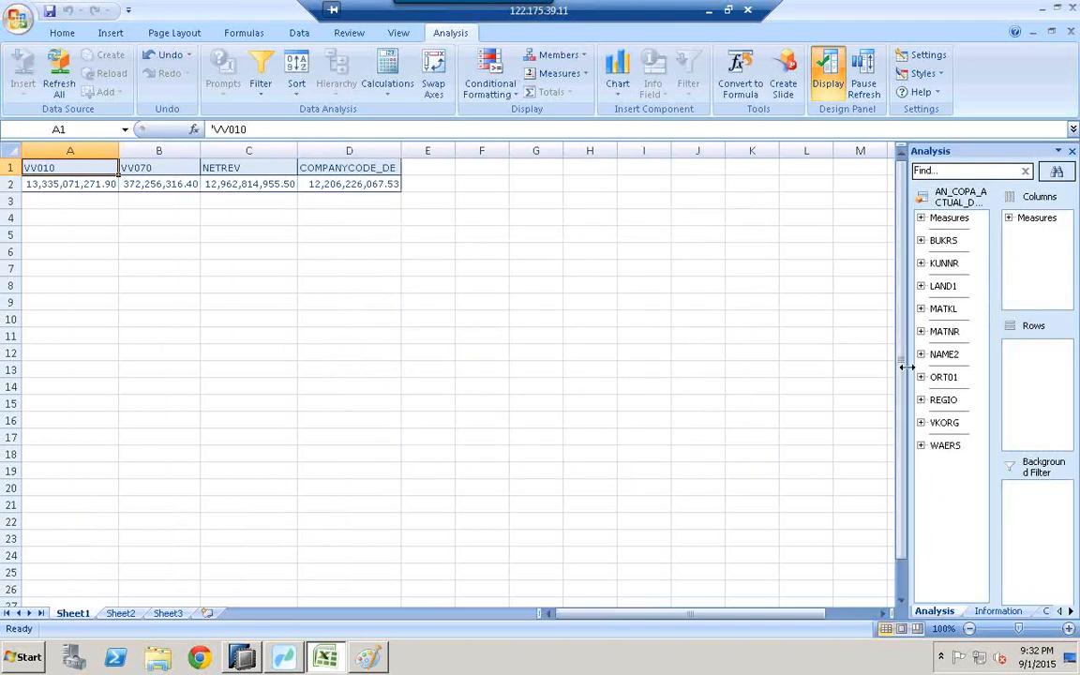
{"action": "left_click_drag", "start_coordinate": [836, 366], "coordinate": [723, 357]}
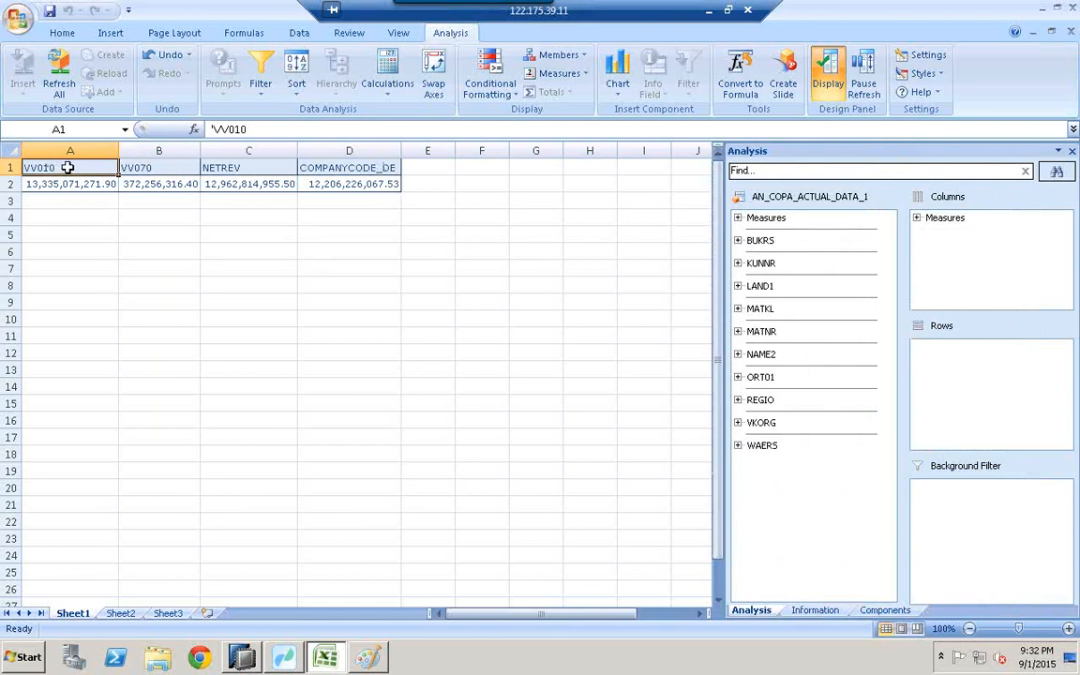
Remove the NETREV and COMPANYCODE_DE measures from the report columns and add BUKRS to the rows
{"action": "left_click", "coordinate": [917, 218]}
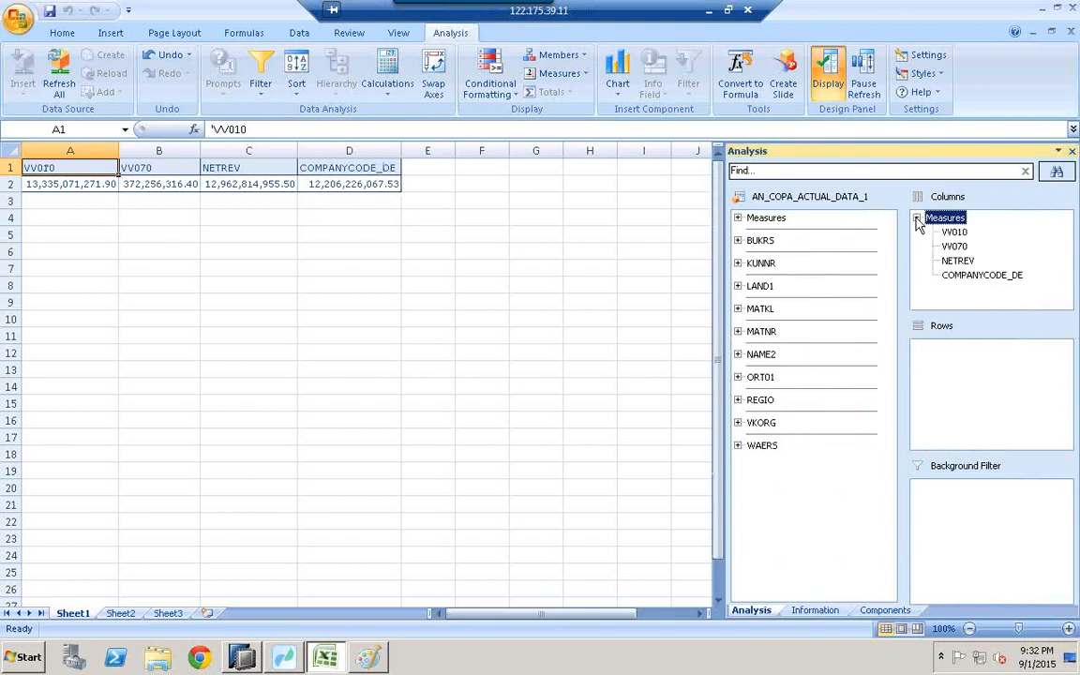
{"action": "left_click", "coordinate": [962, 264]}
{"action": "left_click", "coordinate": [964, 275], "text": "ctrl"}
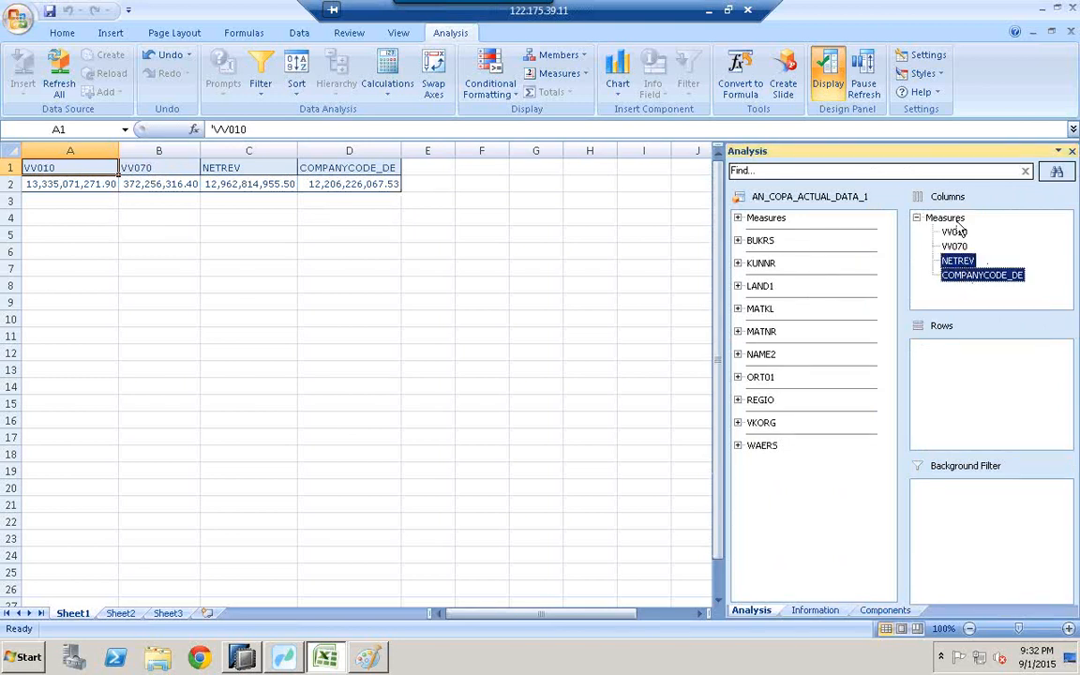
{"action": "left_click_drag", "start_coordinate": [962, 264], "coordinate": [829, 313]}
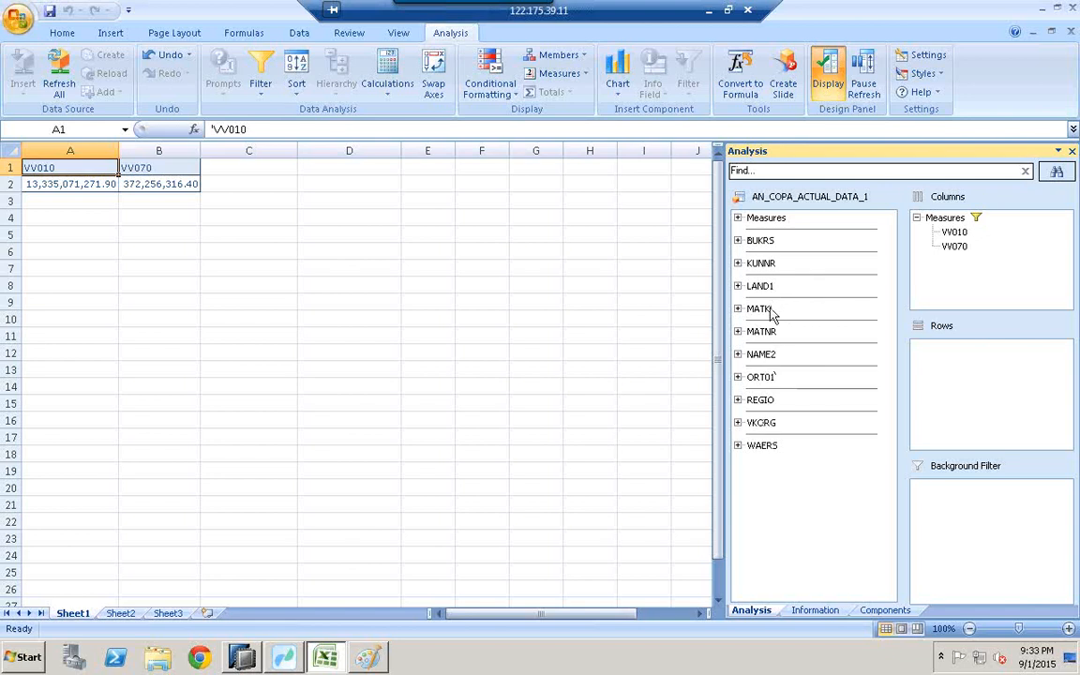
{"action": "left_click", "coordinate": [761, 242]}
{"action": "left_click_drag", "start_coordinate": [761, 242], "coordinate": [999, 375]}
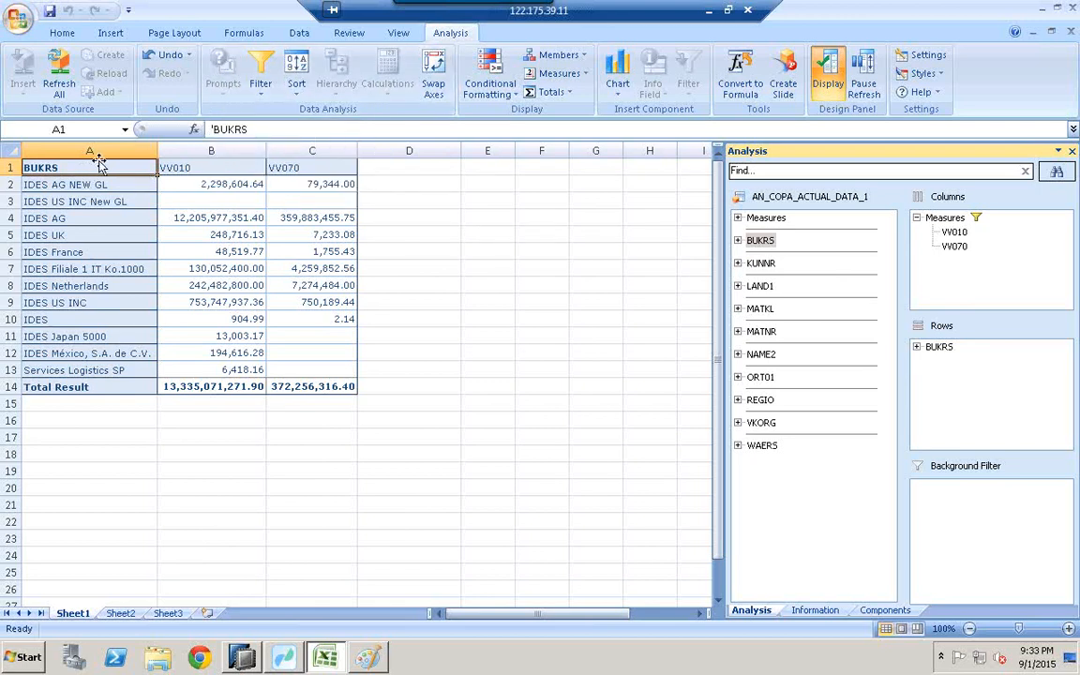
Switch to SAP HANA Modeler, open AN_COPA_ACTUAL_DATA_1, and open its AT_COMPANYCODE attribute view to examine the label columns
{"action": "left_click", "coordinate": [242, 657]}
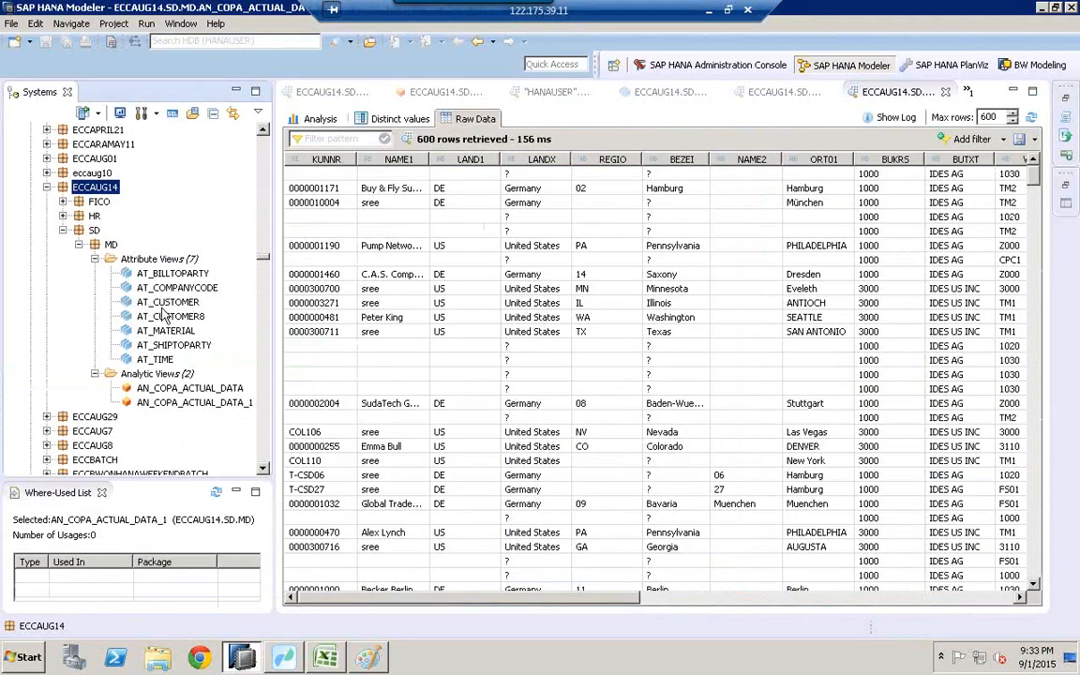
{"action": "double_click", "coordinate": [155, 404]}
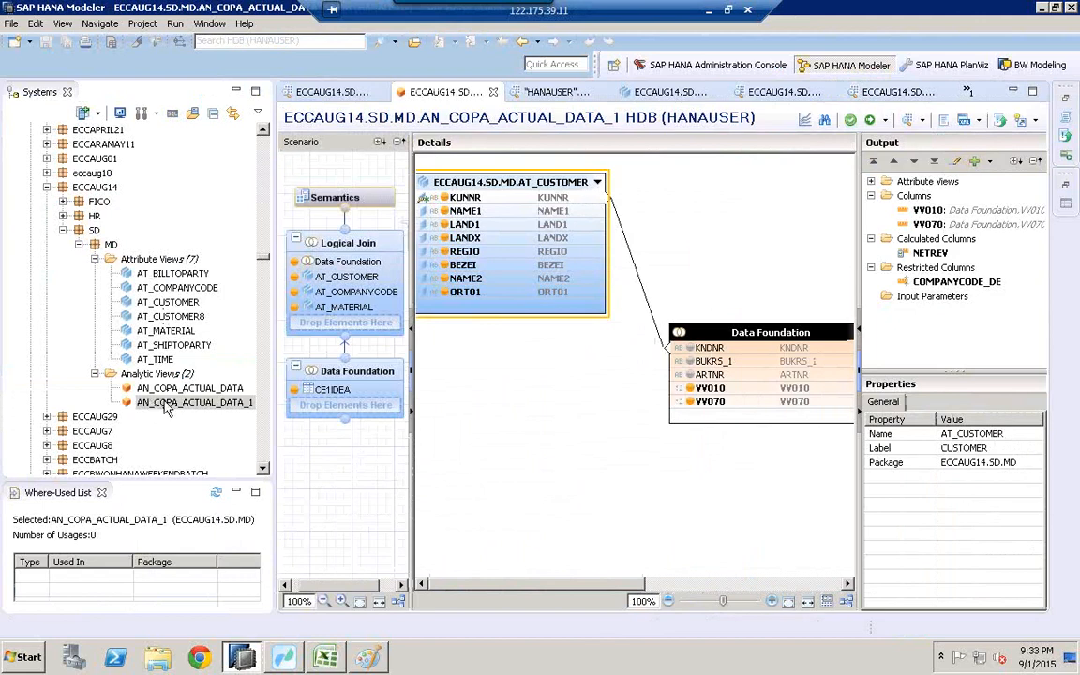
{"action": "left_click", "coordinate": [347, 296]}
{"action": "right_click", "coordinate": [347, 299]}
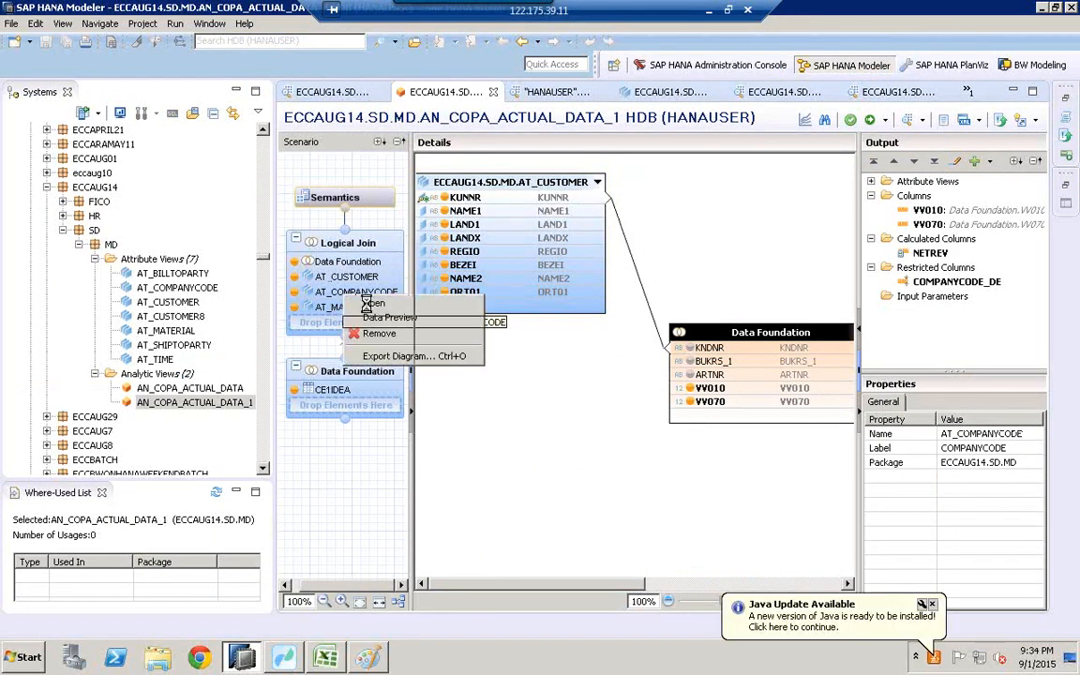
{"action": "left_click", "coordinate": [368, 305]}
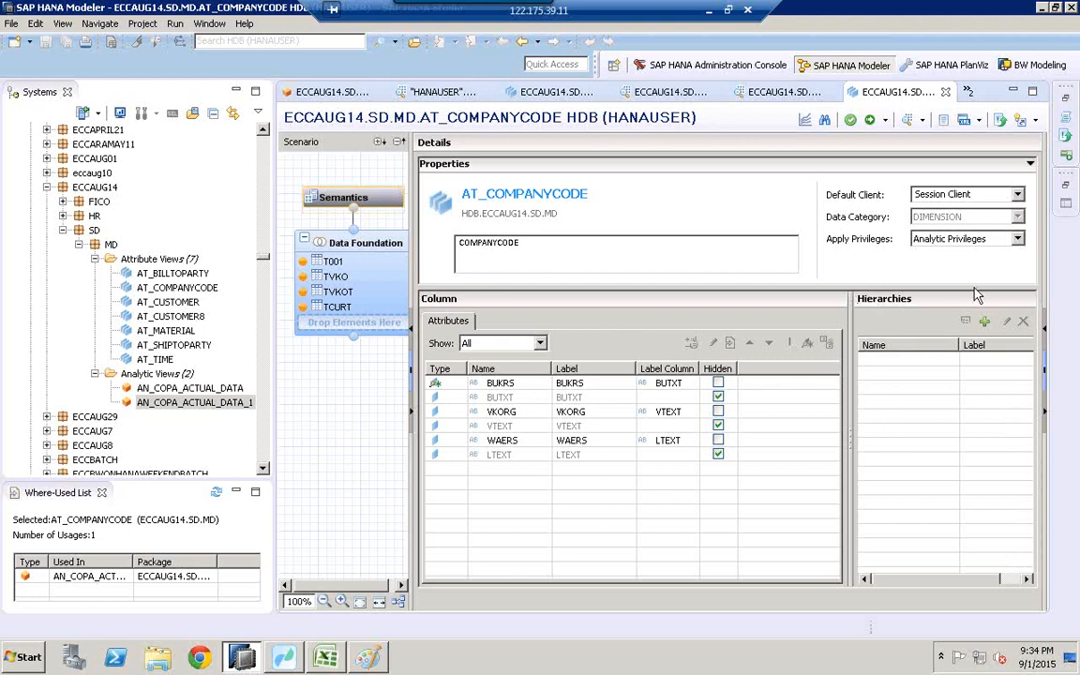
Return to the semantics of AN_COPA_ACTUAL_DATA_1 and start a new variable with COMPANYCODE as its name and label
{"action": "left_click", "coordinate": [523, 44]}
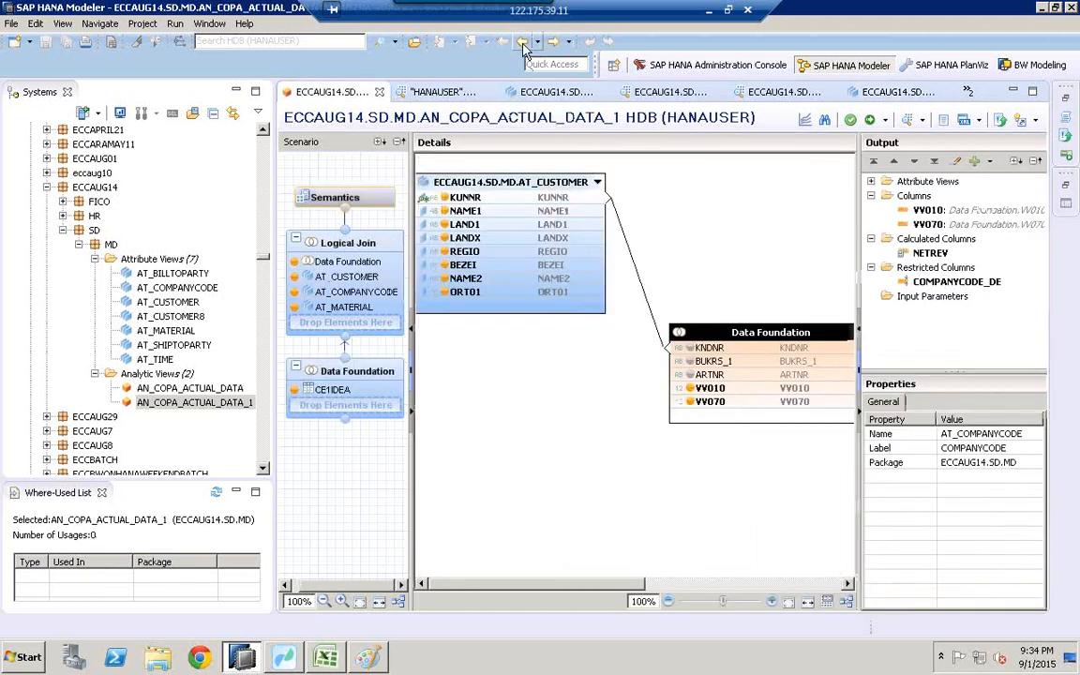
{"action": "left_click", "coordinate": [340, 201]}
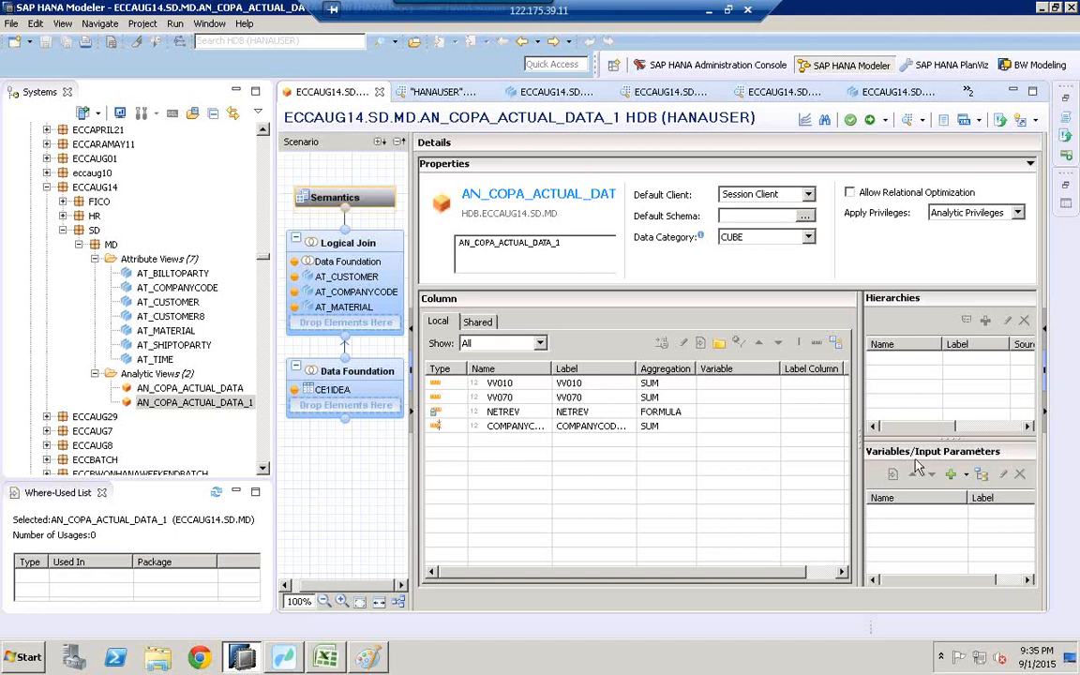
{"action": "left_click", "coordinate": [966, 475]}
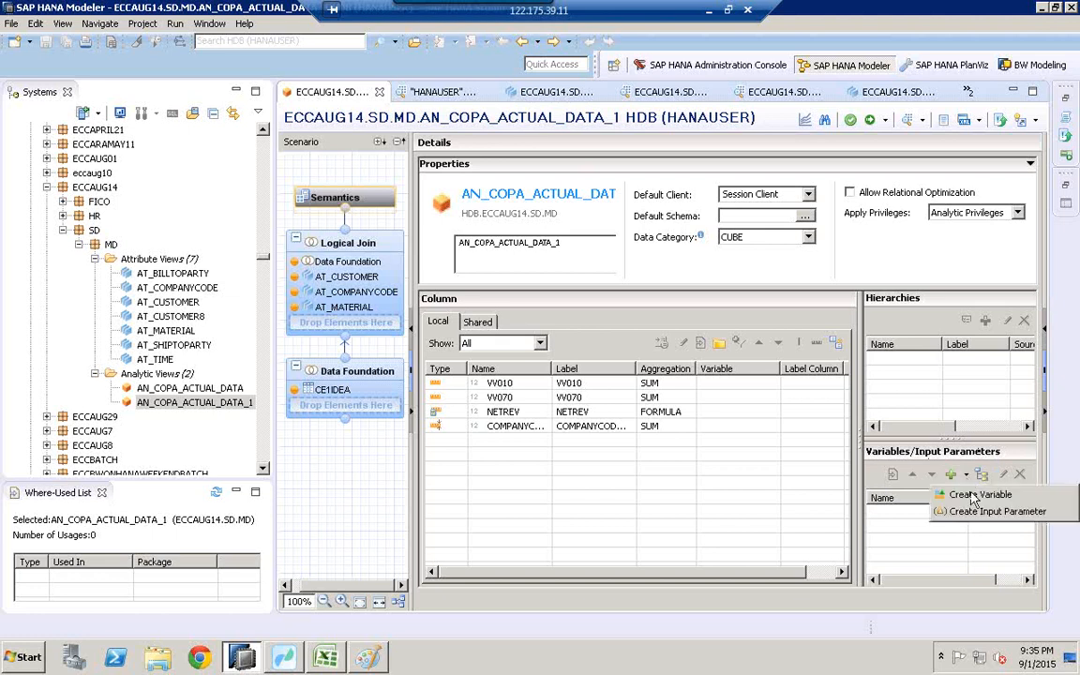
{"action": "left_click", "coordinate": [976, 495]}
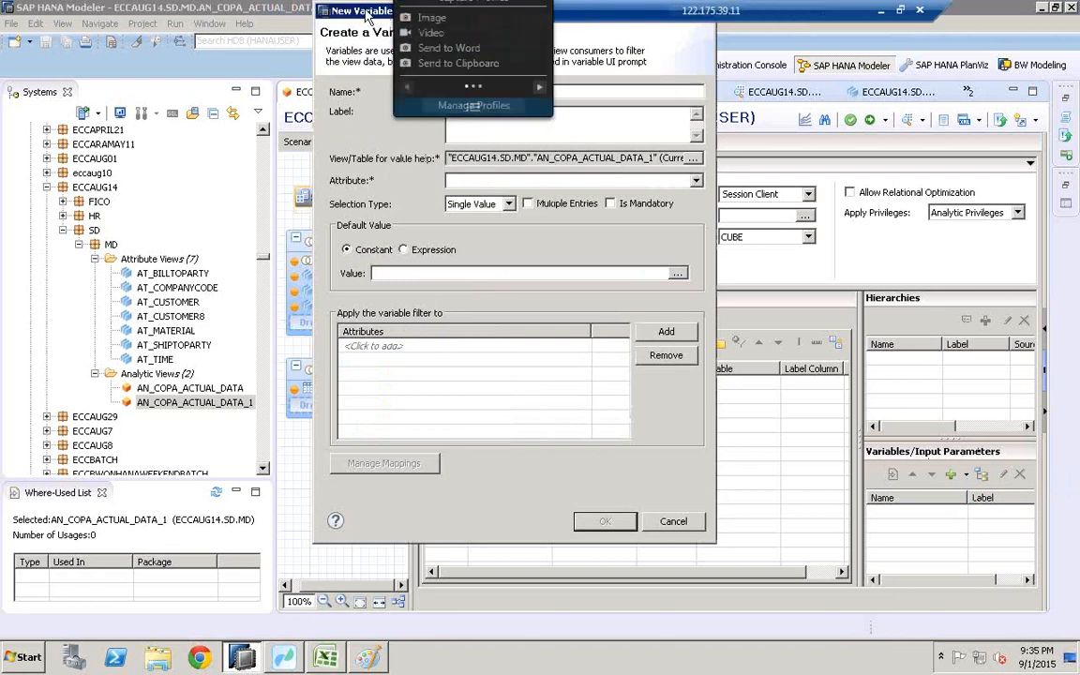
{"action": "left_click_drag", "start_coordinate": [367, 17], "coordinate": [354, 60]}
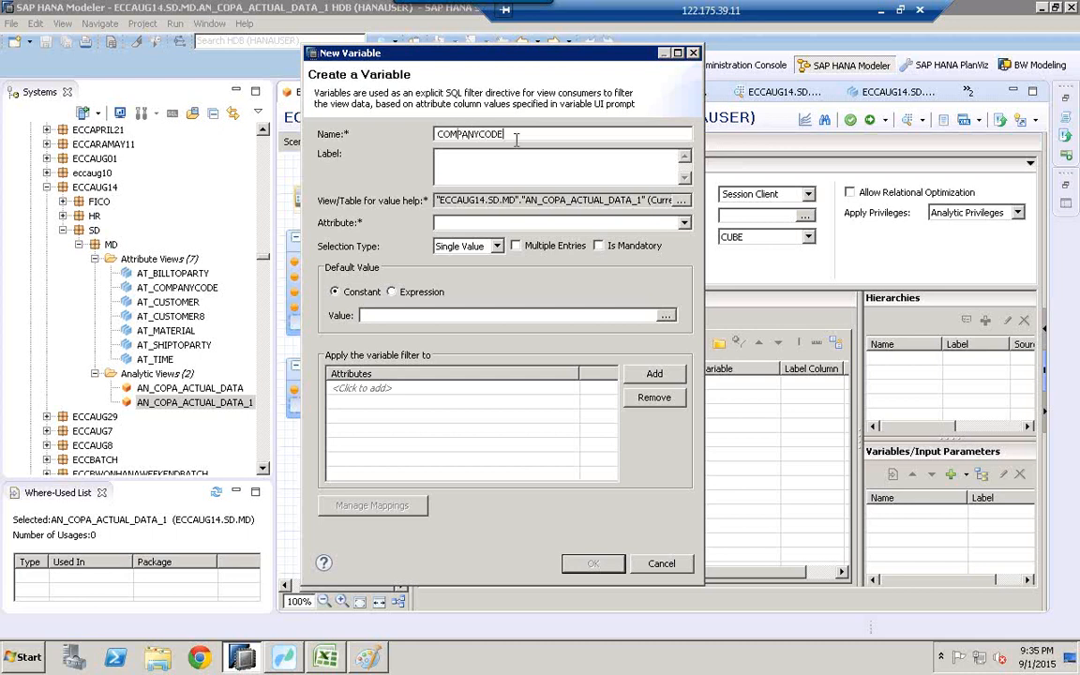
{"action": "left_click_drag", "start_coordinate": [516, 136], "coordinate": [391, 140]}
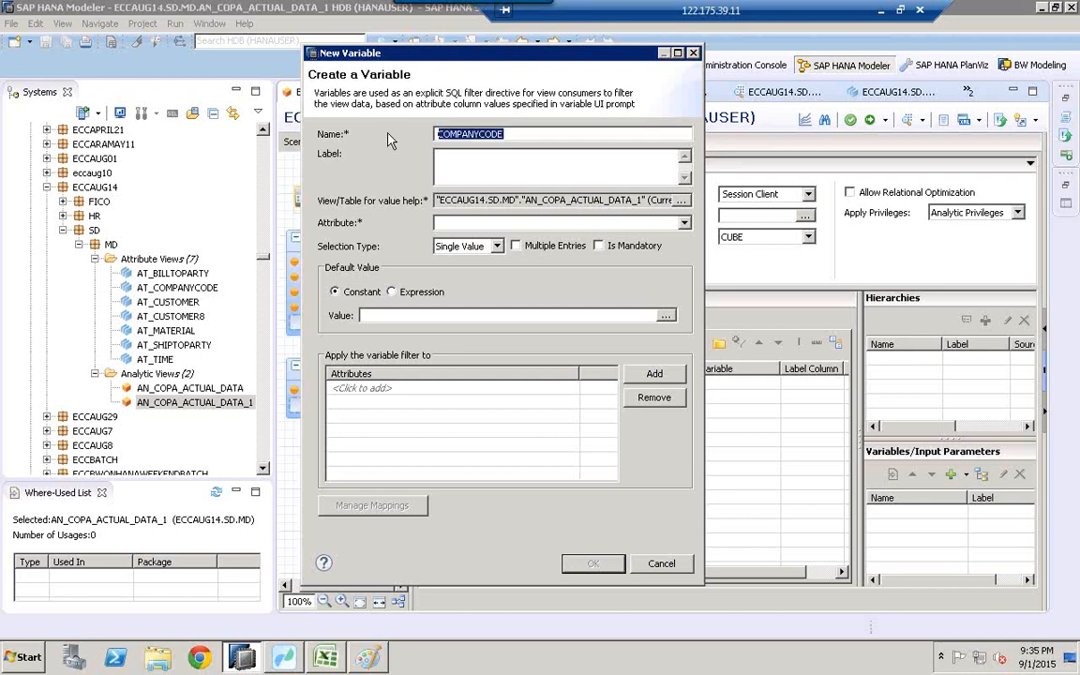
{"action": "left_click", "coordinate": [476, 179]}
{"action": "left_click", "coordinate": [521, 155]}
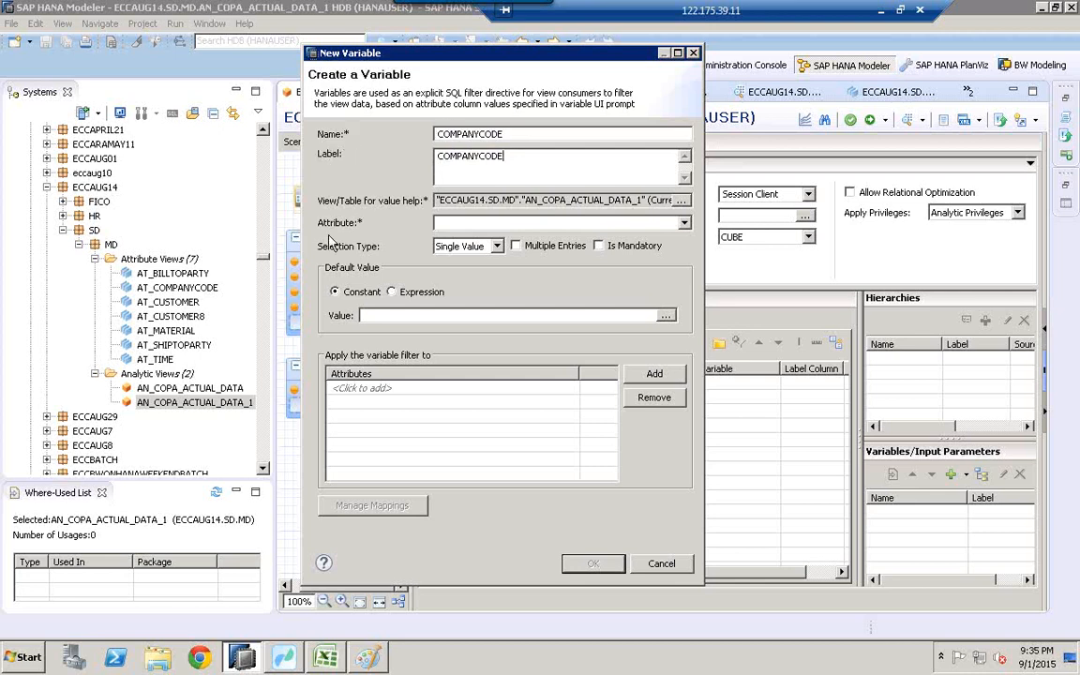
Assign BUKRS from the AT_COMPANYCODE attribute view as the COMPANYCODE variable's attribute
{"action": "left_click", "coordinate": [685, 225]}
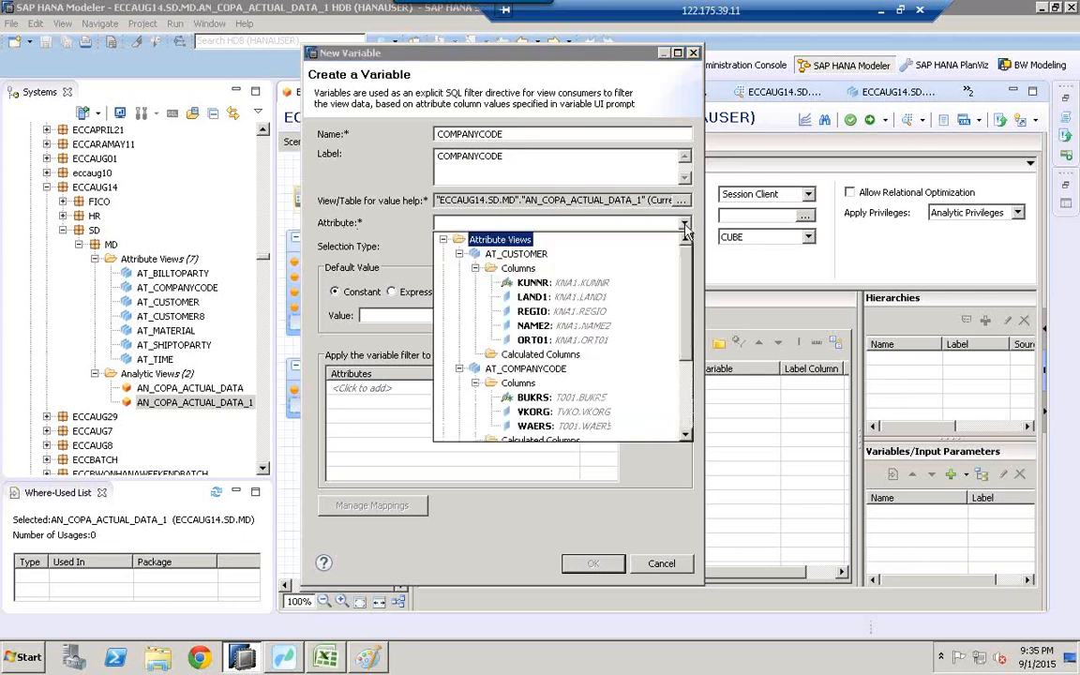
{"action": "scroll", "coordinate": [618, 316], "scroll_direction": "down", "scroll_amount": 2}
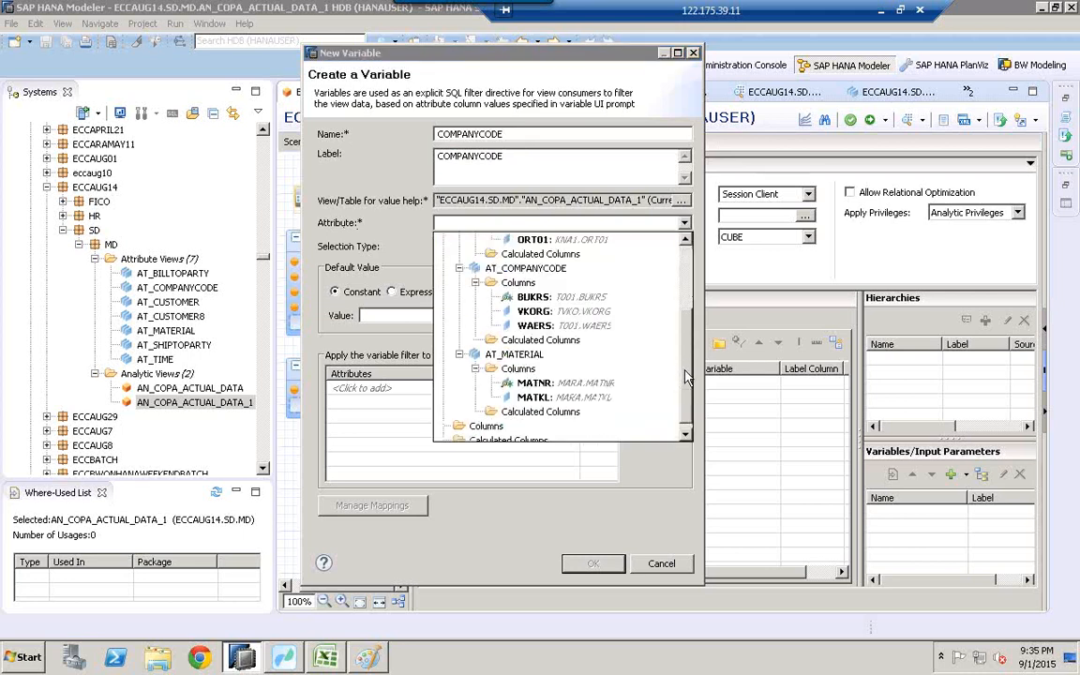
{"action": "left_click", "coordinate": [539, 300]}
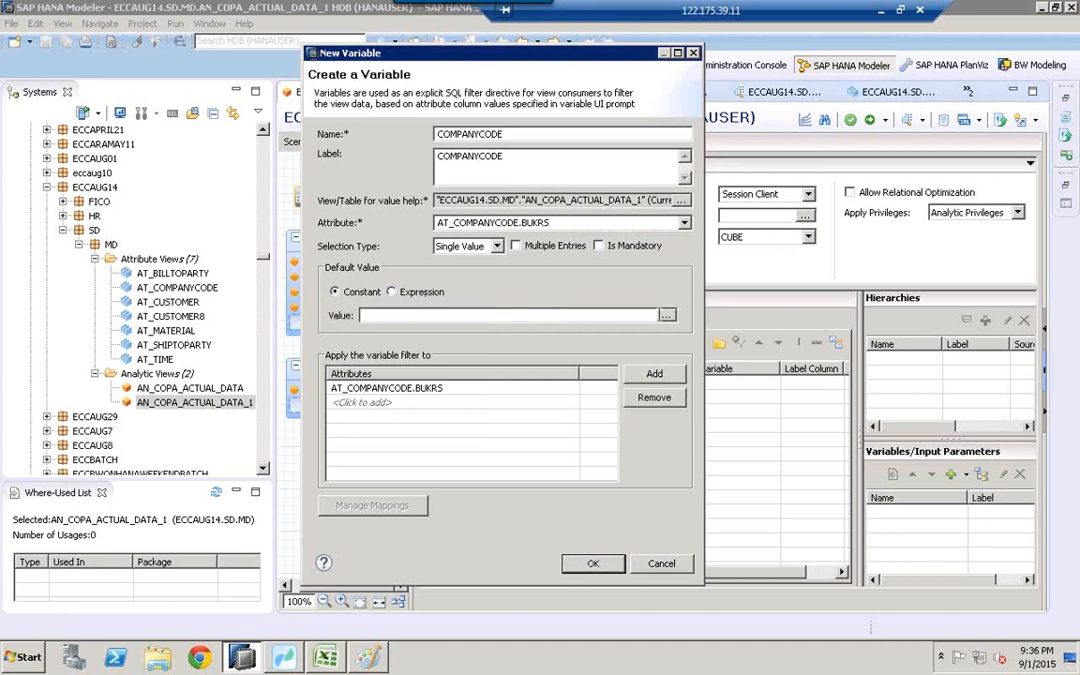
Give the variable the constant default value 1000, allow multiple entries, make it mandatory, and create it
{"action": "left_click", "coordinate": [666, 315]}
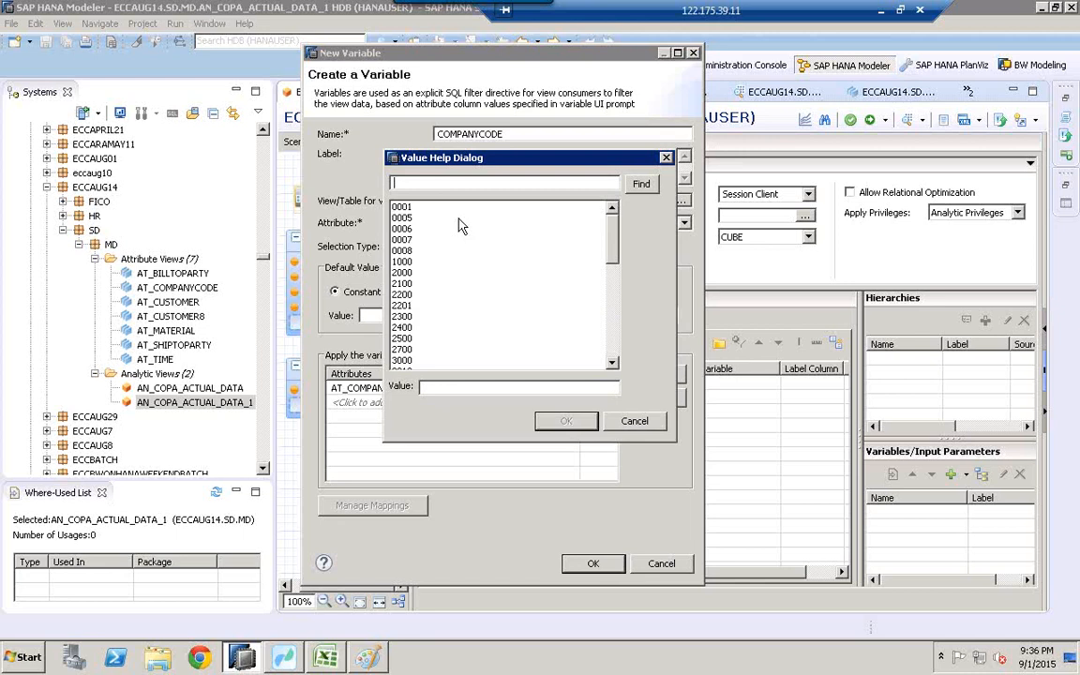
{"action": "left_click", "coordinate": [403, 263]}
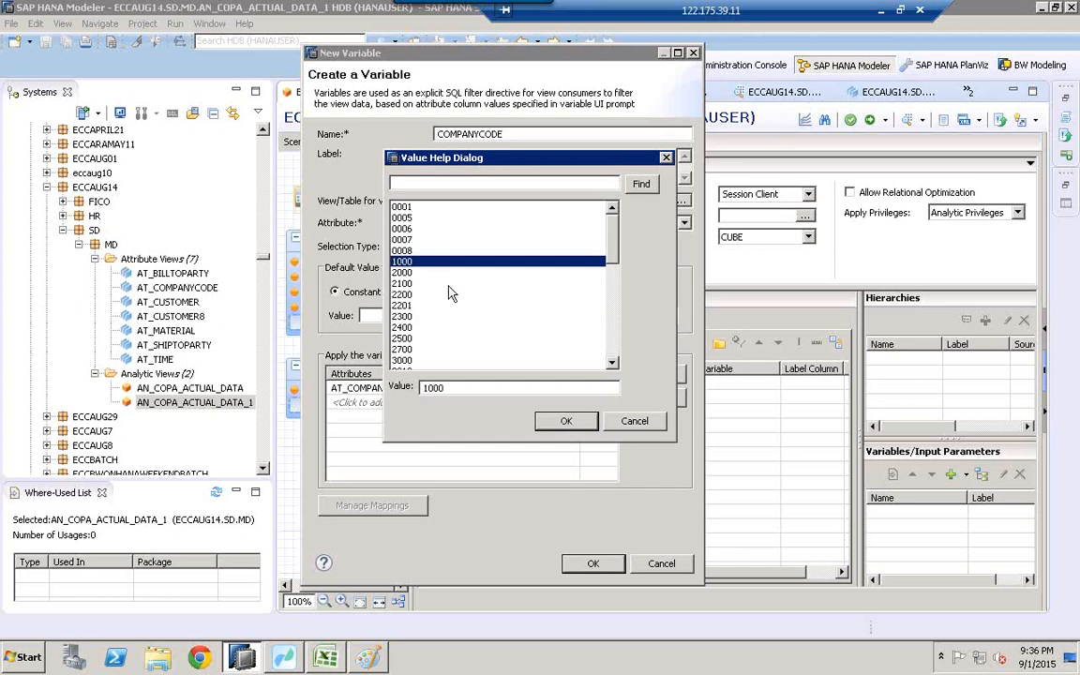
{"action": "left_click", "coordinate": [565, 422]}
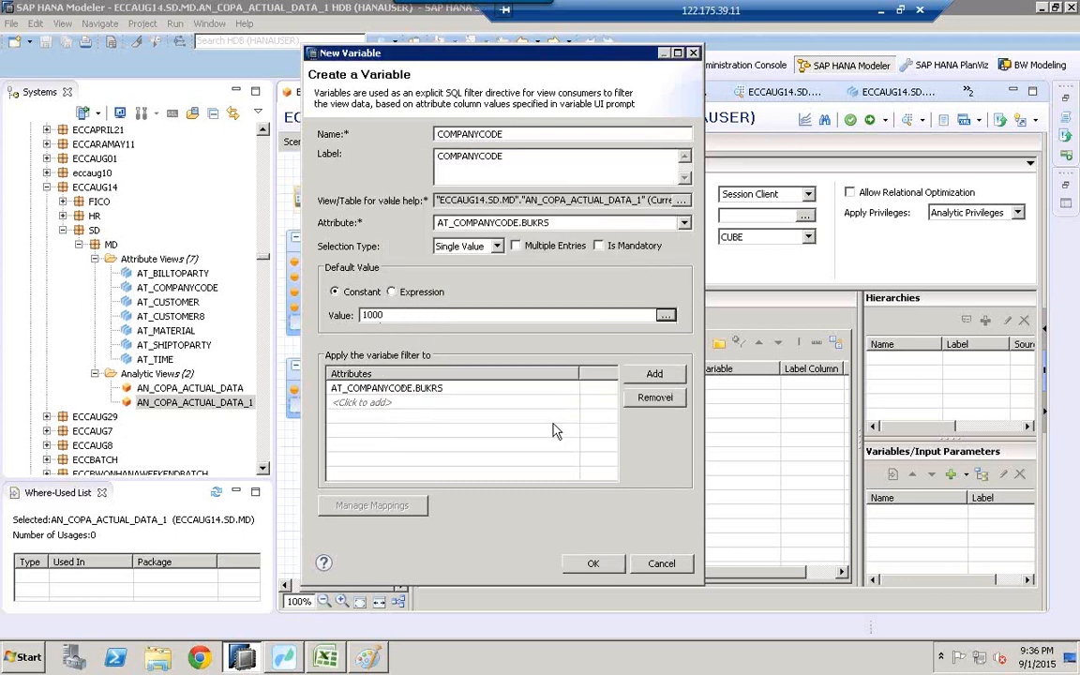
{"action": "left_click", "coordinate": [516, 245]}
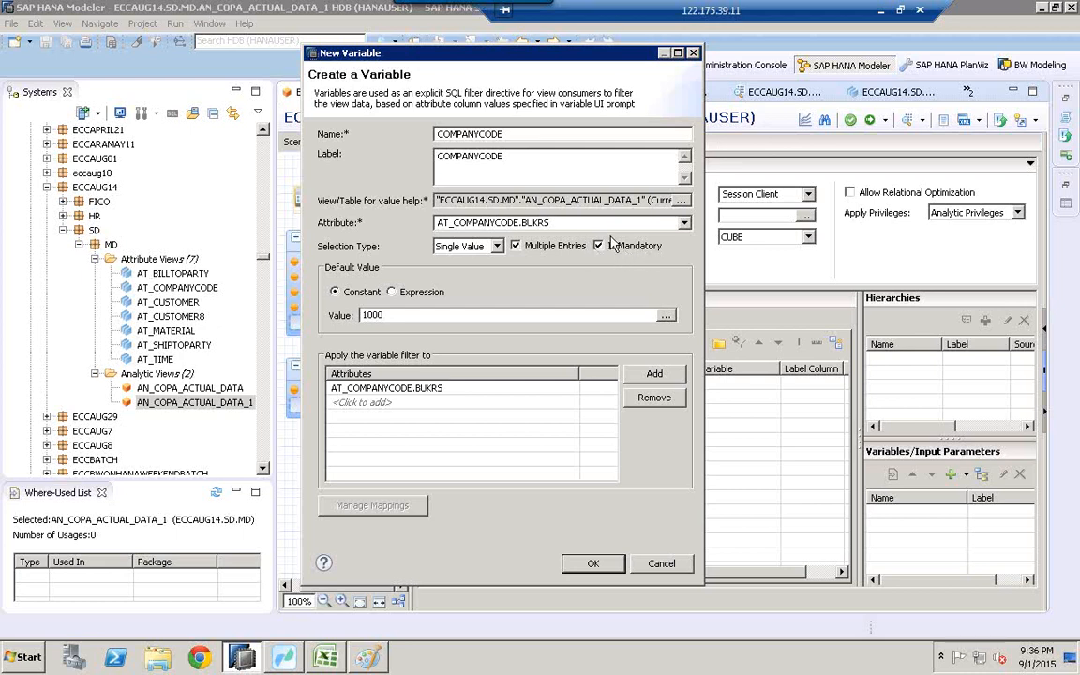
{"action": "left_click", "coordinate": [592, 563]}
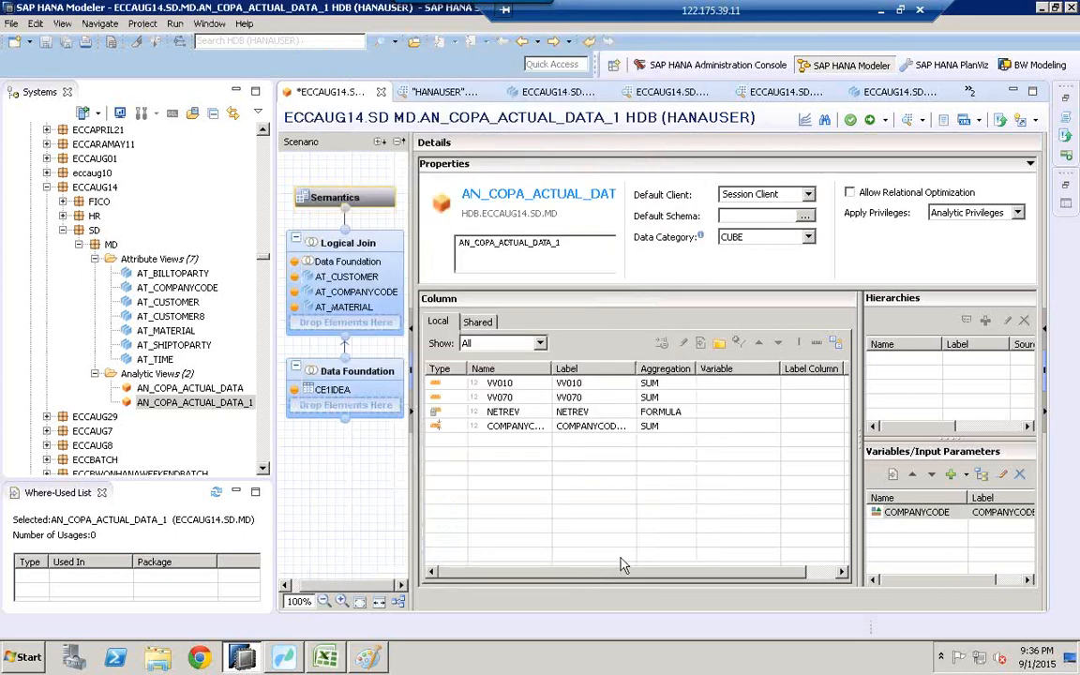
Save, validate and activate AN_COPA_ACTUAL_DATA_1 with its COMPANYCODE variable
{"action": "left_click", "coordinate": [907, 513]}
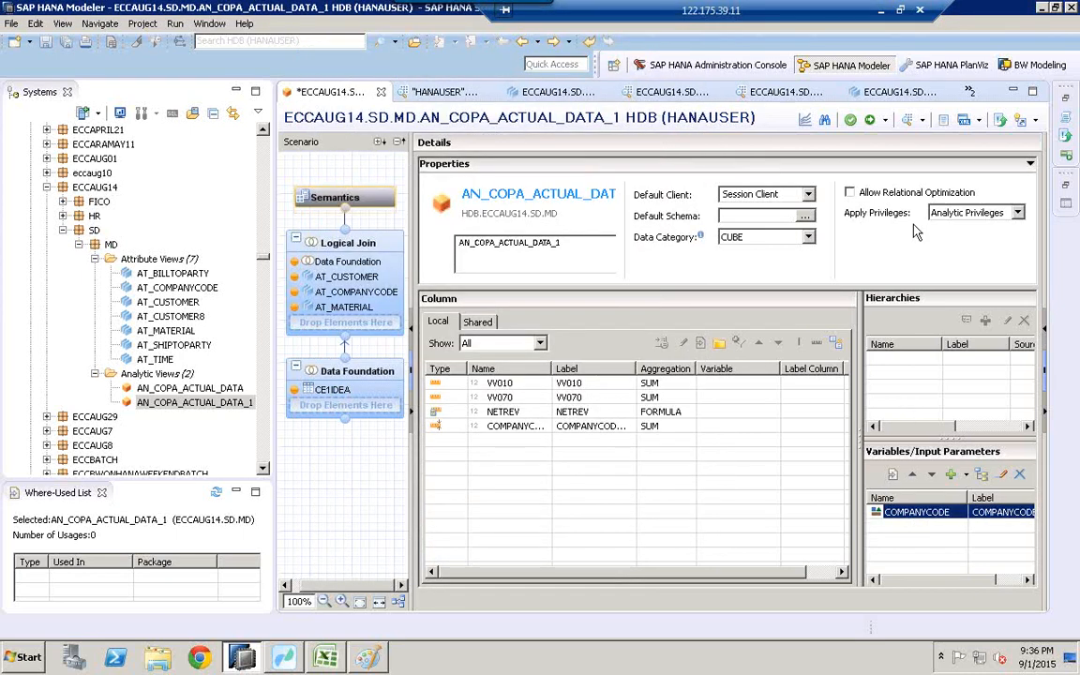
{"action": "left_click", "coordinate": [850, 121]}
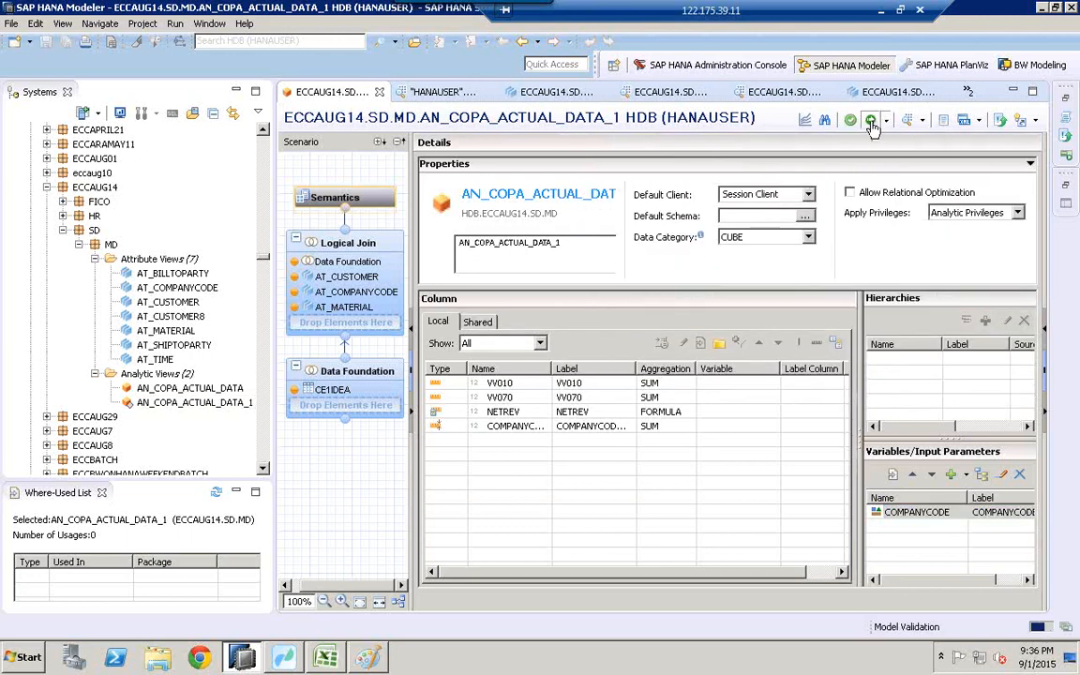
{"action": "left_click", "coordinate": [871, 123]}
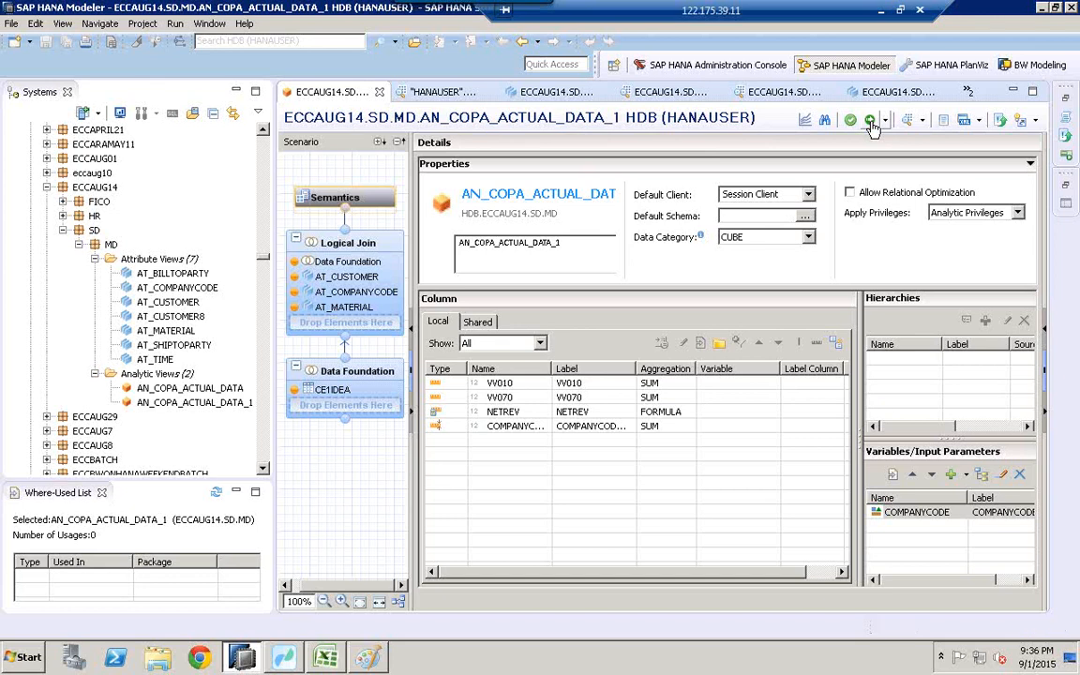
{"action": "left_click", "coordinate": [167, 405]}
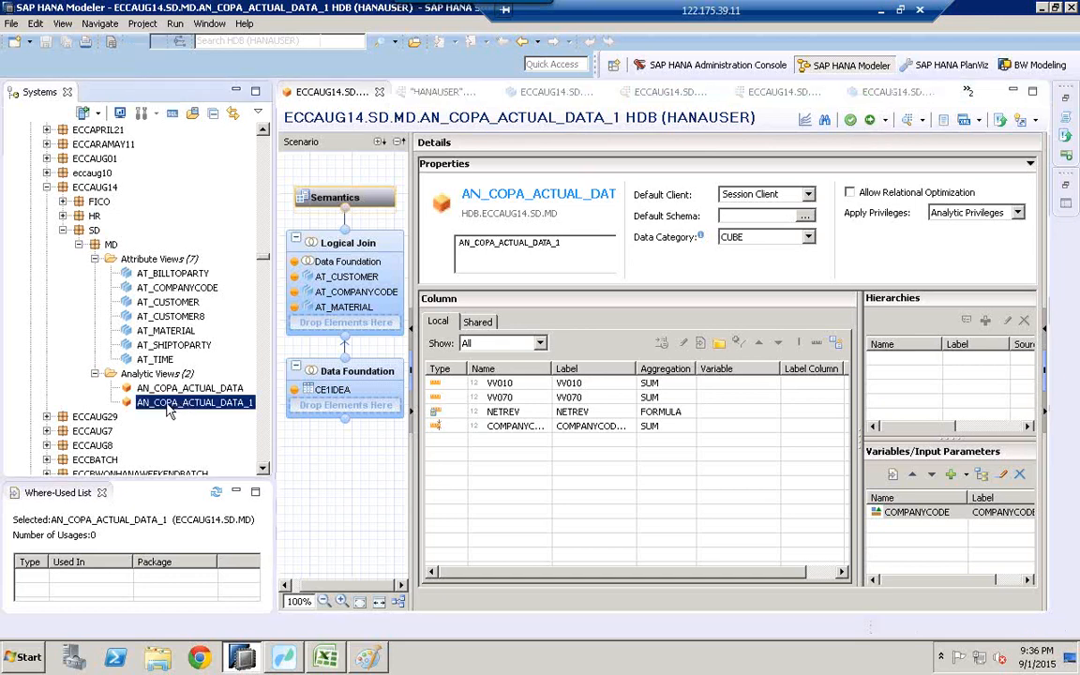
Switch to Excel and insert AN_COPA_ACTUAL_DATA_1 from ECCAUG14.SD.MD as a data source in cell A1 of Sheet2
{"action": "left_click", "coordinate": [327, 662]}
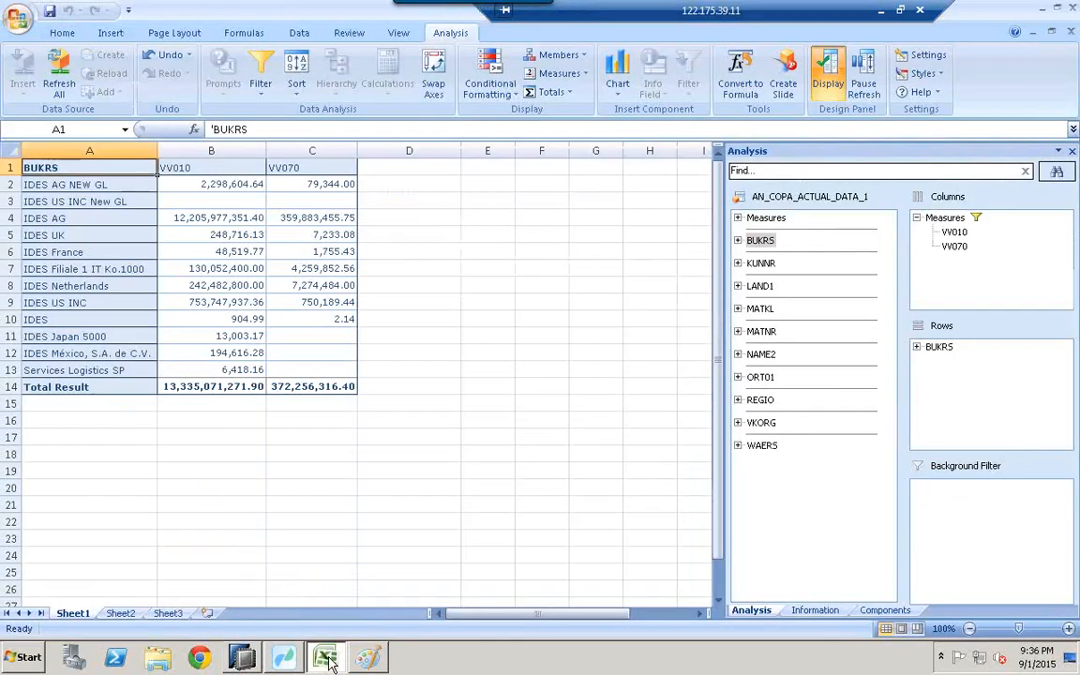
{"action": "left_click", "coordinate": [119, 613]}
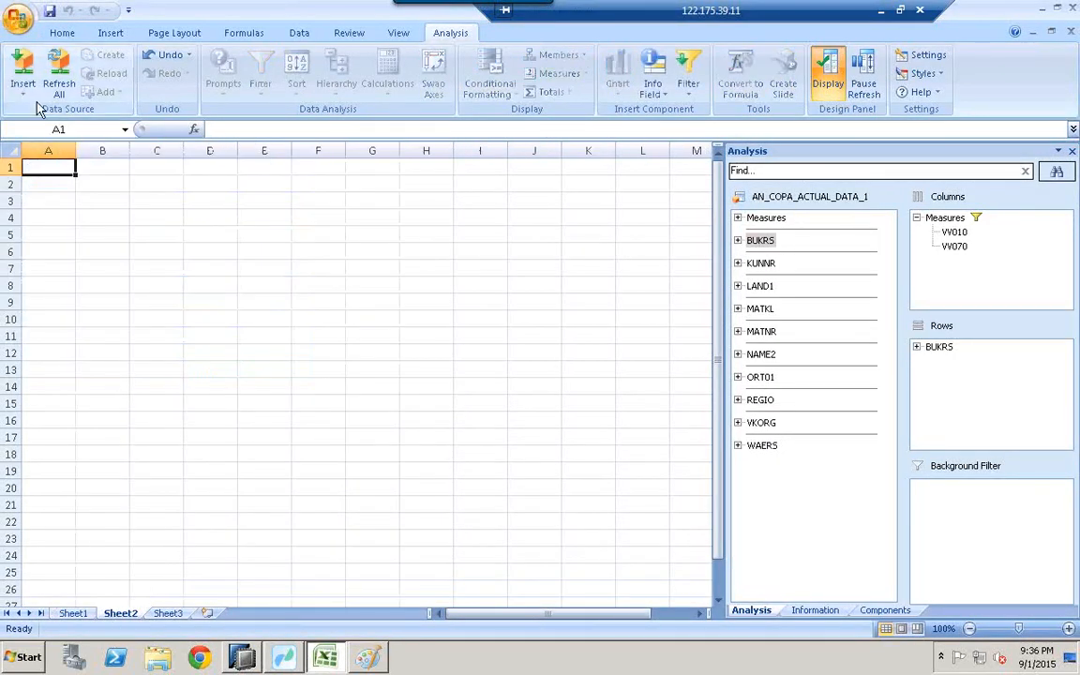
{"action": "left_click", "coordinate": [21, 92]}
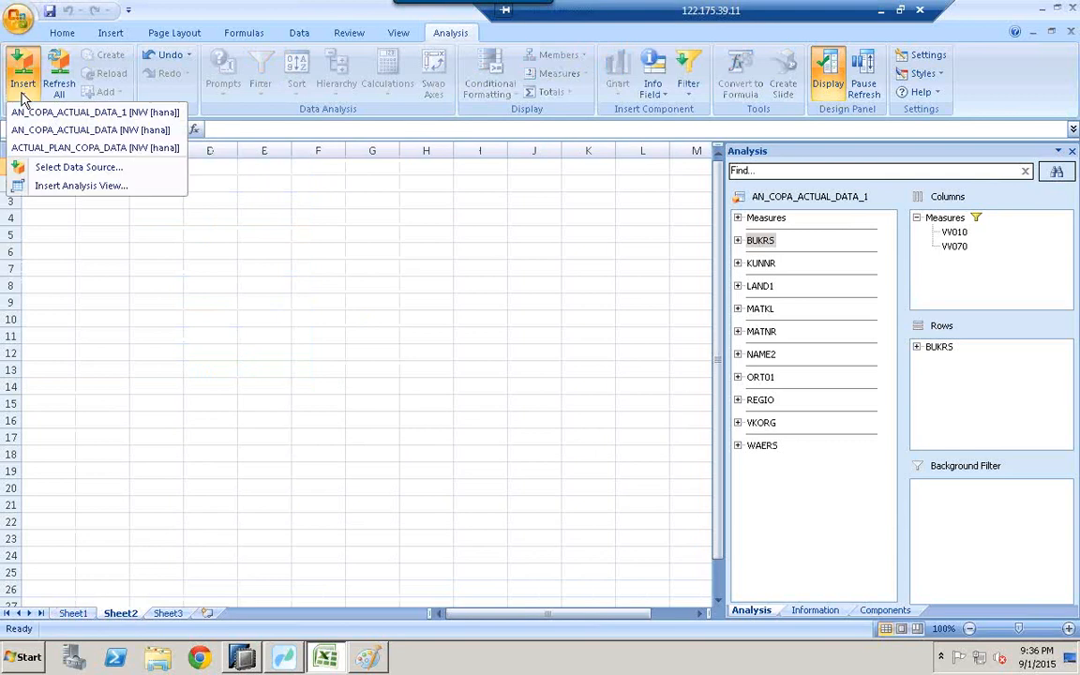
{"action": "left_click", "coordinate": [58, 169]}
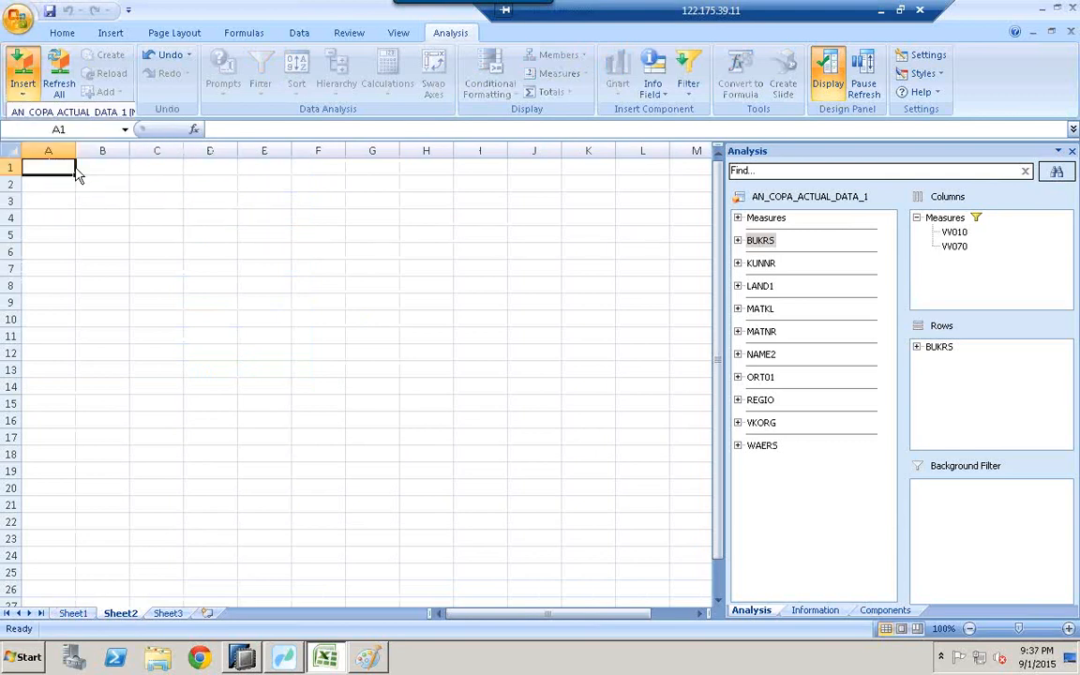
{"action": "left_click", "coordinate": [423, 386]}
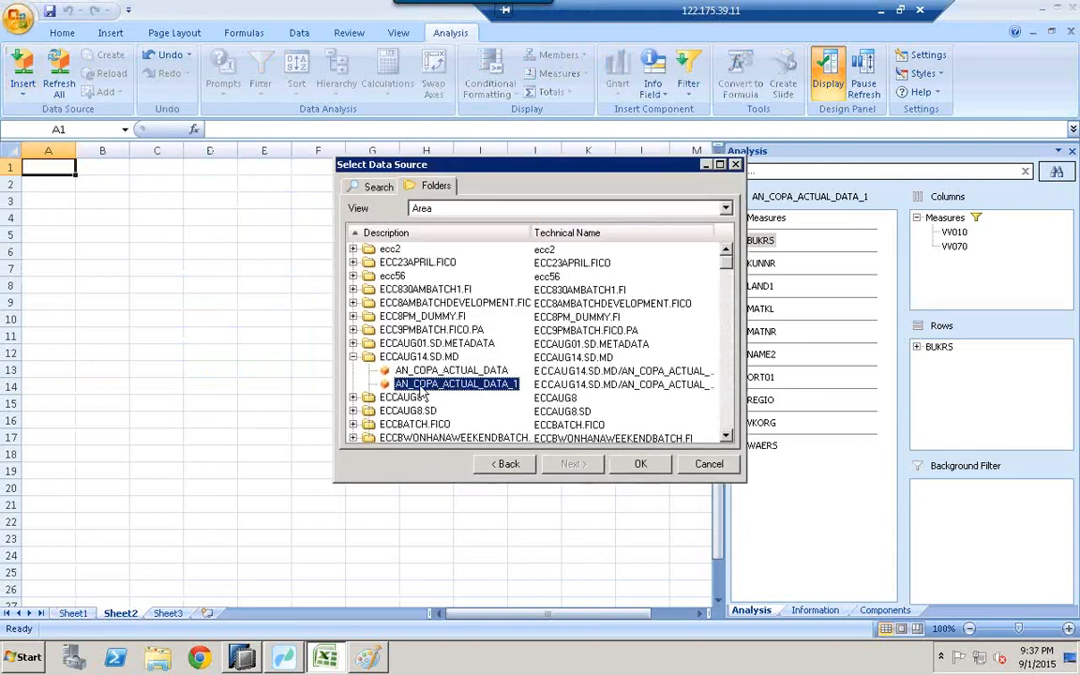
{"action": "left_click", "coordinate": [645, 464]}
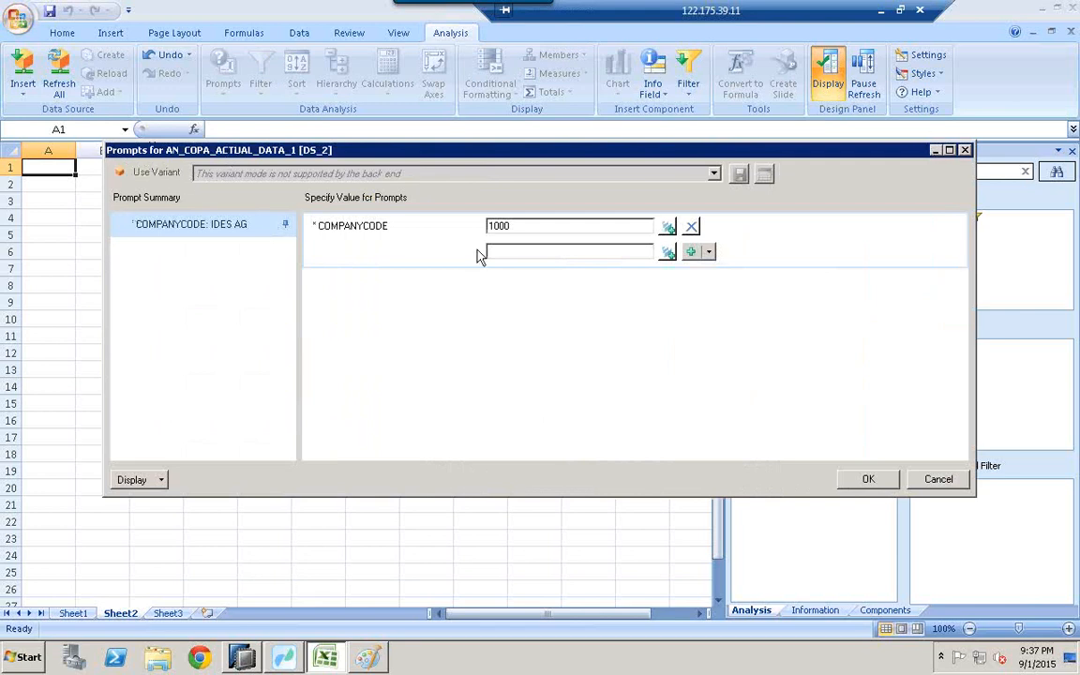
Add member 2000 (IDES UK) as the second value of the COMPANYCODE prompt
{"action": "double_click", "coordinate": [536, 225]}
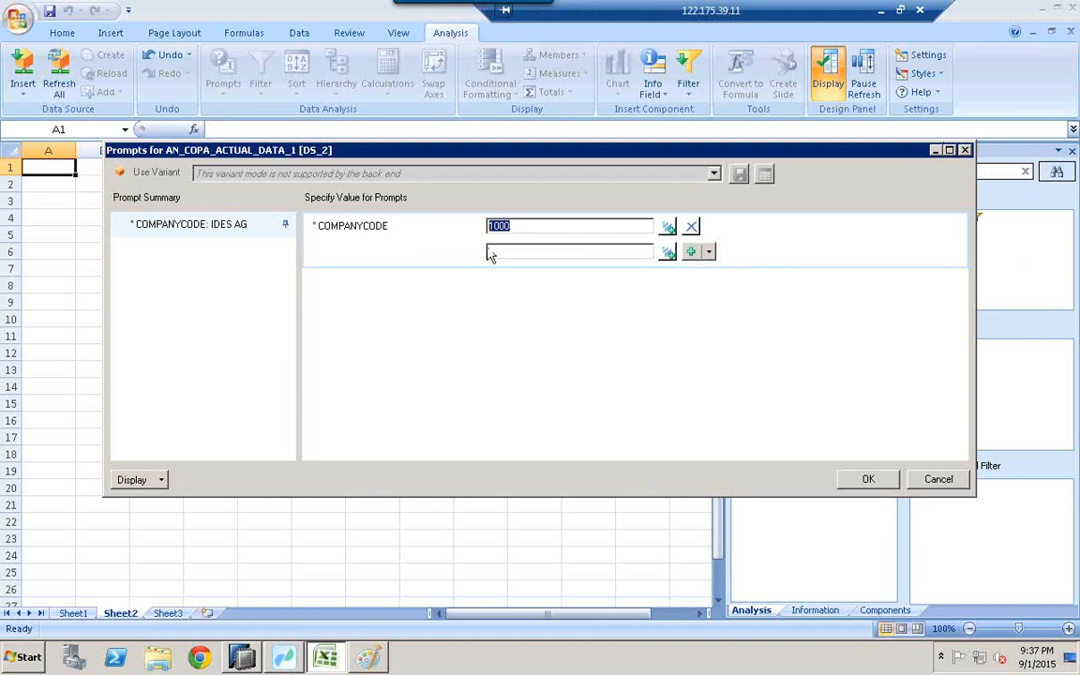
{"action": "left_click", "coordinate": [670, 256]}
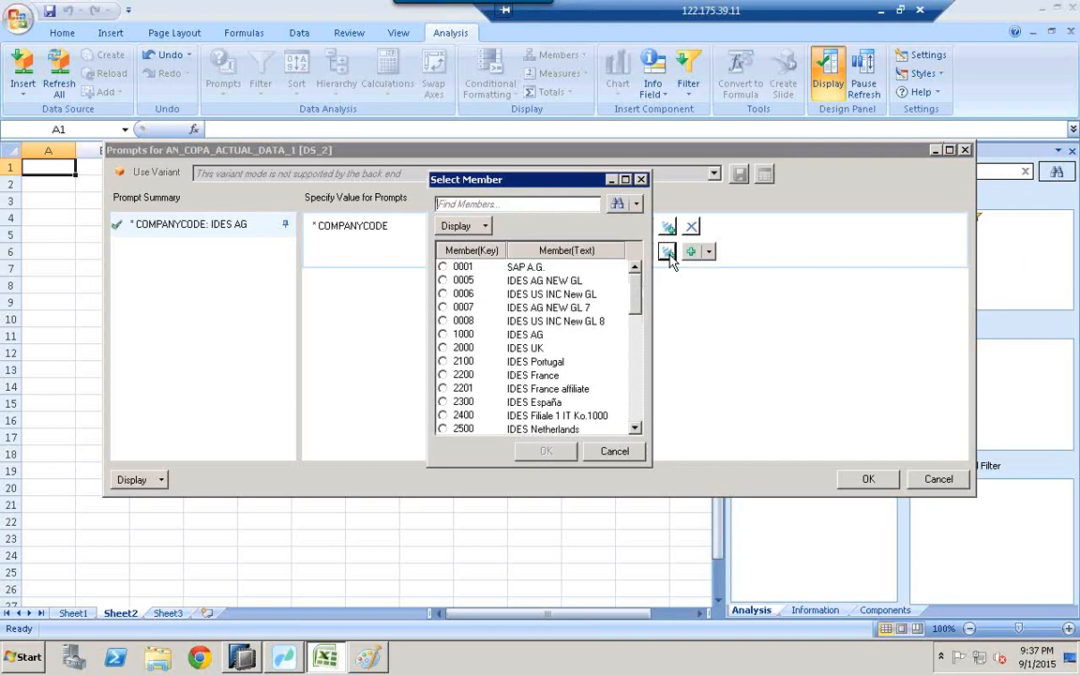
{"action": "left_click", "coordinate": [443, 348]}
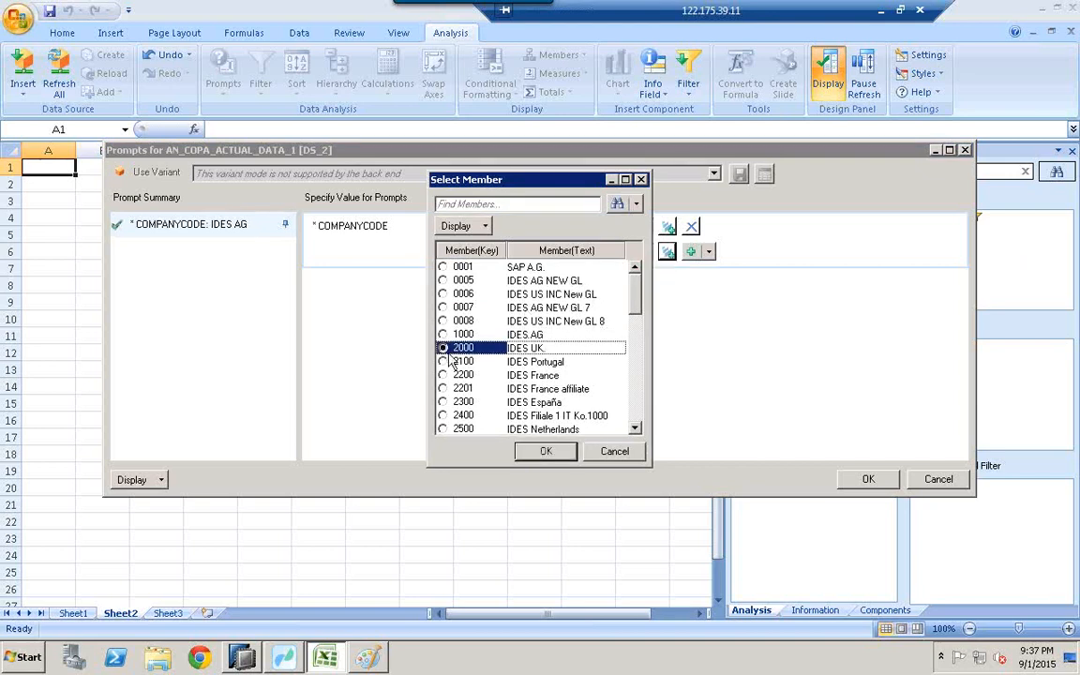
{"action": "left_click", "coordinate": [548, 453]}
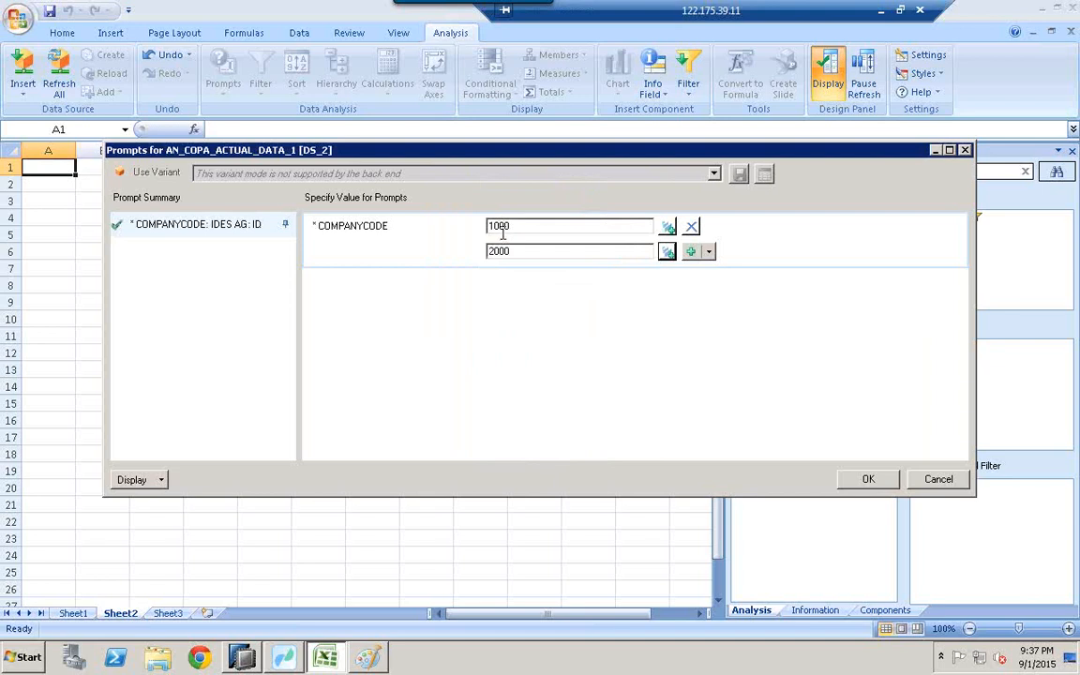
Add a third value to the COMPANYCODE prompt and choose member 2400 (IDES Filiale 1 IT Ko.1000)
{"action": "left_click", "coordinate": [698, 251]}
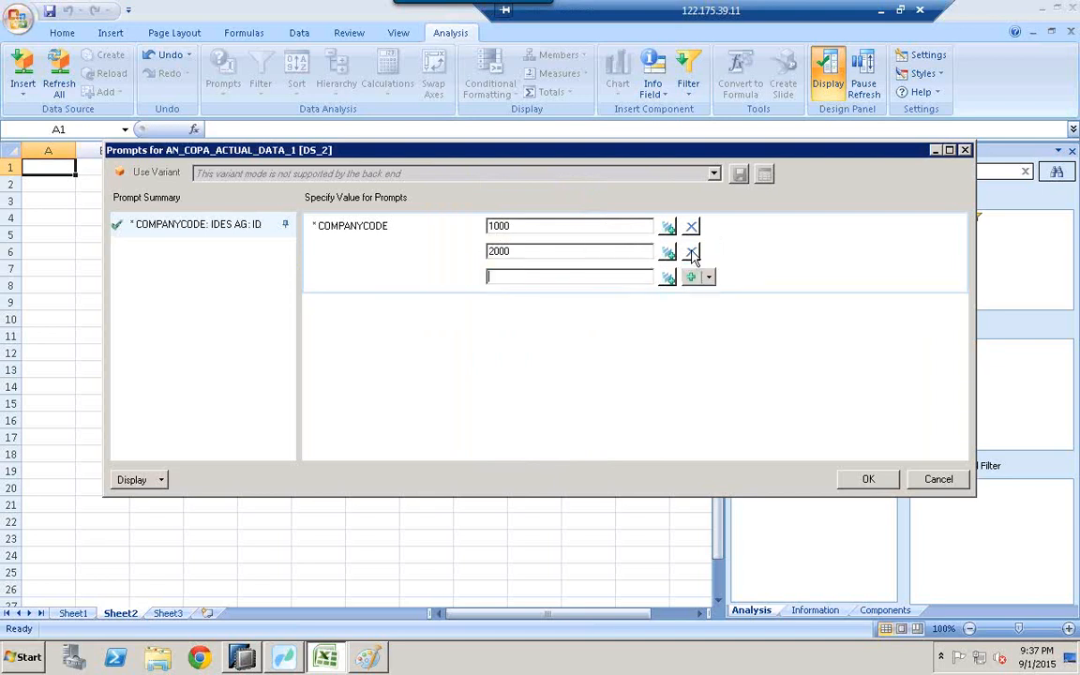
{"action": "left_click", "coordinate": [667, 279]}
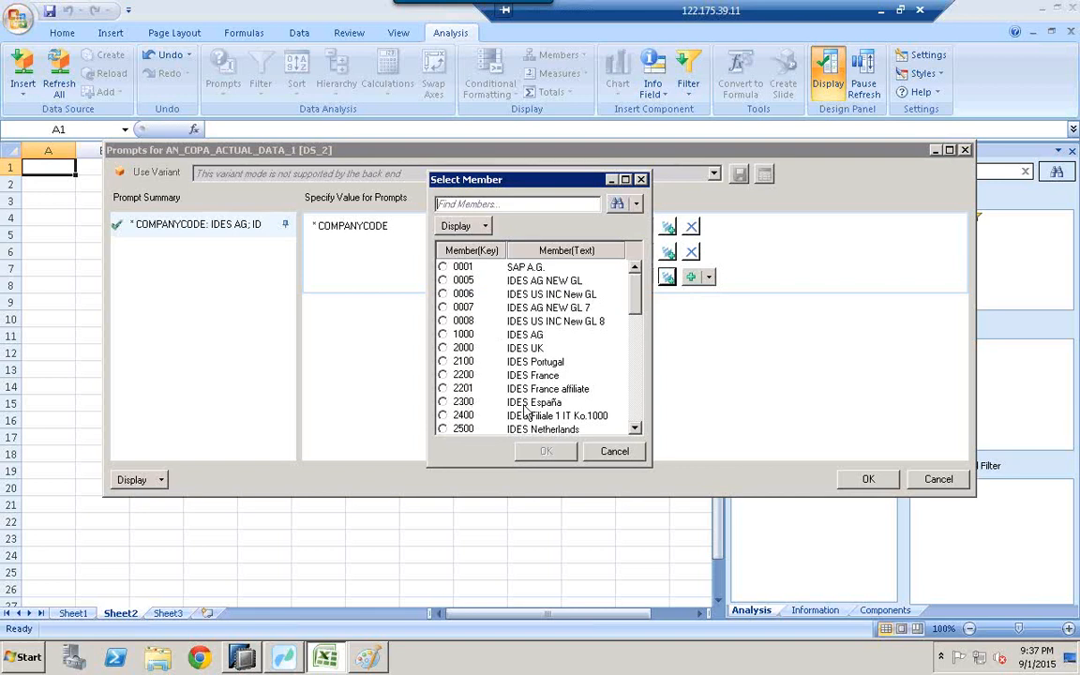
{"action": "left_click", "coordinate": [636, 428]}
{"action": "left_click", "coordinate": [636, 429]}
{"action": "left_click", "coordinate": [636, 429]}
{"action": "left_click", "coordinate": [636, 429]}
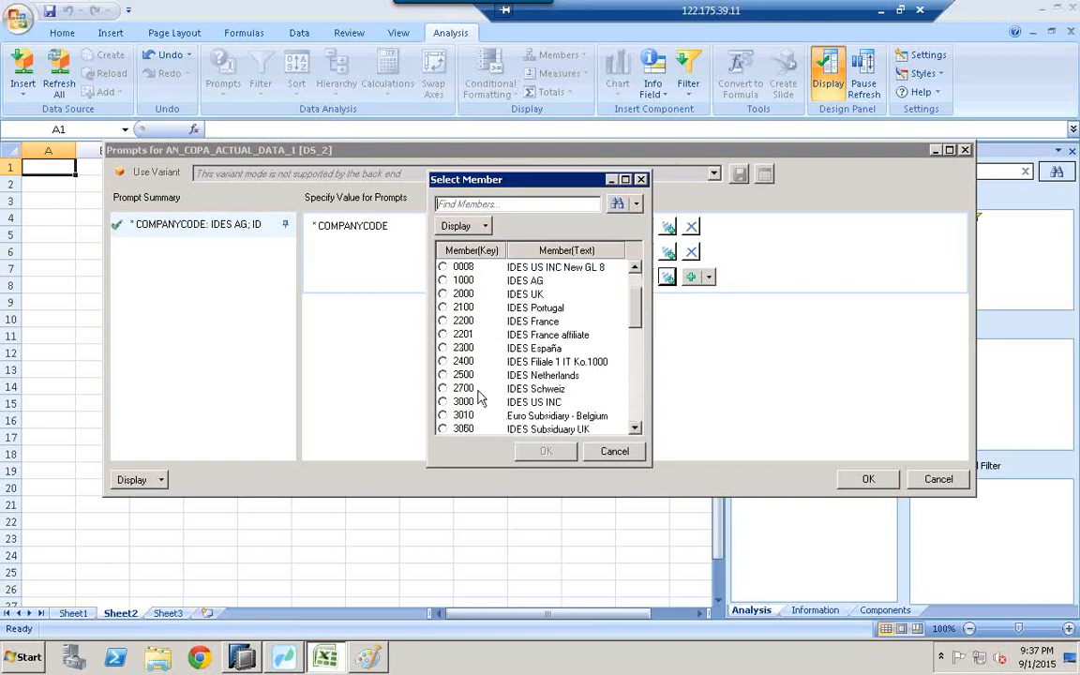
{"action": "left_click", "coordinate": [443, 362]}
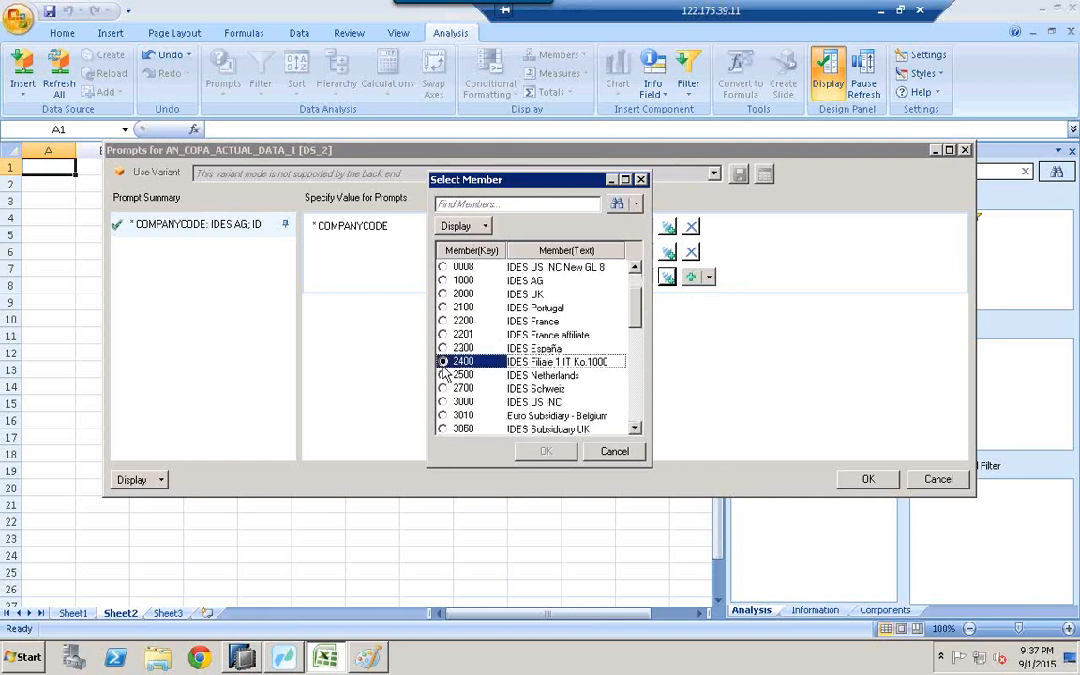
{"action": "left_click", "coordinate": [547, 451]}
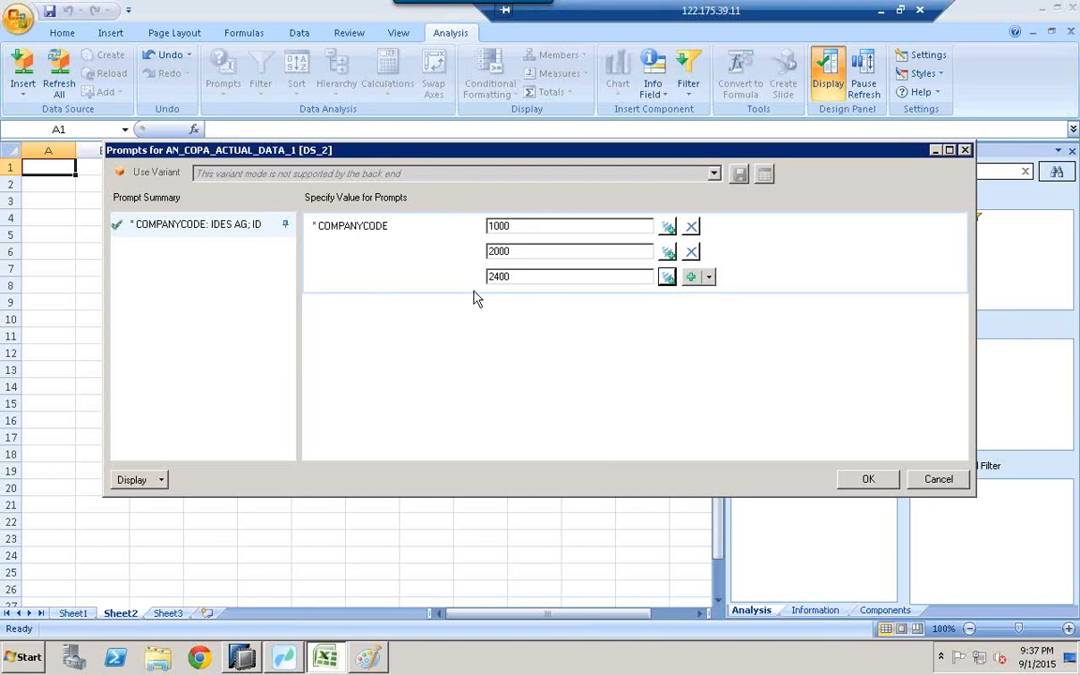
Switch to SAP HANA Modeler to review the COMPANYCODE variable in the view, and return to the Excel prompts
{"action": "left_click", "coordinate": [251, 659]}
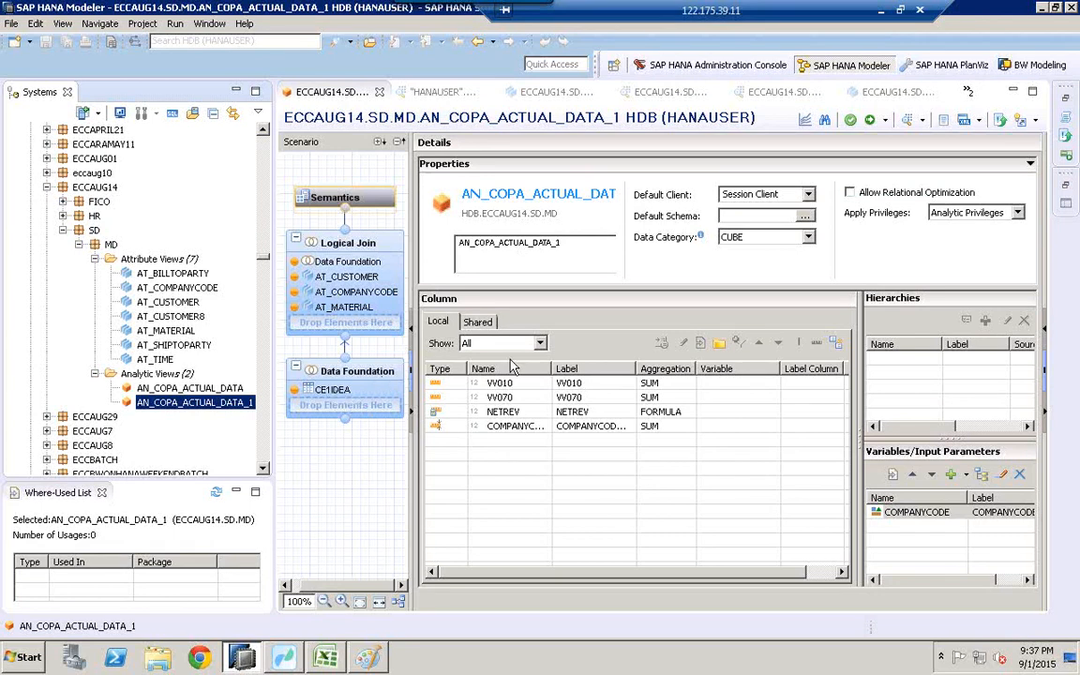
{"action": "left_click", "coordinate": [916, 515]}
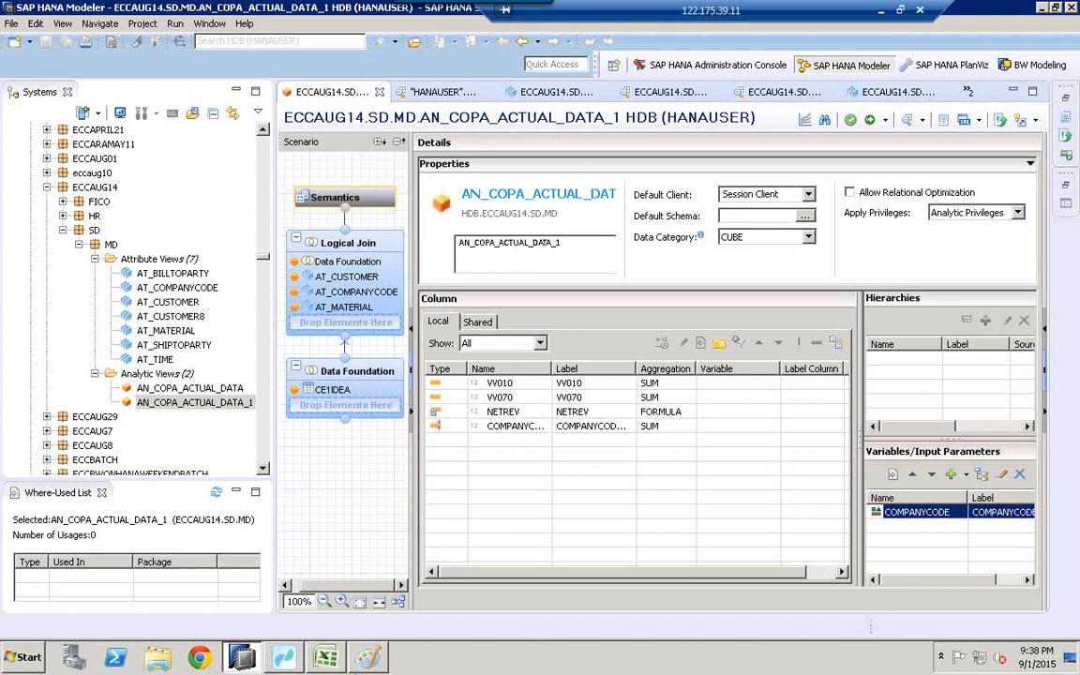
{"action": "left_click", "coordinate": [335, 662]}
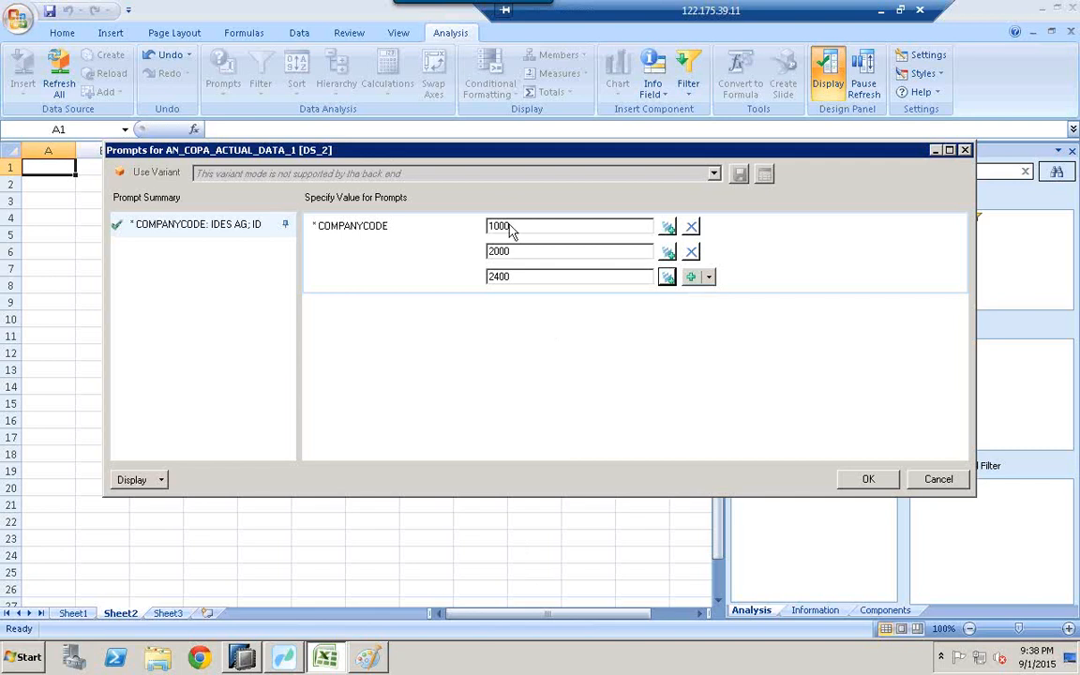
Confirm company codes 1000, 2000 and 2400 for the data source and add BUKRS to the crosstab rows
{"action": "left_click", "coordinate": [868, 480]}
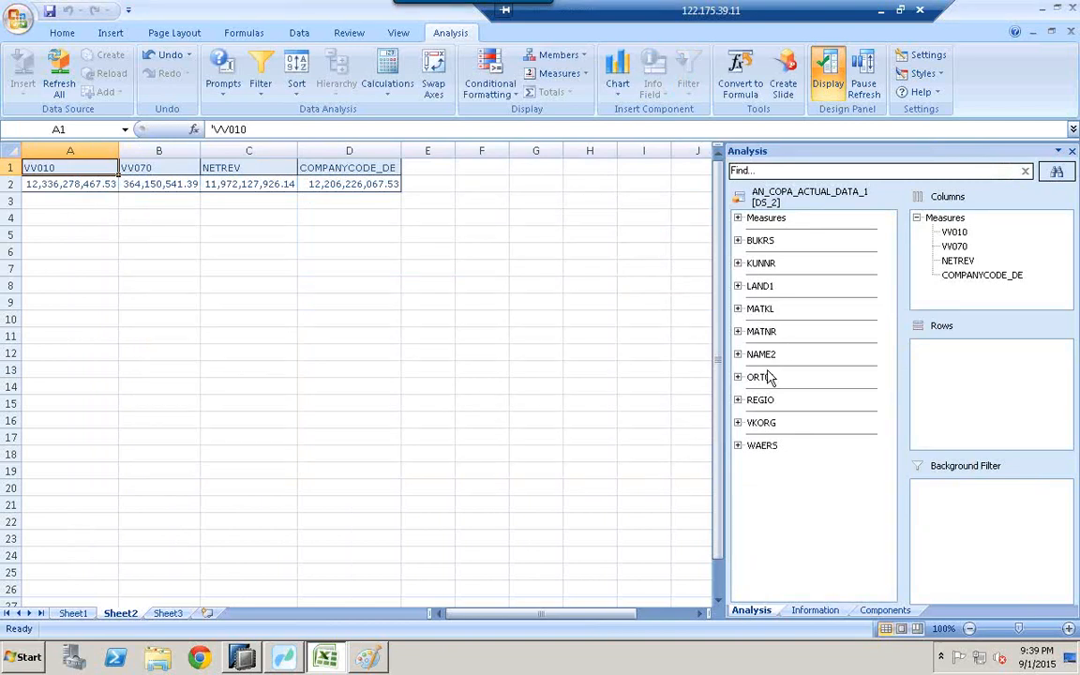
{"action": "left_click", "coordinate": [761, 241]}
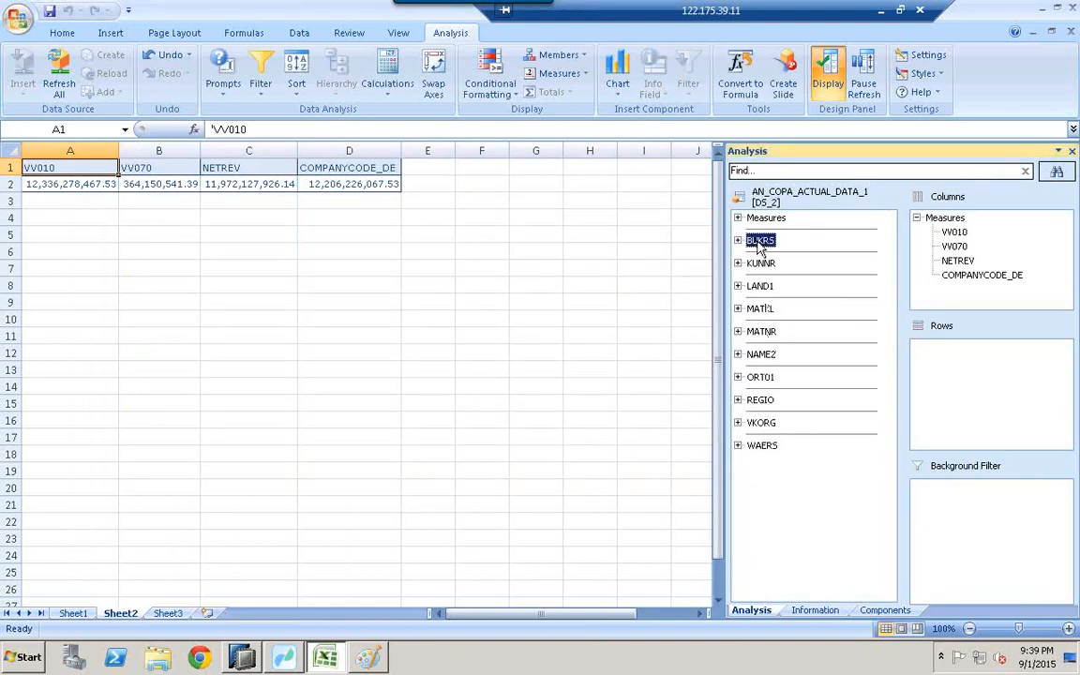
{"action": "left_click_drag", "start_coordinate": [761, 241], "coordinate": [951, 350]}
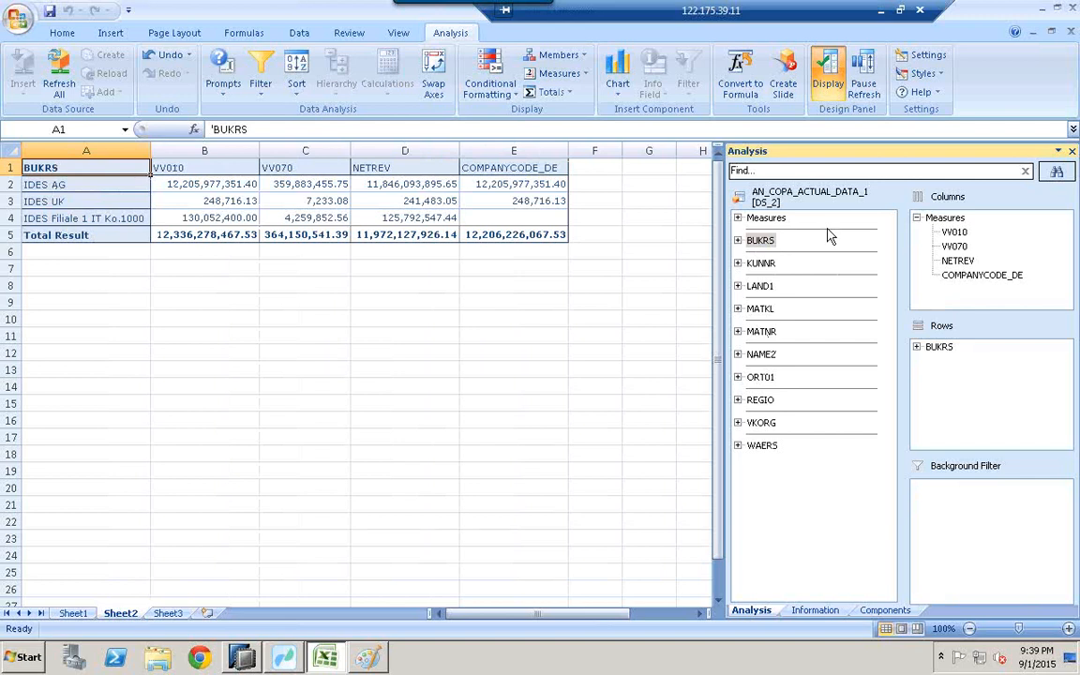
Remove the NETREV and COMPANYCODE_DE measures from the crosstab columns
{"action": "left_click", "coordinate": [958, 262]}
{"action": "left_click", "coordinate": [962, 277], "text": "shift"}
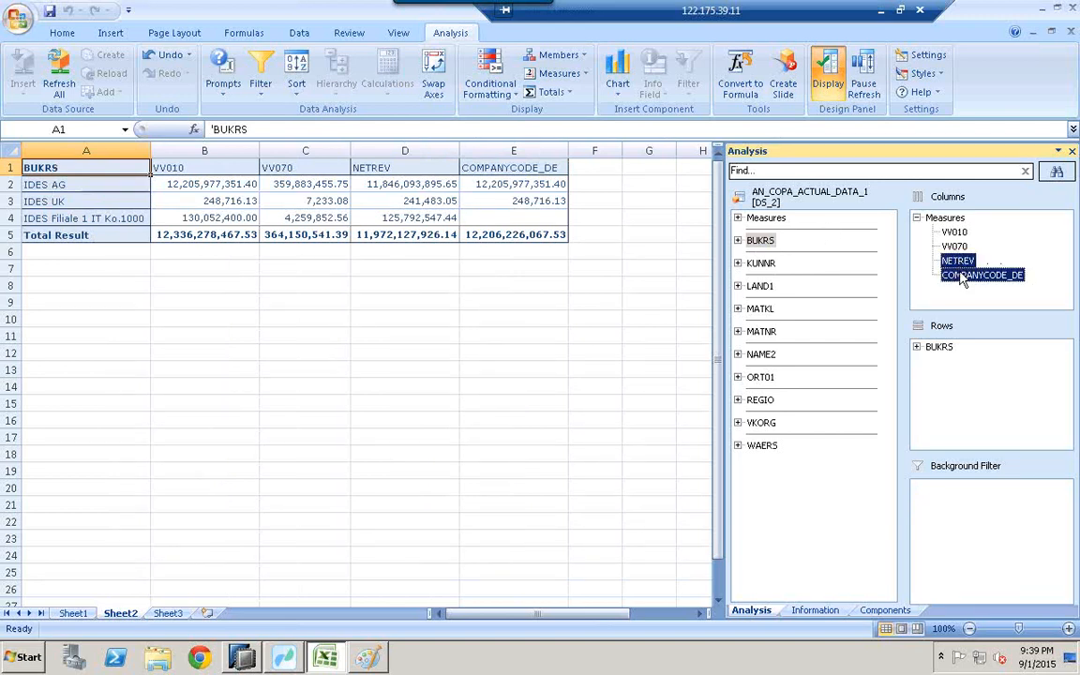
{"action": "left_click_drag", "start_coordinate": [962, 271], "coordinate": [833, 280]}
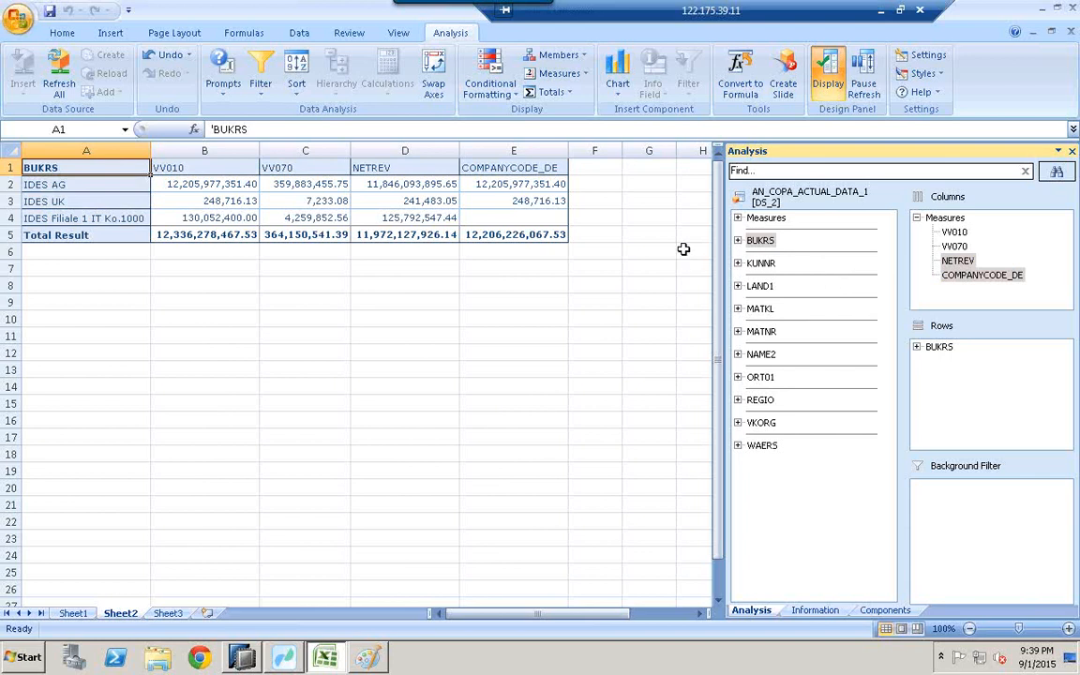
{"action": "left_click_drag", "start_coordinate": [972, 272], "coordinate": [878, 310]}
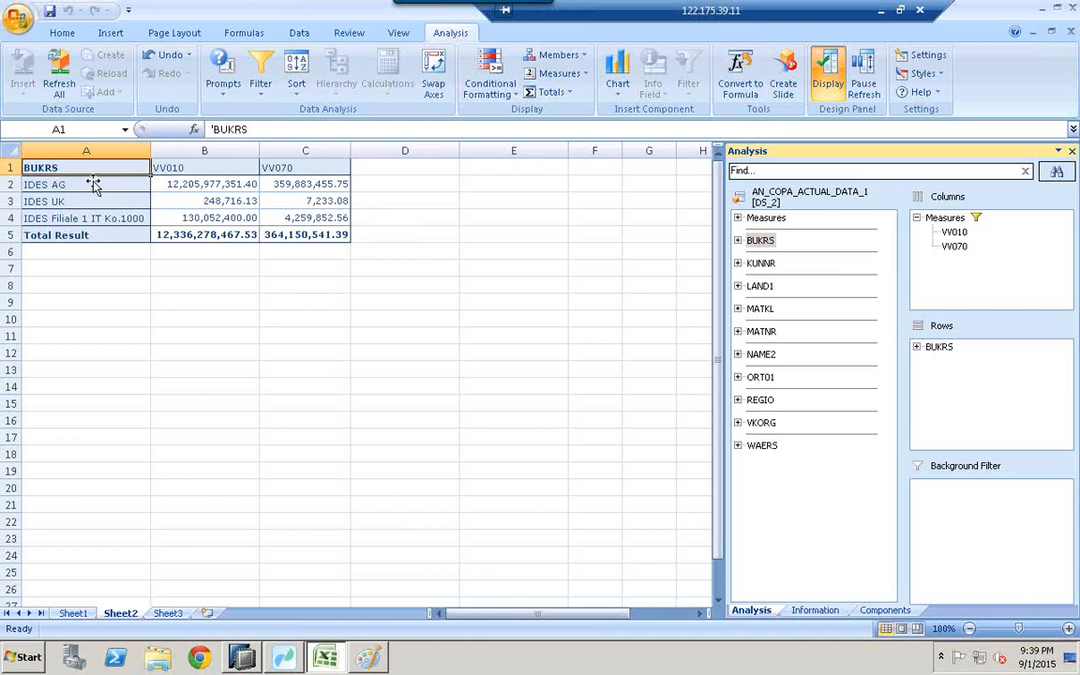
Create a PowerPoint slide from the whole crosstab and log on to the hana system with the account password
{"action": "left_click_drag", "start_coordinate": [48, 163], "coordinate": [319, 236]}
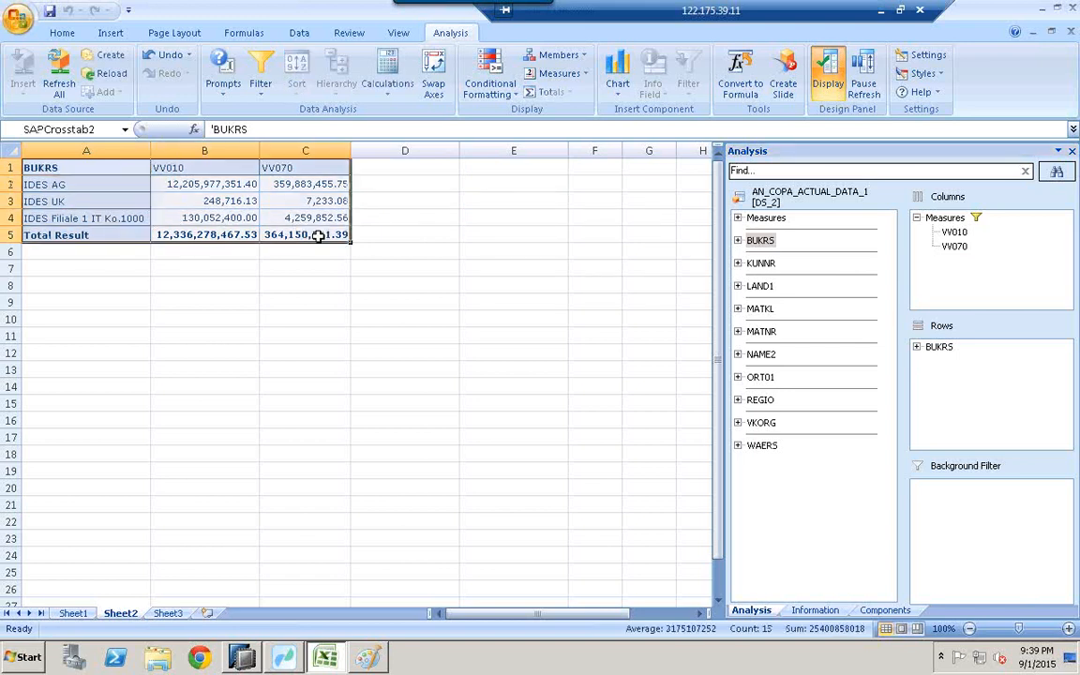
{"action": "left_click", "coordinate": [788, 67]}
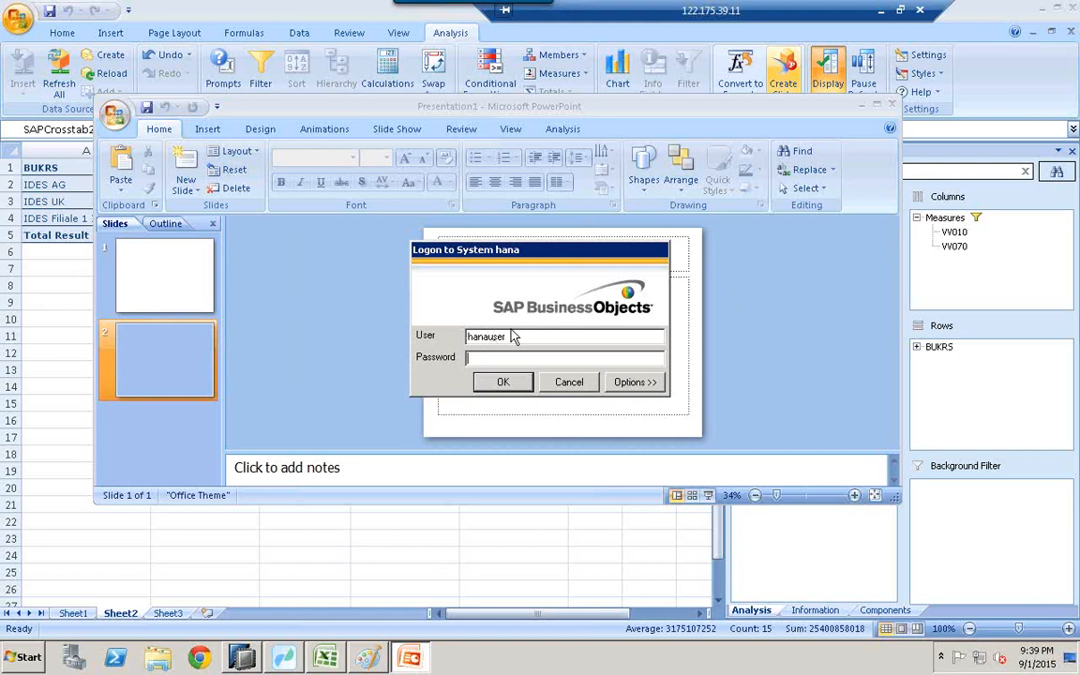
{"action": "type", "text": "********"}
{"action": "left_click", "coordinate": [498, 383]}
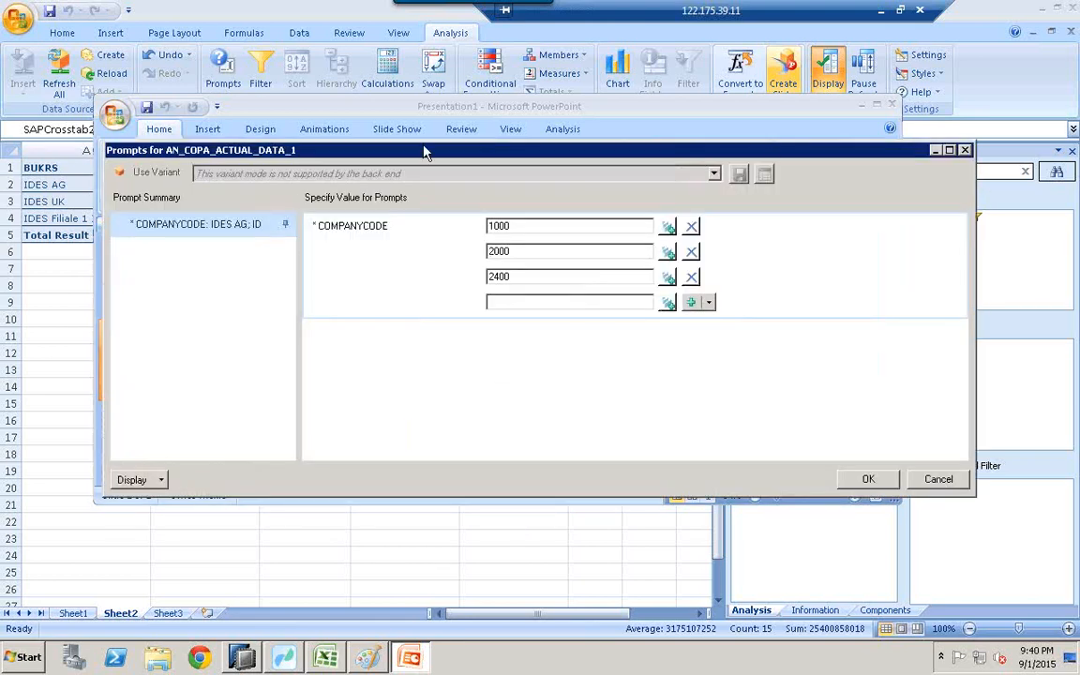
Add company code 2500 (IDES Netherlands) to the COMPANYCODE prompt for the slide
{"action": "left_click", "coordinate": [690, 304]}
{"action": "left_click", "coordinate": [666, 303]}
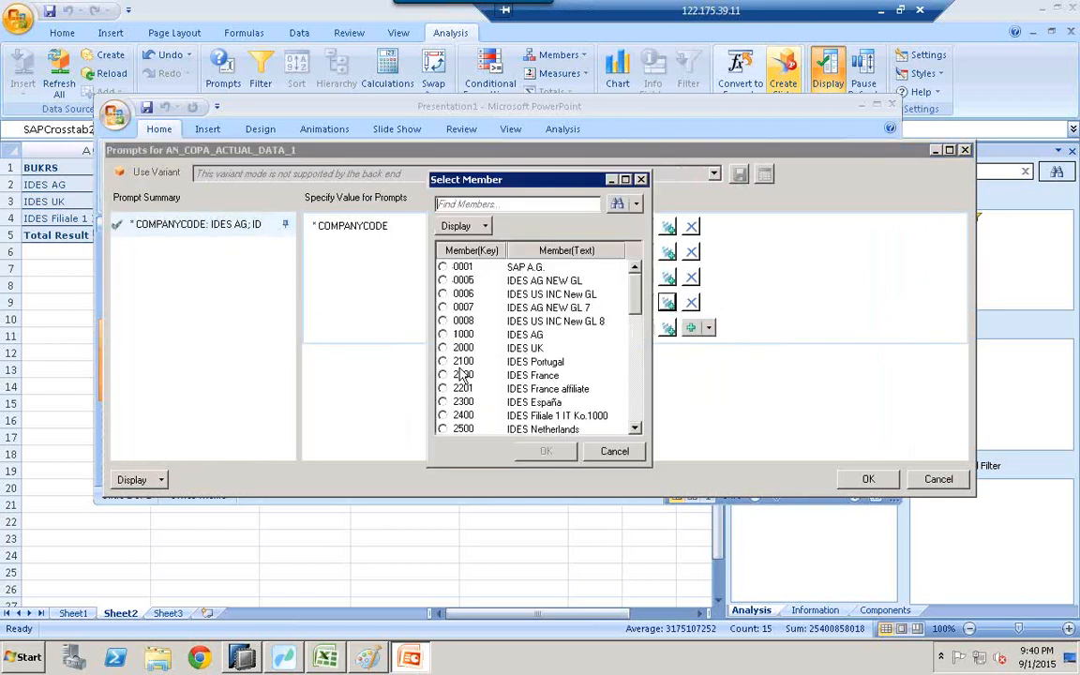
{"action": "left_click", "coordinate": [442, 430]}
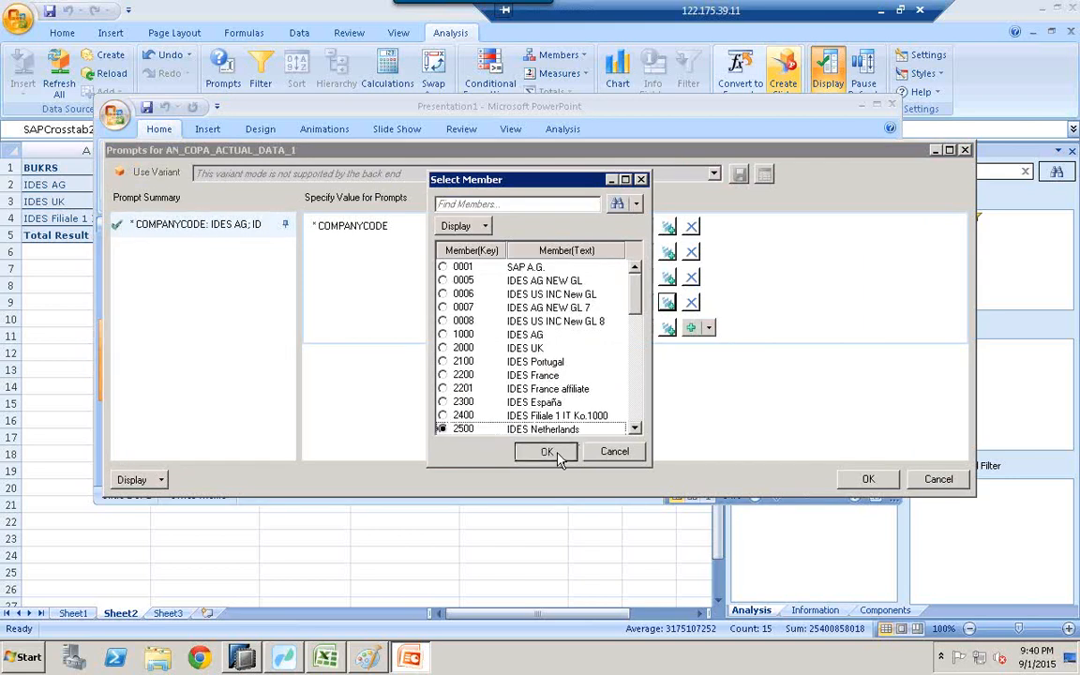
{"action": "left_click", "coordinate": [553, 453]}
Add company code 2200 (IDES France) as the last COMPANYCODE value and load the slide's table
{"action": "left_click", "coordinate": [667, 327]}
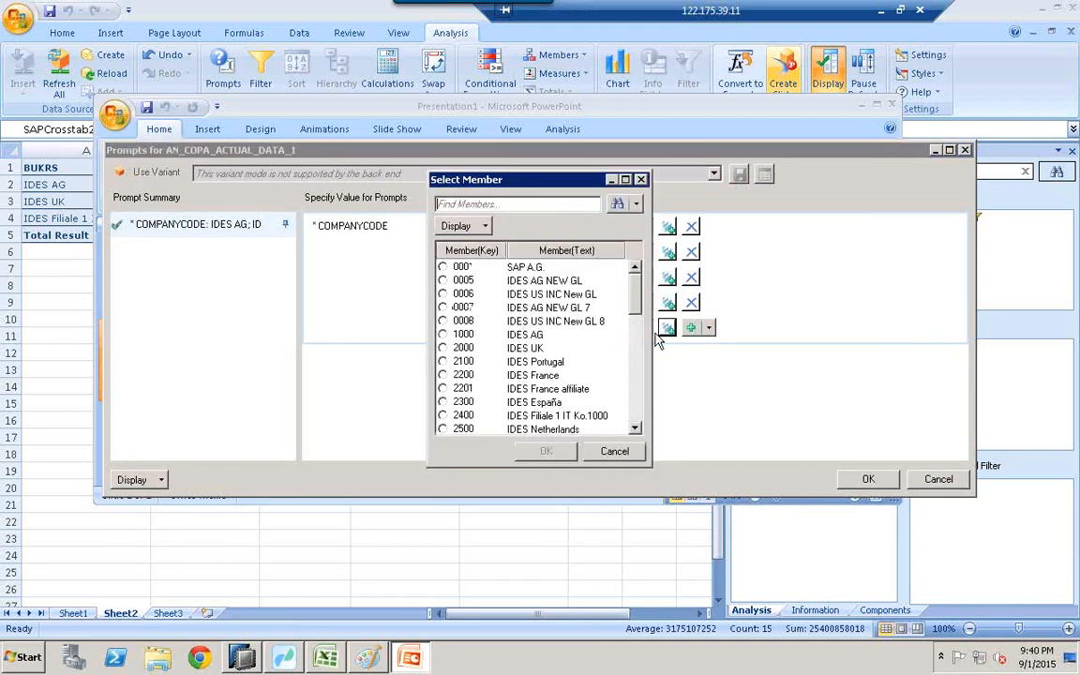
{"action": "left_click", "coordinate": [443, 348]}
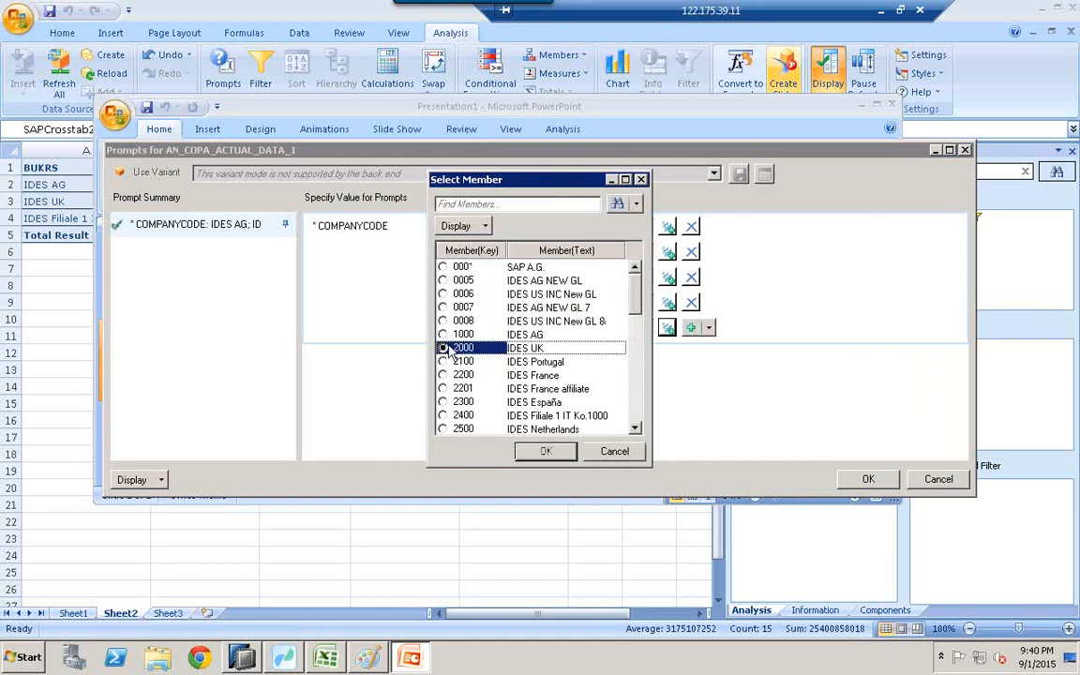
{"action": "left_click", "coordinate": [545, 451]}
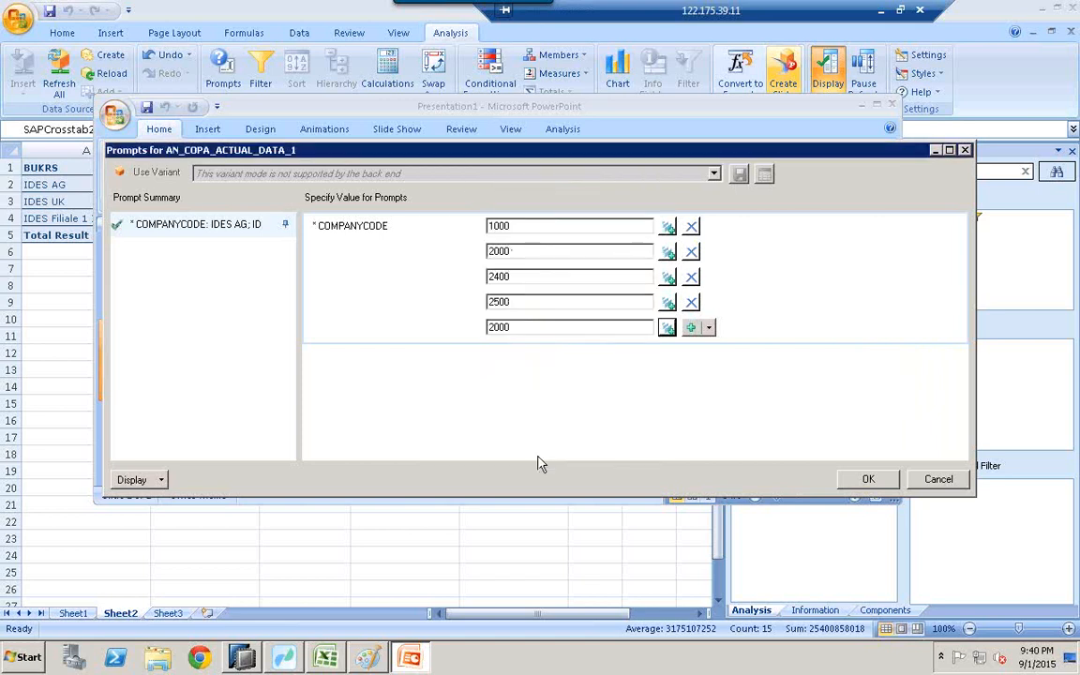
{"action": "left_click", "coordinate": [665, 329]}
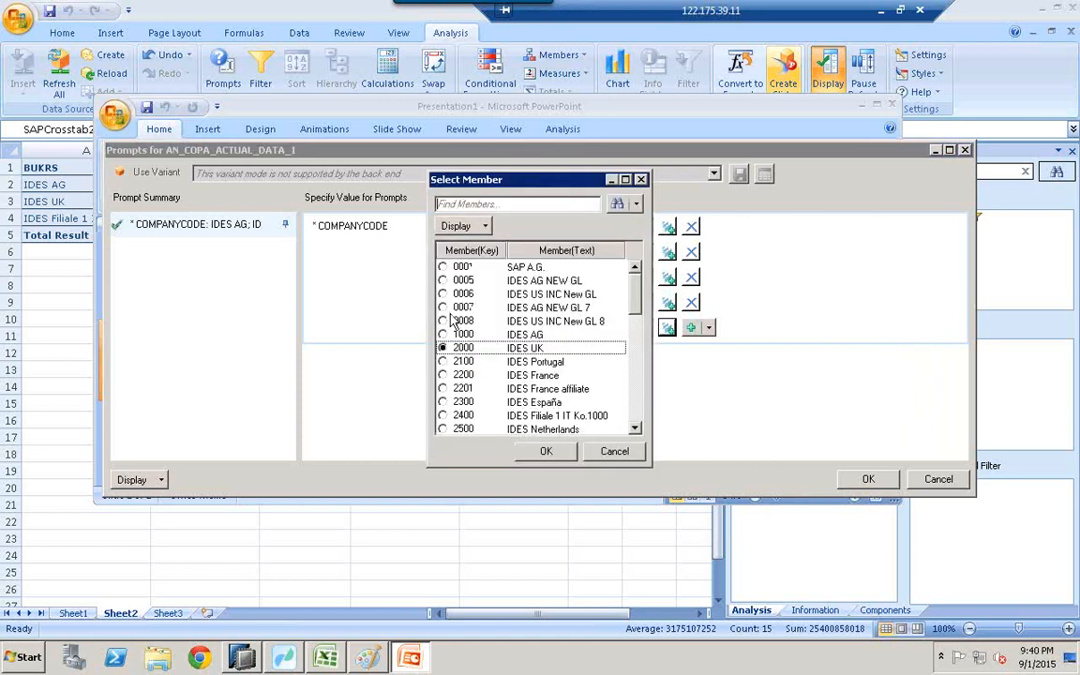
{"action": "left_click", "coordinate": [444, 375]}
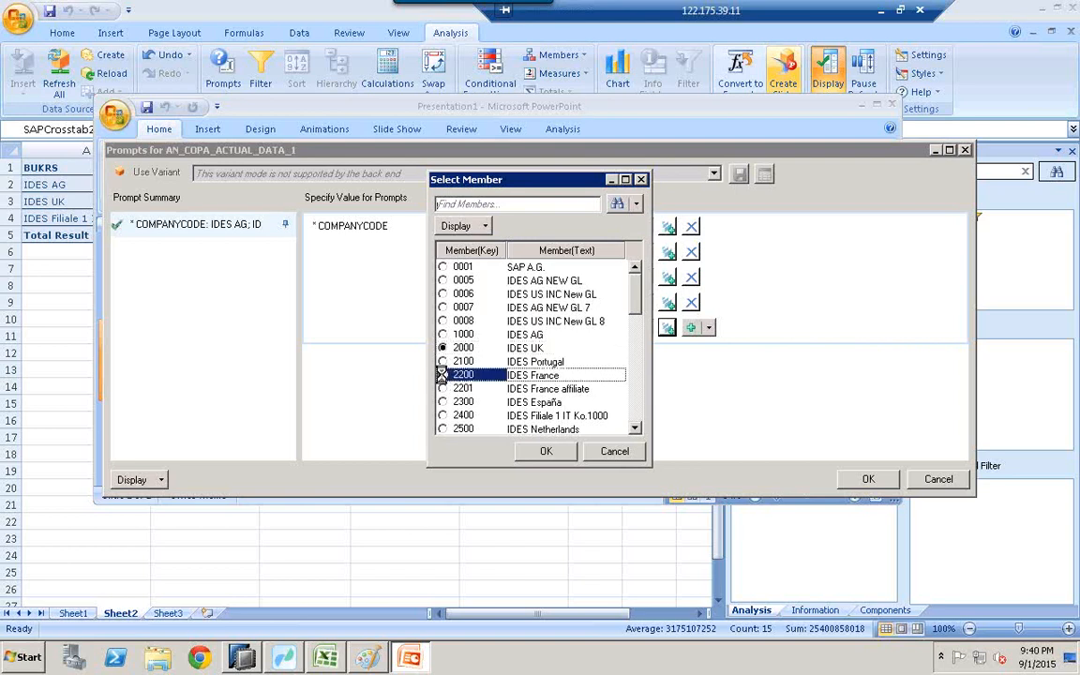
{"action": "left_click", "coordinate": [545, 451]}
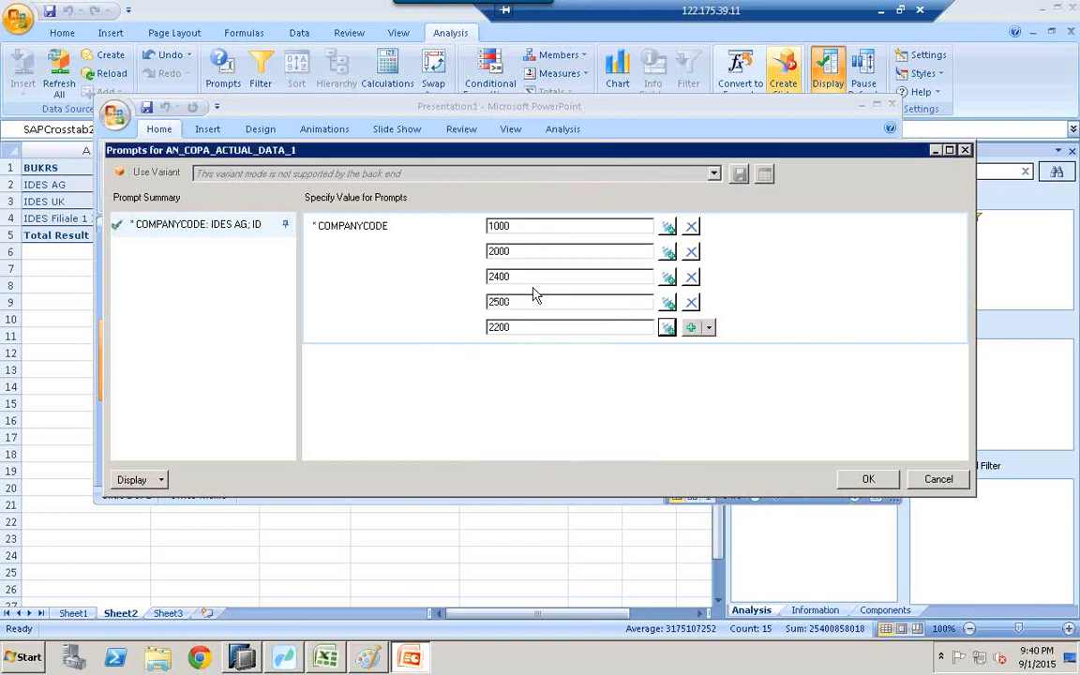
{"action": "left_click", "coordinate": [859, 482]}
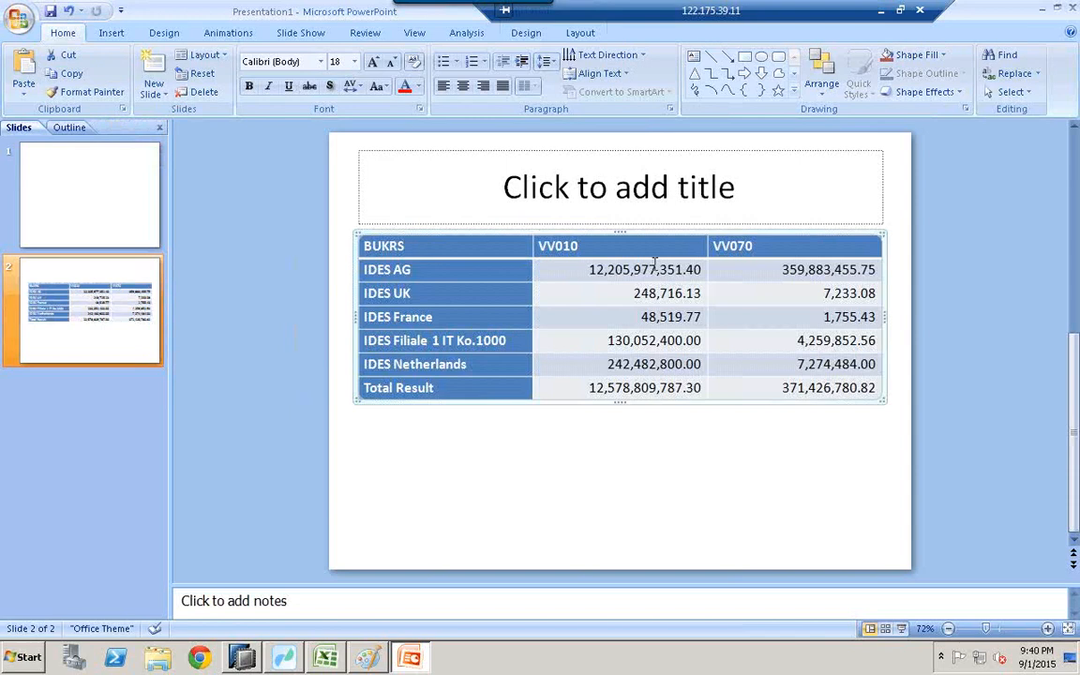
Title the slide "COPA ACTUAL DATA"
{"action": "left_click", "coordinate": [635, 191]}
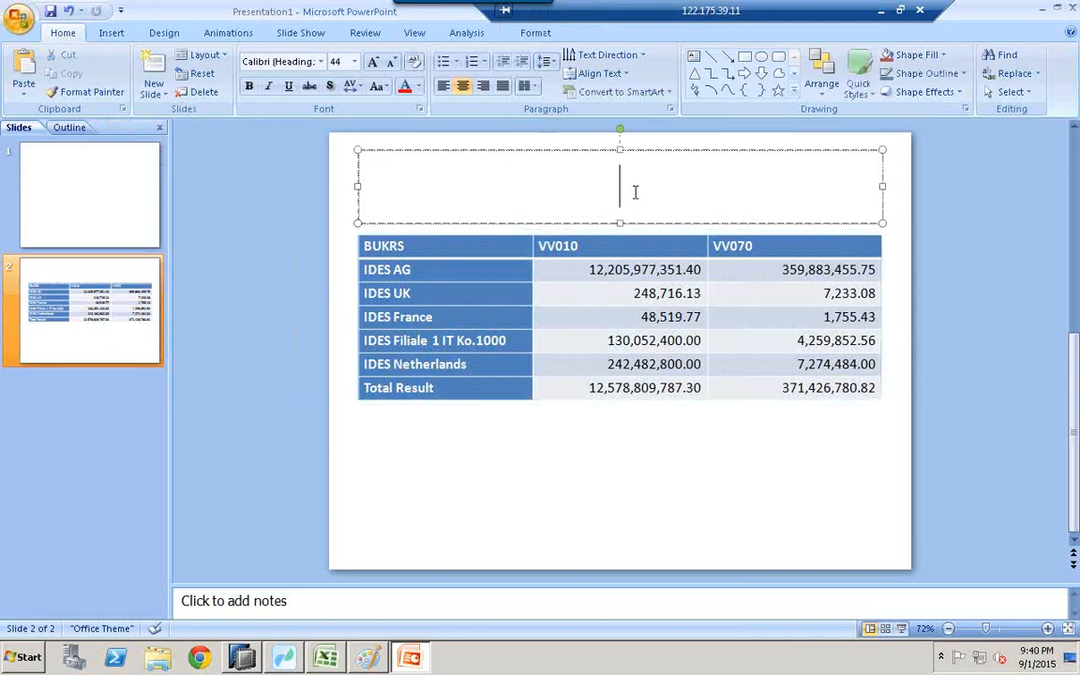
{"action": "type", "text": "copa"}
{"action": "key", "text": "BackSpace"}
{"action": "key", "text": "BackSpace"}
{"action": "key", "text": "BackSpace"}
{"action": "key", "text": "BackSpace"}
{"action": "type", "text": "COPA "}
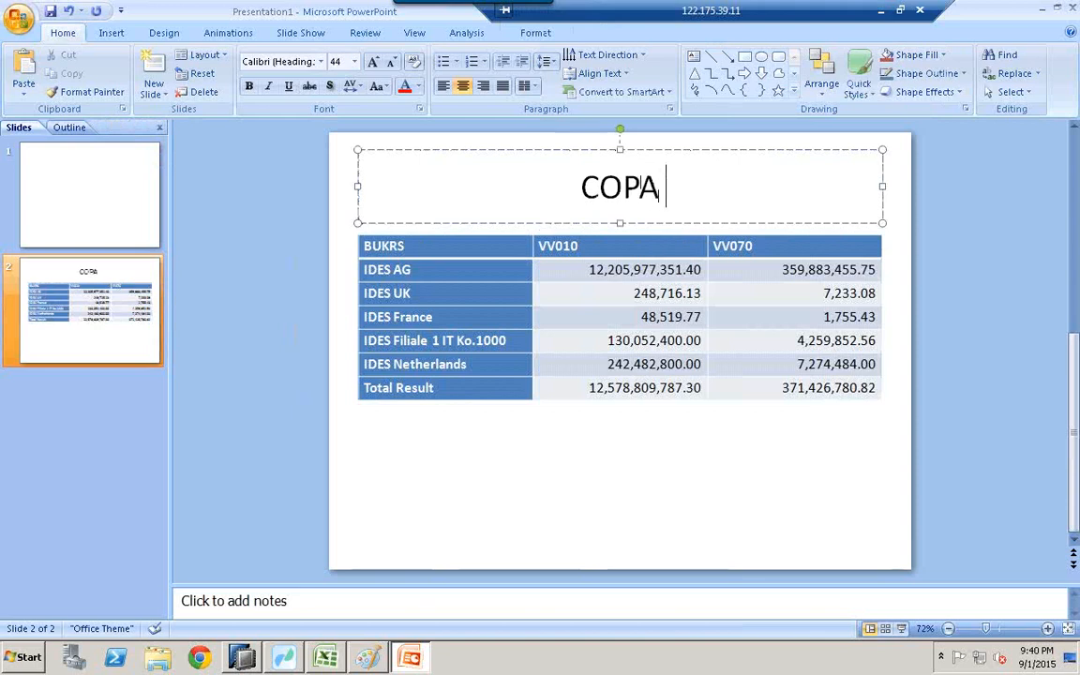
{"action": "type", "text": "ACTUAL DATA"}
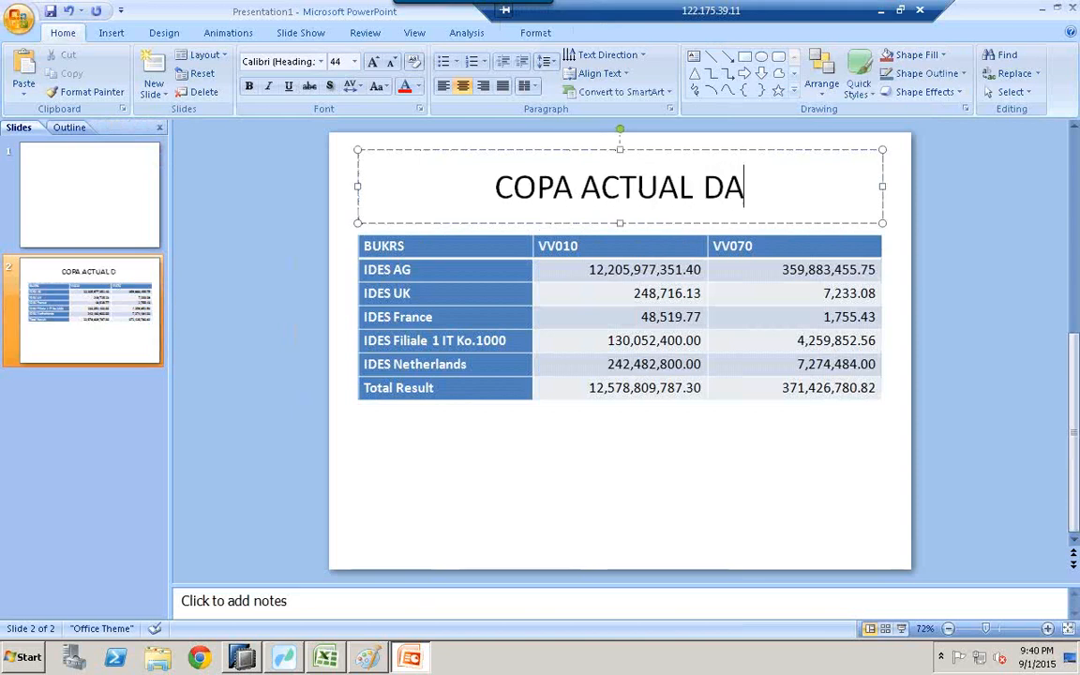
{"action": "left_click", "coordinate": [631, 459]}
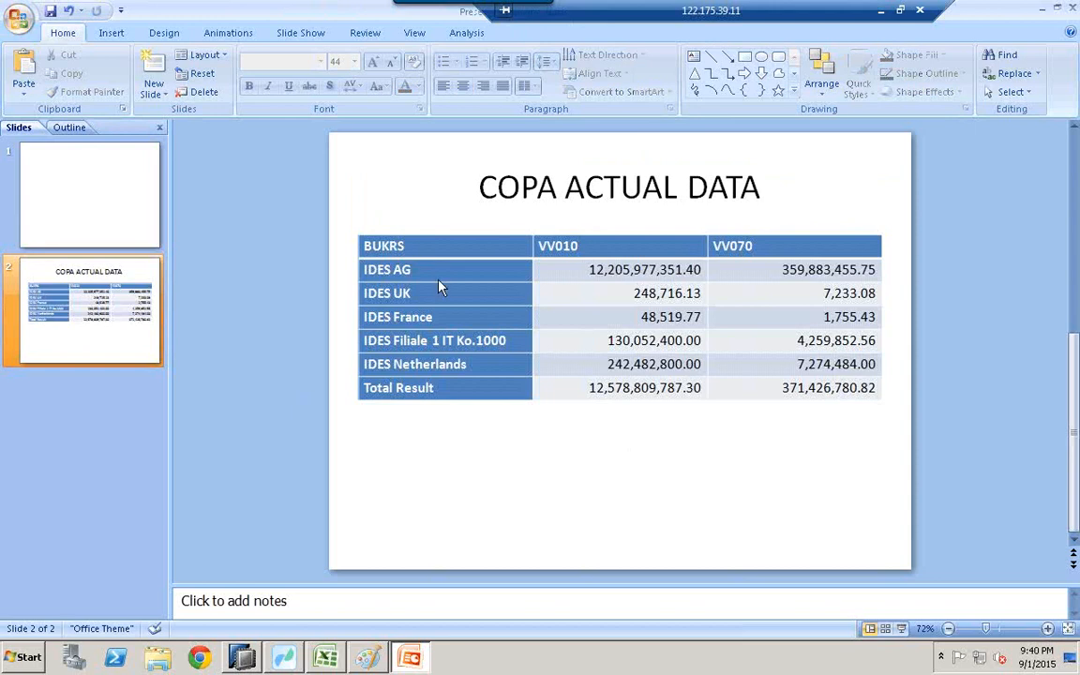
Remove company codes 2200 and 2500 from the presentation's COMPANYCODE prompt and update the table
{"action": "left_click", "coordinate": [466, 36]}
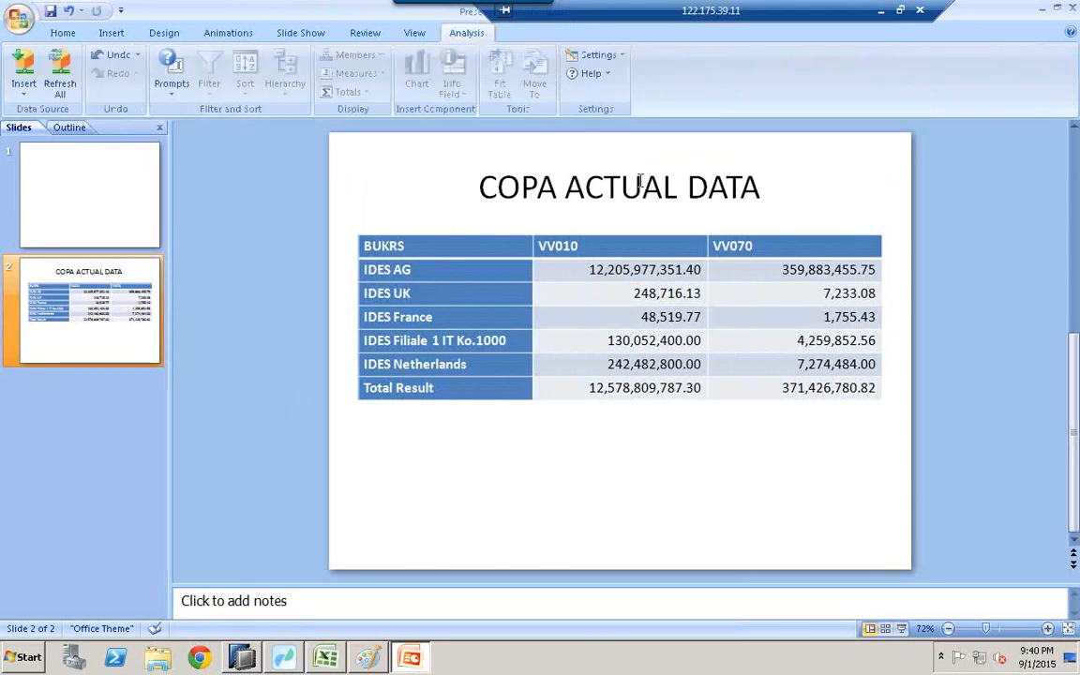
{"action": "left_click", "coordinate": [172, 93]}
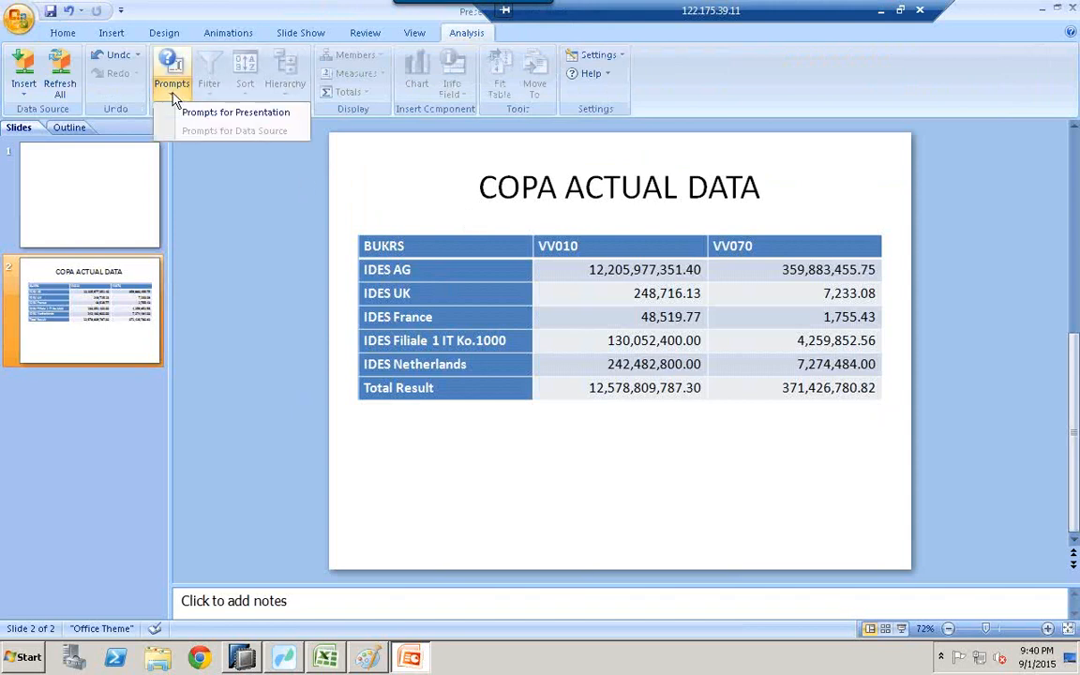
{"action": "left_click", "coordinate": [223, 115]}
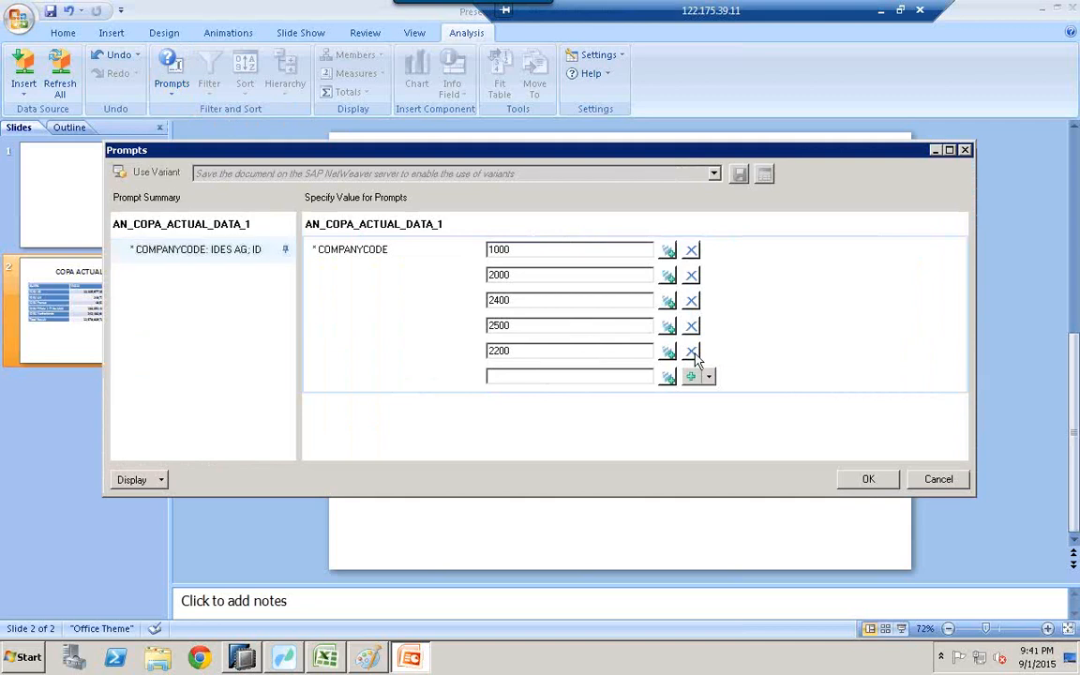
{"action": "left_click", "coordinate": [692, 352]}
{"action": "left_click", "coordinate": [691, 325]}
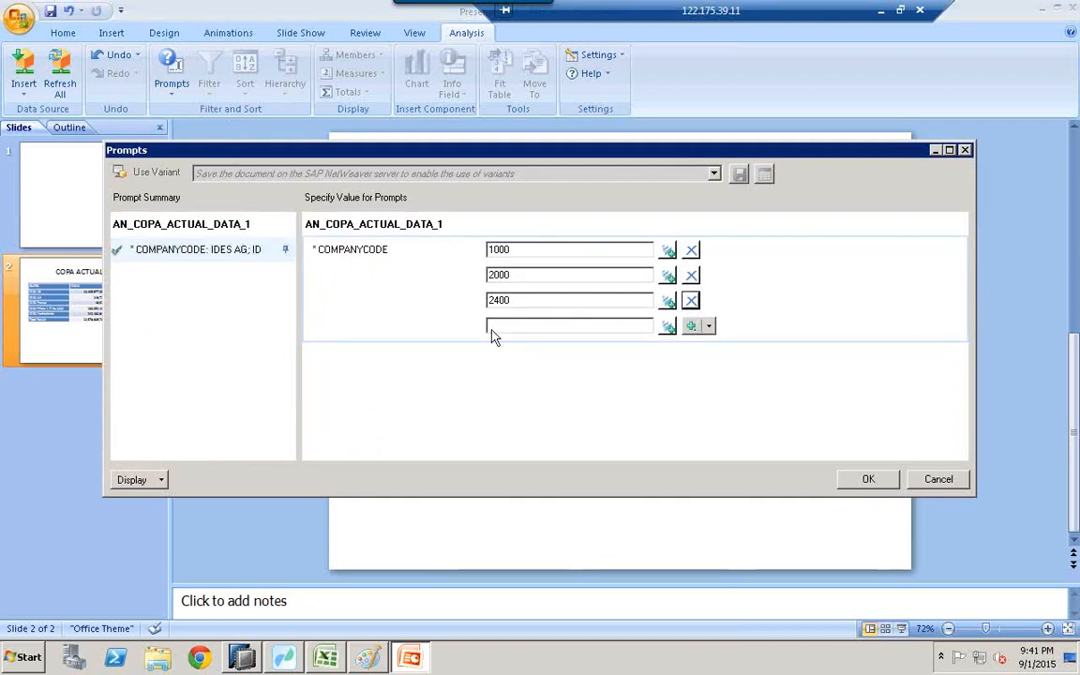
{"action": "left_click", "coordinate": [878, 480]}
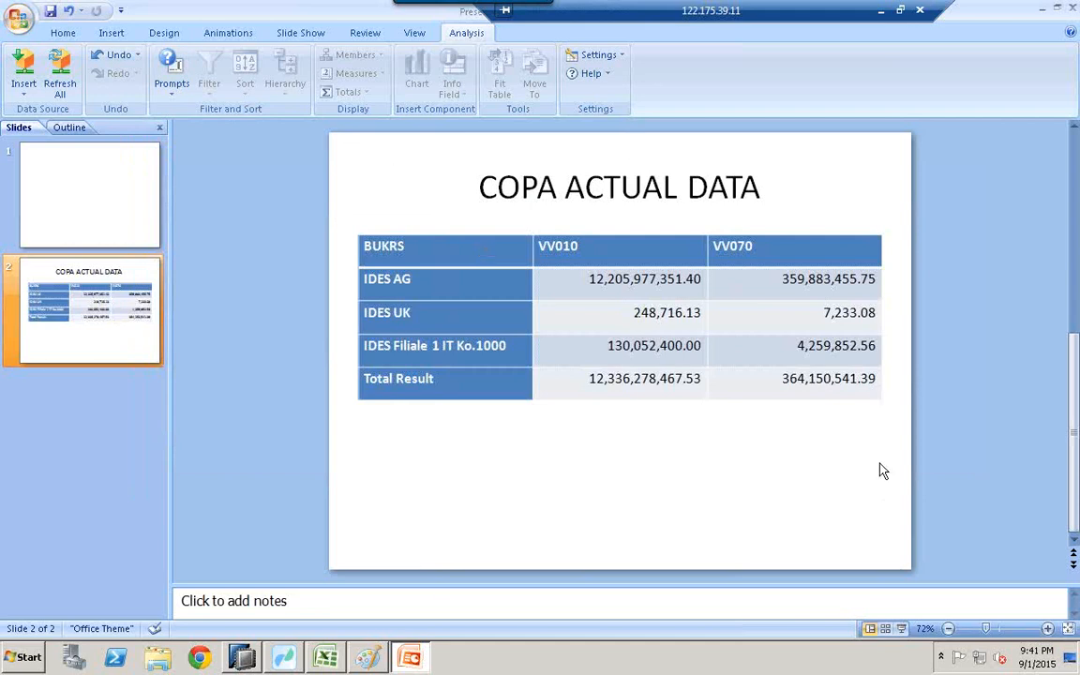
Switch back to Excel and review the company names shown in the crosstab's BUKRS column
{"action": "left_click", "coordinate": [327, 659]}
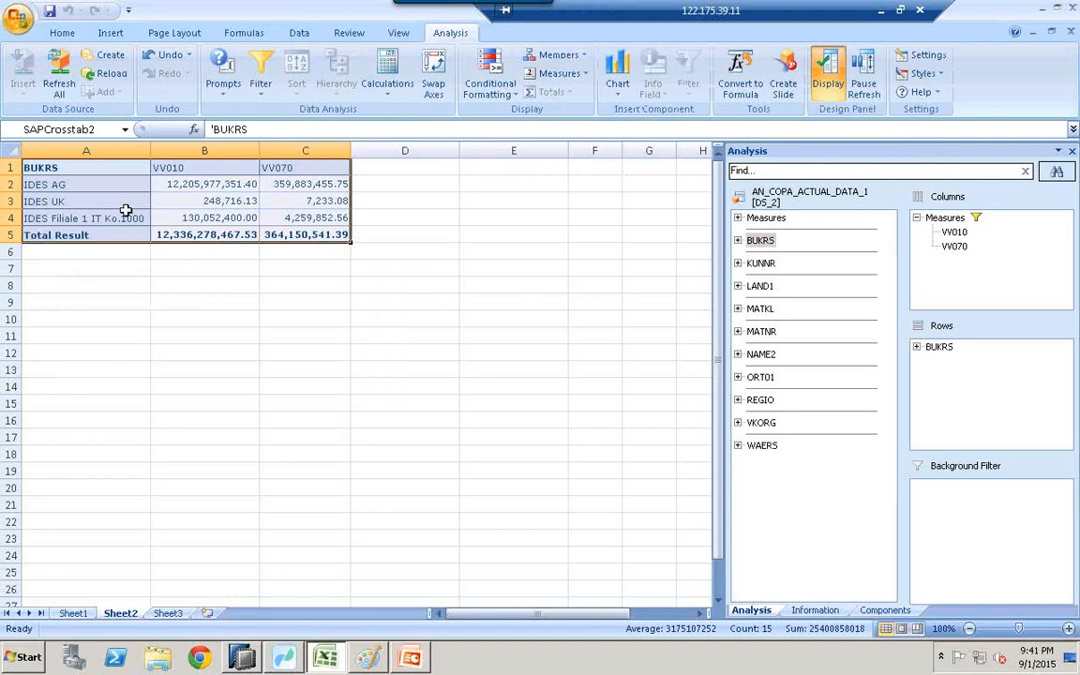
{"action": "left_click", "coordinate": [57, 170]}
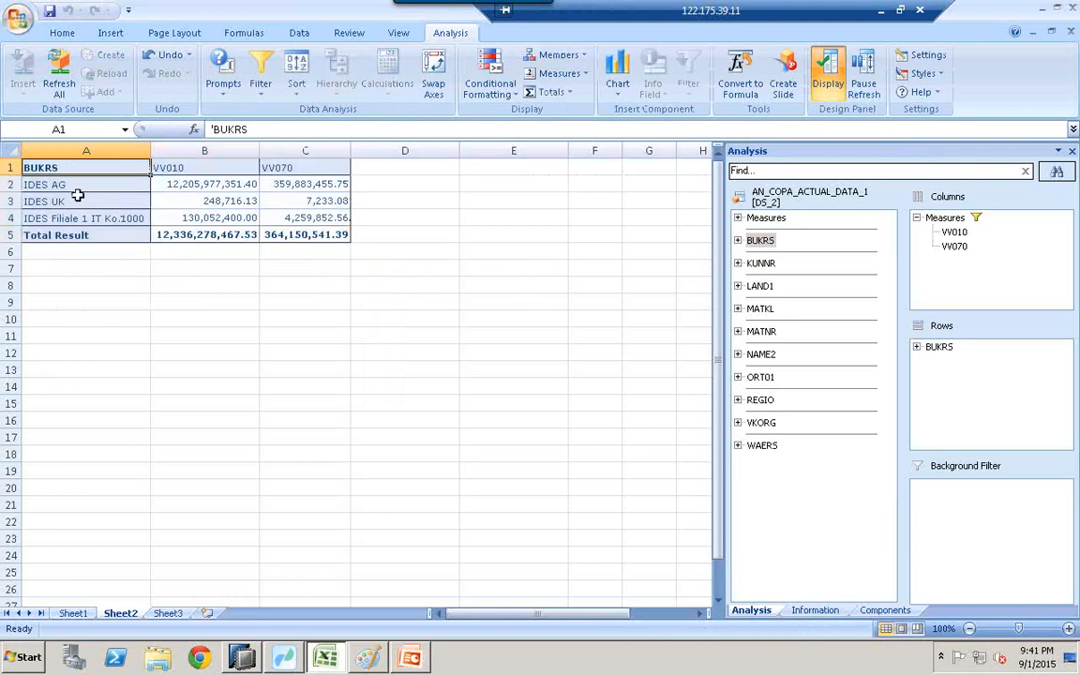
{"action": "left_click_drag", "start_coordinate": [75, 166], "coordinate": [81, 217]}
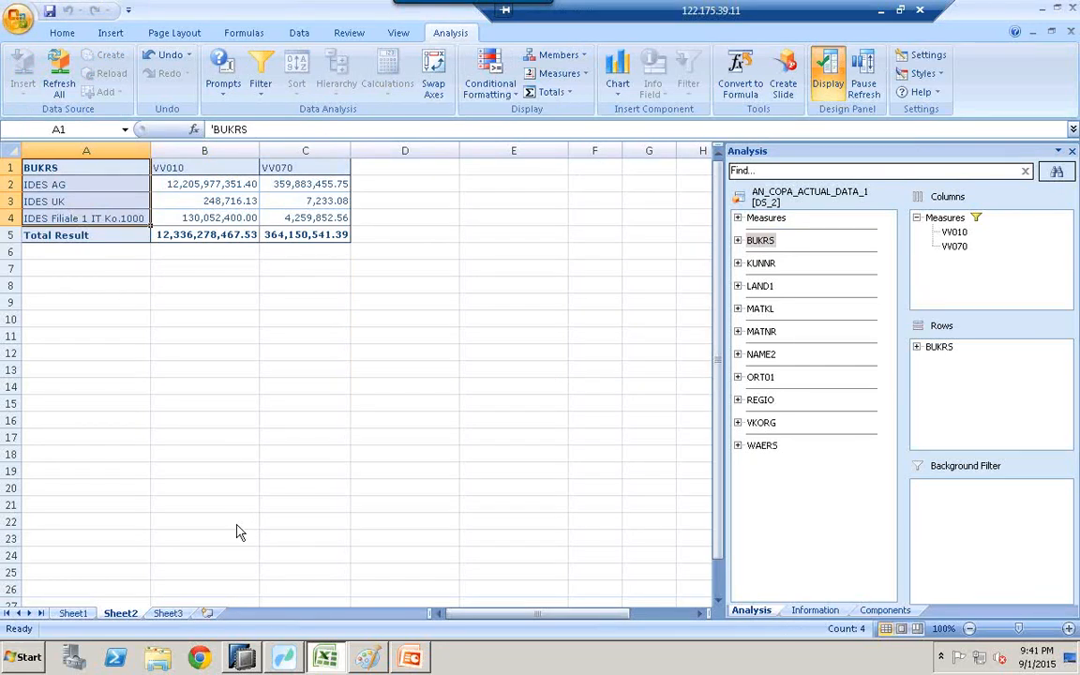
Switch to SAP HANA Studio, open the AT_COMPANYCODE attribute view from the logical join, and check the label column assigned to BUKRS
{"action": "left_click", "coordinate": [241, 661]}
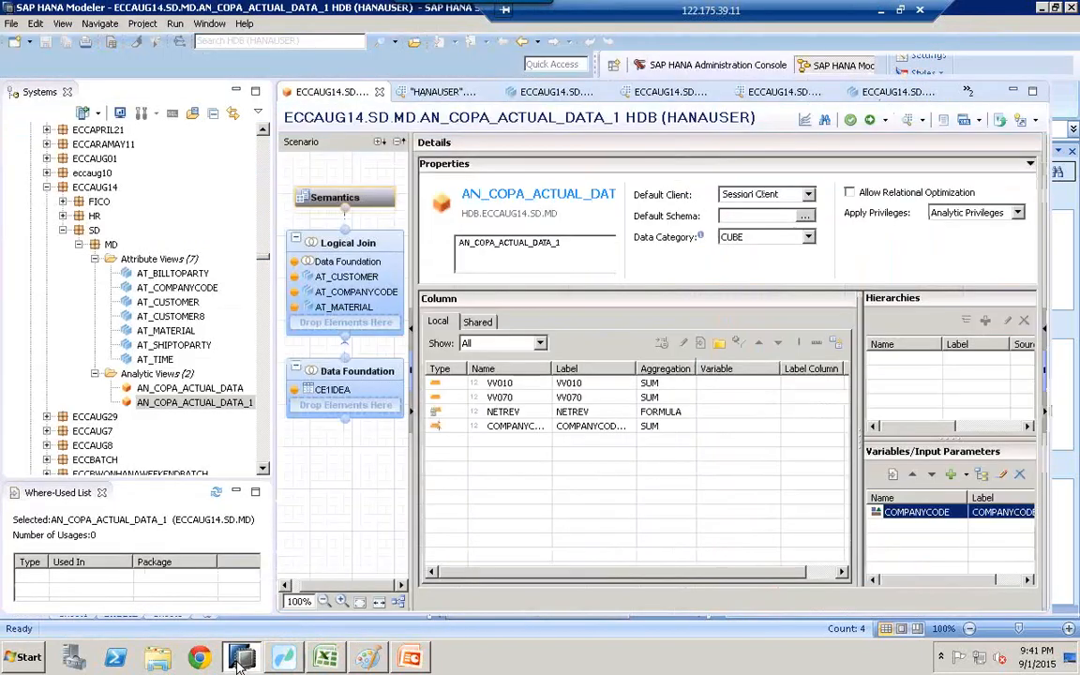
{"action": "left_click", "coordinate": [355, 298]}
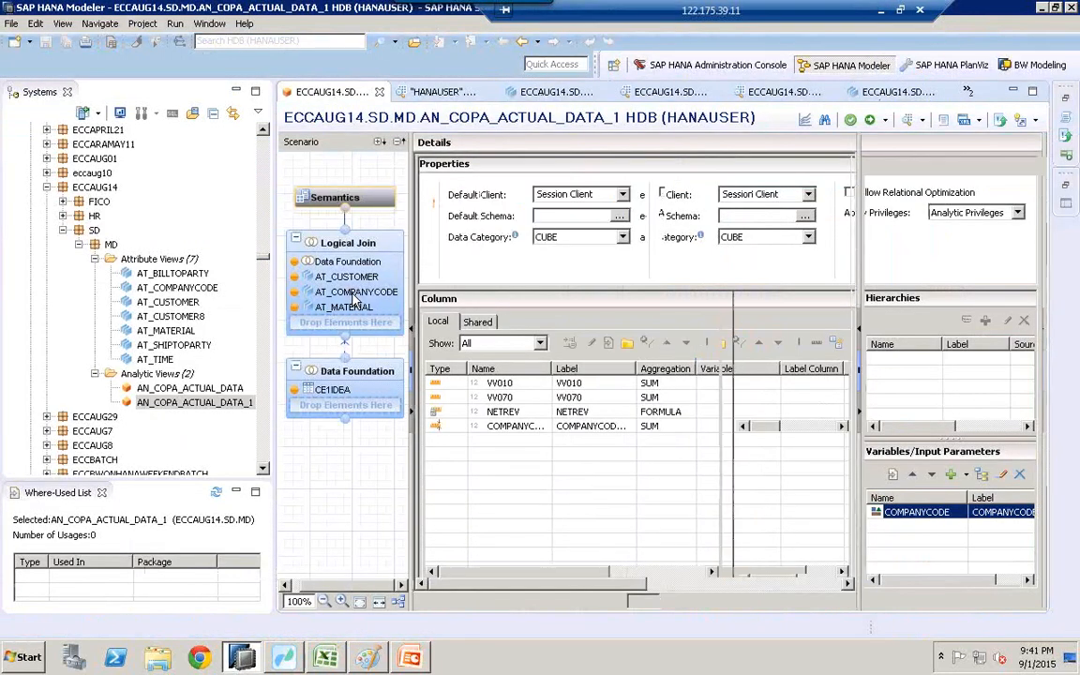
{"action": "right_click", "coordinate": [354, 298]}
{"action": "left_click", "coordinate": [385, 303]}
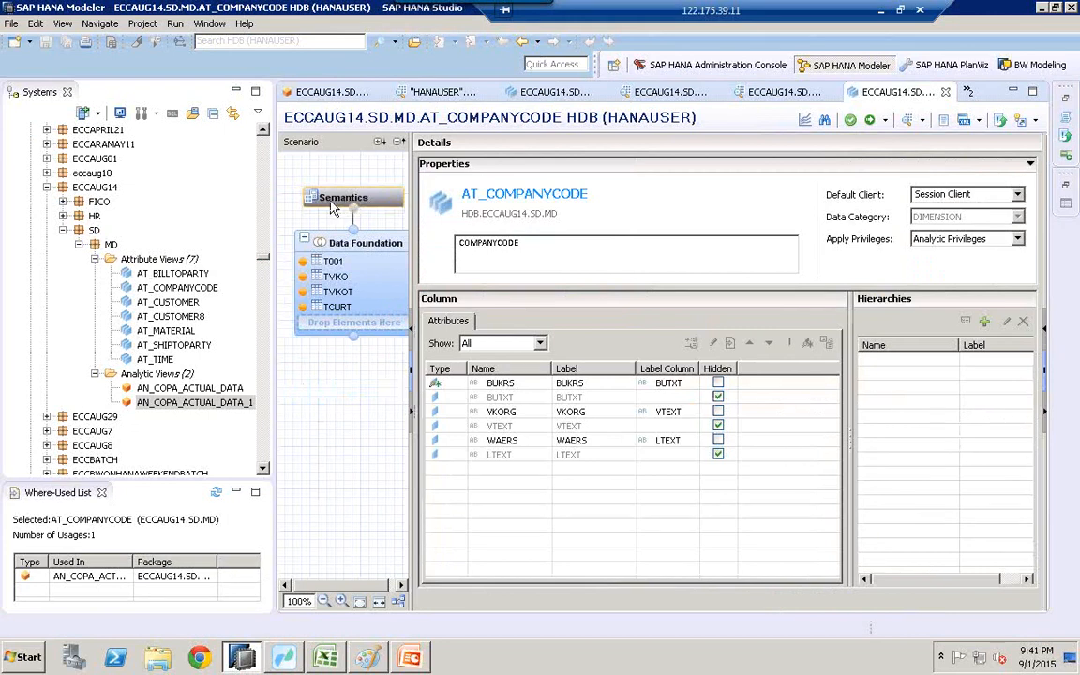
{"action": "double_click", "coordinate": [500, 383]}
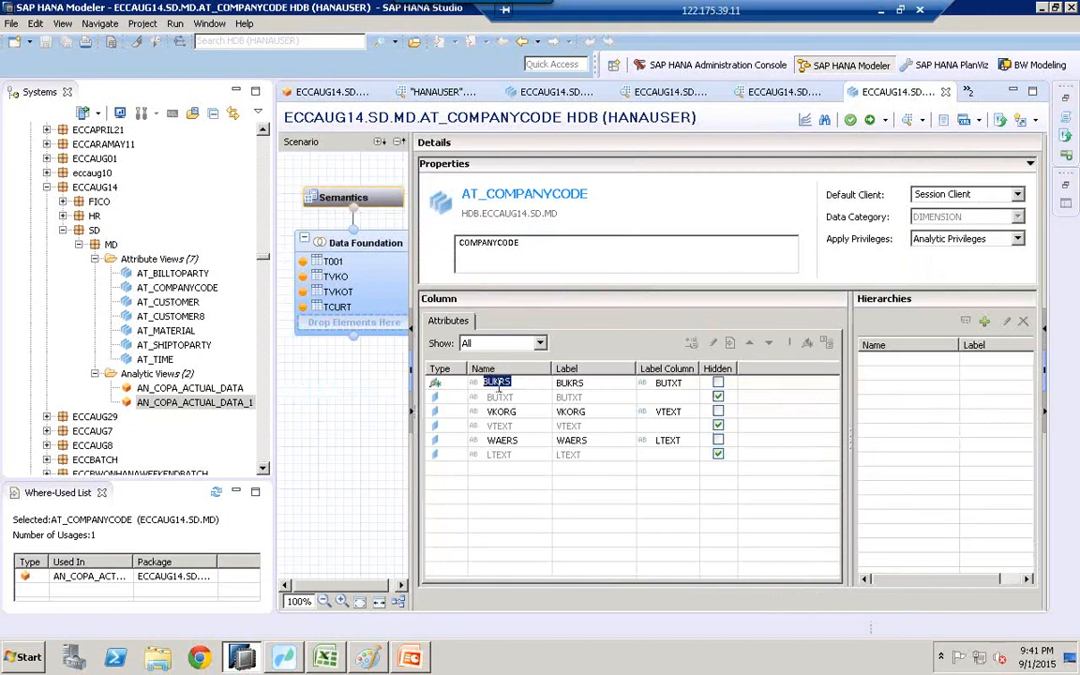
{"action": "left_click", "coordinate": [670, 383]}
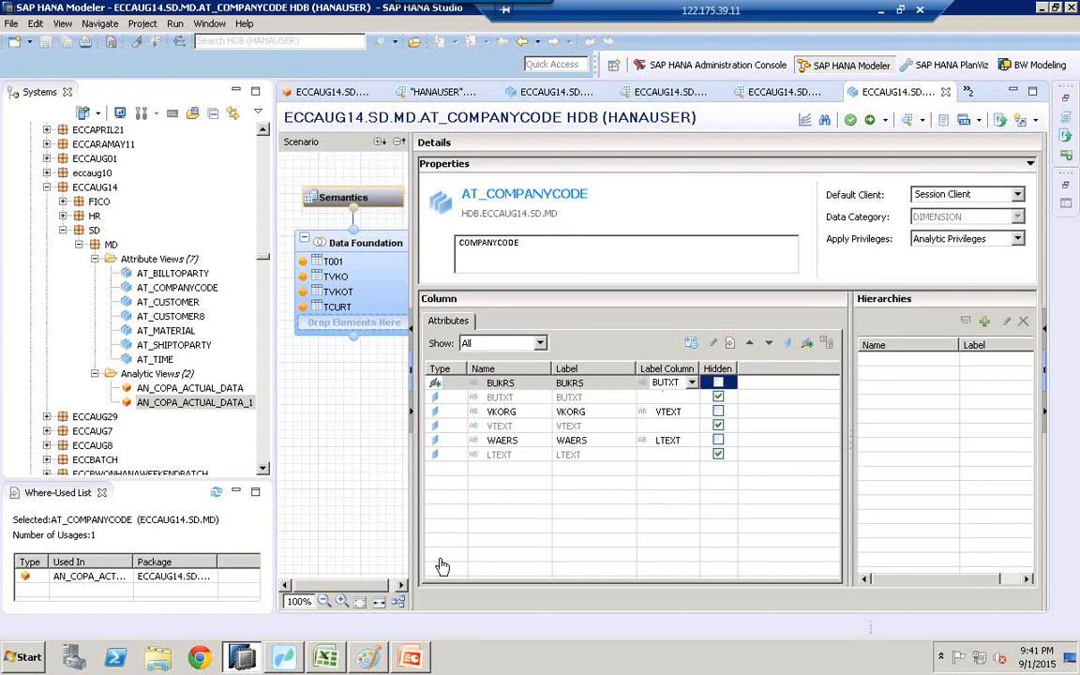
Switch to Excel and display the BUKRS members in the crosstab as key and text
{"action": "left_click", "coordinate": [328, 659]}
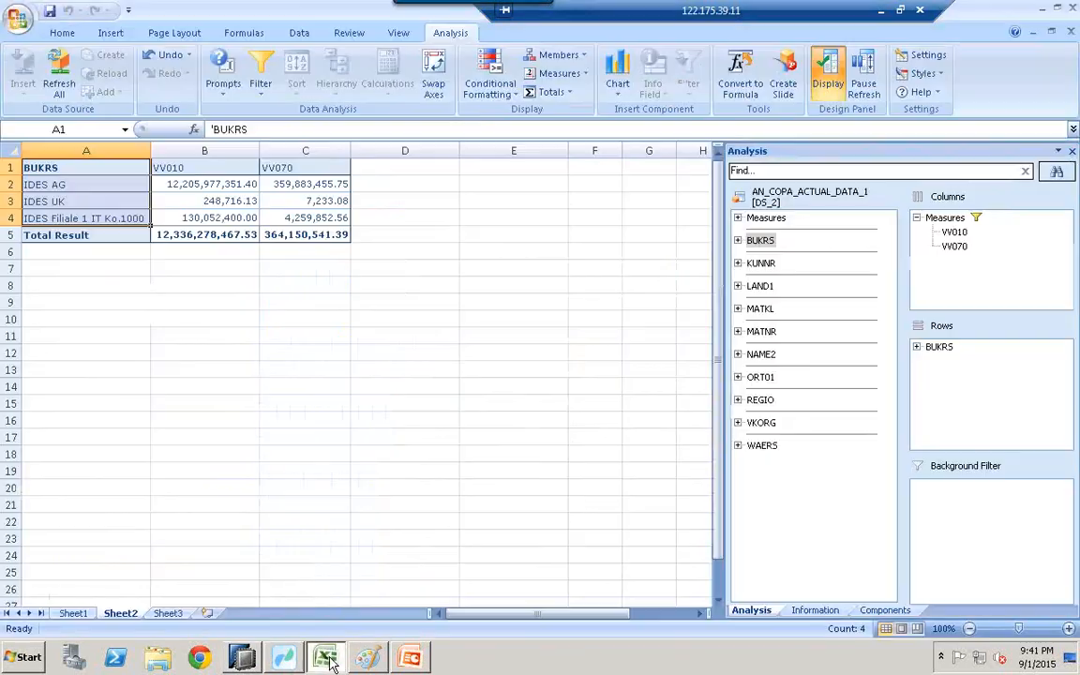
{"action": "left_click", "coordinate": [62, 183]}
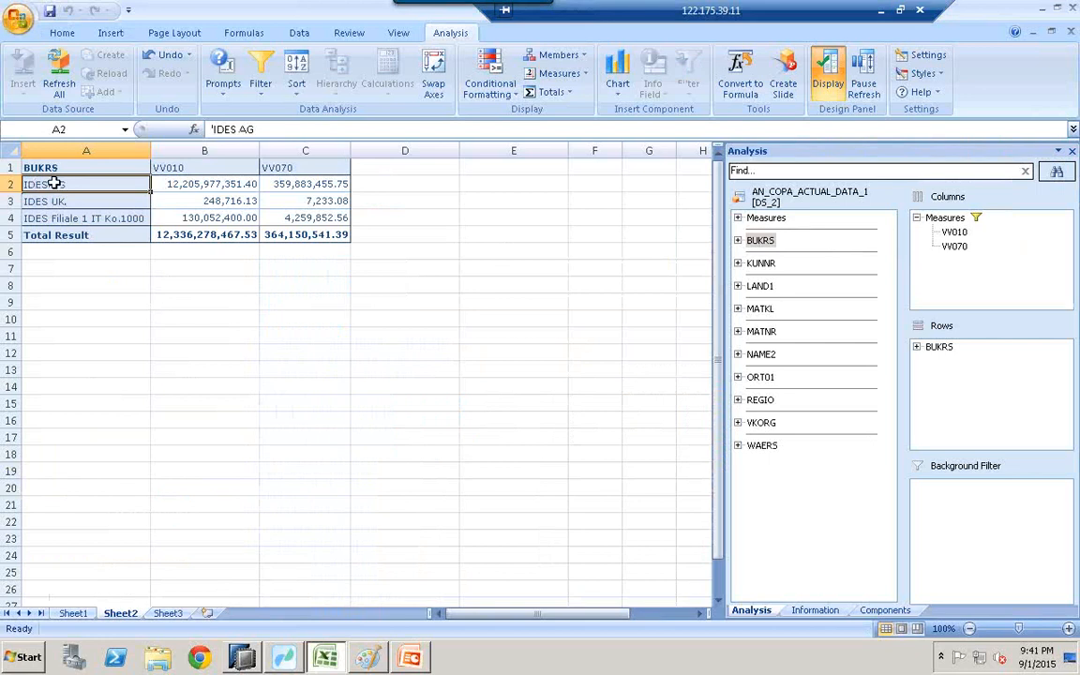
{"action": "left_click", "coordinate": [40, 169]}
{"action": "key", "text": "Down"}
{"action": "left_click", "coordinate": [89, 168]}
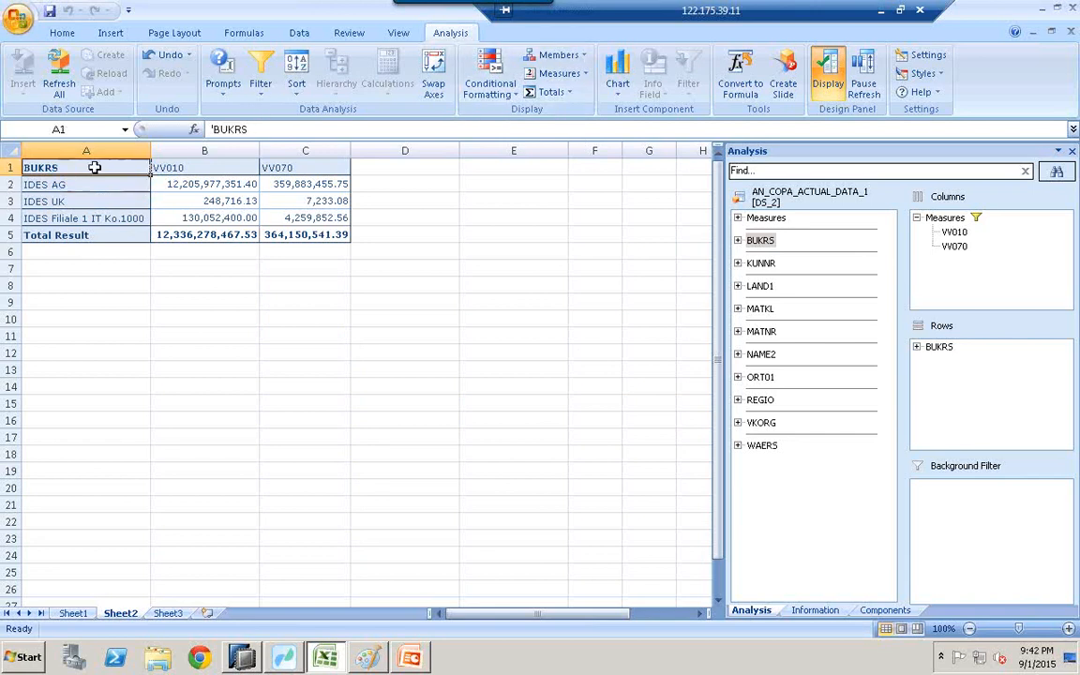
{"action": "left_click", "coordinate": [573, 58]}
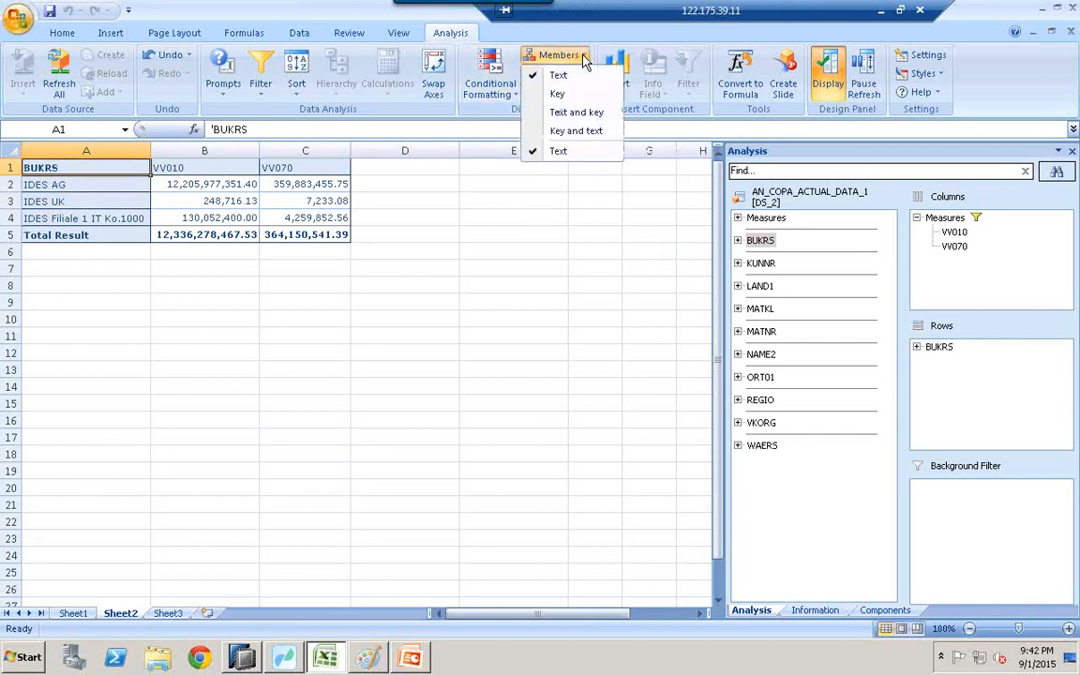
{"action": "left_click", "coordinate": [571, 132]}
{"action": "left_click", "coordinate": [36, 185]}
{"action": "key", "text": "Right"}
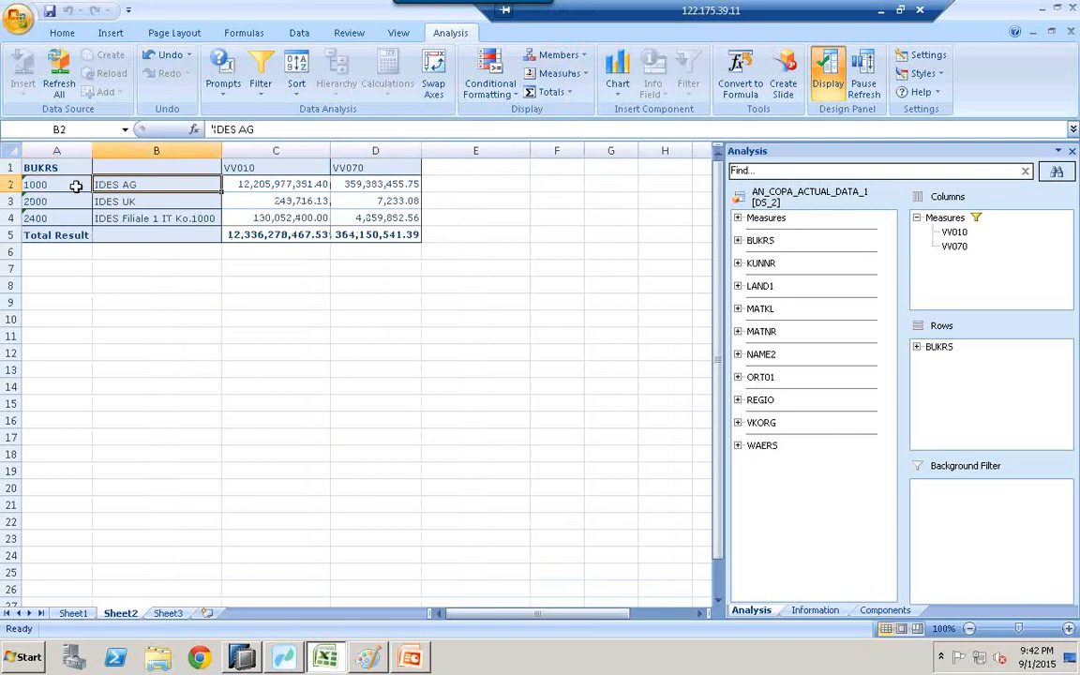
{"action": "left_click", "coordinate": [40, 185]}
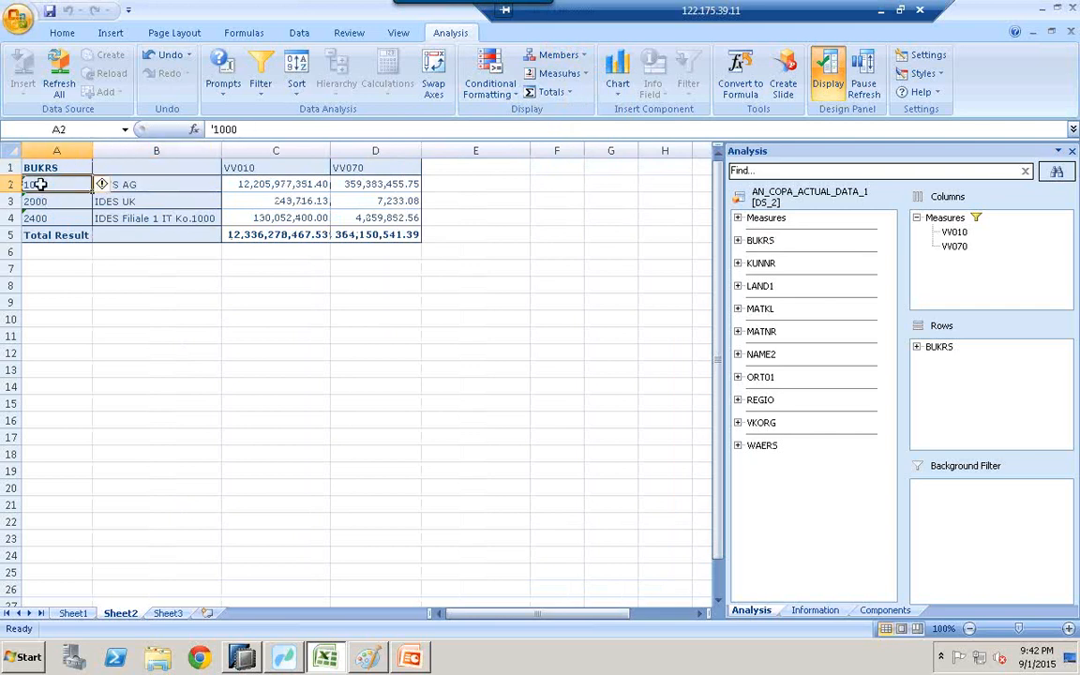
{"action": "left_click", "coordinate": [133, 185]}
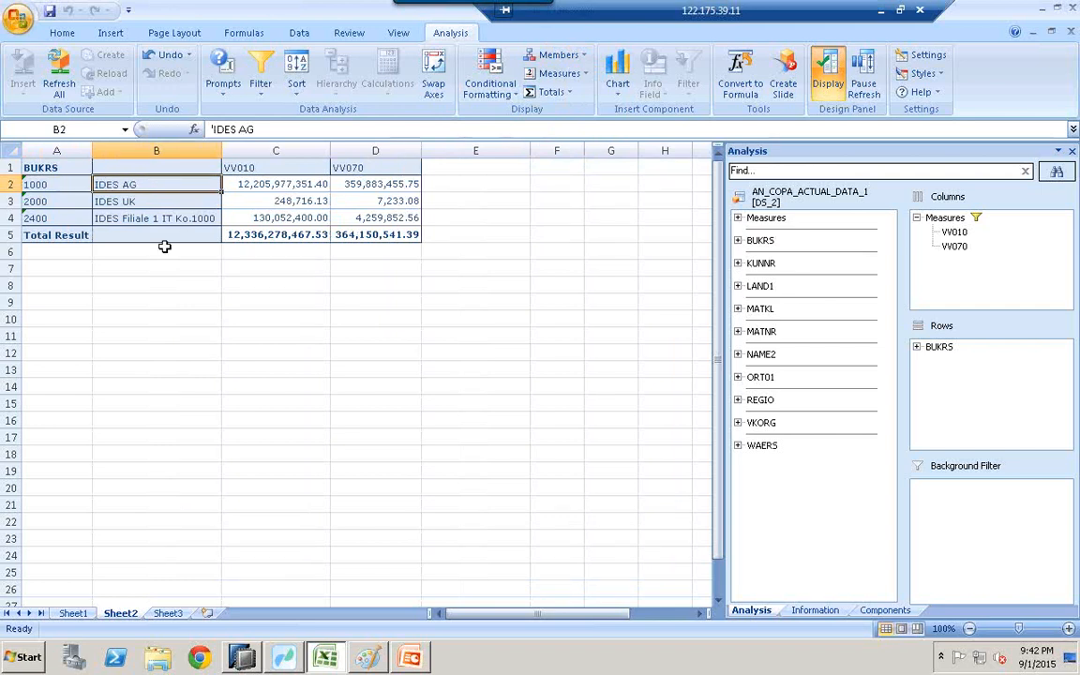
Switch to SAP HANA Studio and check the label columns assigned to BUKRS and VKORG in the AT_COMPANYCODE attribute view
{"action": "left_click", "coordinate": [242, 657]}
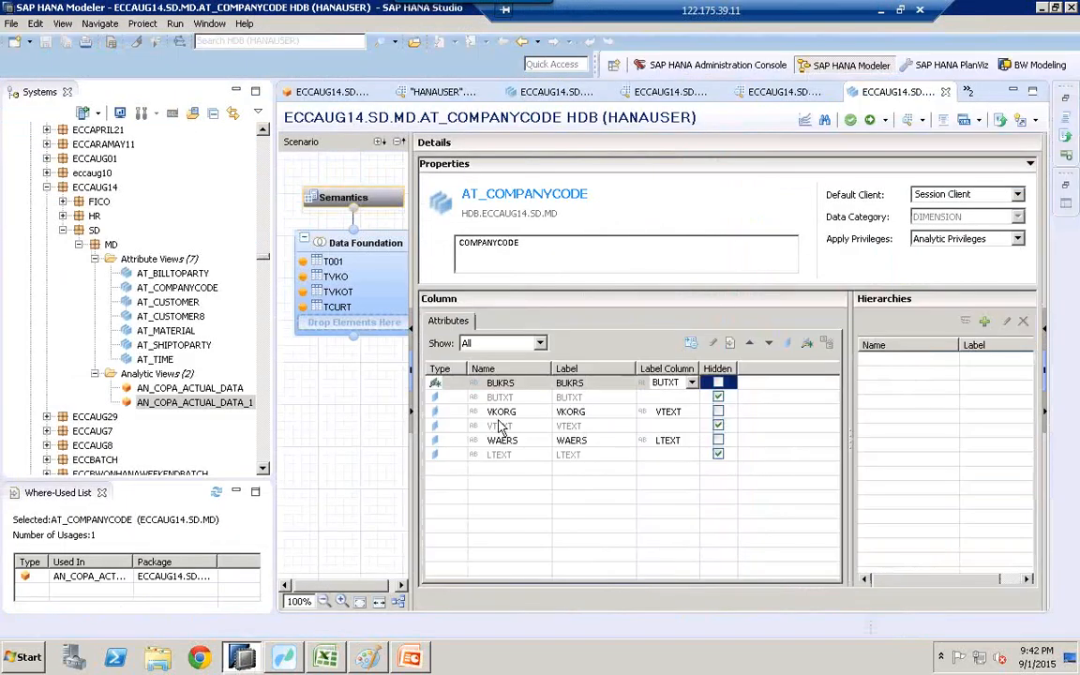
{"action": "left_click", "coordinate": [504, 382]}
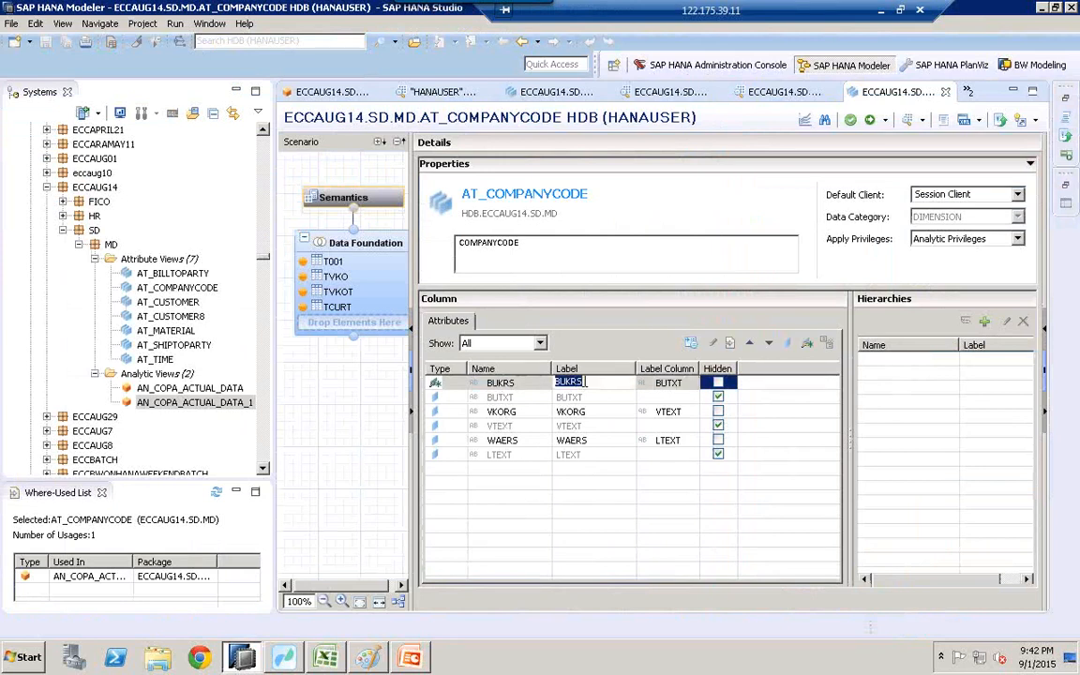
{"action": "left_click", "coordinate": [581, 383]}
{"action": "left_click", "coordinate": [662, 387]}
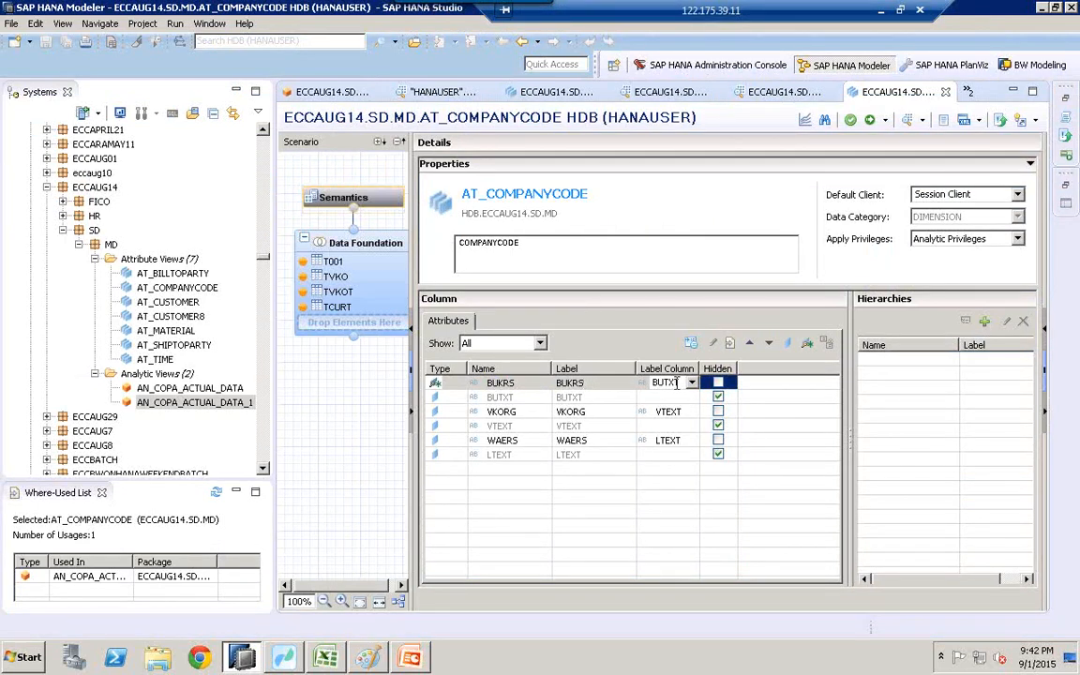
{"action": "left_click", "coordinate": [576, 414]}
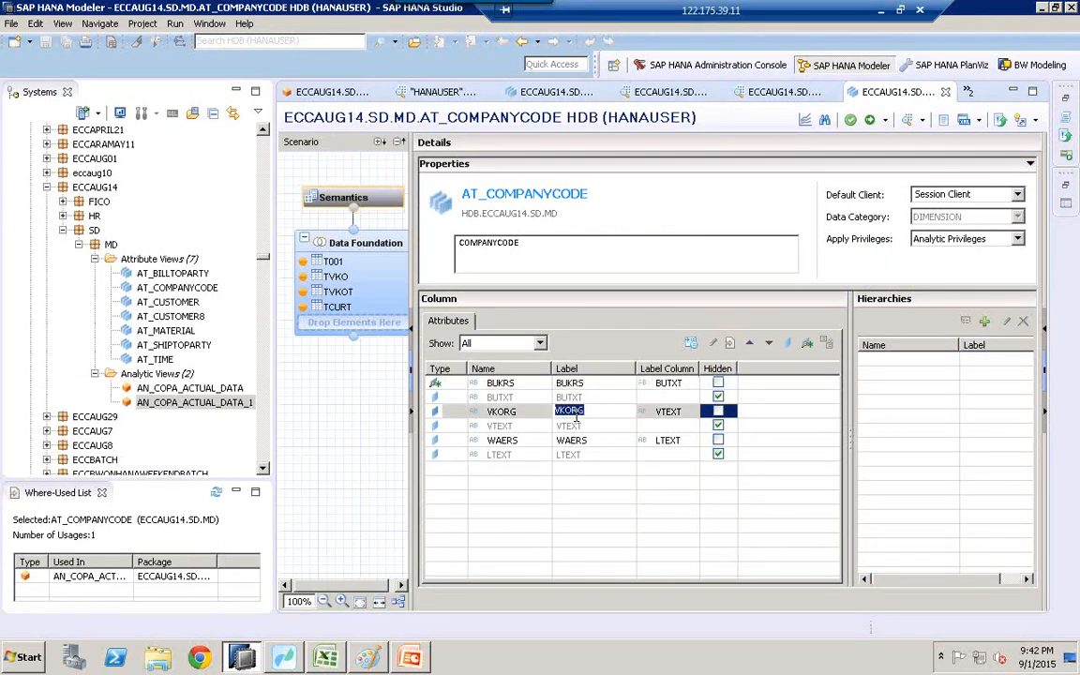
{"action": "left_click", "coordinate": [659, 414]}
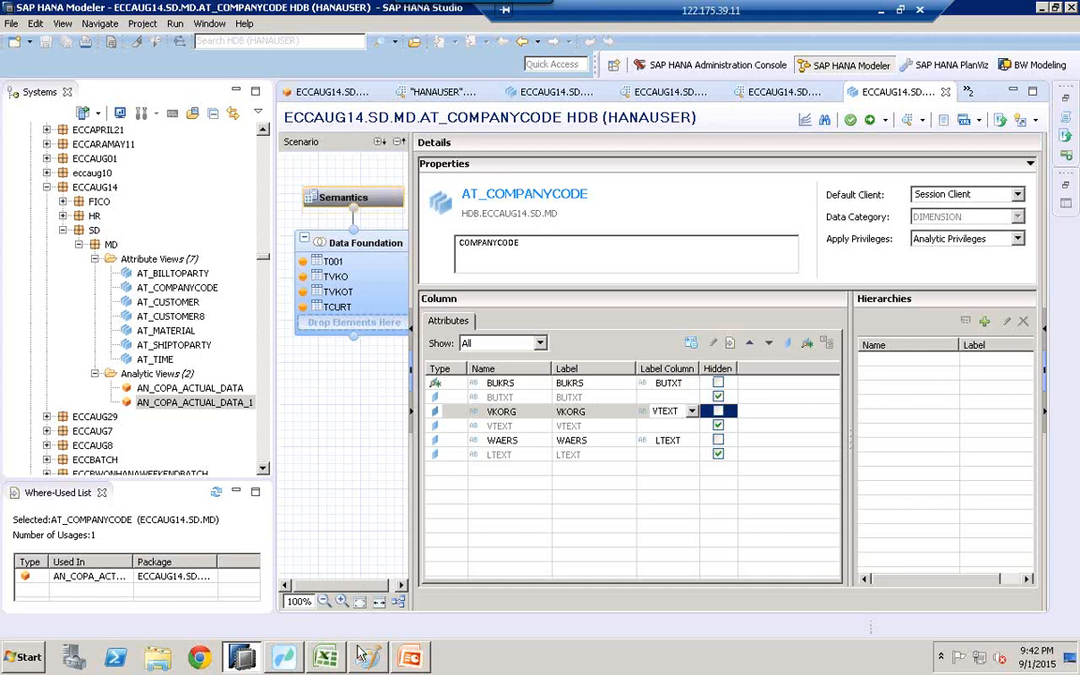
Switch back to Excel, add VKORG to the crosstab rows below BUKRS, and remove it again
{"action": "left_click", "coordinate": [328, 659]}
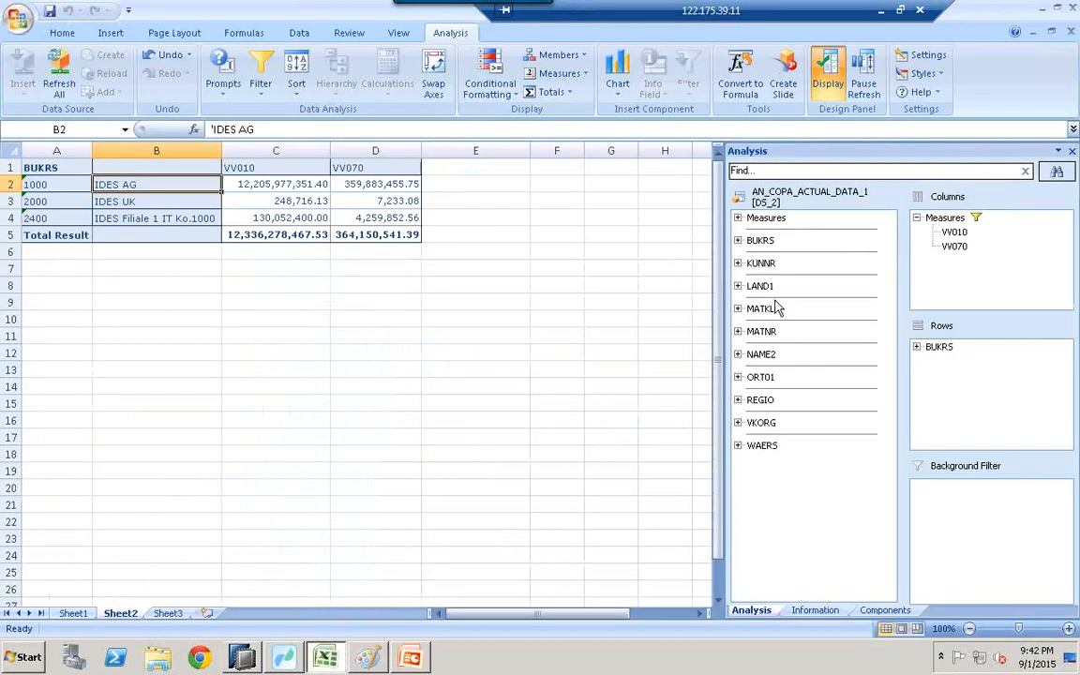
{"action": "left_click", "coordinate": [756, 424]}
{"action": "left_click_drag", "start_coordinate": [756, 428], "coordinate": [972, 394]}
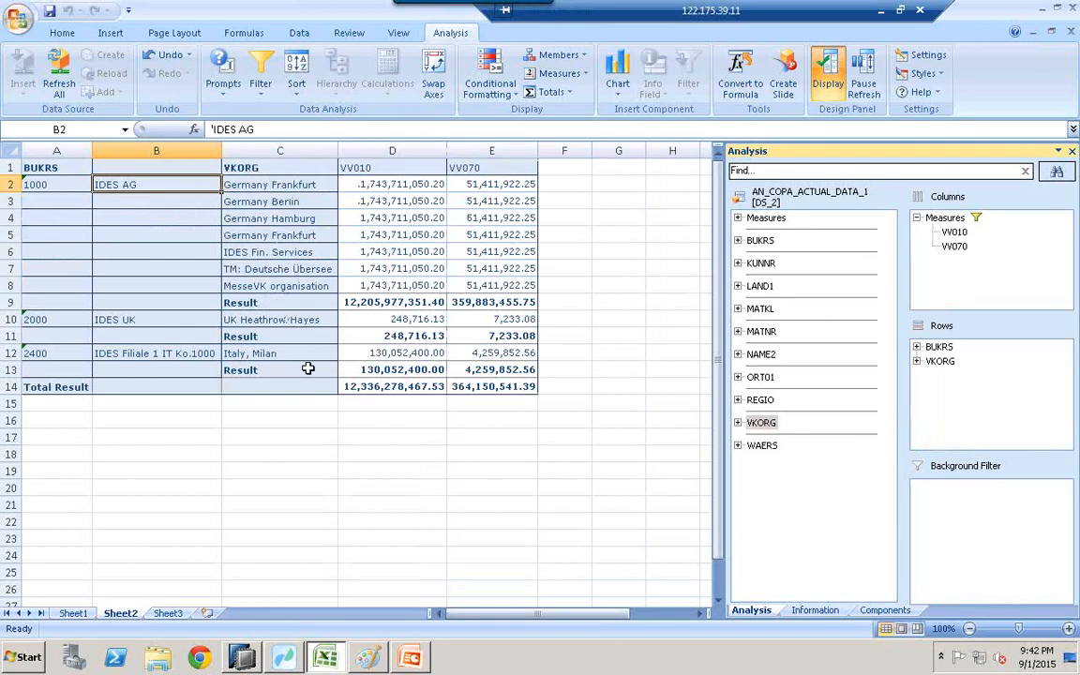
{"action": "left_click_drag", "start_coordinate": [942, 364], "coordinate": [827, 405]}
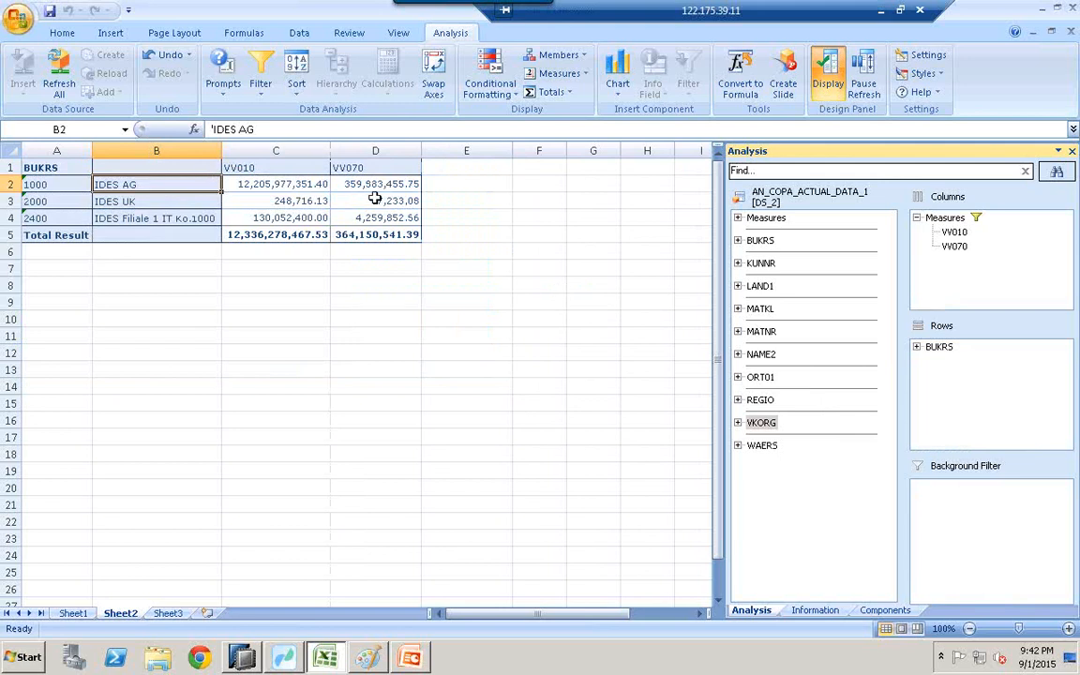
Filter BUKRS by member to include only company codes 1000 and 2000
{"action": "left_click", "coordinate": [263, 90]}
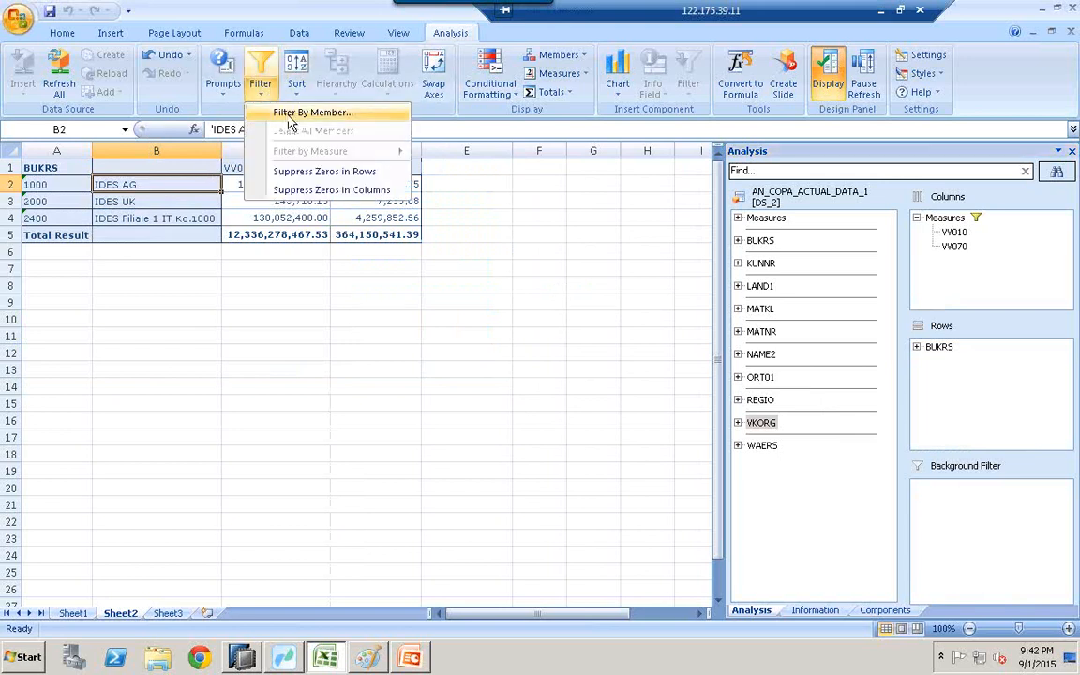
{"action": "left_click", "coordinate": [291, 116]}
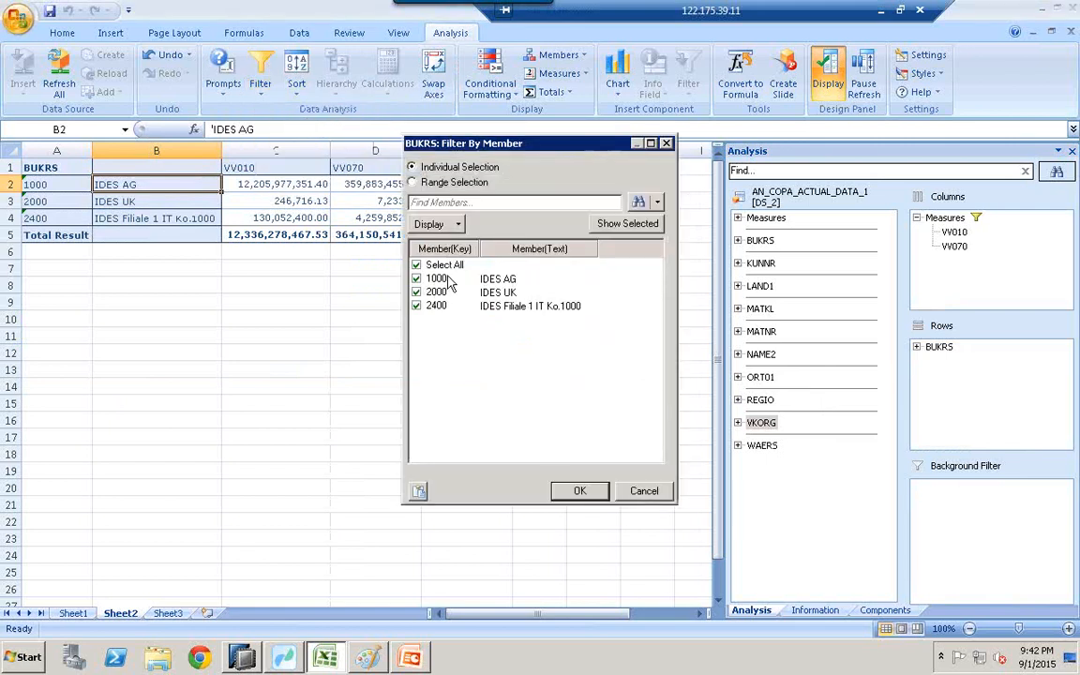
{"action": "left_click", "coordinate": [416, 265]}
{"action": "left_click", "coordinate": [416, 279]}
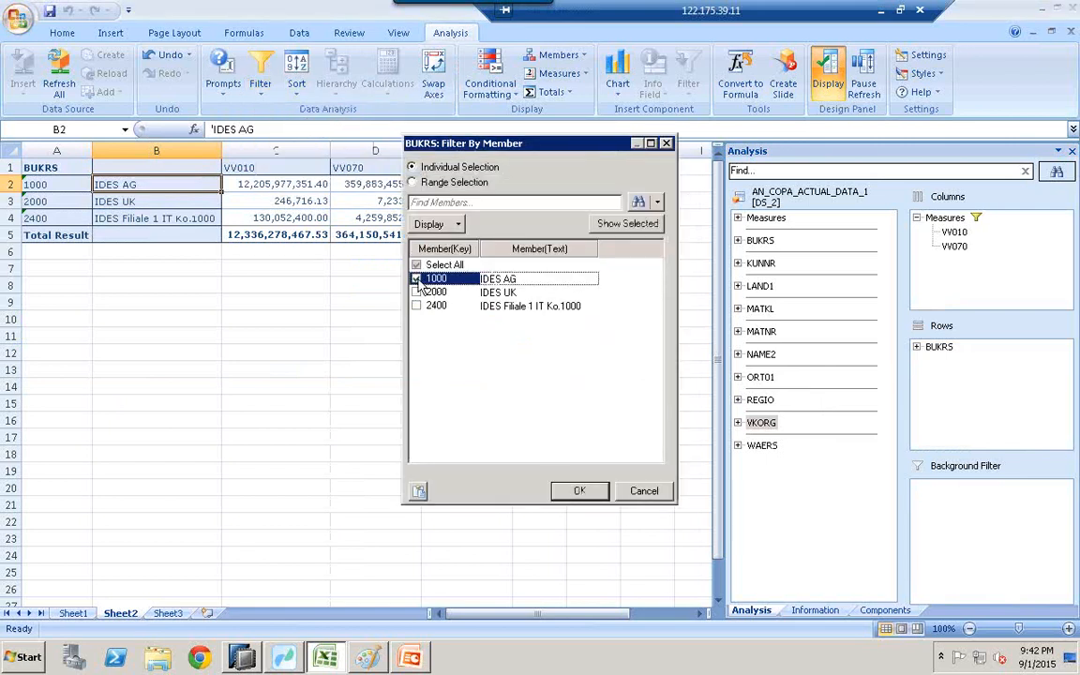
{"action": "left_click", "coordinate": [416, 292]}
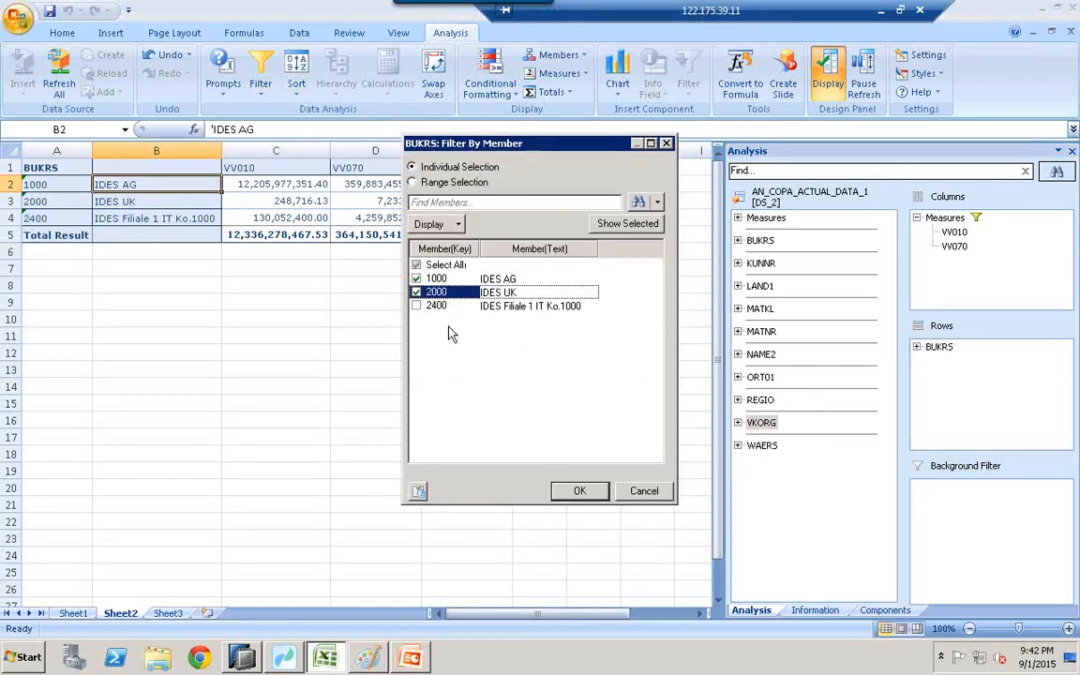
{"action": "left_click", "coordinate": [580, 491]}
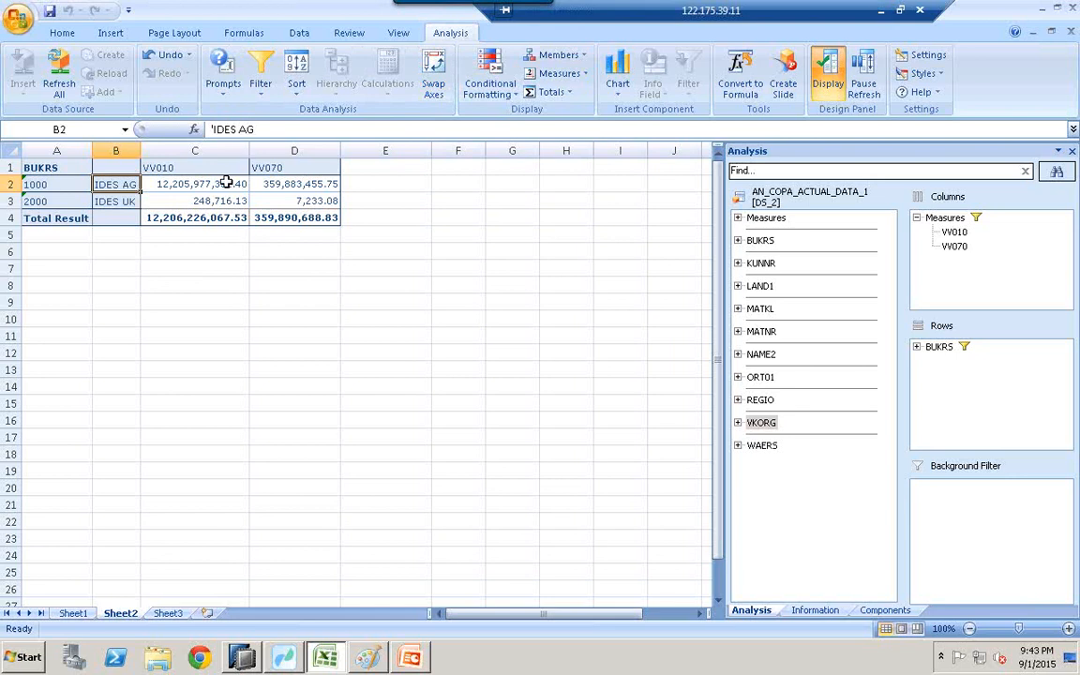
Open the Analysis add-in's About information to check its version
{"action": "left_click", "coordinate": [924, 92]}
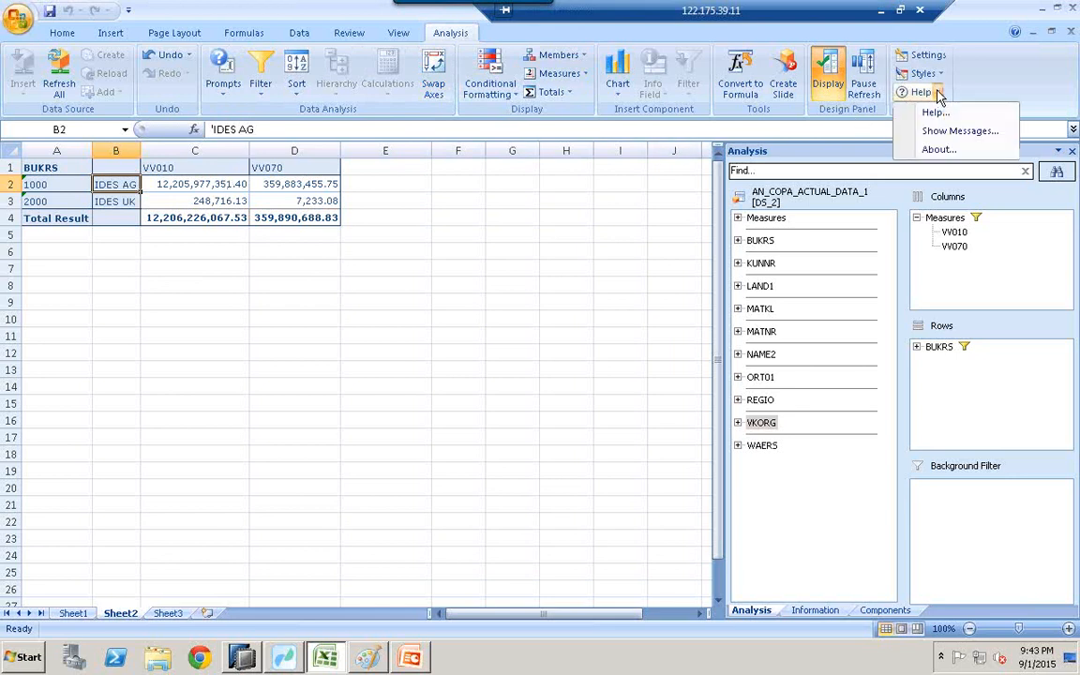
{"action": "left_click", "coordinate": [943, 152]}
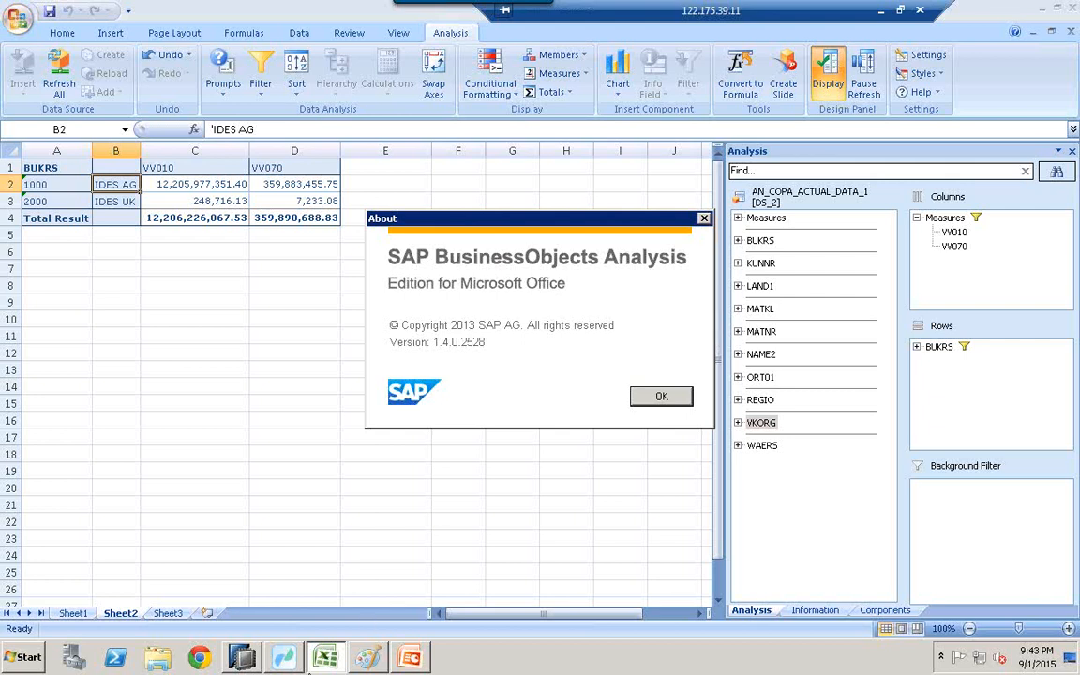
Switch to Paint, draw a rectangle about 191 × 43 px beside the ANALYSIS FOR OFFICE box, and start its text label with "E"
{"action": "left_click", "coordinate": [373, 656]}
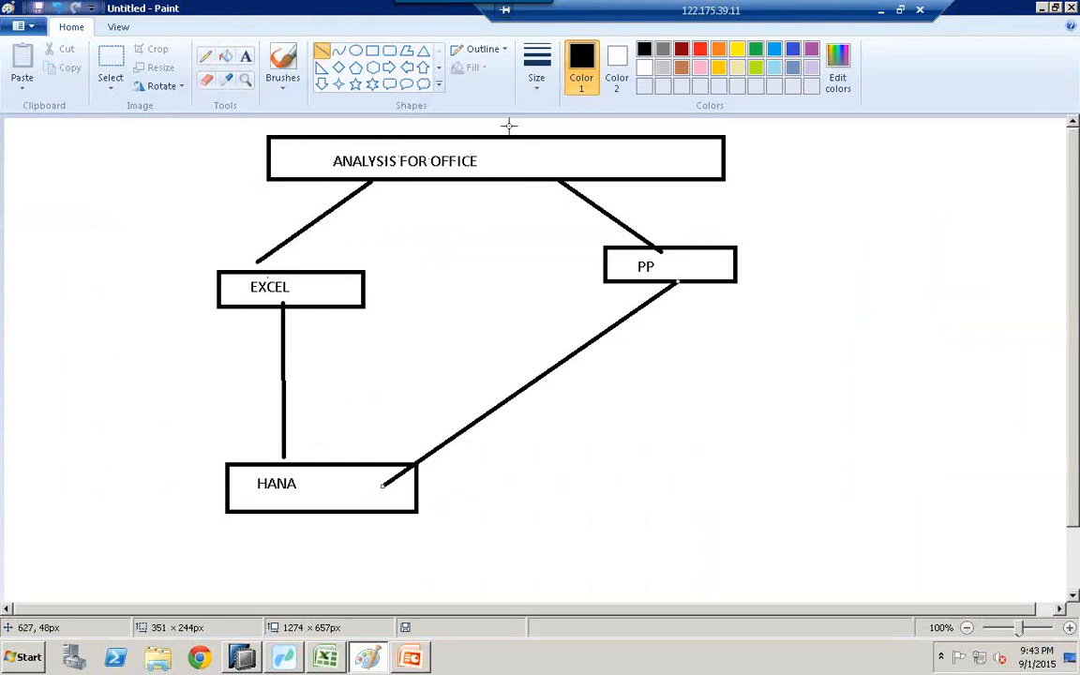
{"action": "left_click", "coordinate": [373, 50]}
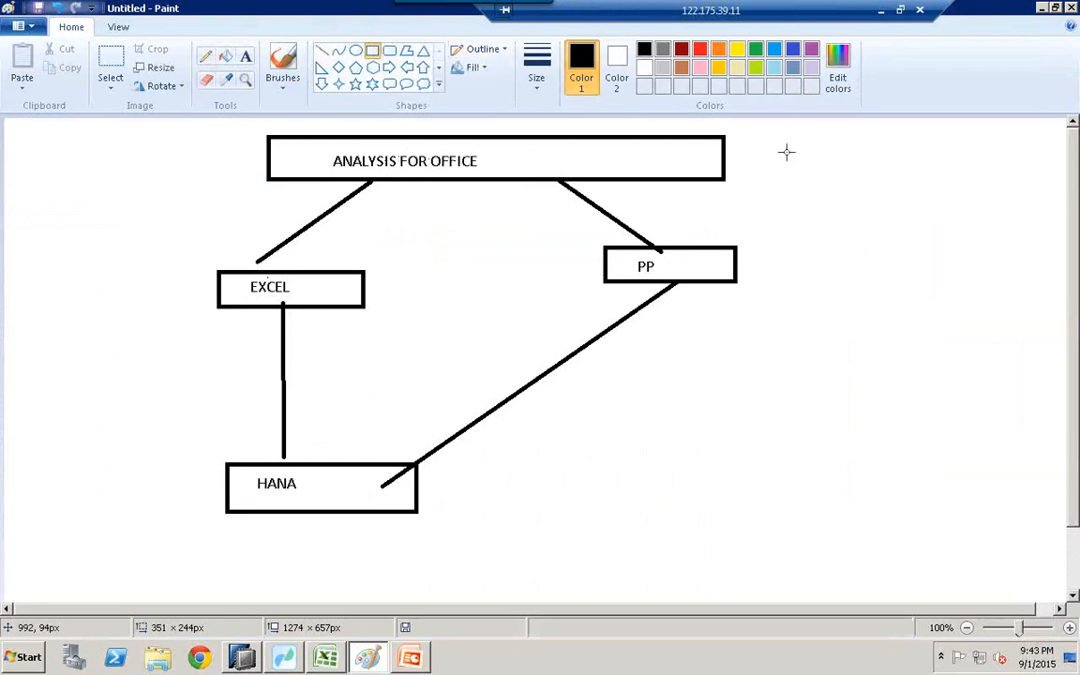
{"action": "left_click_drag", "start_coordinate": [774, 145], "coordinate": [935, 178]}
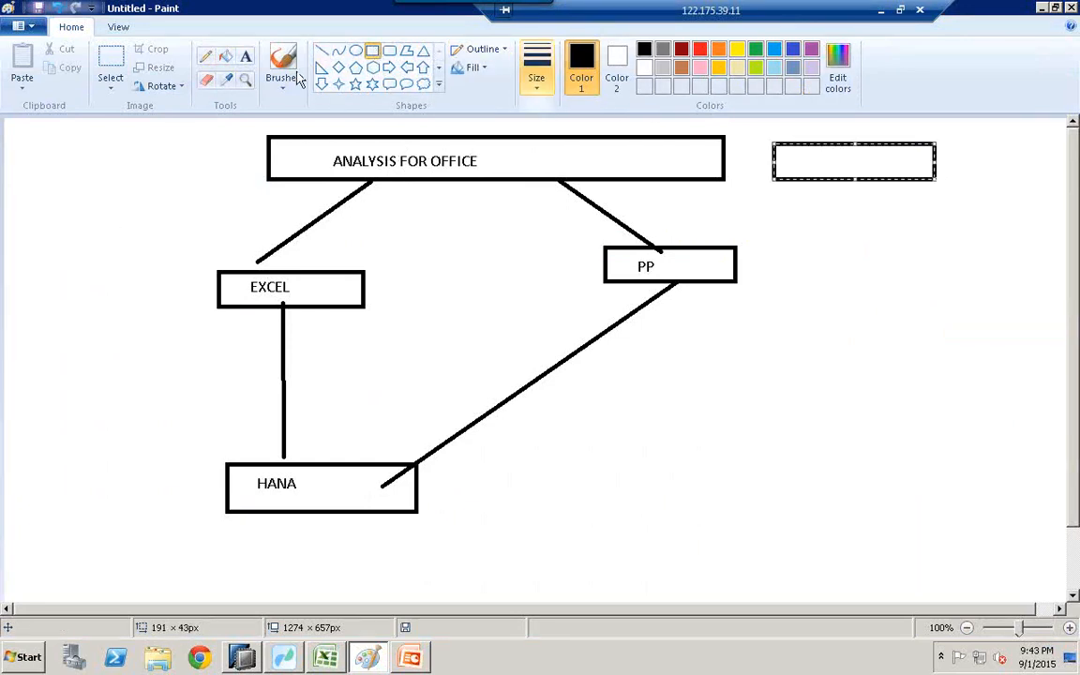
{"action": "left_click", "coordinate": [245, 56]}
{"action": "left_click", "coordinate": [799, 152]}
{"action": "type", "text": "E"}
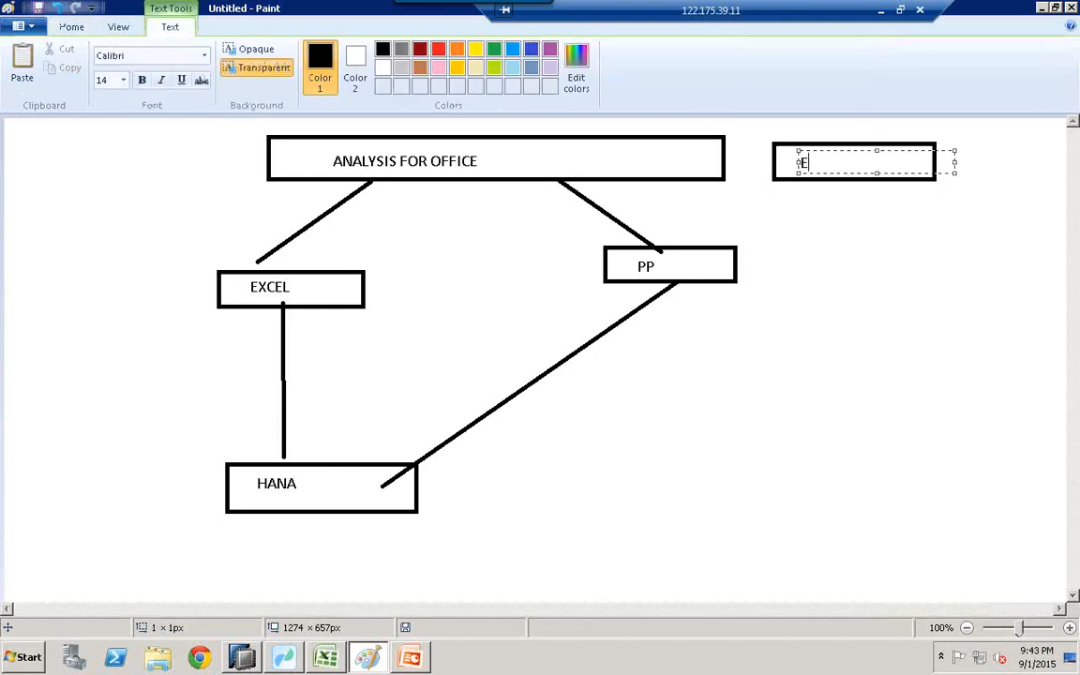
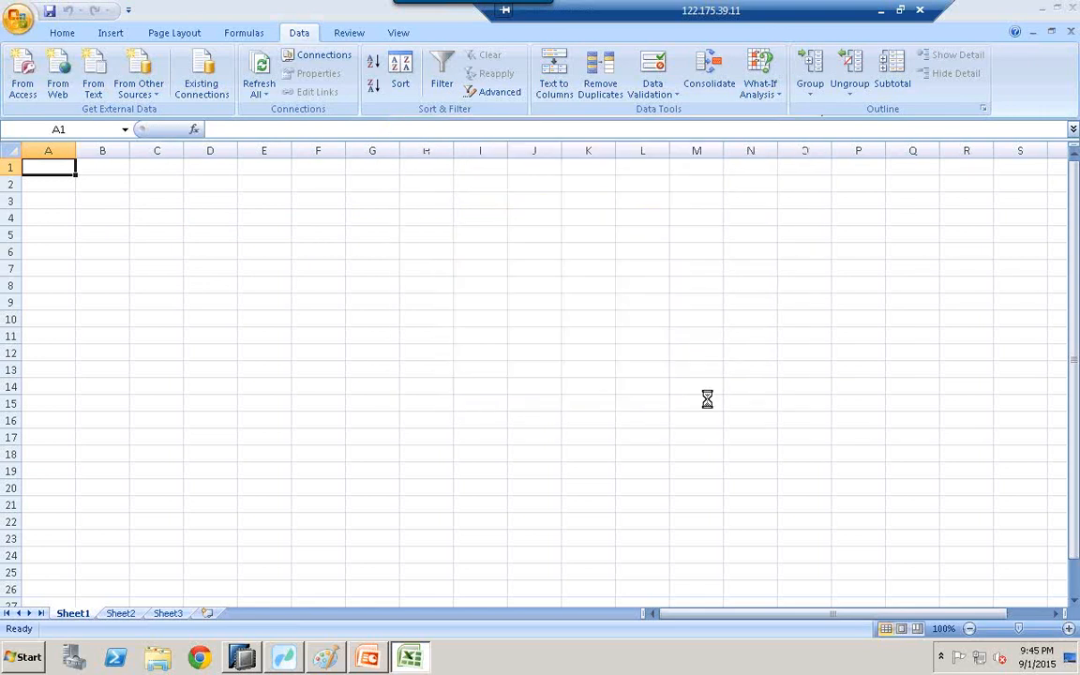
Choose SAP HANA MDX Provider for the new data link and proceed to its connection settings
{"action": "scroll", "coordinate": [667, 387], "scroll_direction": "down", "scroll_amount": 1}
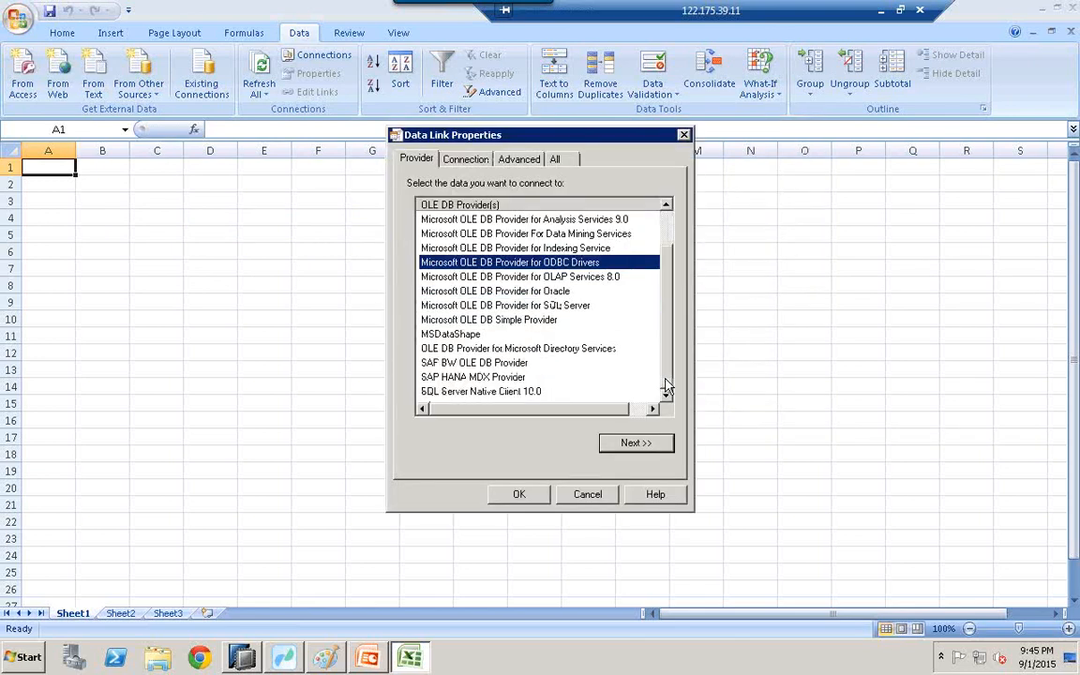
{"action": "left_click", "coordinate": [458, 378]}
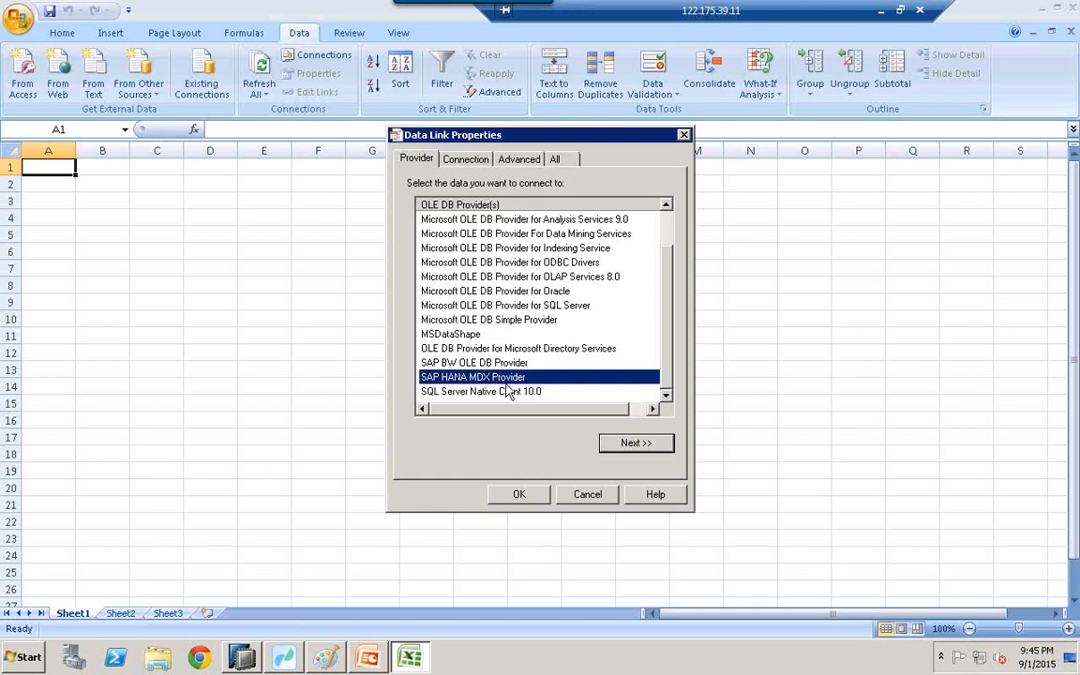
{"action": "left_click", "coordinate": [643, 450]}
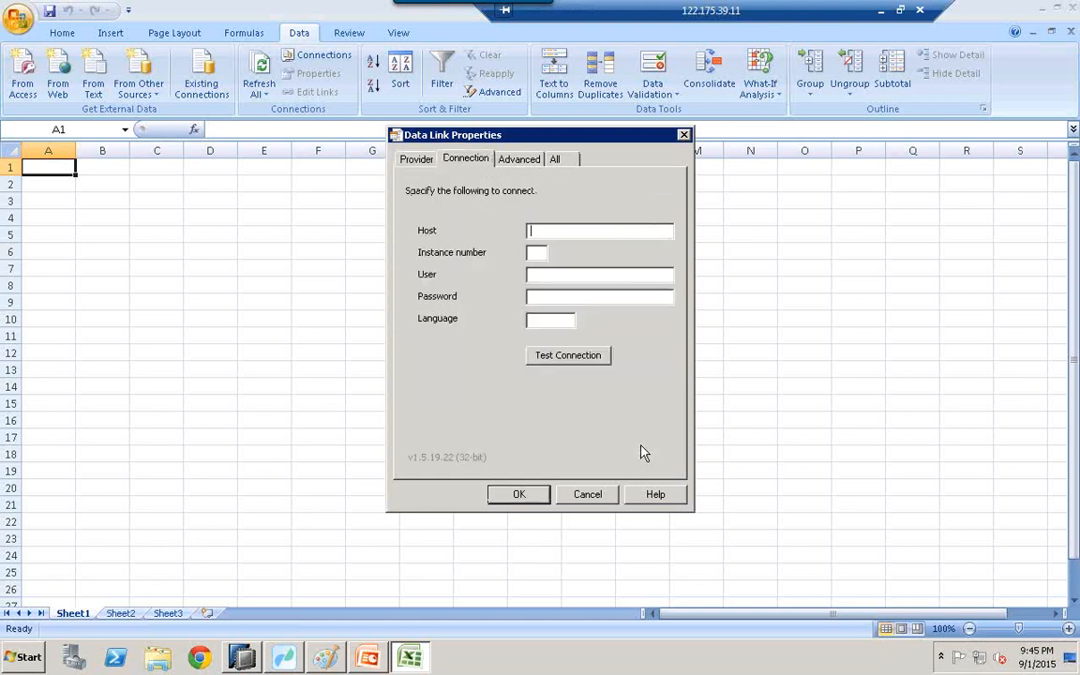
Enter host HANASERVER, instance number 07, user HANAUSER, the account password and language en for the data link, and test the connection
{"action": "right_click", "coordinate": [537, 235]}
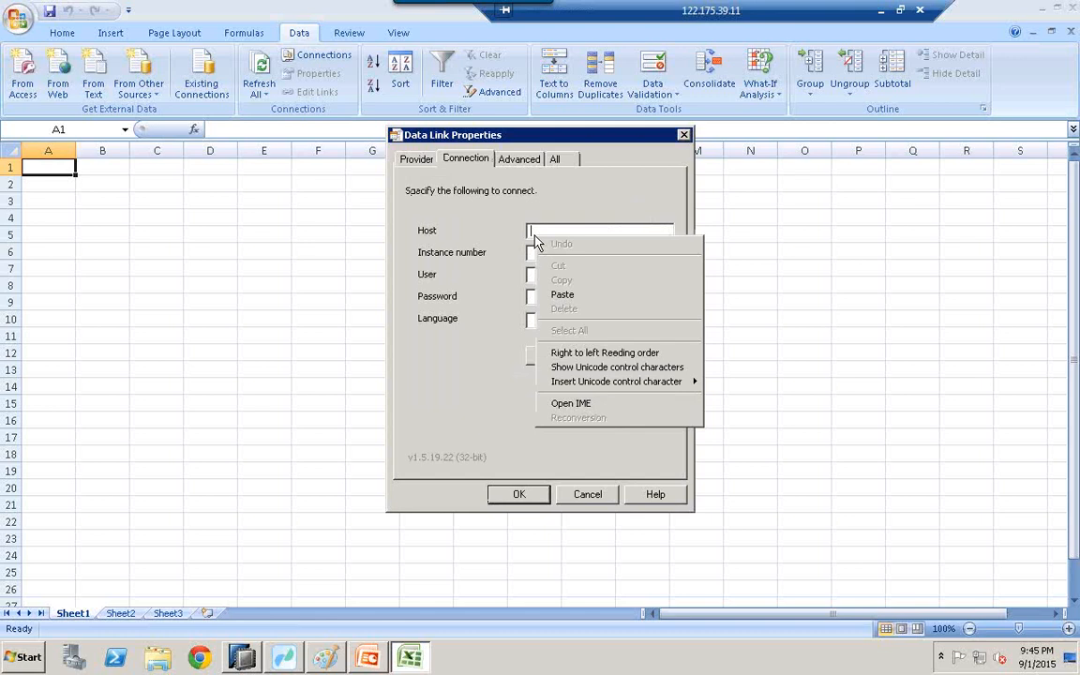
{"action": "left_click", "coordinate": [558, 225]}
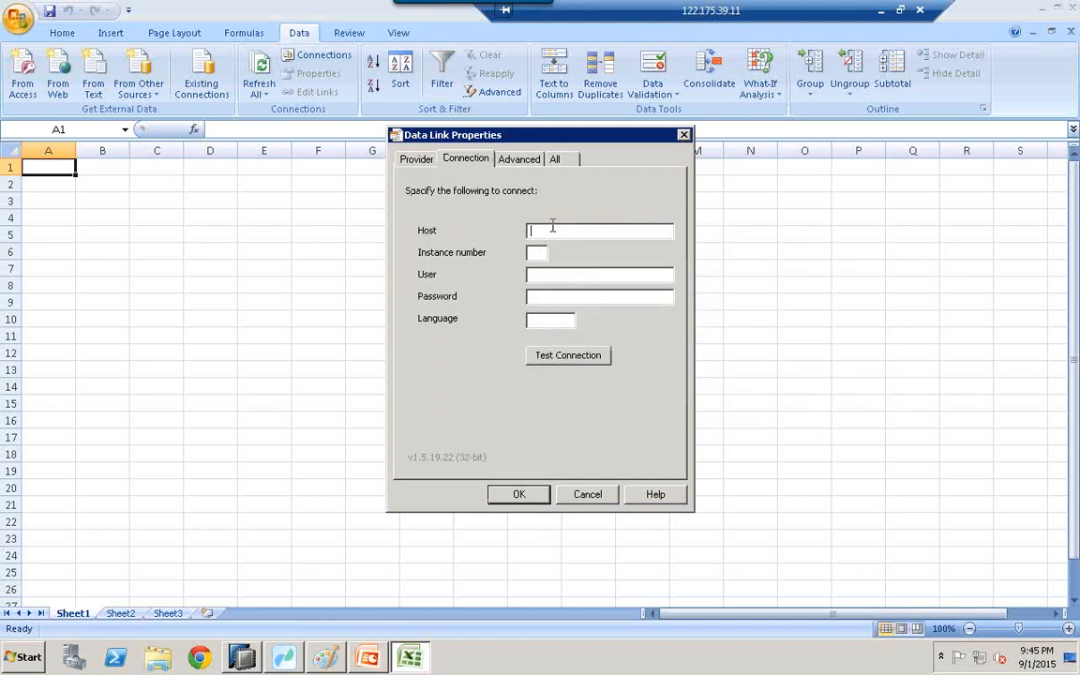
{"action": "type", "text": "HANASERVER"}
{"action": "left_click", "coordinate": [536, 254]}
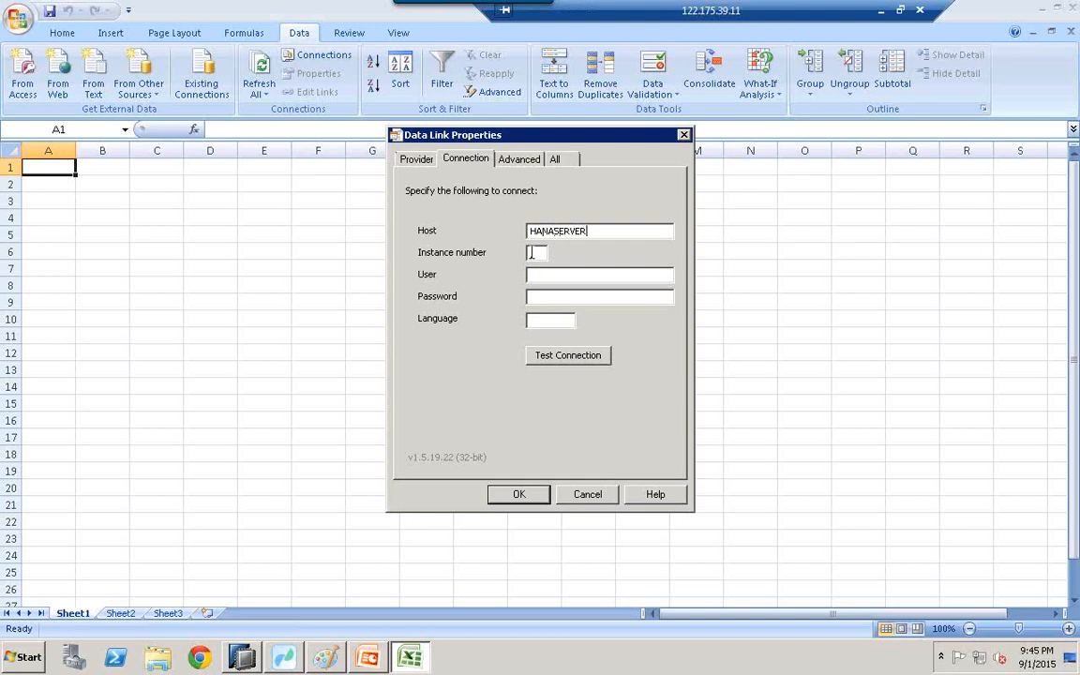
{"action": "type", "text": "00"}
{"action": "left_click", "coordinate": [591, 277]}
{"action": "type", "text": "HANAUSER"}
{"action": "left_click", "coordinate": [617, 296]}
{"action": "type", "text": "***********"}
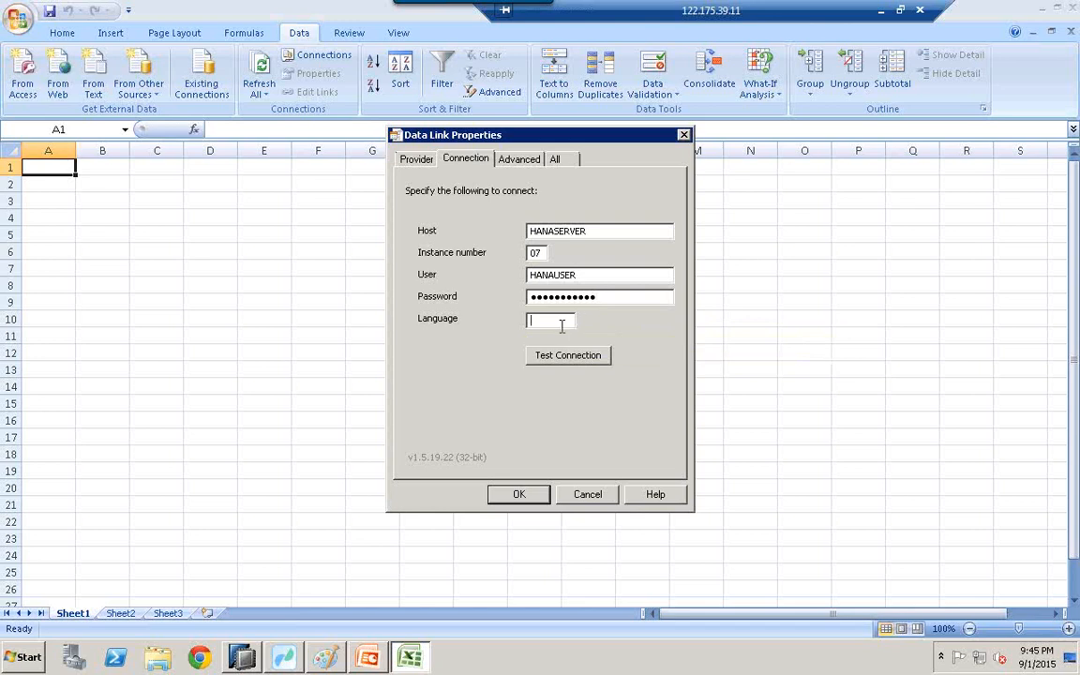
{"action": "type", "text": "en"}
{"action": "left_click", "coordinate": [561, 358]}
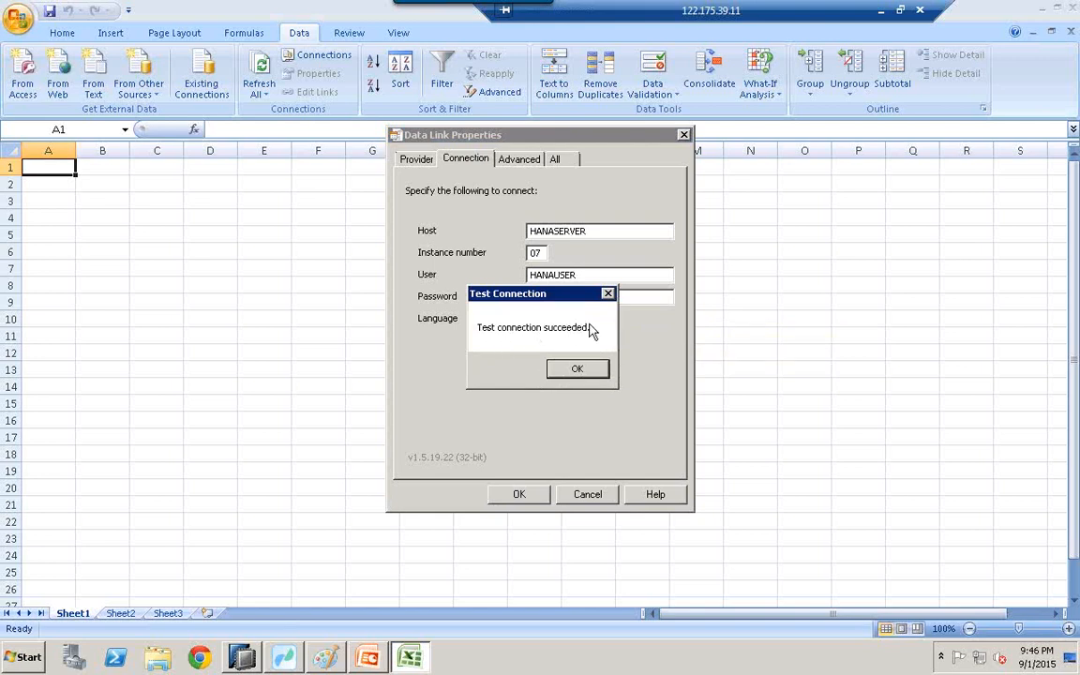
Accept the tested data link settings and choose ECCAUG14.SD.MD as the database that contains the data
{"action": "left_click", "coordinate": [588, 369]}
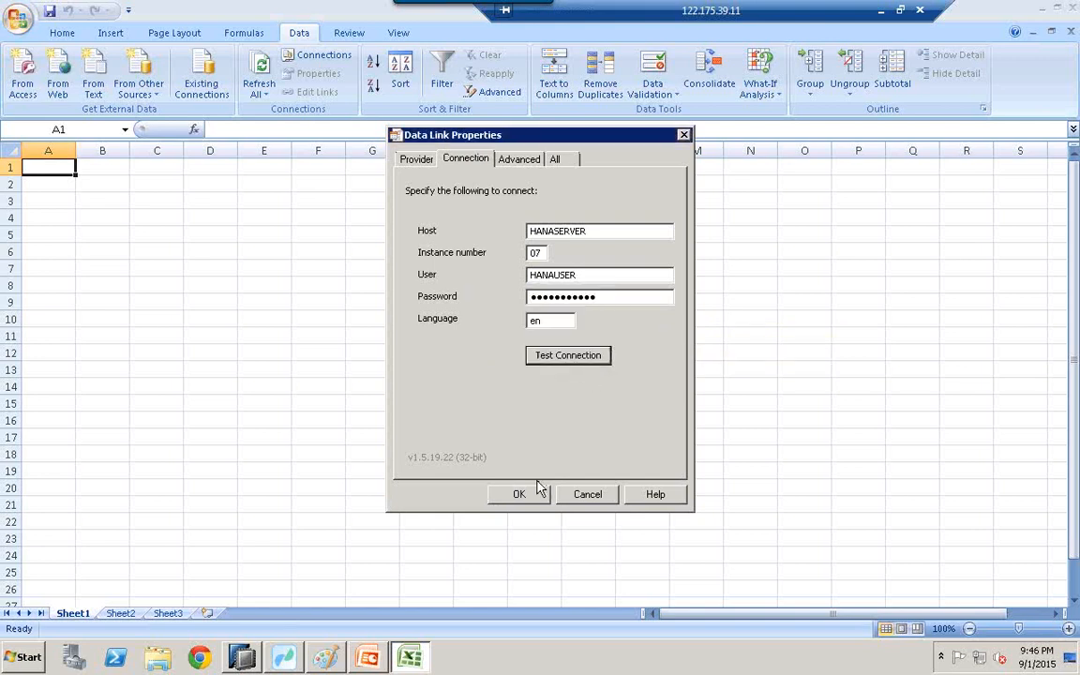
{"action": "left_click", "coordinate": [515, 500]}
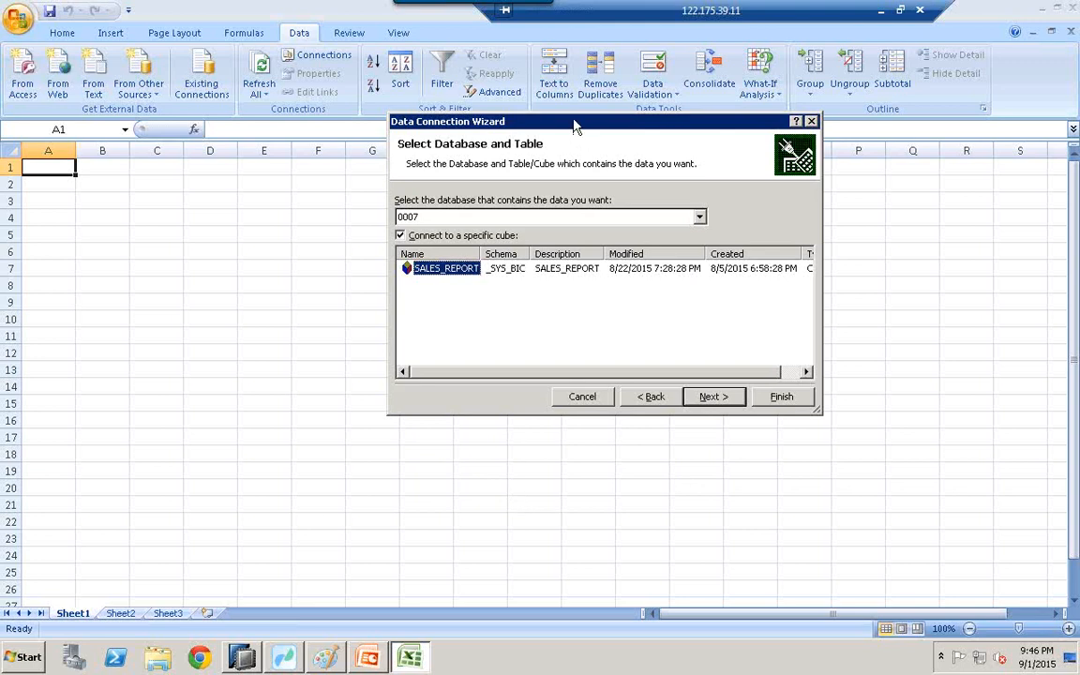
{"action": "left_click_drag", "start_coordinate": [527, 132], "coordinate": [458, 144]}
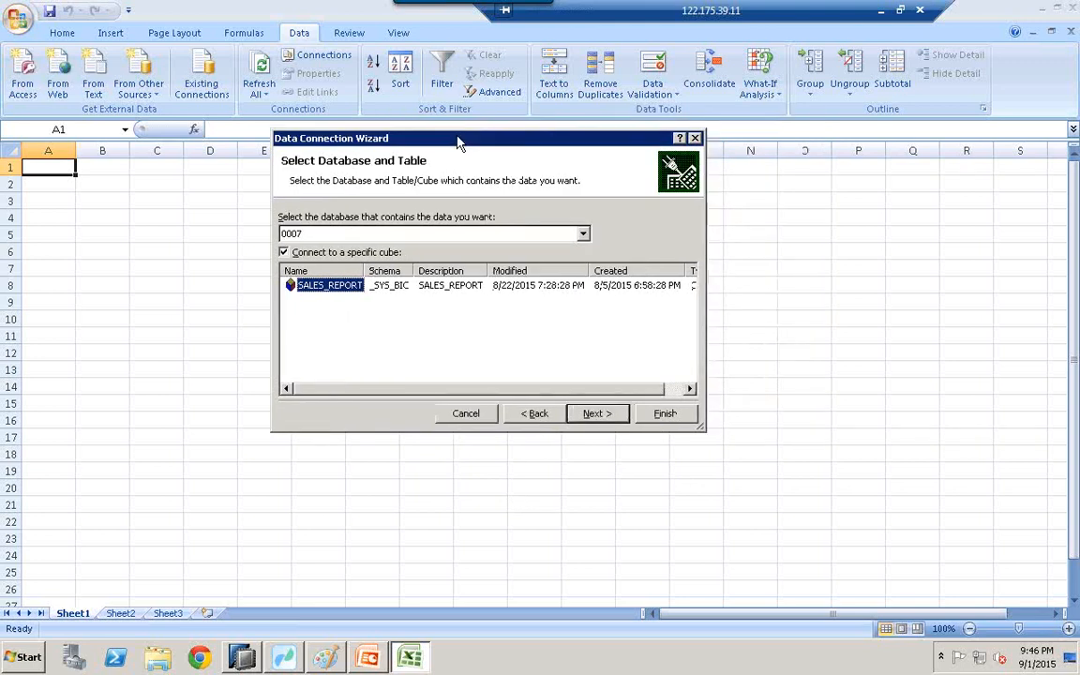
{"action": "left_click", "coordinate": [583, 234]}
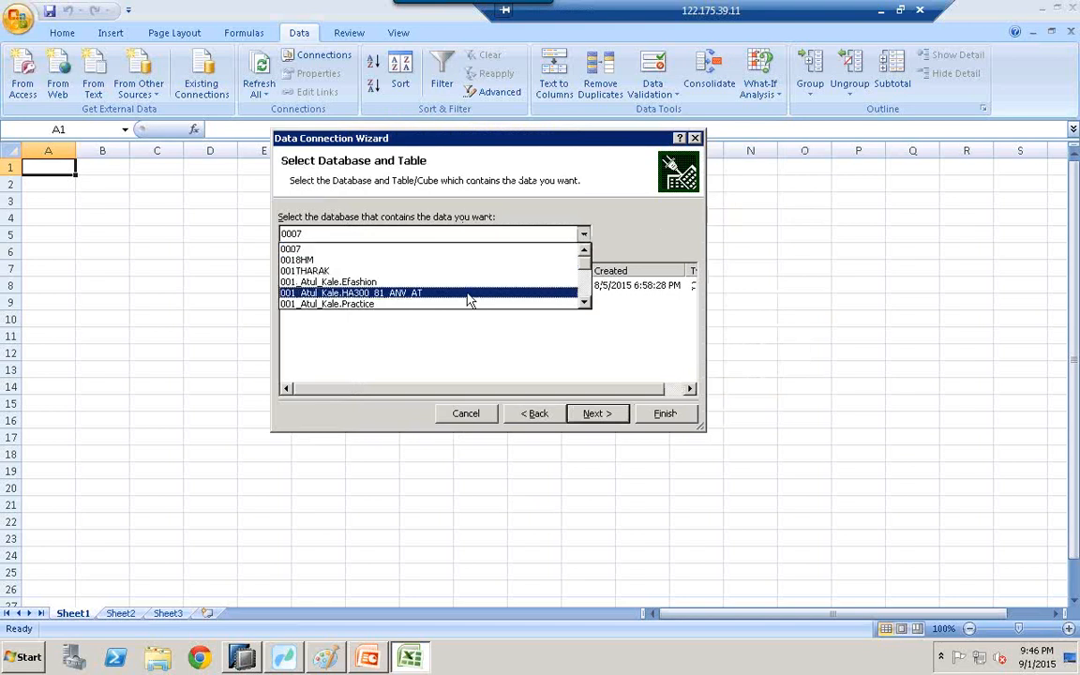
{"action": "left_click", "coordinate": [583, 303]}
{"action": "left_click", "coordinate": [584, 305]}
{"action": "left_click", "coordinate": [583, 305]}
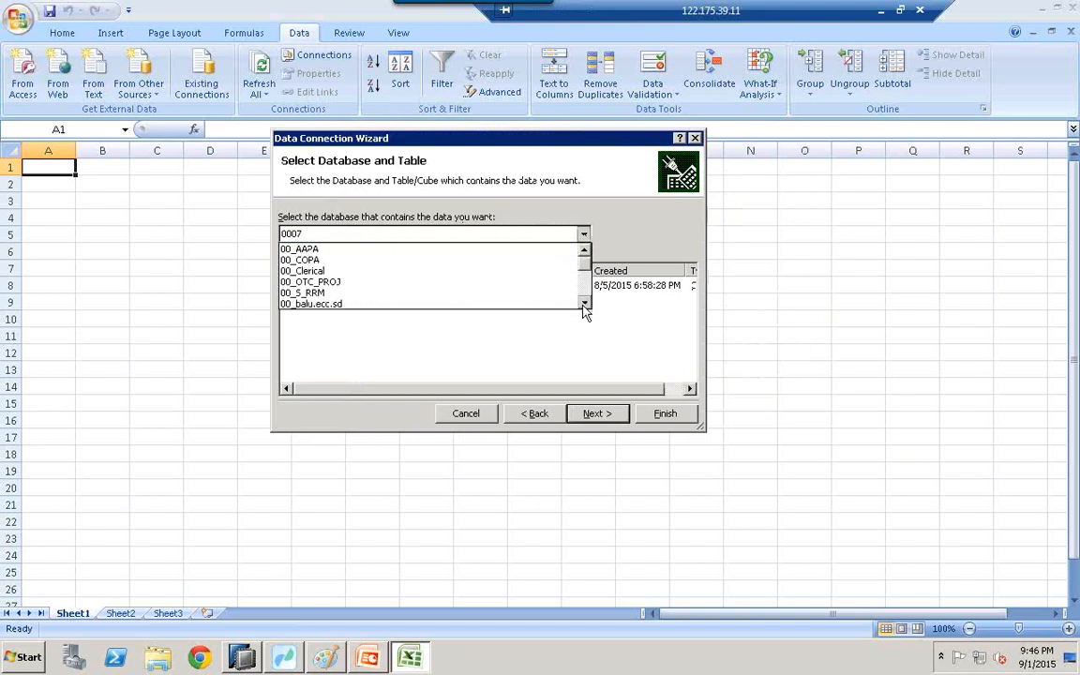
{"action": "left_click", "coordinate": [583, 304]}
{"action": "left_click", "coordinate": [583, 304]}
{"action": "left_click", "coordinate": [583, 305]}
{"action": "left_click", "coordinate": [584, 305]}
{"action": "left_click", "coordinate": [583, 304]}
{"action": "left_click", "coordinate": [583, 304]}
{"action": "left_click", "coordinate": [583, 305]}
{"action": "left_click", "coordinate": [583, 305]}
{"action": "left_click", "coordinate": [583, 305]}
{"action": "left_click", "coordinate": [583, 305]}
{"action": "left_click", "coordinate": [583, 305]}
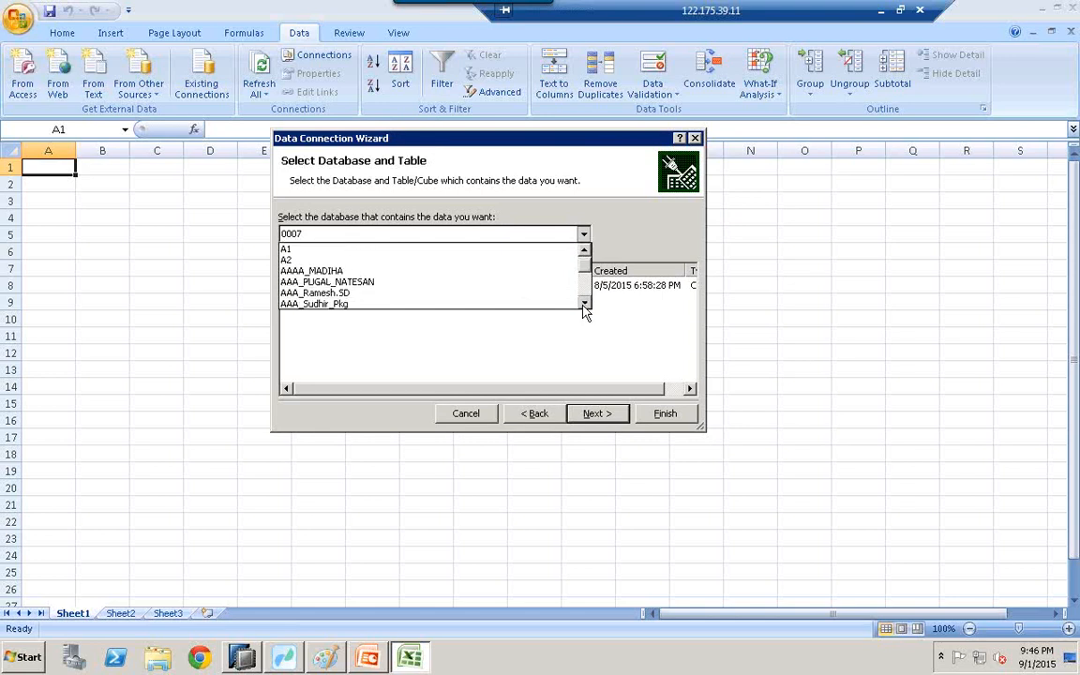
{"action": "left_click", "coordinate": [583, 305]}
{"action": "left_click", "coordinate": [583, 305]}
{"action": "scroll", "coordinate": [513, 302], "scroll_direction": "down", "scroll_amount": 2}
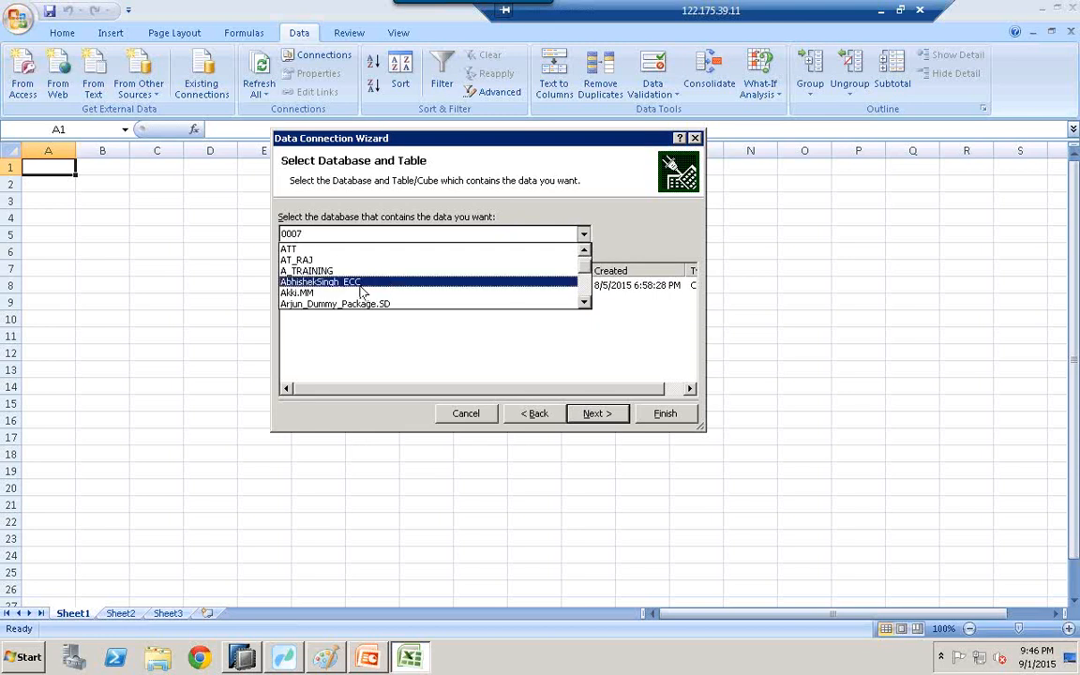
{"action": "scroll", "coordinate": [357, 298], "scroll_direction": "down", "scroll_amount": 5}
{"action": "scroll", "coordinate": [347, 299], "scroll_direction": "down", "scroll_amount": 2}
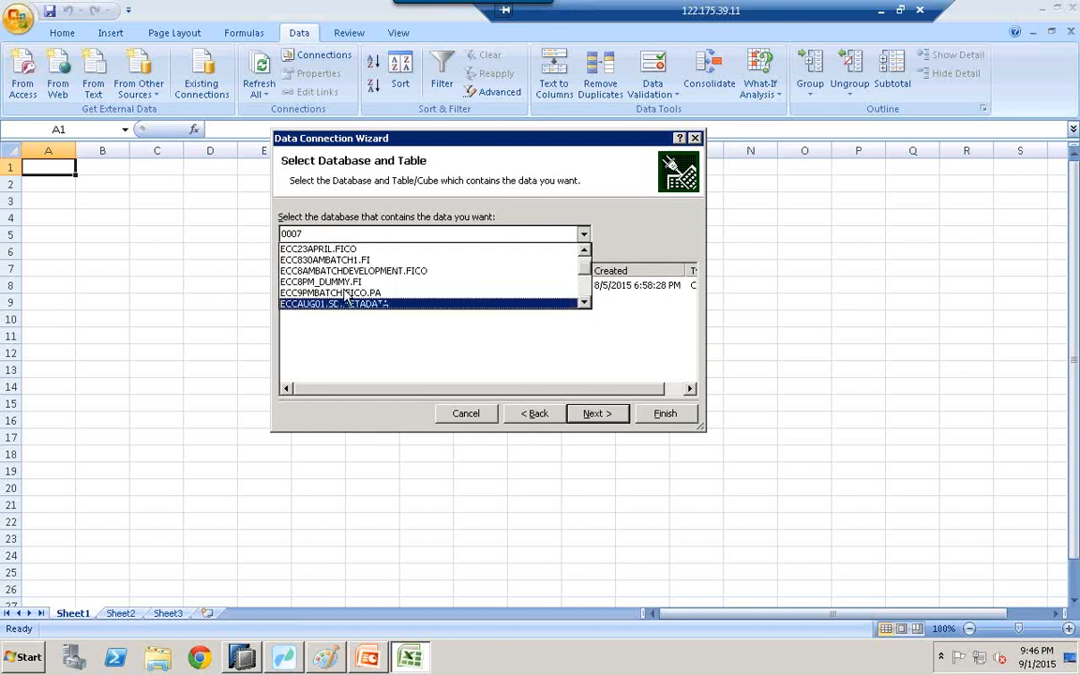
{"action": "left_click", "coordinate": [583, 305]}
{"action": "left_click", "coordinate": [584, 305]}
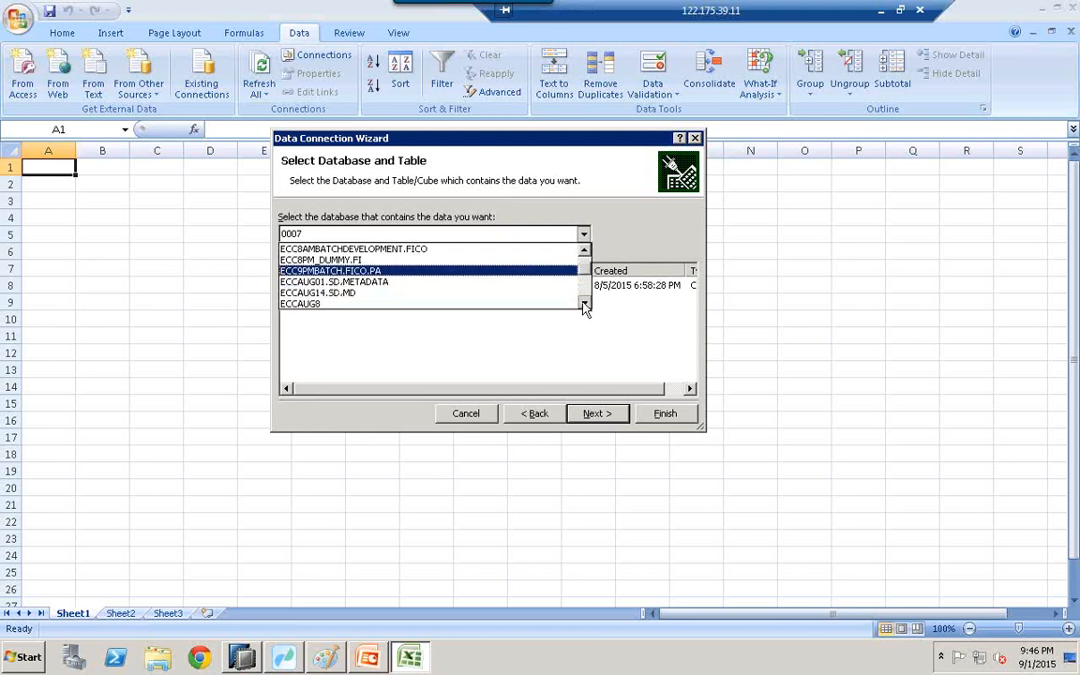
{"action": "left_click", "coordinate": [583, 305]}
{"action": "left_click", "coordinate": [583, 305]}
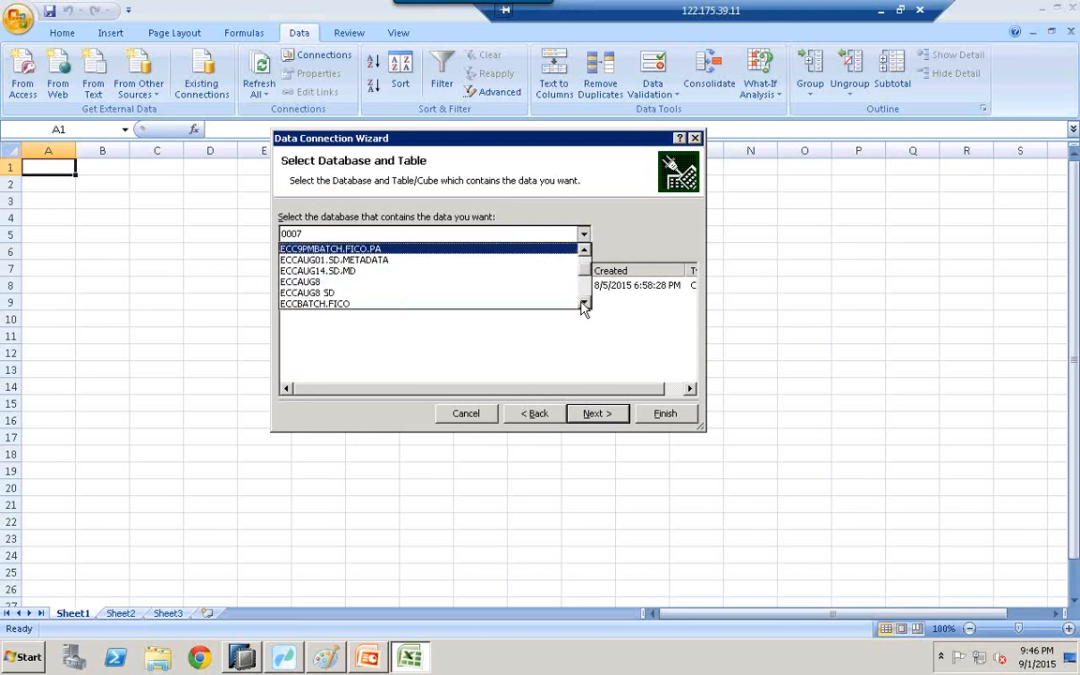
{"action": "left_click", "coordinate": [332, 271]}
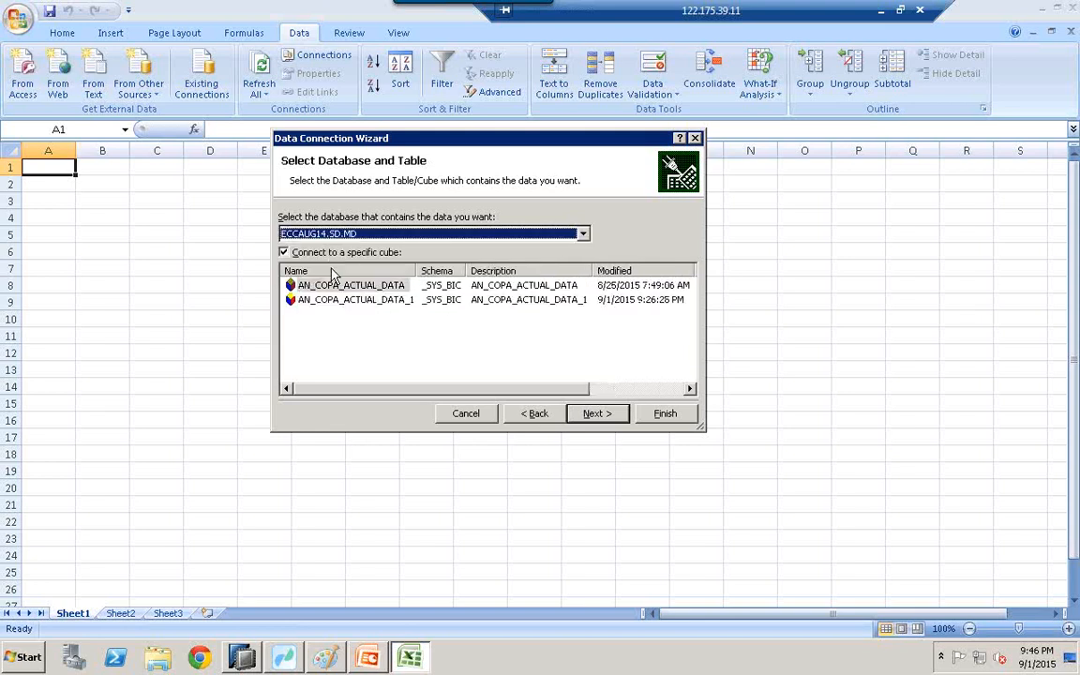
Connect to the AN_COPA_ACTUAL_DATA_1 cube and save the data connection file under its suggested name
{"action": "left_click", "coordinate": [372, 304]}
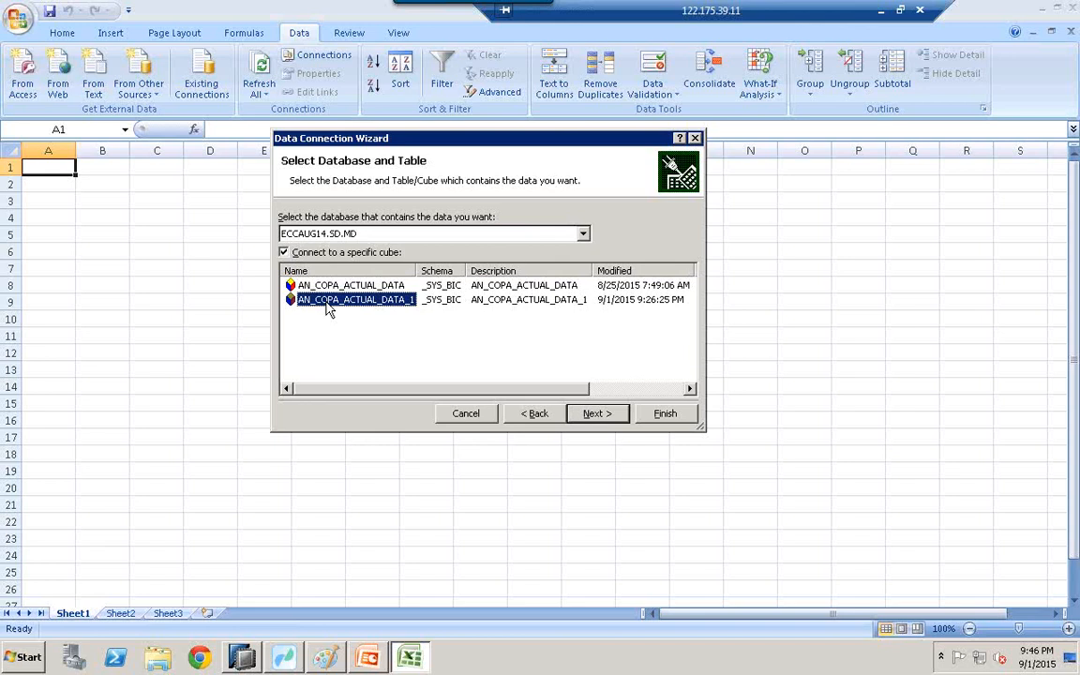
{"action": "left_click", "coordinate": [602, 414]}
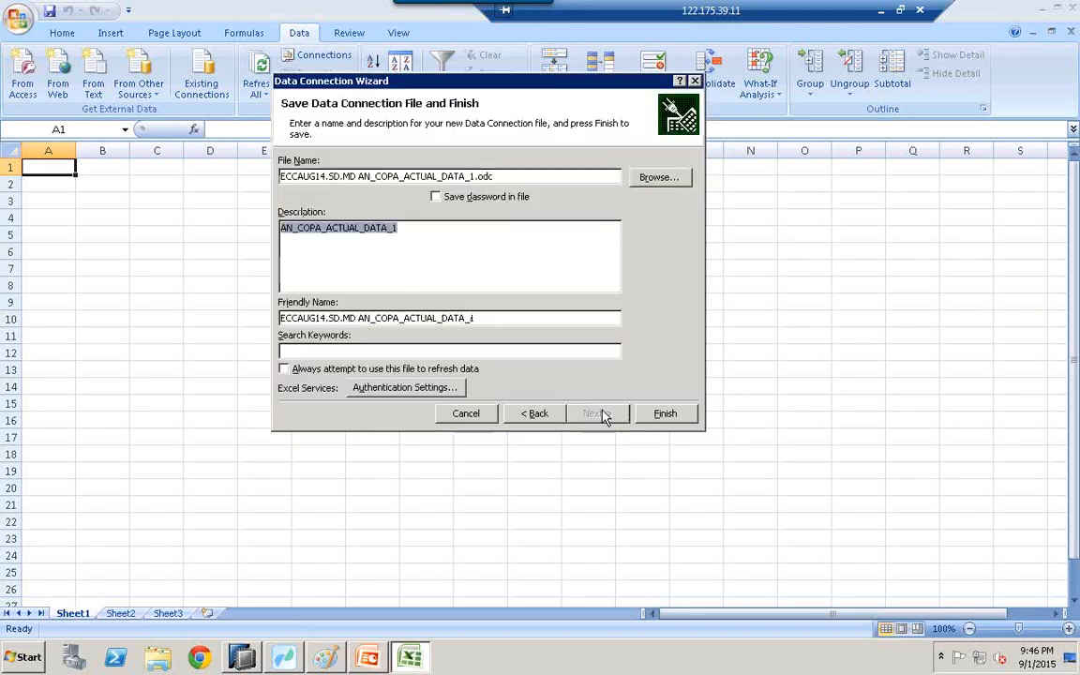
{"action": "left_click", "coordinate": [670, 419]}
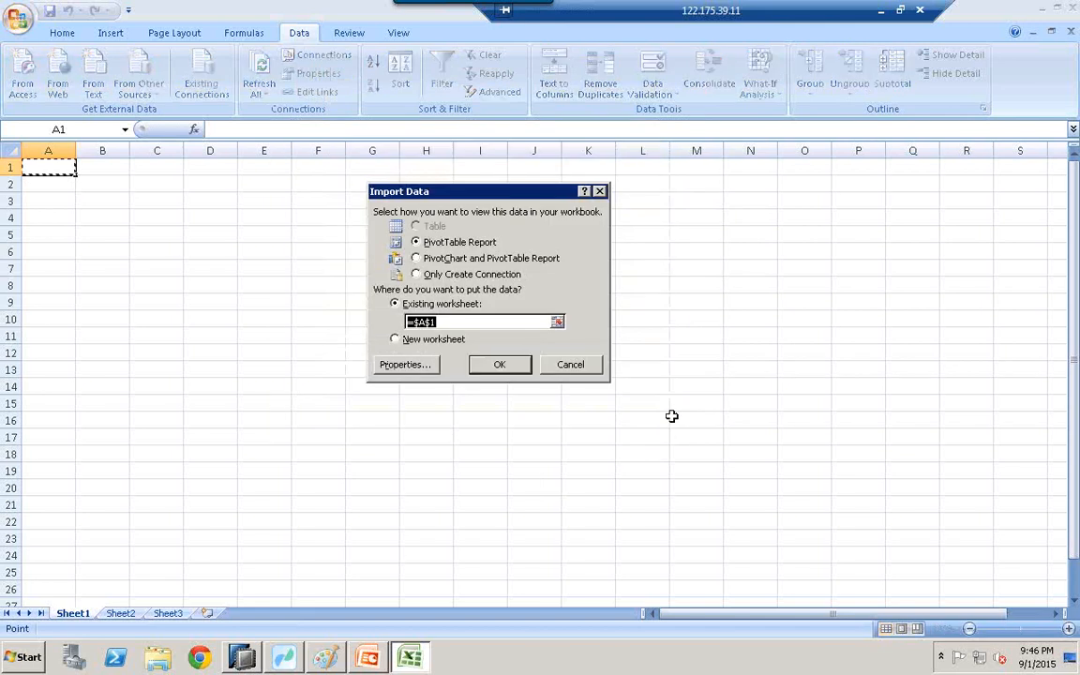
Import the data as a PivotTable report at $A$1 of the existing worksheet, entering the account password for the SAP HANA logon
{"action": "left_click", "coordinate": [492, 368]}
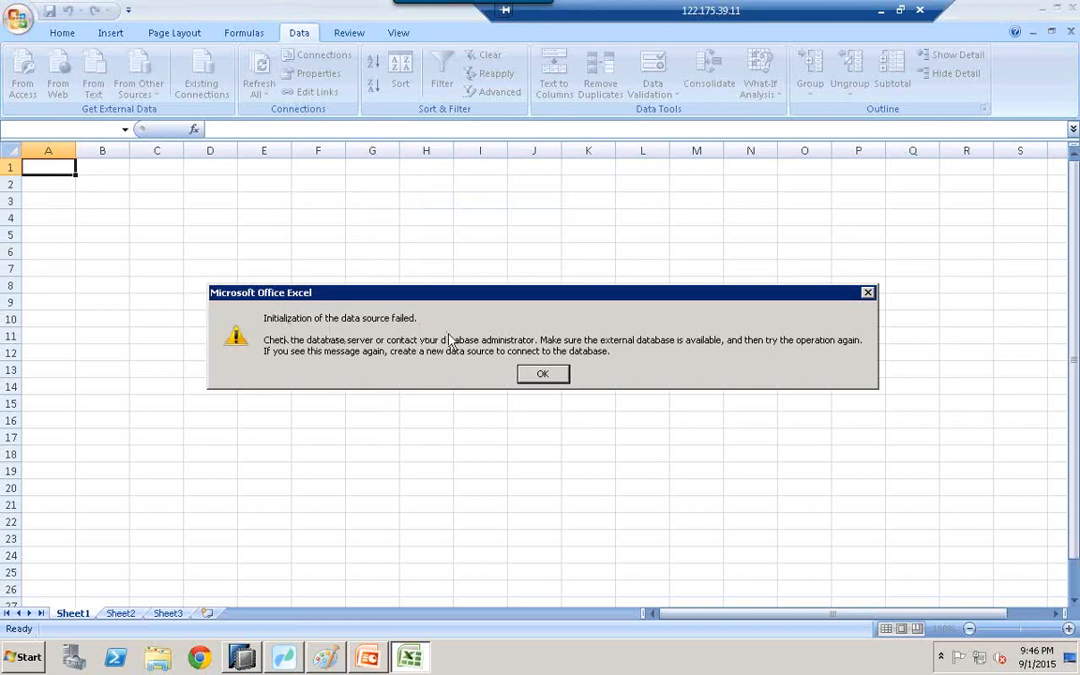
{"action": "left_click", "coordinate": [554, 376]}
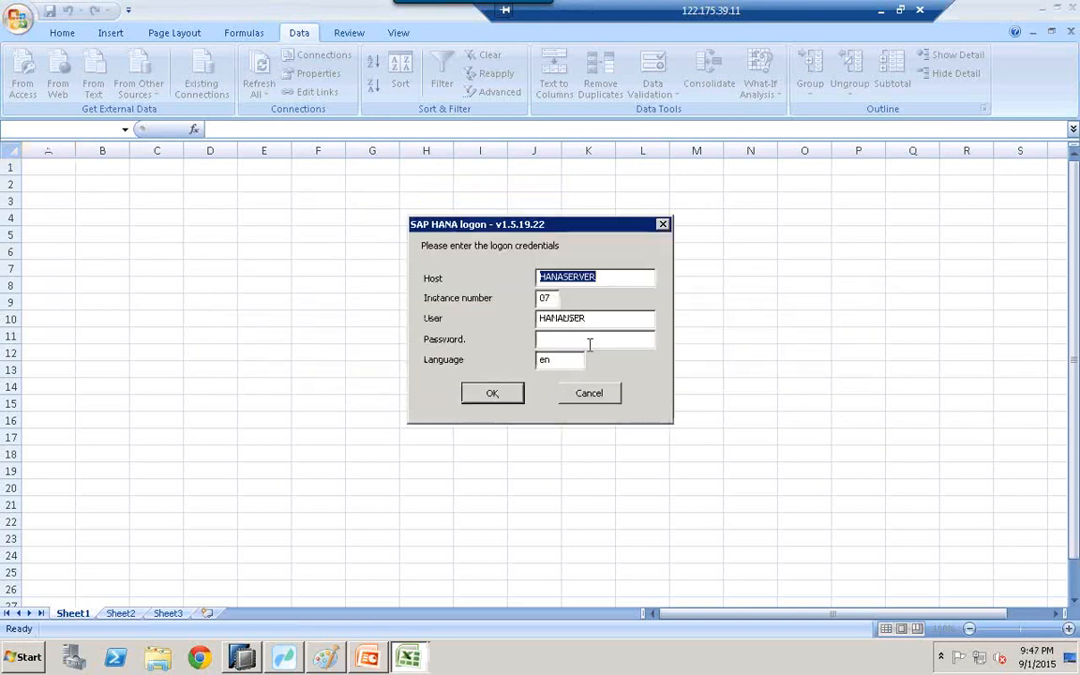
{"action": "type", "text": "********"}
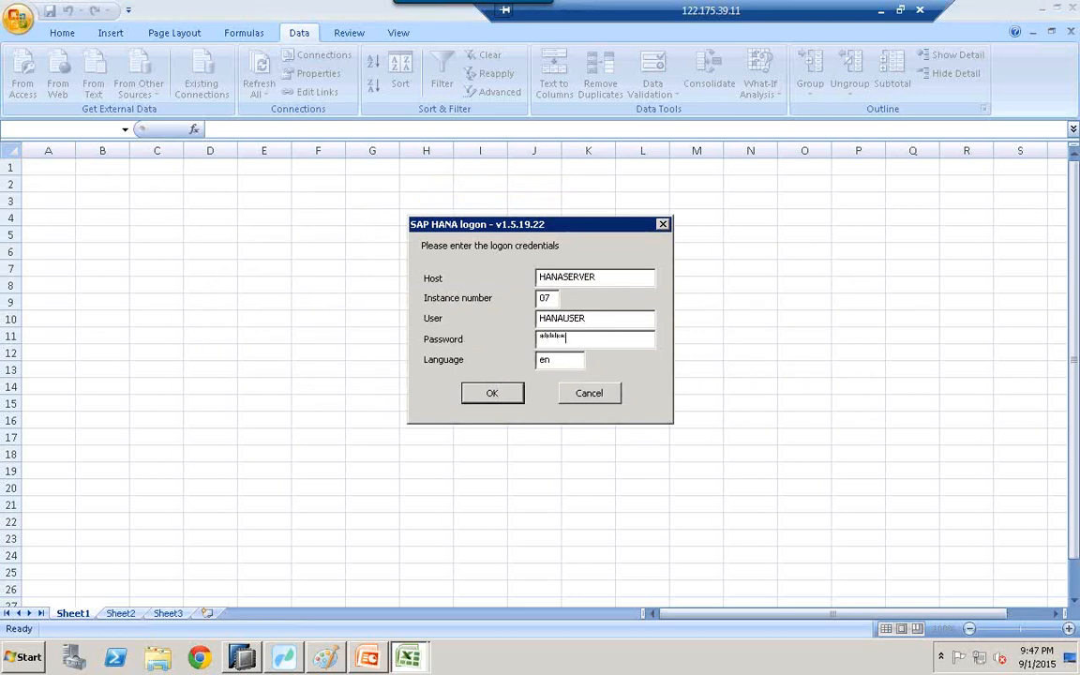
{"action": "type", "text": "**"}
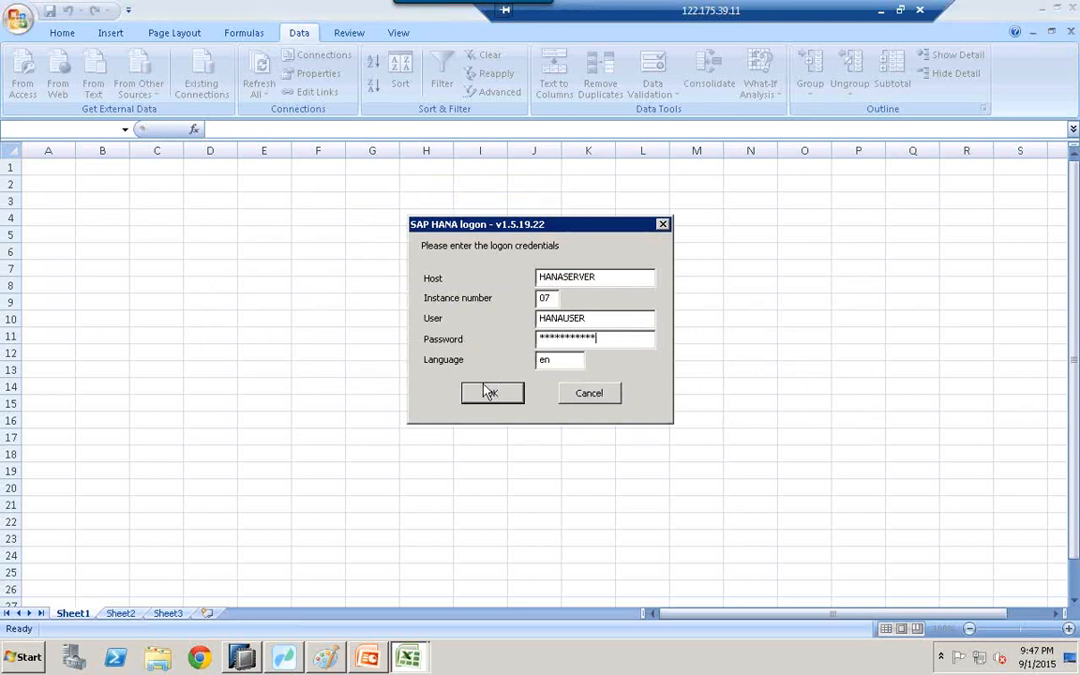
{"action": "left_click", "coordinate": [493, 392]}
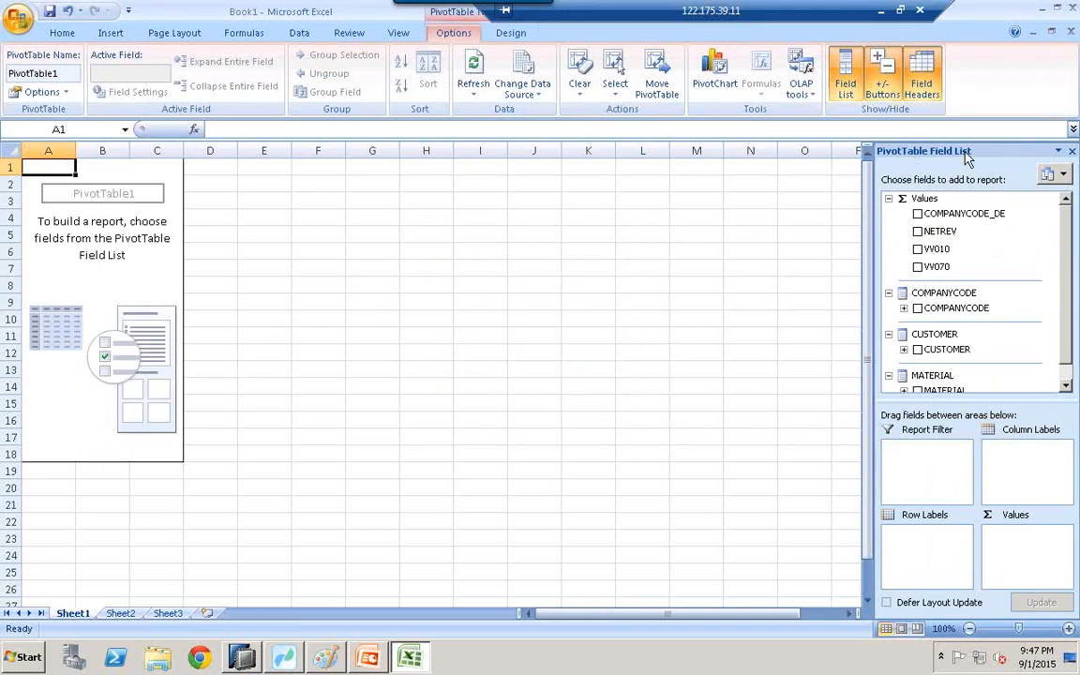
Examine the PivotTable's available fields, the workbook connections and the existing connection files that can be added
{"action": "scroll", "coordinate": [1062, 298], "scroll_direction": "down", "scroll_amount": 1}
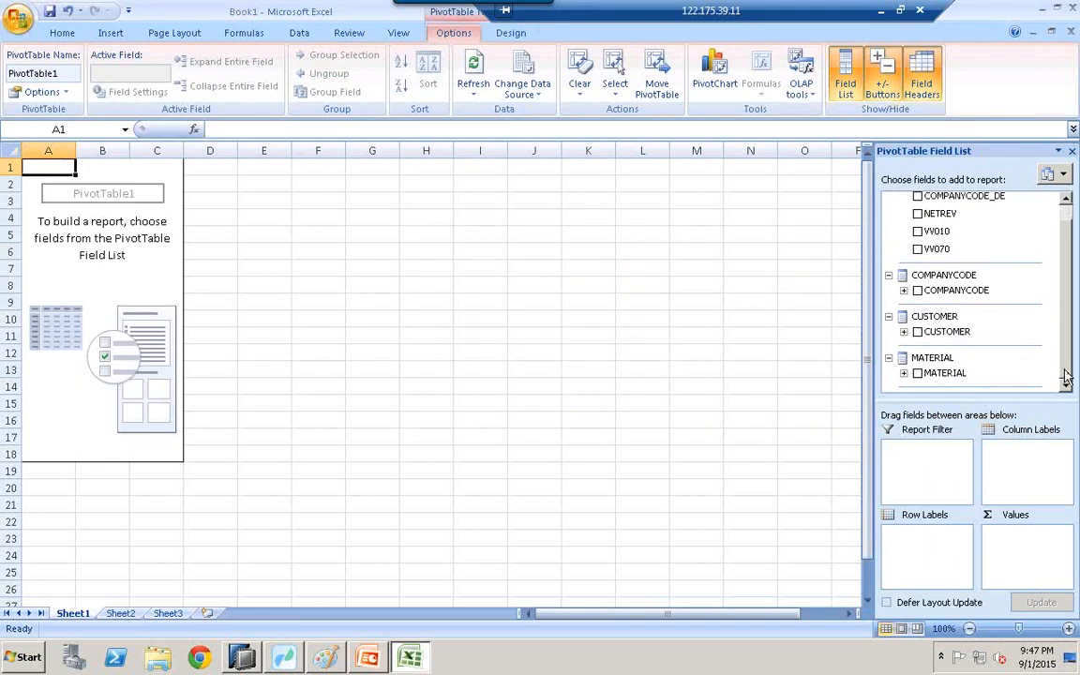
{"action": "scroll", "coordinate": [1067, 301], "scroll_direction": "up", "scroll_amount": 1}
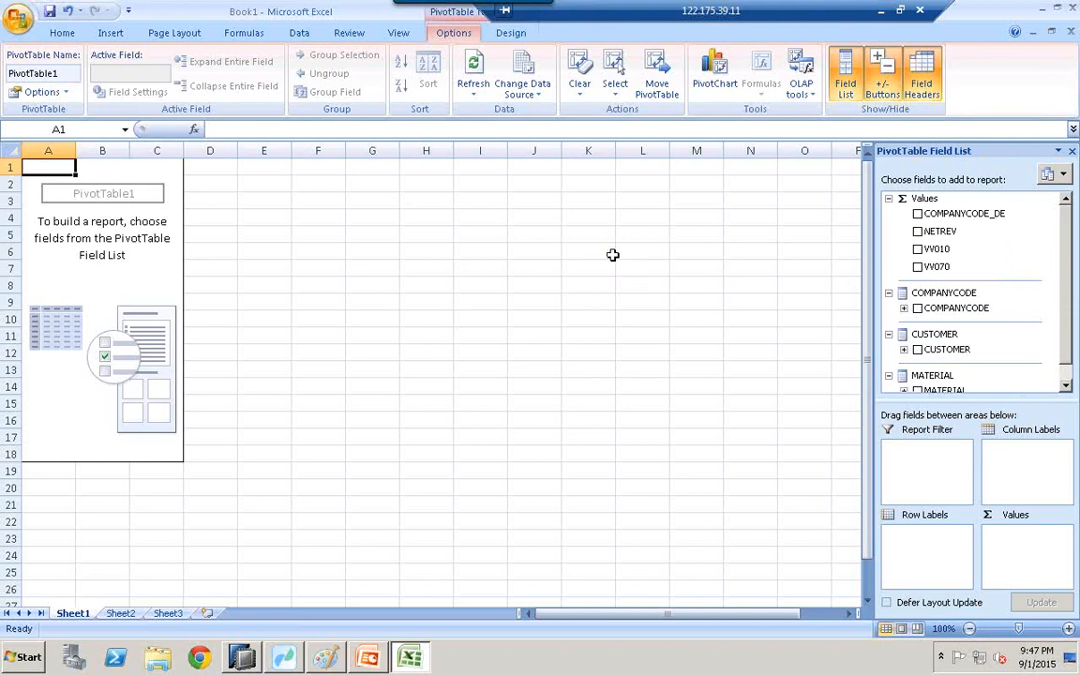
{"action": "left_click", "coordinate": [304, 33]}
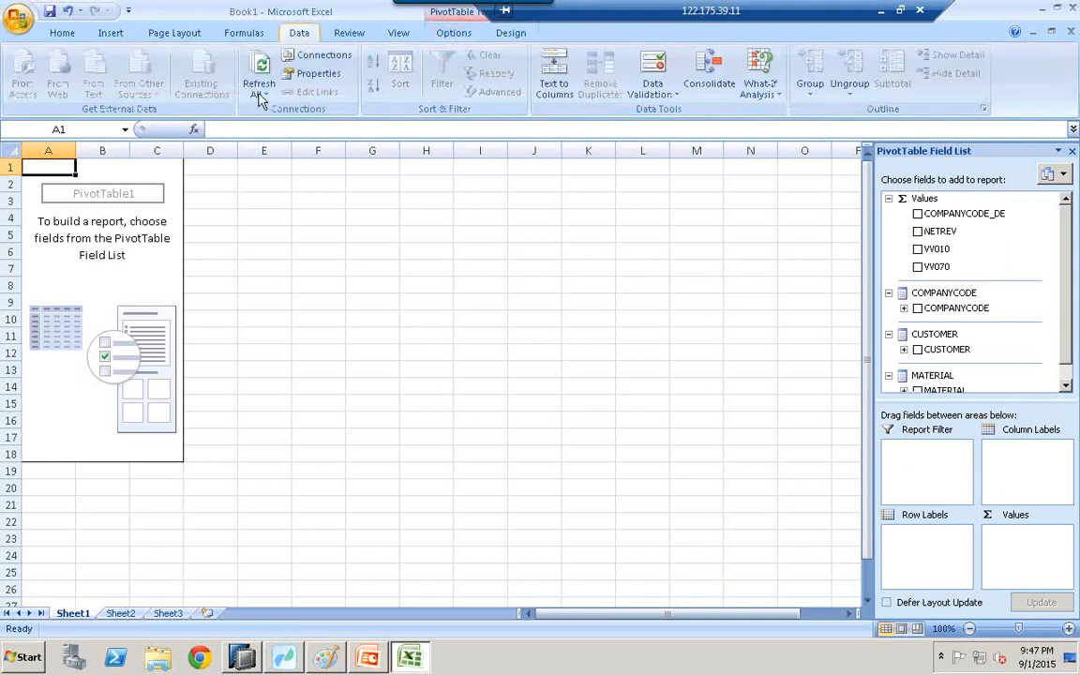
{"action": "left_click", "coordinate": [315, 54]}
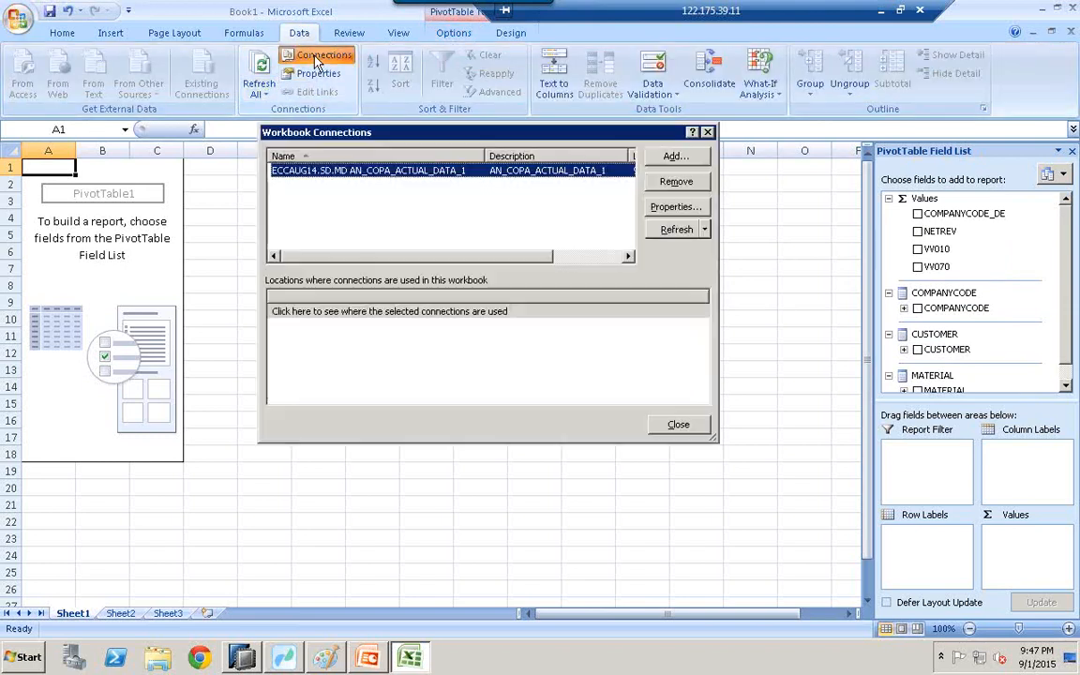
{"action": "left_click", "coordinate": [671, 157]}
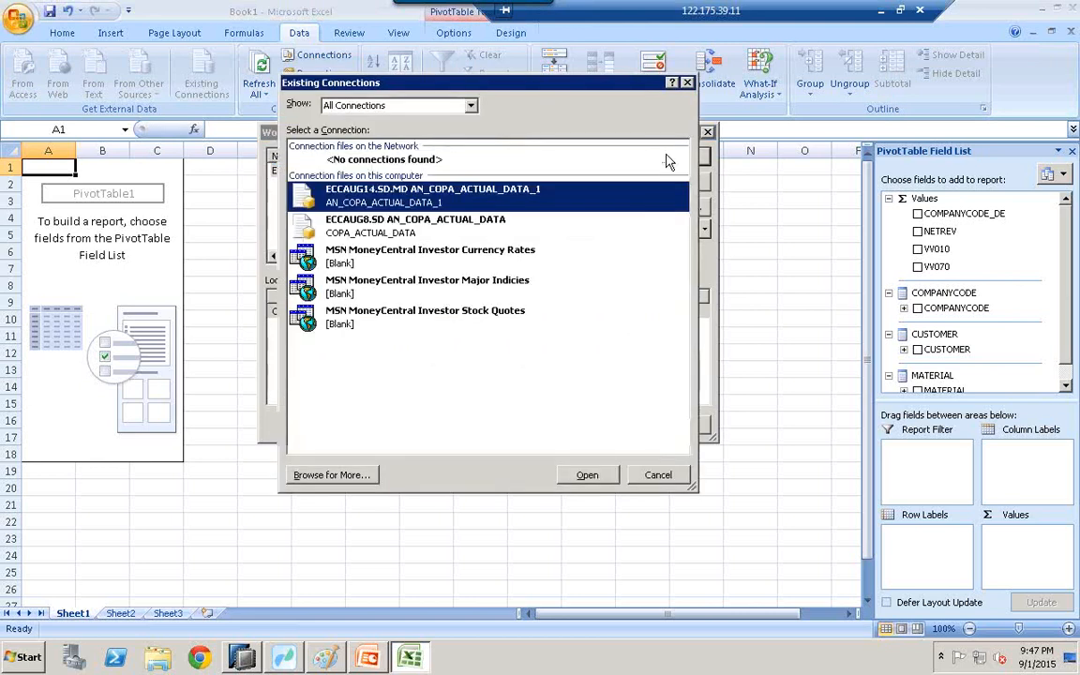
{"action": "left_click", "coordinate": [658, 475]}
{"action": "left_click", "coordinate": [709, 134]}
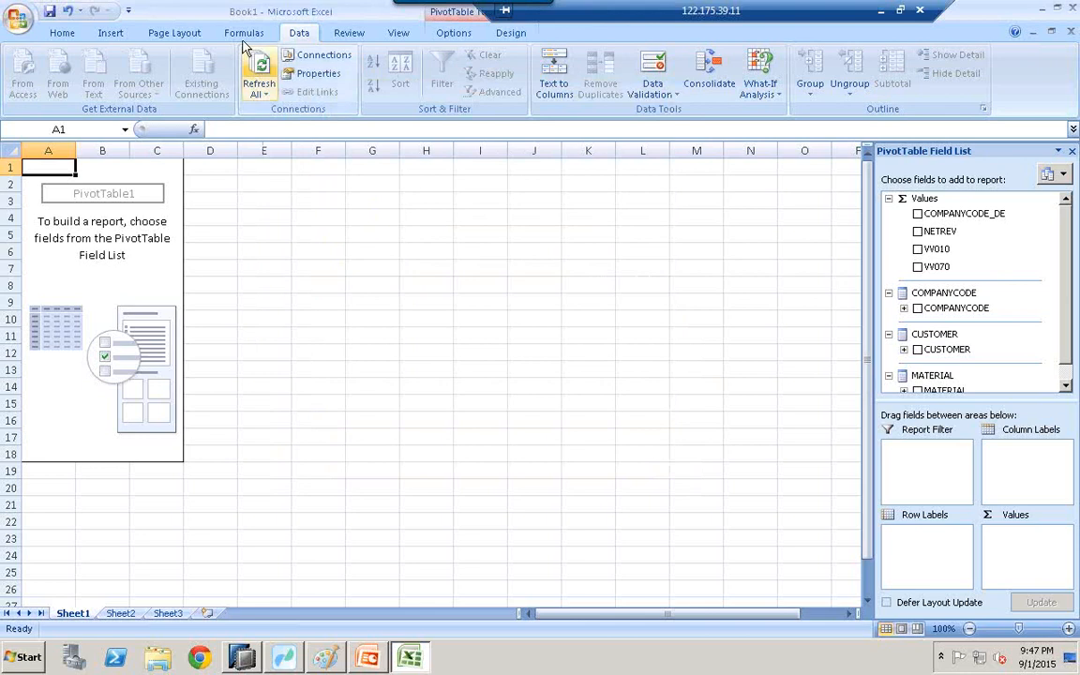
{"action": "left_click", "coordinate": [256, 35]}
{"action": "left_click", "coordinate": [298, 35]}
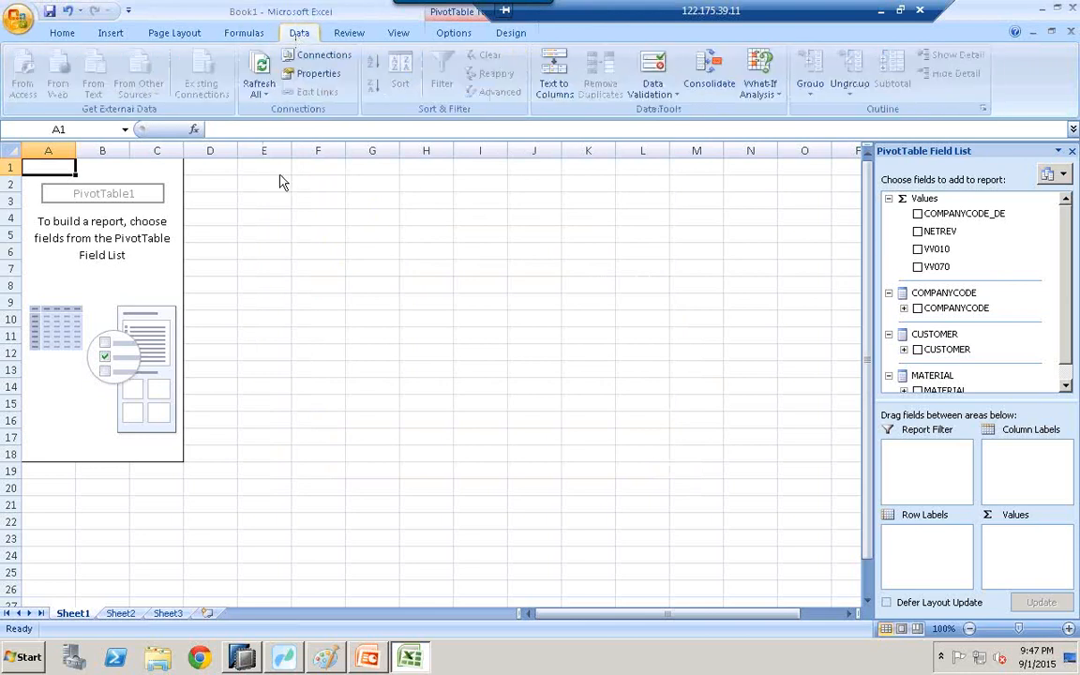
{"action": "left_click", "coordinate": [124, 613]}
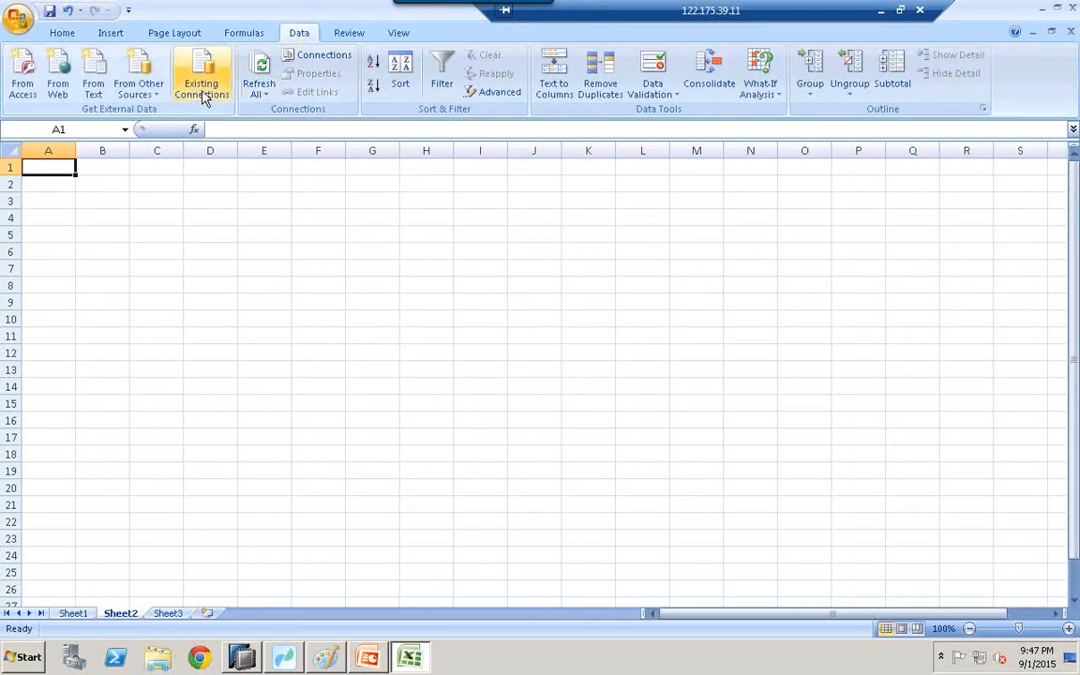
{"action": "left_click", "coordinate": [136, 80]}
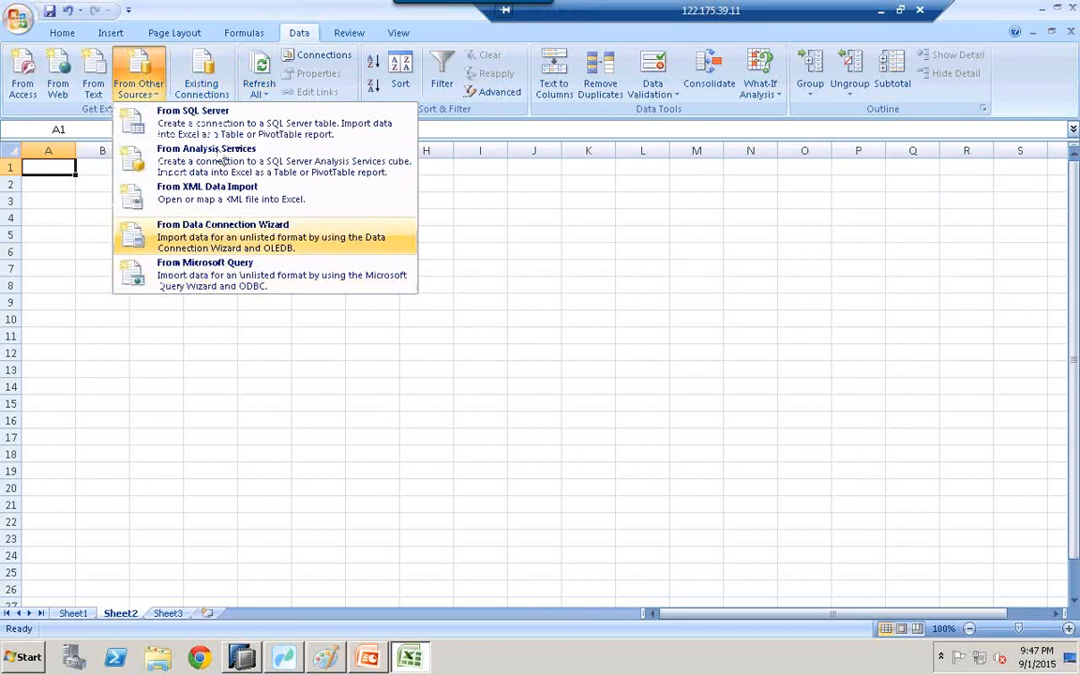
{"action": "left_click", "coordinate": [215, 237]}
{"action": "left_click", "coordinate": [317, 275]}
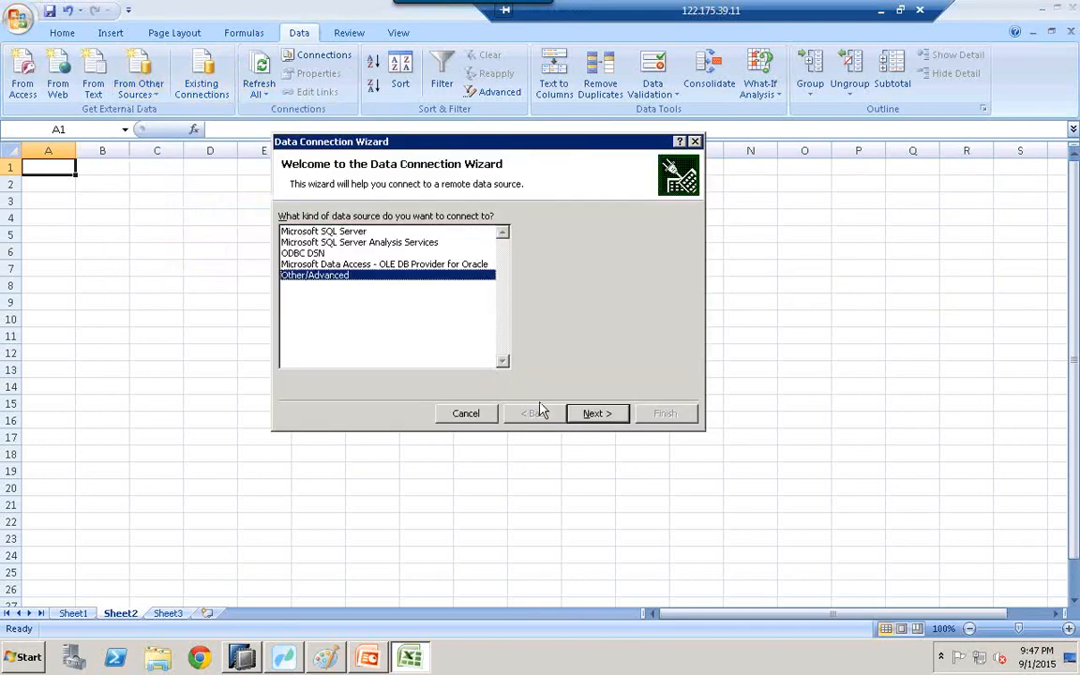
{"action": "left_click", "coordinate": [615, 414]}
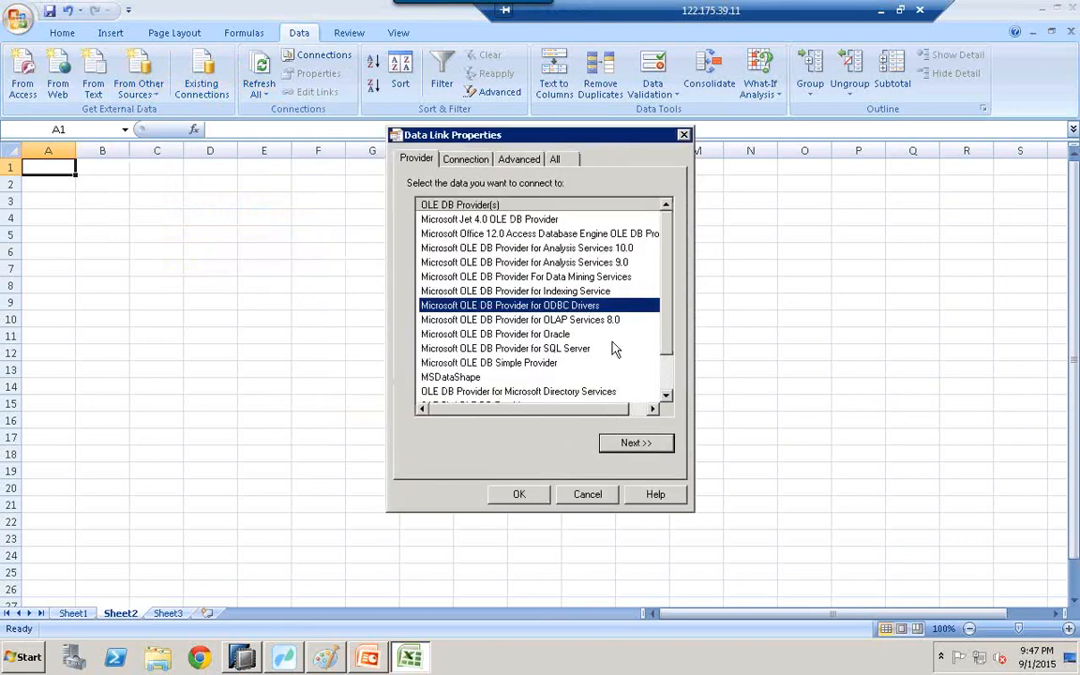
{"action": "scroll", "coordinate": [601, 347], "scroll_direction": "down", "scroll_amount": 1}
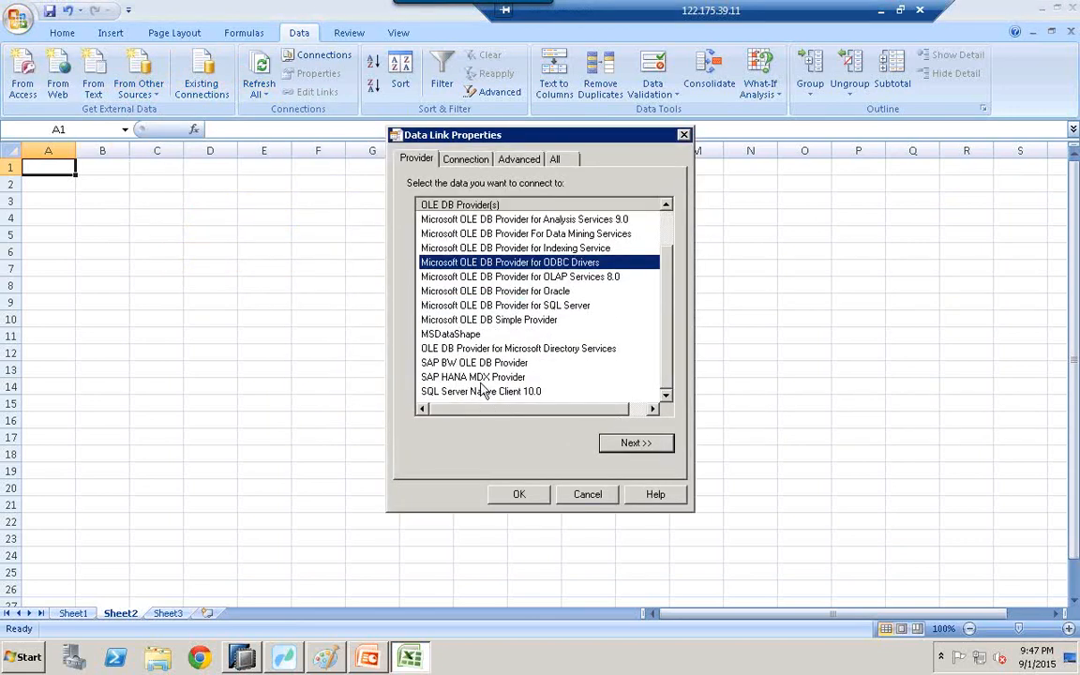
{"action": "left_click", "coordinate": [450, 377]}
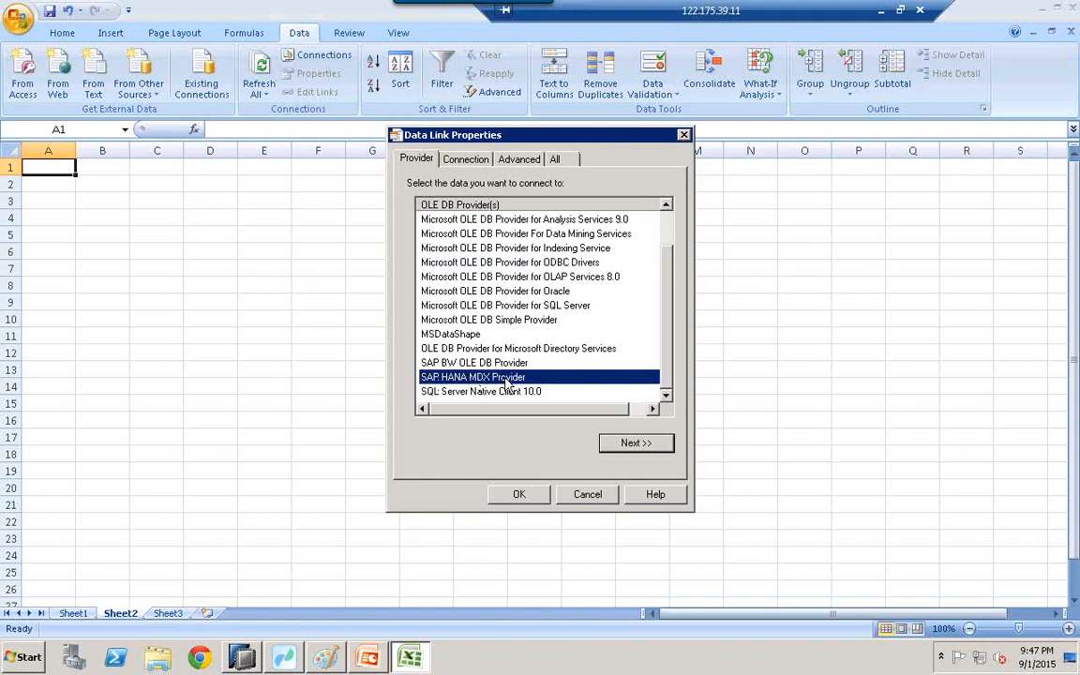
{"action": "left_click", "coordinate": [589, 496]}
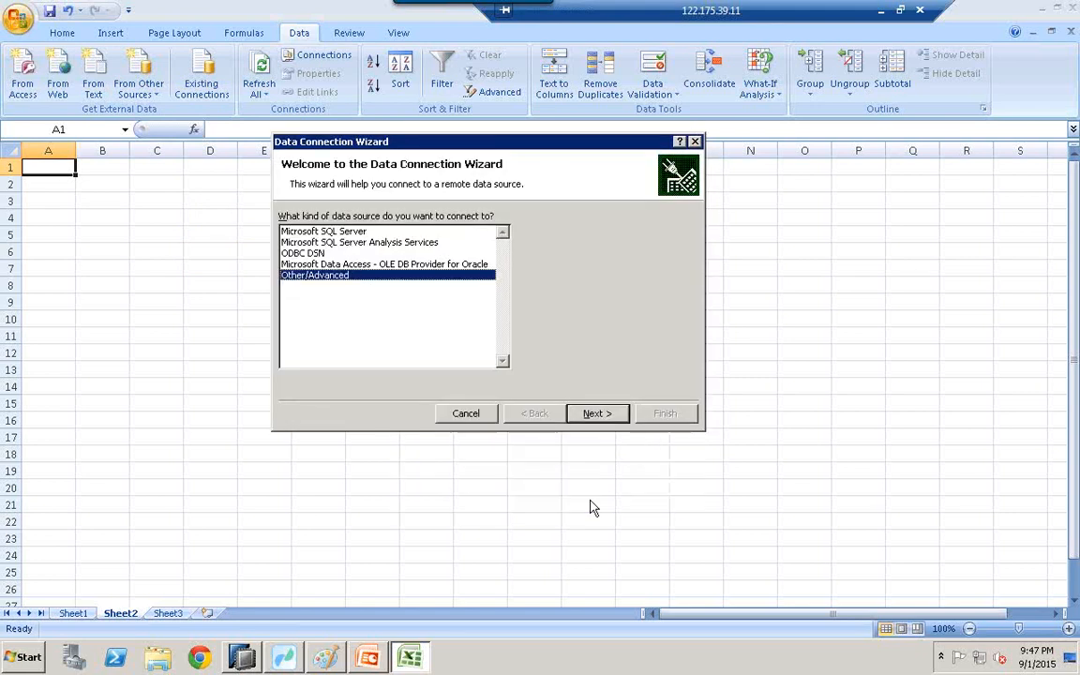
{"action": "left_click", "coordinate": [466, 414]}
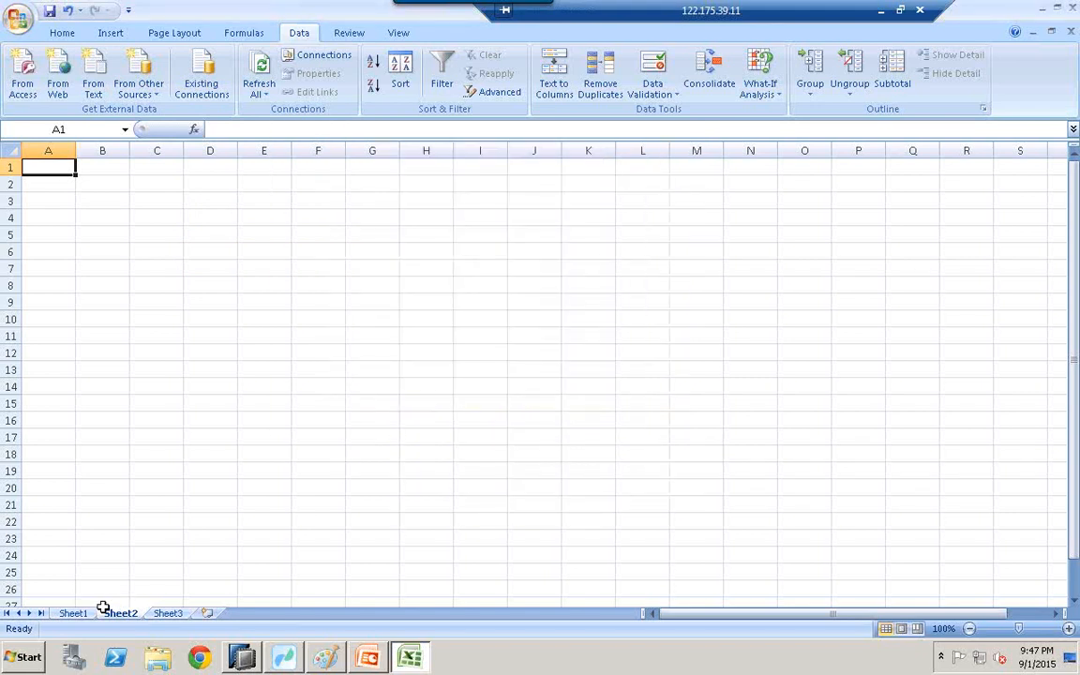
{"action": "left_click", "coordinate": [75, 614]}
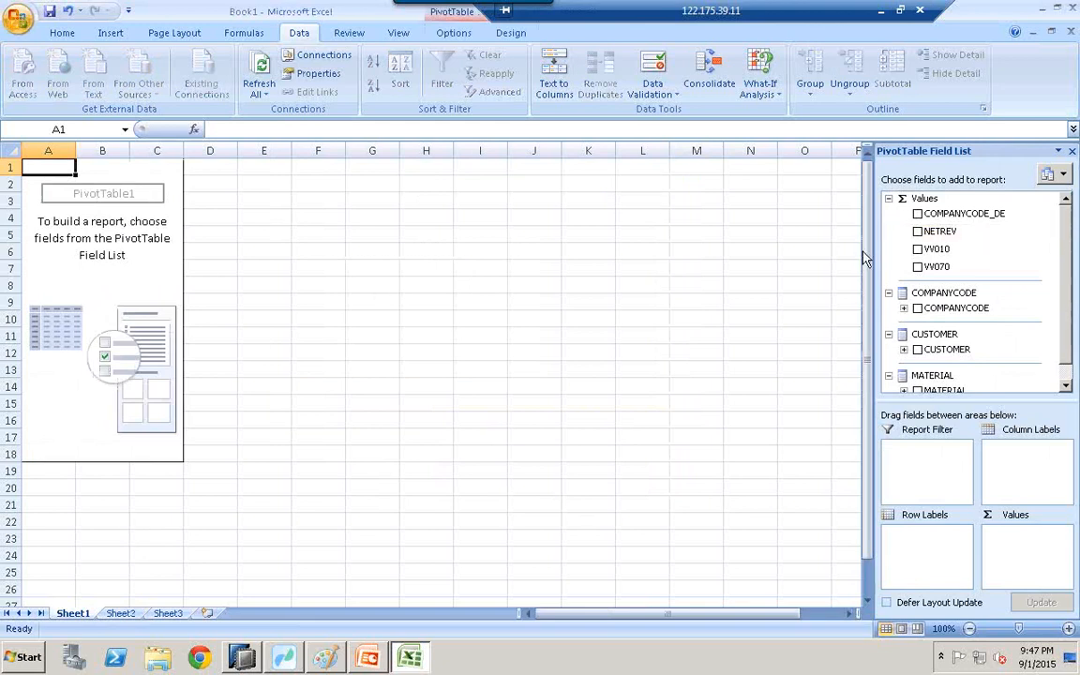
Add VV010 and VV070 as PivotTable values and COMPANYCODE as row labels
{"action": "left_click", "coordinate": [889, 199]}
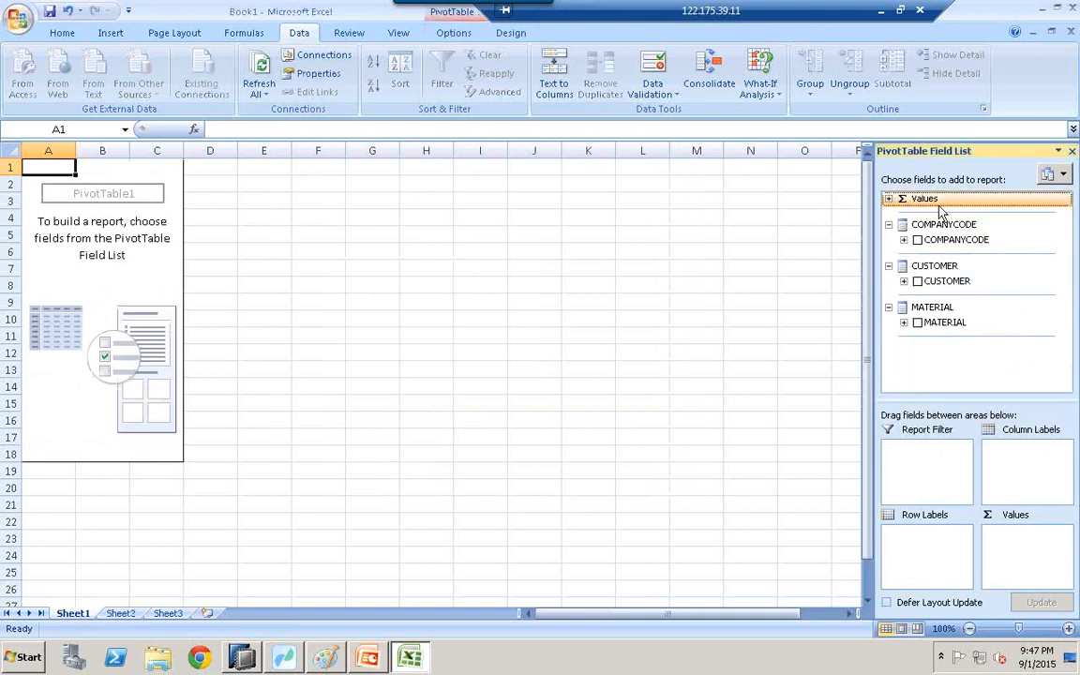
{"action": "left_click", "coordinate": [889, 199]}
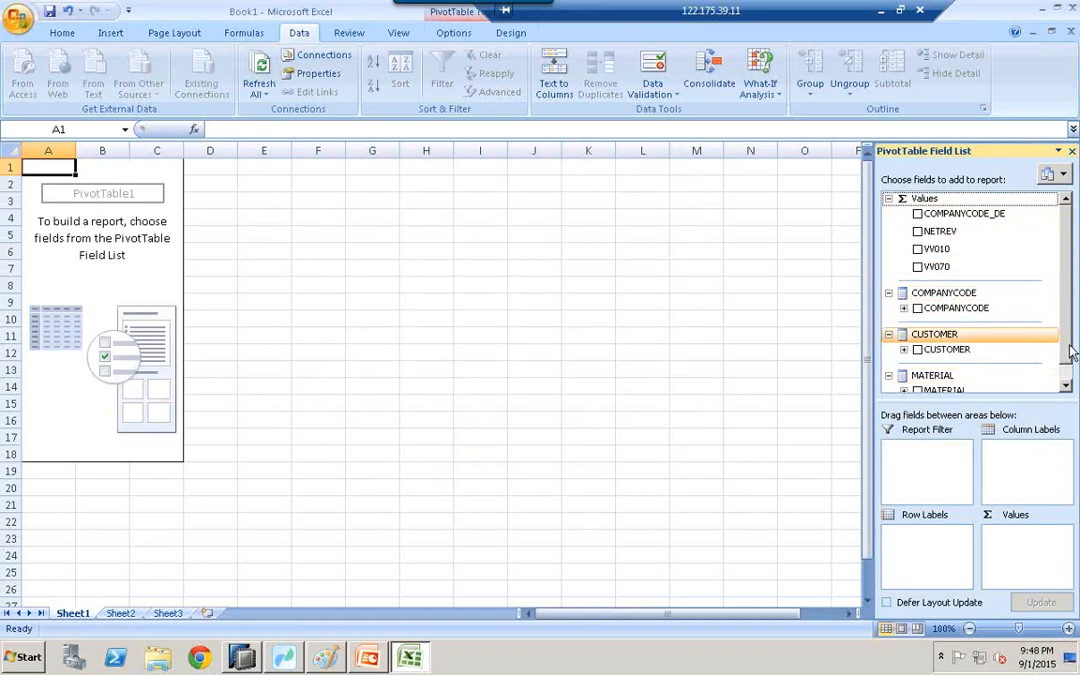
{"action": "left_click", "coordinate": [1067, 386]}
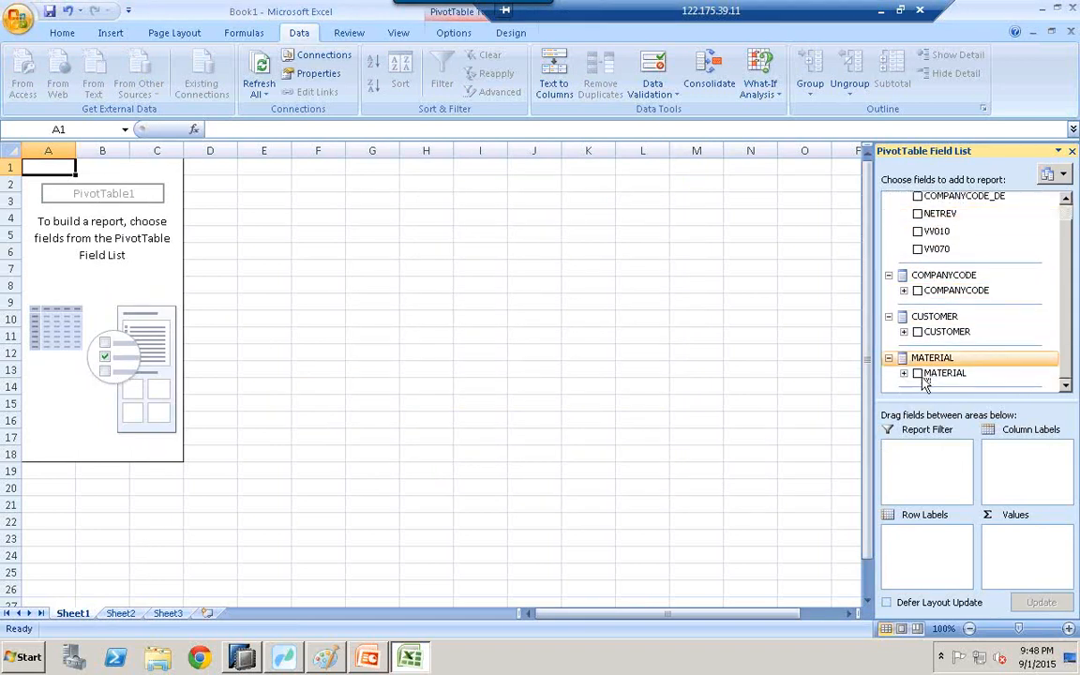
{"action": "left_click", "coordinate": [918, 232]}
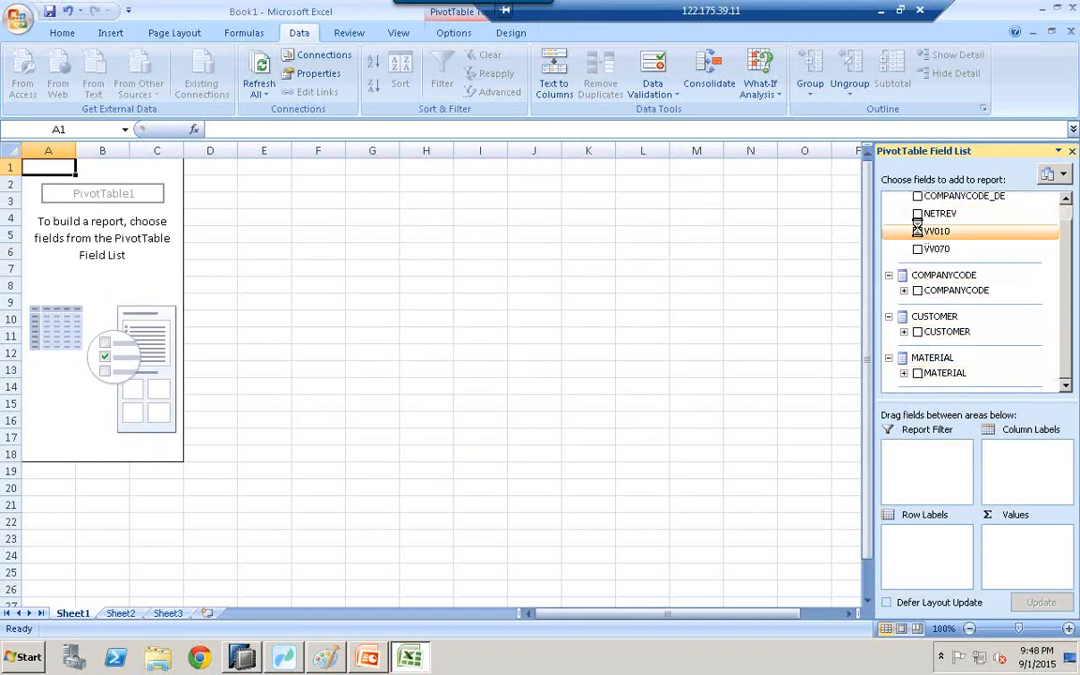
{"action": "left_click", "coordinate": [918, 250]}
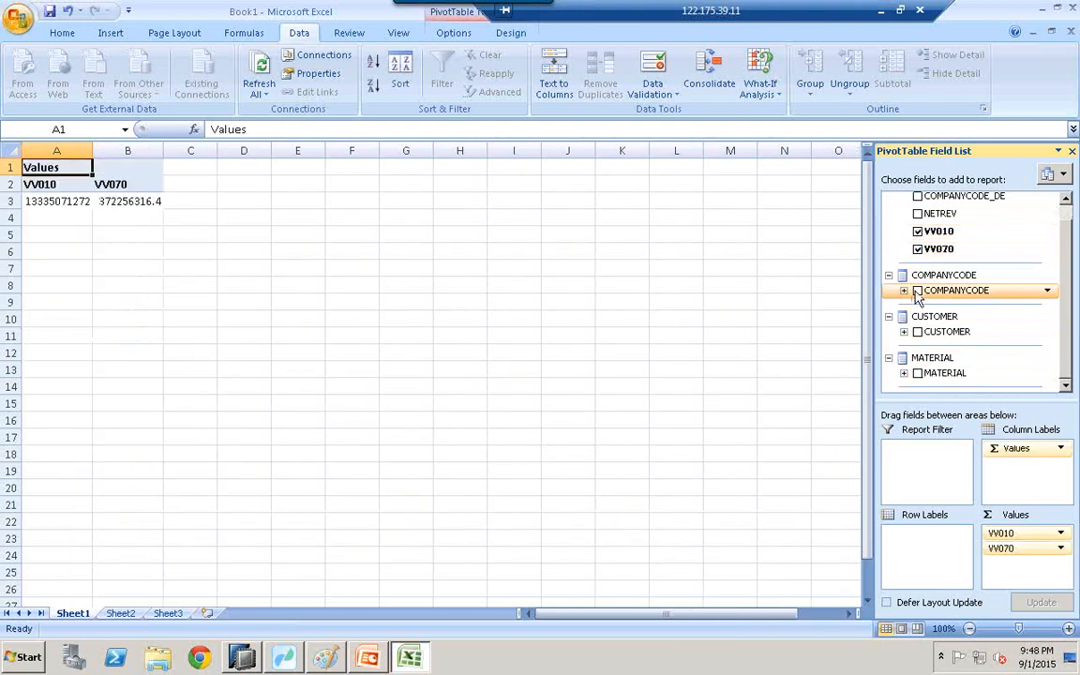
{"action": "left_click", "coordinate": [918, 290]}
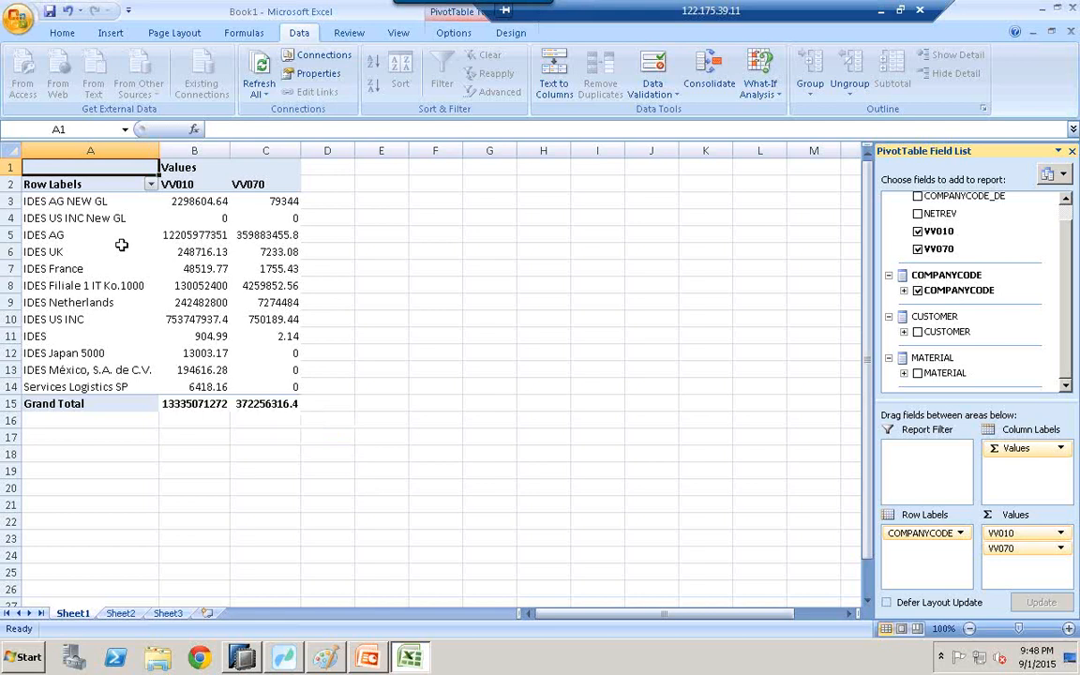
Switch to SAP HANA Studio and open the semantics of the AT_MATERIAL attribute view used in AN_COPA_ACTUAL_DATA_1
{"action": "left_click", "coordinate": [242, 657]}
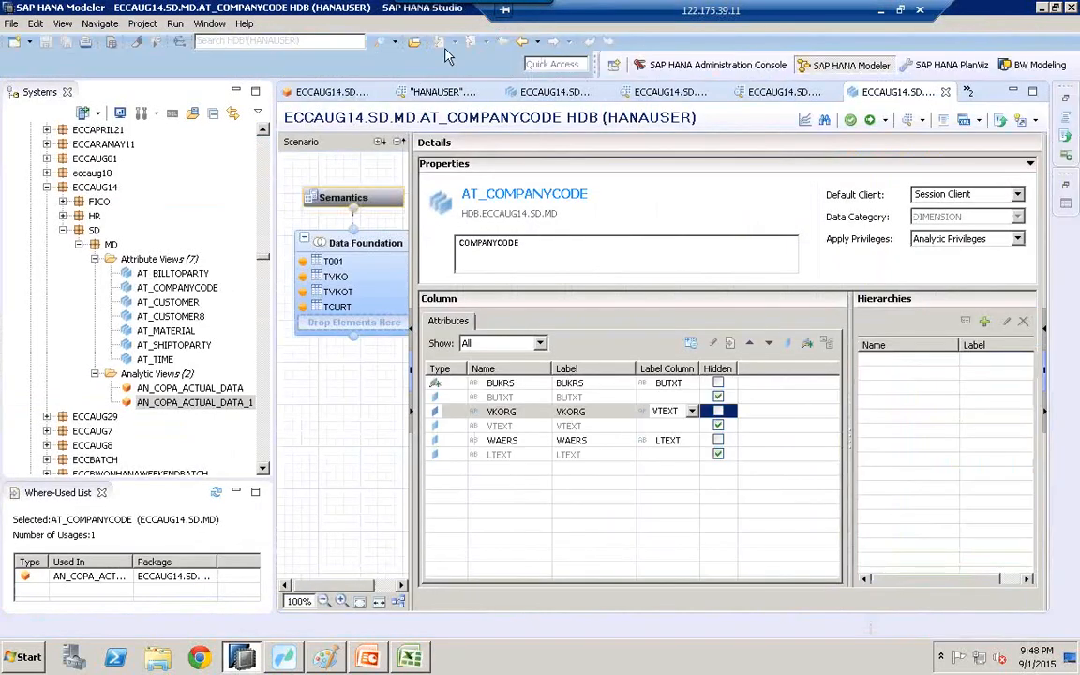
{"action": "left_click", "coordinate": [522, 43]}
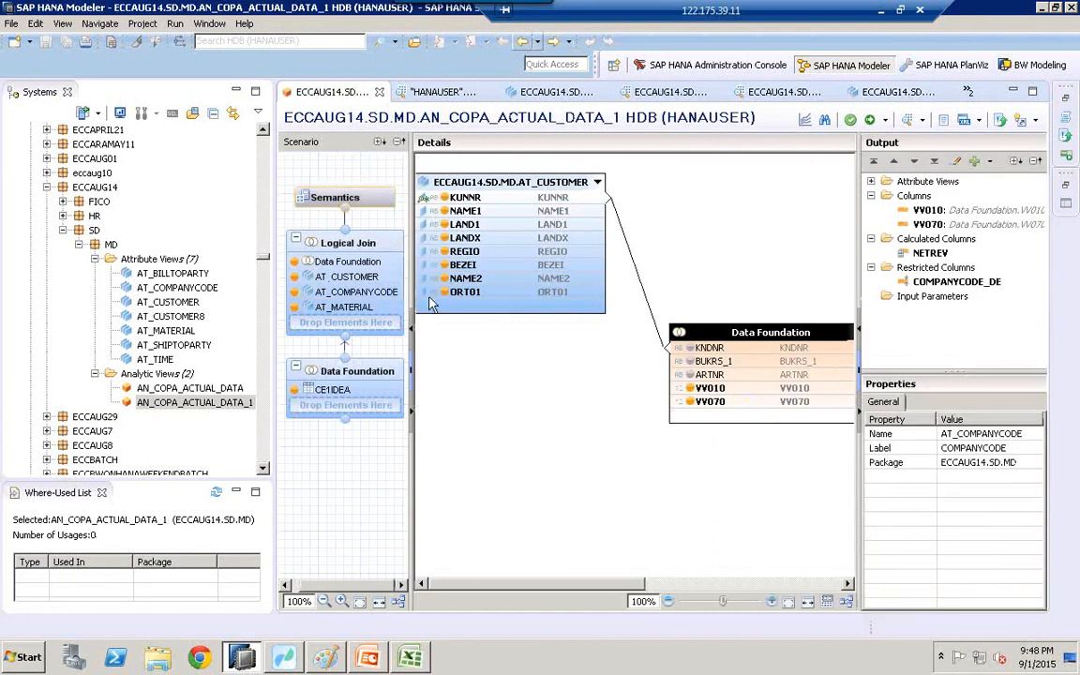
{"action": "right_click", "coordinate": [330, 309]}
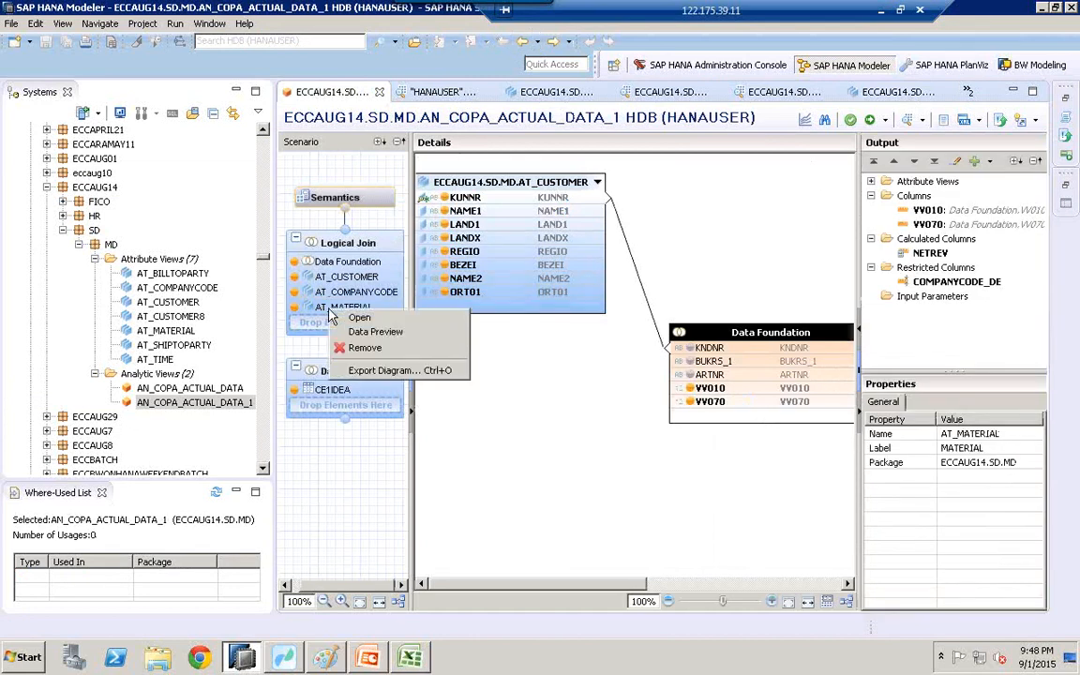
{"action": "left_click", "coordinate": [356, 318]}
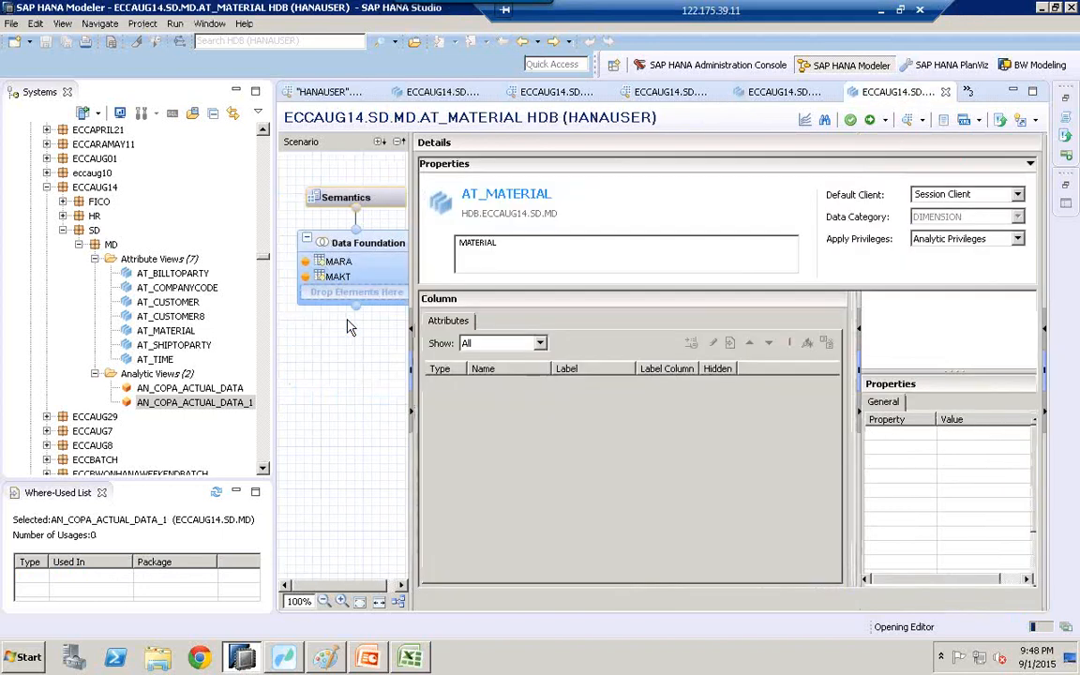
{"action": "left_click", "coordinate": [345, 202]}
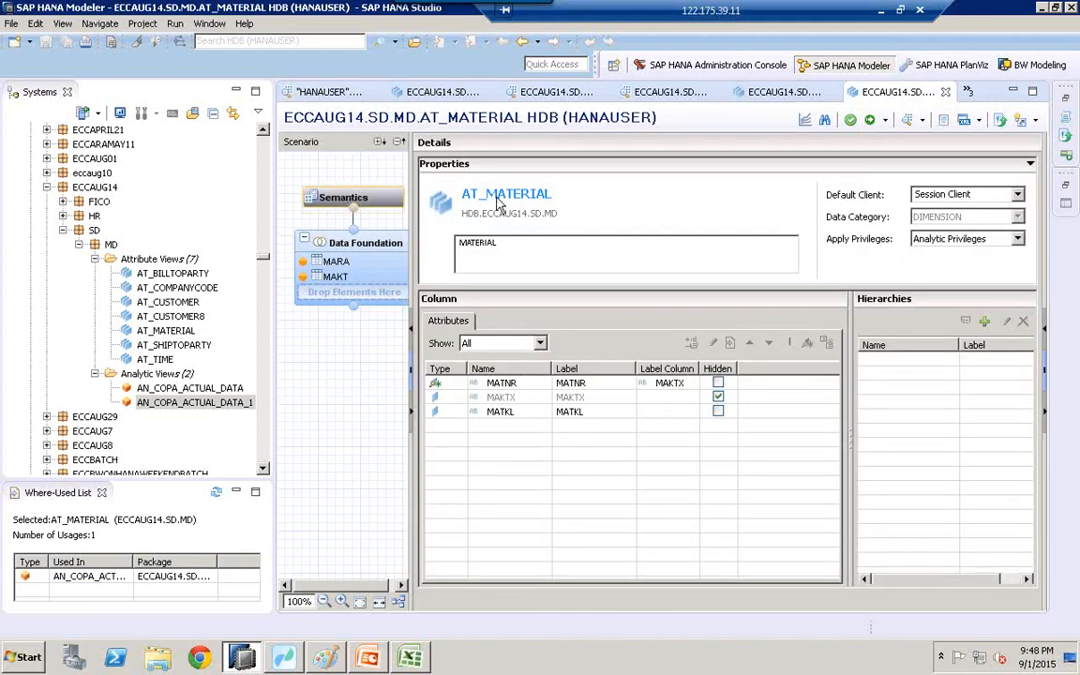
Start a new level hierarchy in AT_MATERIAL with HIER_MATERIAL as both its name and label
{"action": "left_click", "coordinate": [986, 323]}
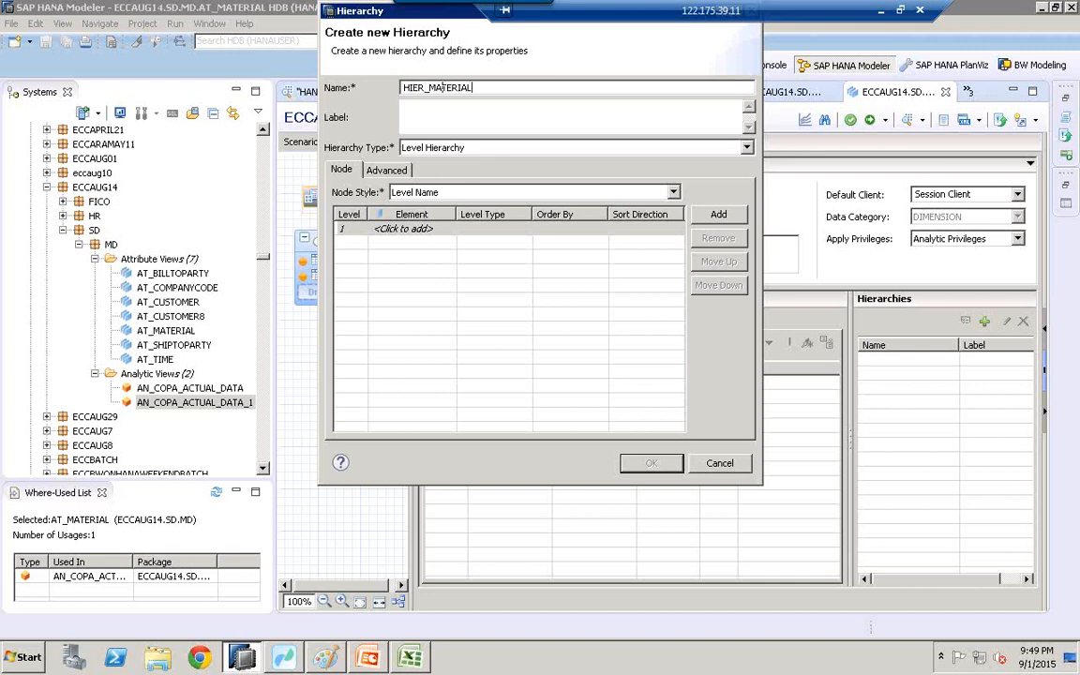
{"action": "key", "text": "ctrl+a"}
{"action": "key", "text": "ctrl+c"}
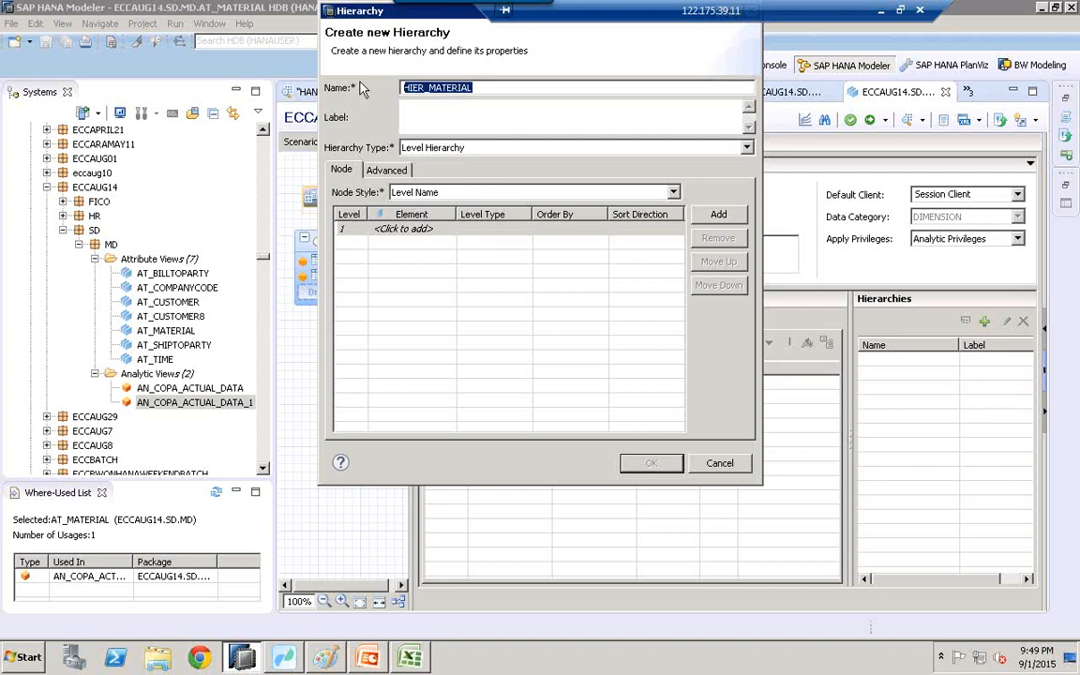
{"action": "left_click", "coordinate": [478, 127]}
{"action": "key", "text": "ctrl+v"}
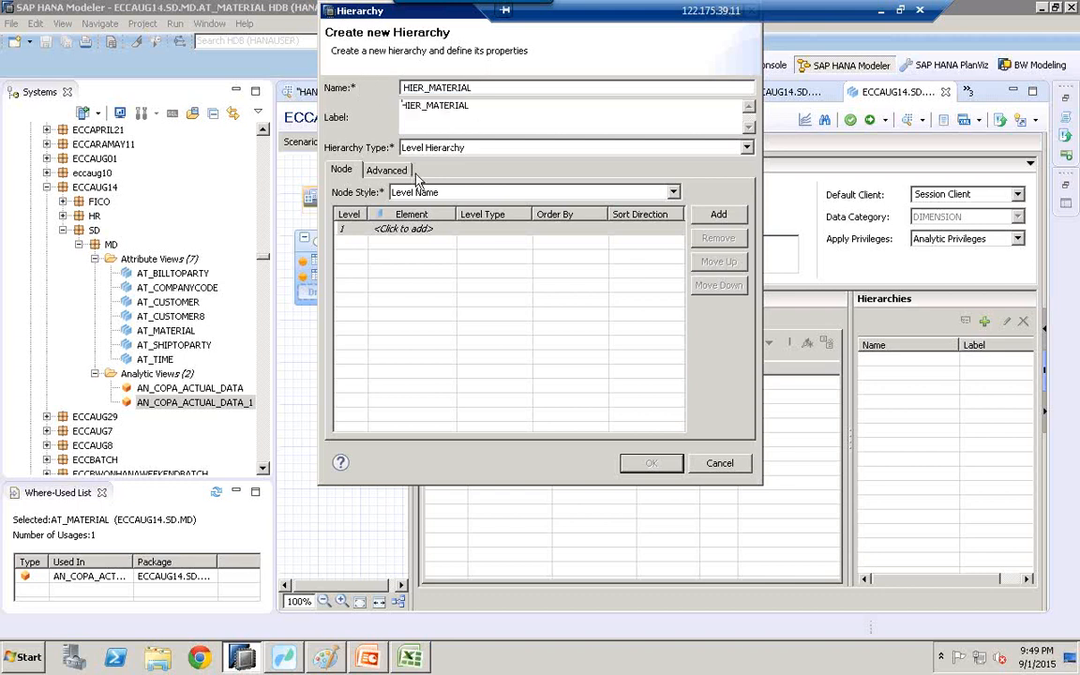
Define MATKL as level 1 and MATNR as level 2 of the hierarchy and accept it
{"action": "left_click", "coordinate": [354, 227]}
{"action": "left_click", "coordinate": [390, 231]}
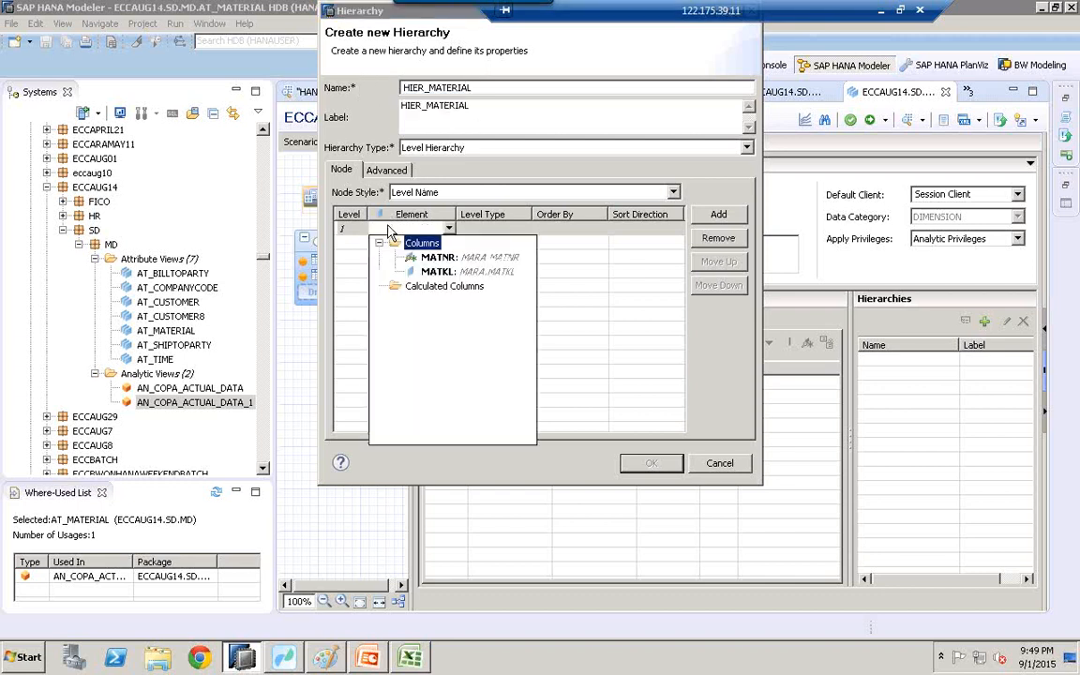
{"action": "left_click", "coordinate": [438, 272]}
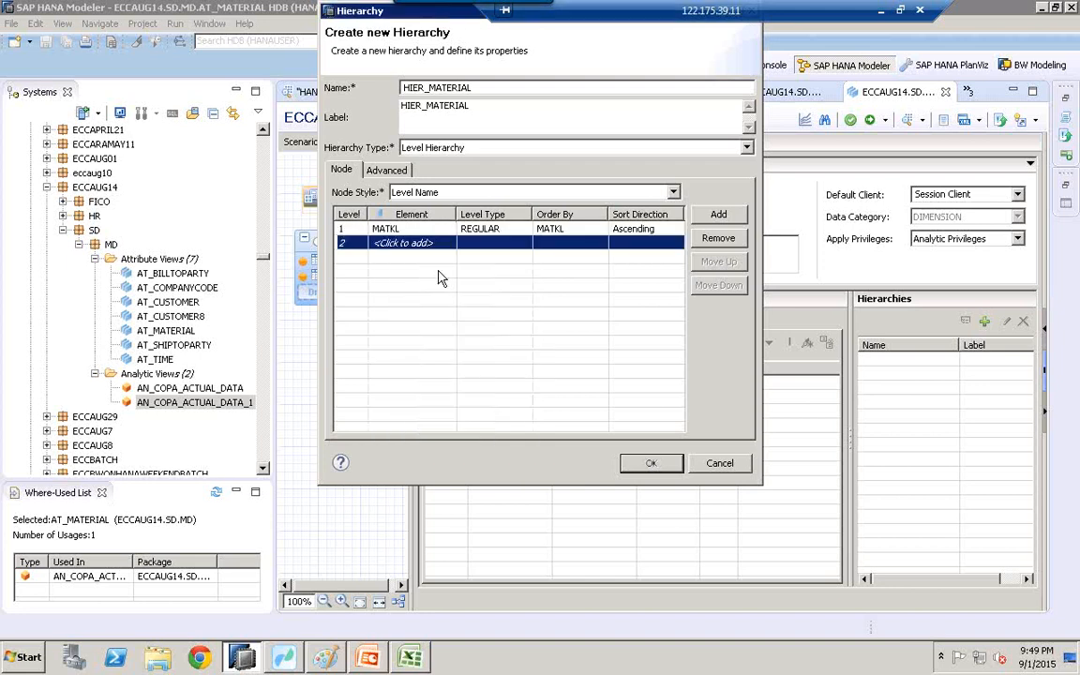
{"action": "left_click", "coordinate": [395, 243]}
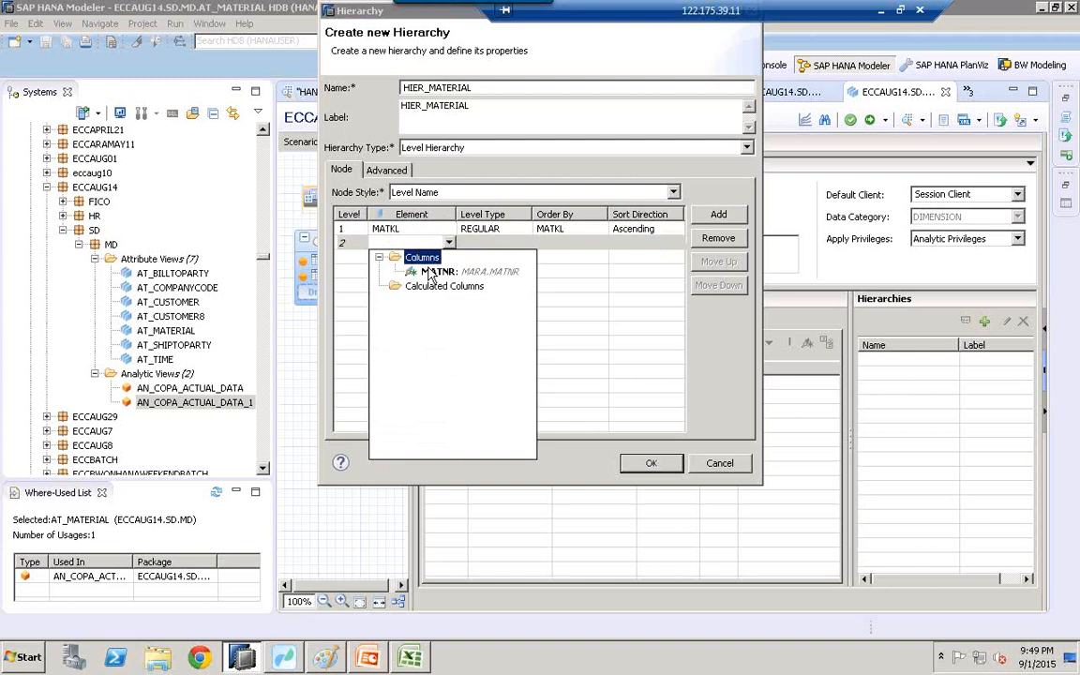
{"action": "left_click", "coordinate": [433, 272]}
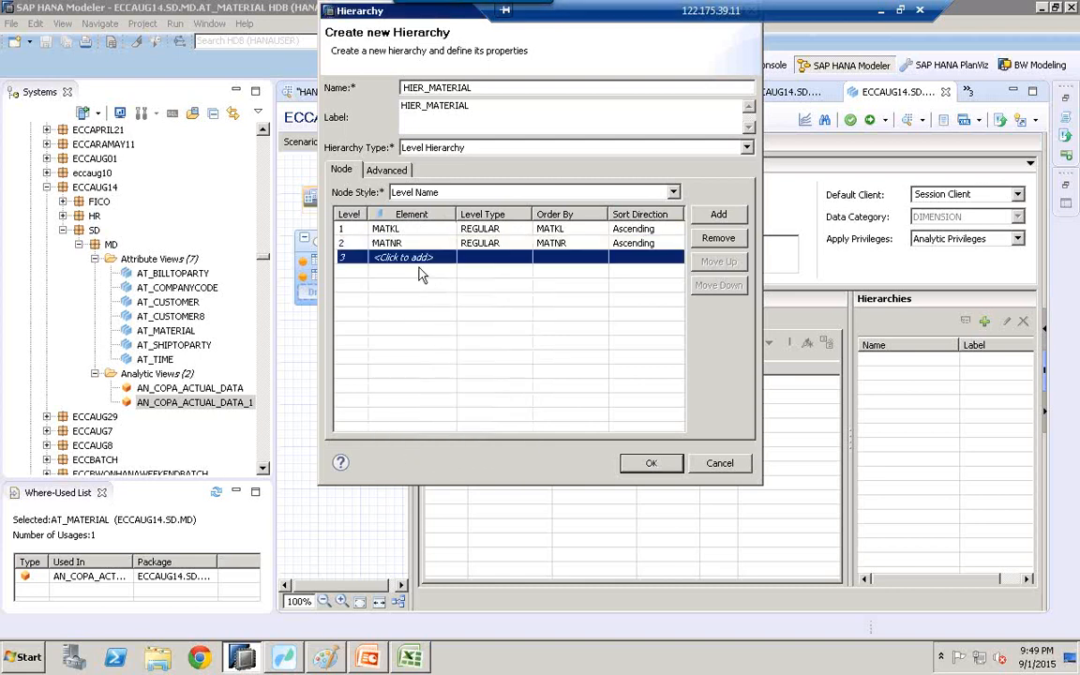
{"action": "left_click", "coordinate": [387, 231]}
{"action": "left_click", "coordinate": [575, 303]}
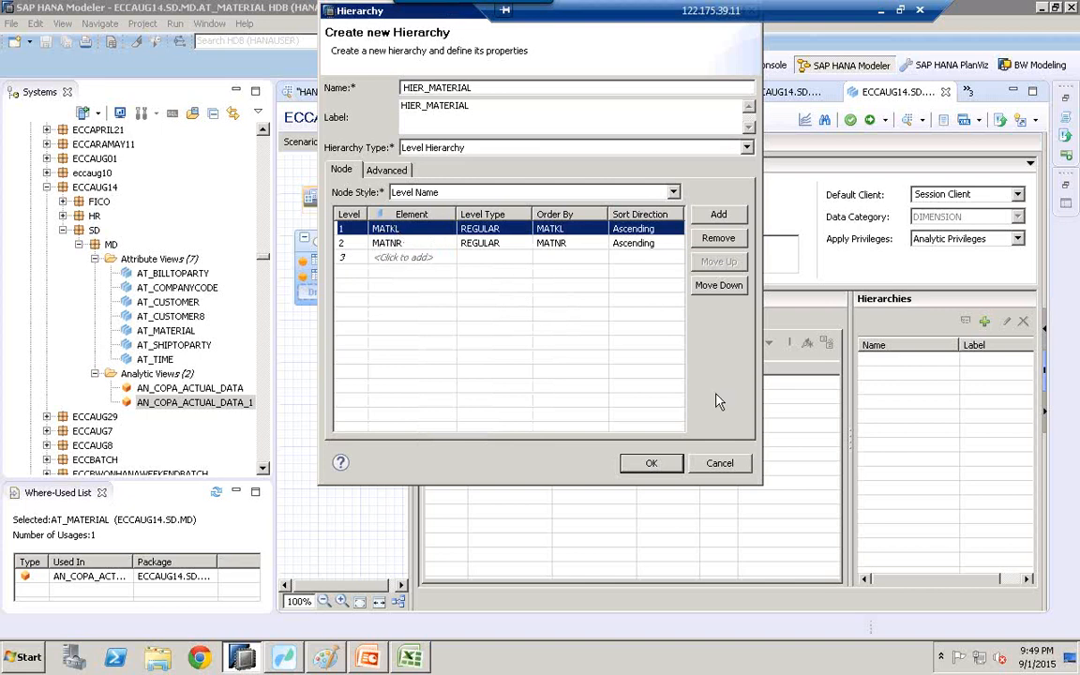
{"action": "left_click", "coordinate": [648, 463]}
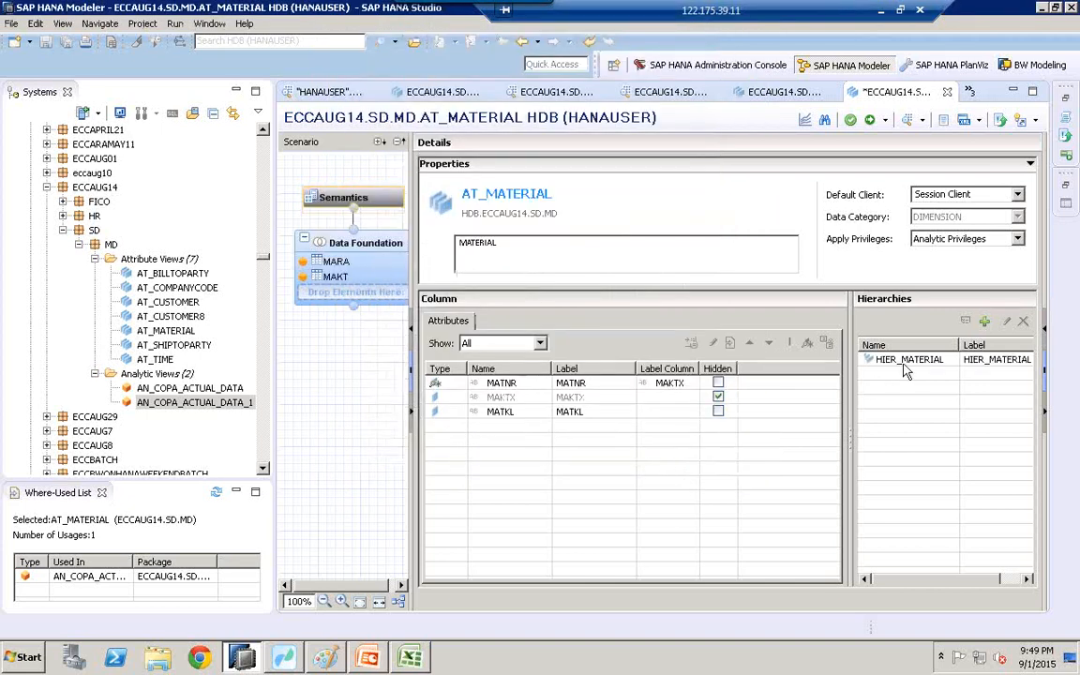
Save, validate and activate the AT_MATERIAL attribute view containing the HIER_MATERIAL hierarchy
{"action": "left_click", "coordinate": [896, 367]}
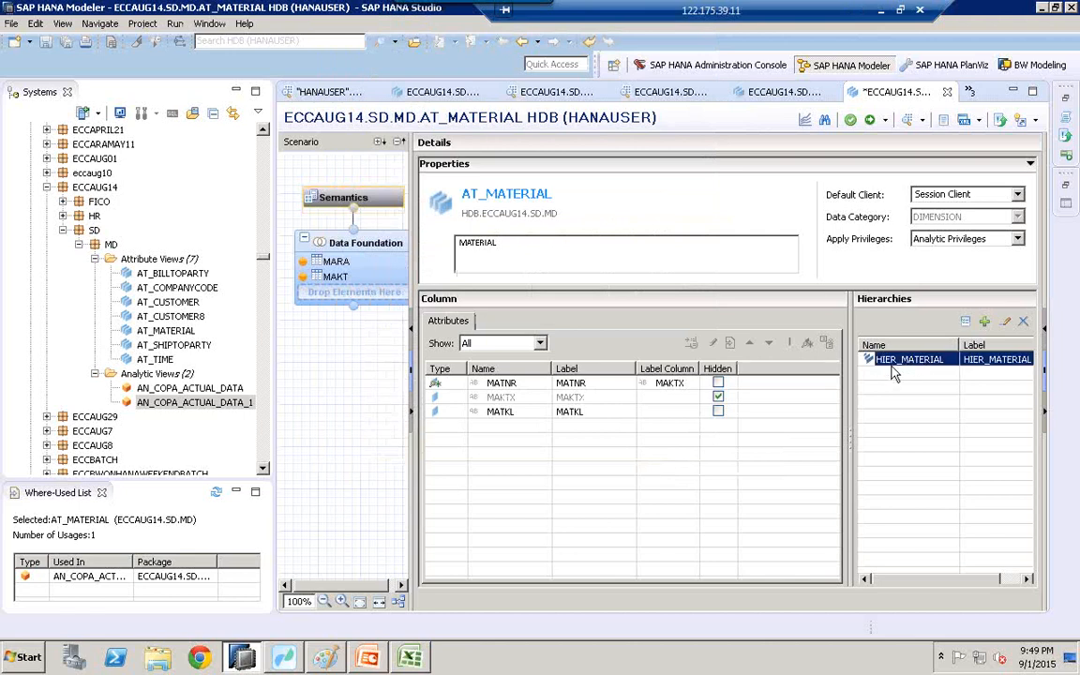
{"action": "left_click", "coordinate": [851, 120]}
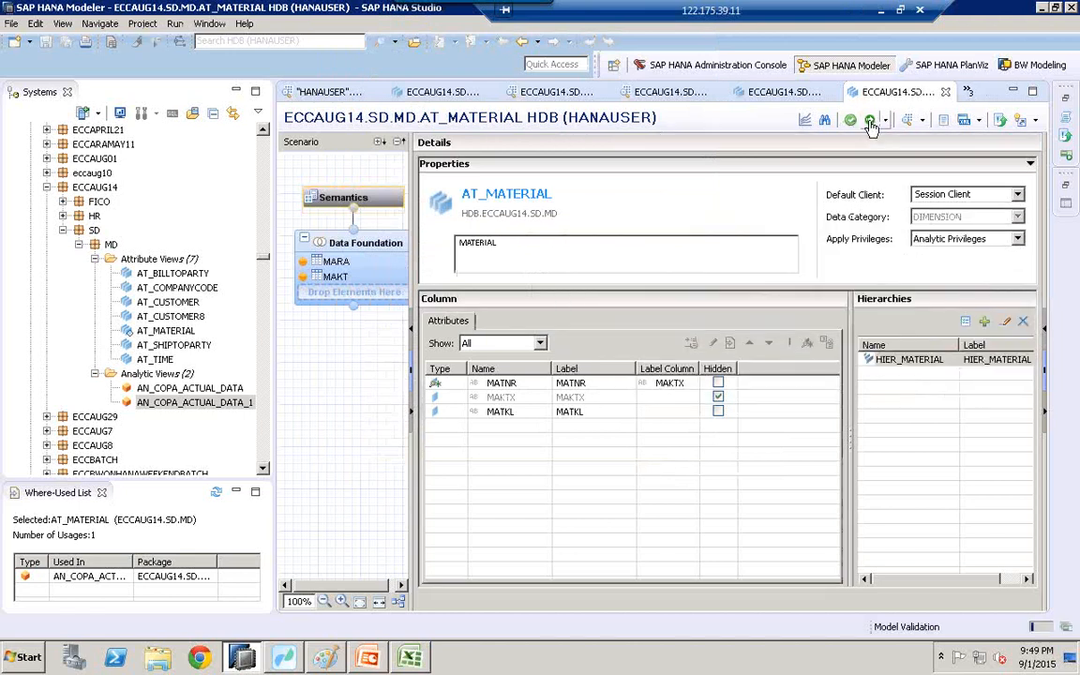
{"action": "left_click", "coordinate": [871, 122]}
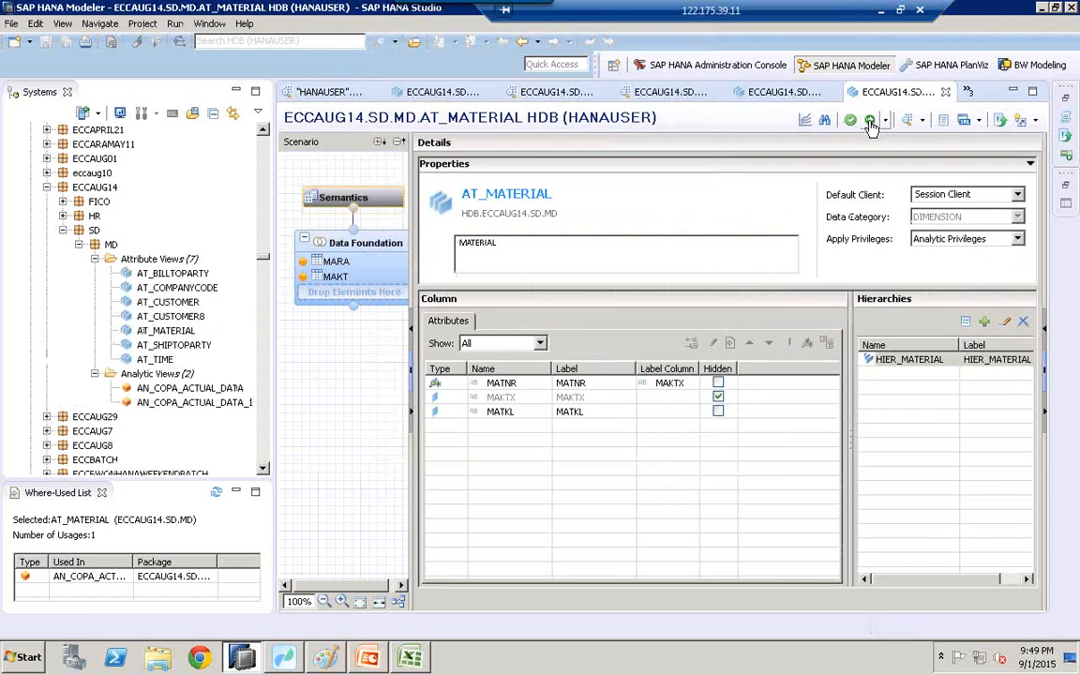
{"action": "left_click", "coordinate": [900, 361]}
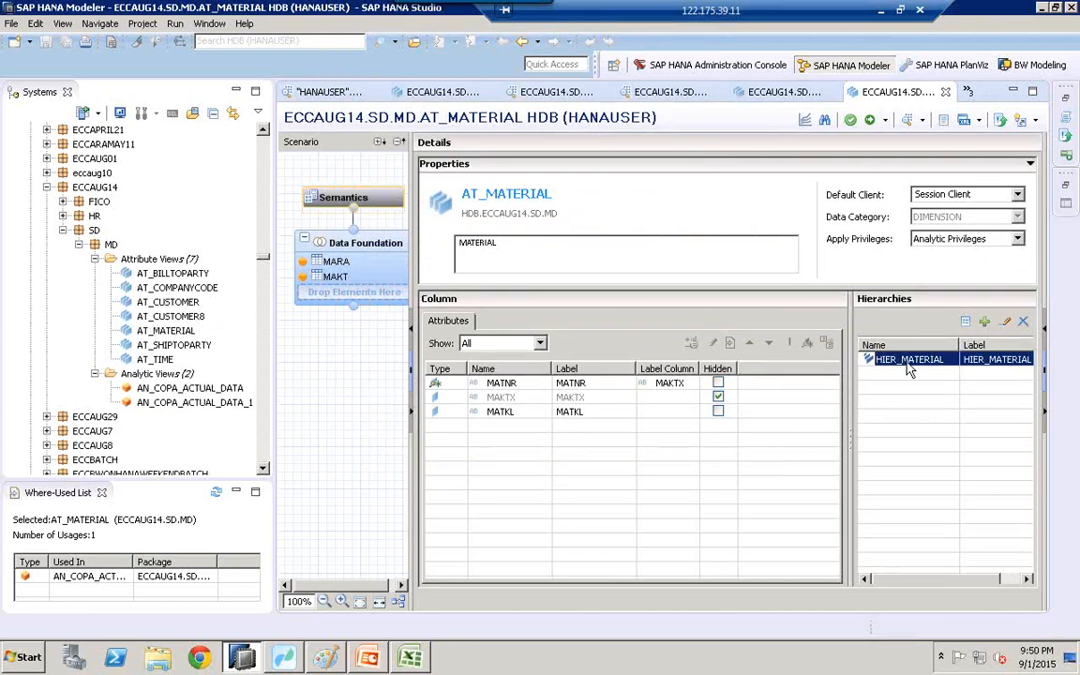
Preview the raw data of AN_COPA_ACTUAL_DATA_1 for company code 1000 and examine its material and value columns
{"action": "left_click", "coordinate": [195, 403]}
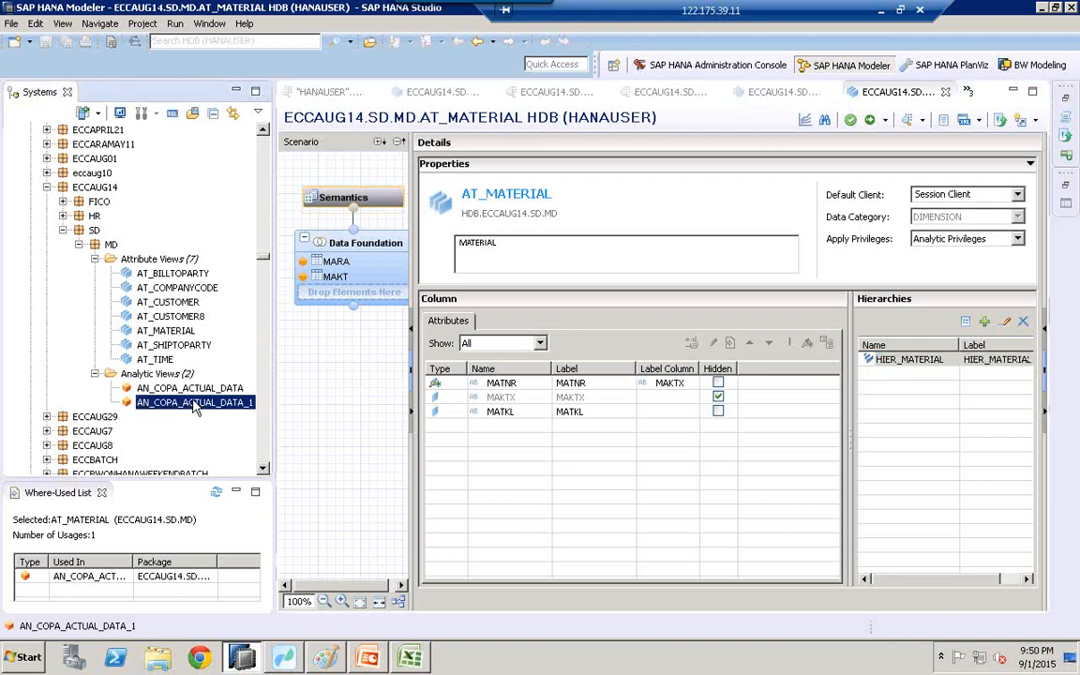
{"action": "right_click", "coordinate": [195, 403]}
{"action": "left_click", "coordinate": [234, 196]}
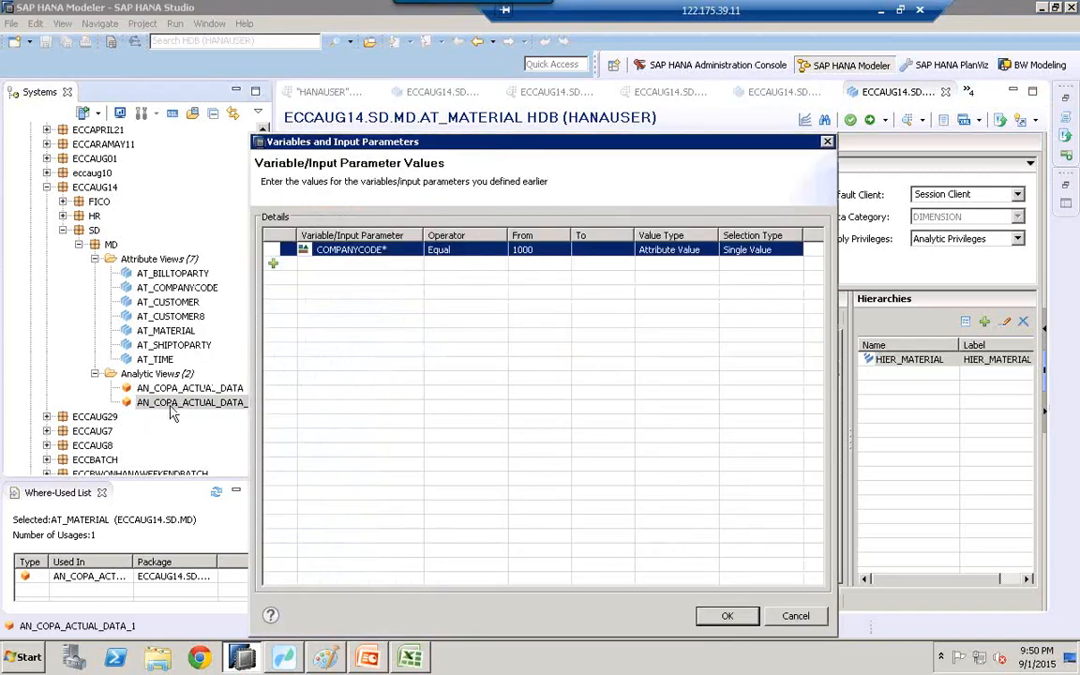
{"action": "left_click", "coordinate": [725, 615]}
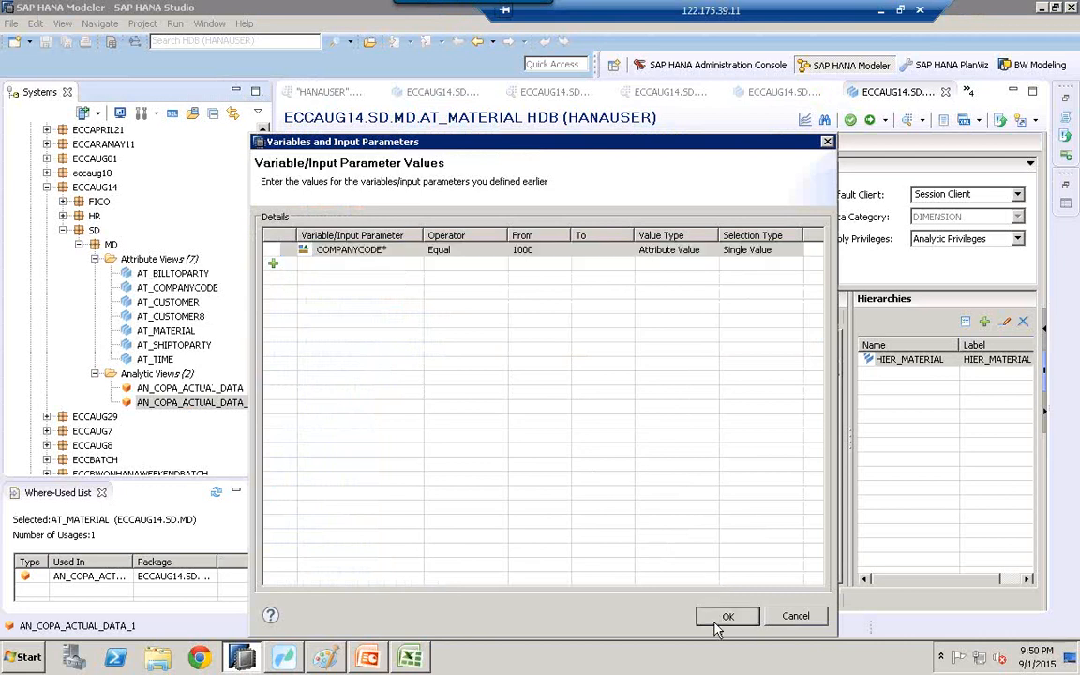
{"action": "left_click", "coordinate": [474, 118]}
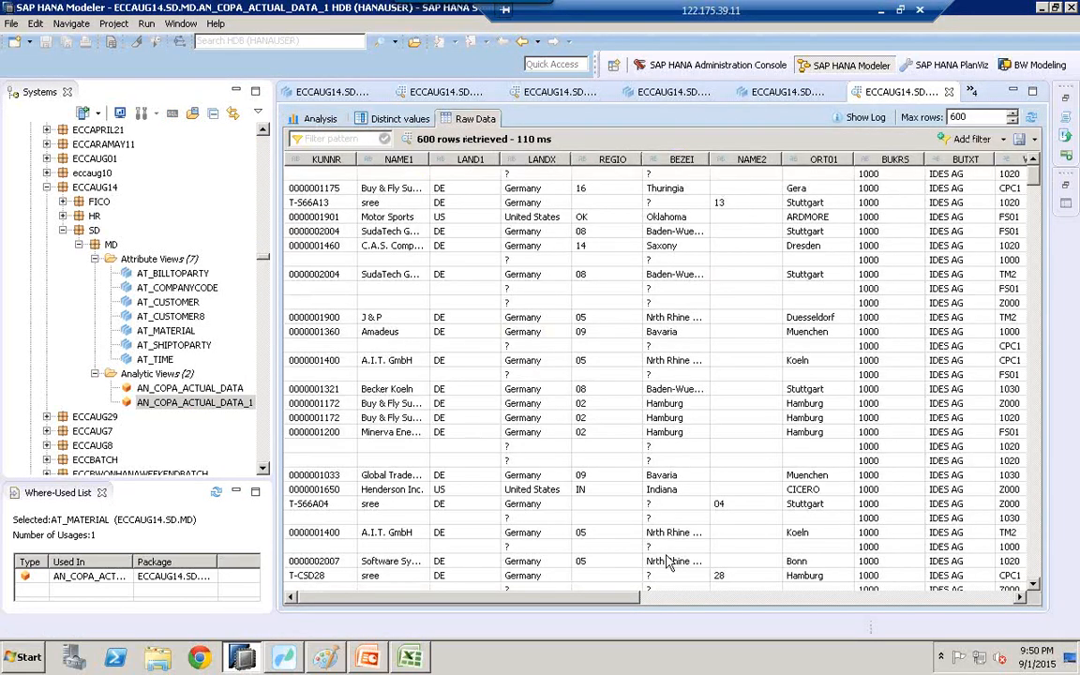
{"action": "left_click_drag", "start_coordinate": [602, 601], "coordinate": [859, 597]}
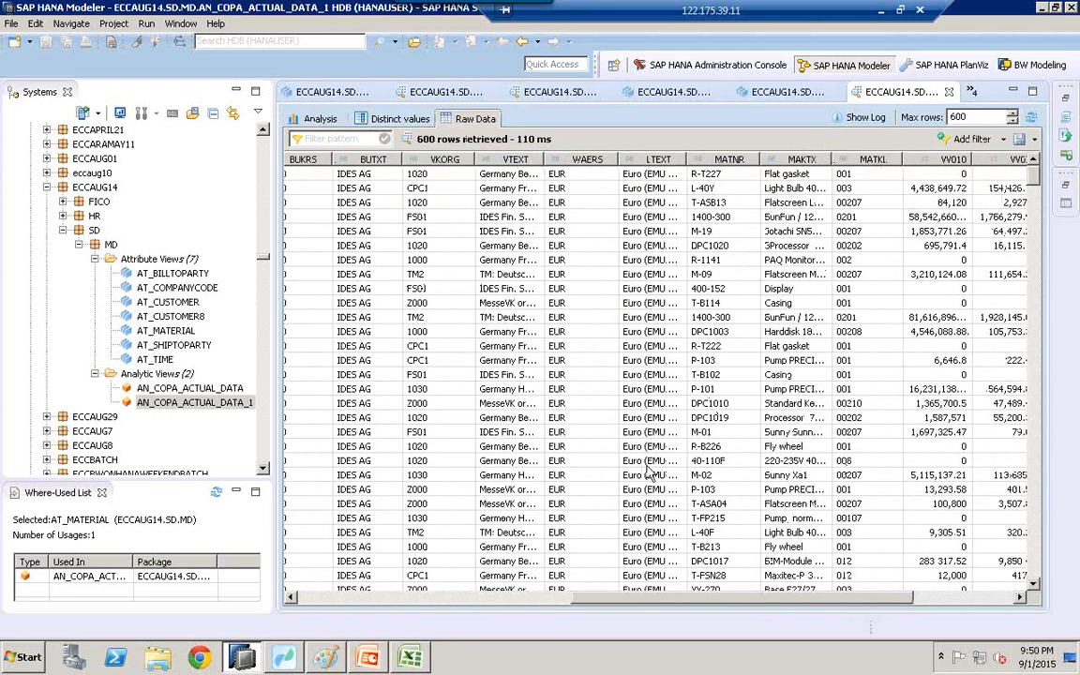
Switch to Excel and refresh the PivotTable data from the SAP HANA connection
{"action": "left_click", "coordinate": [409, 657]}
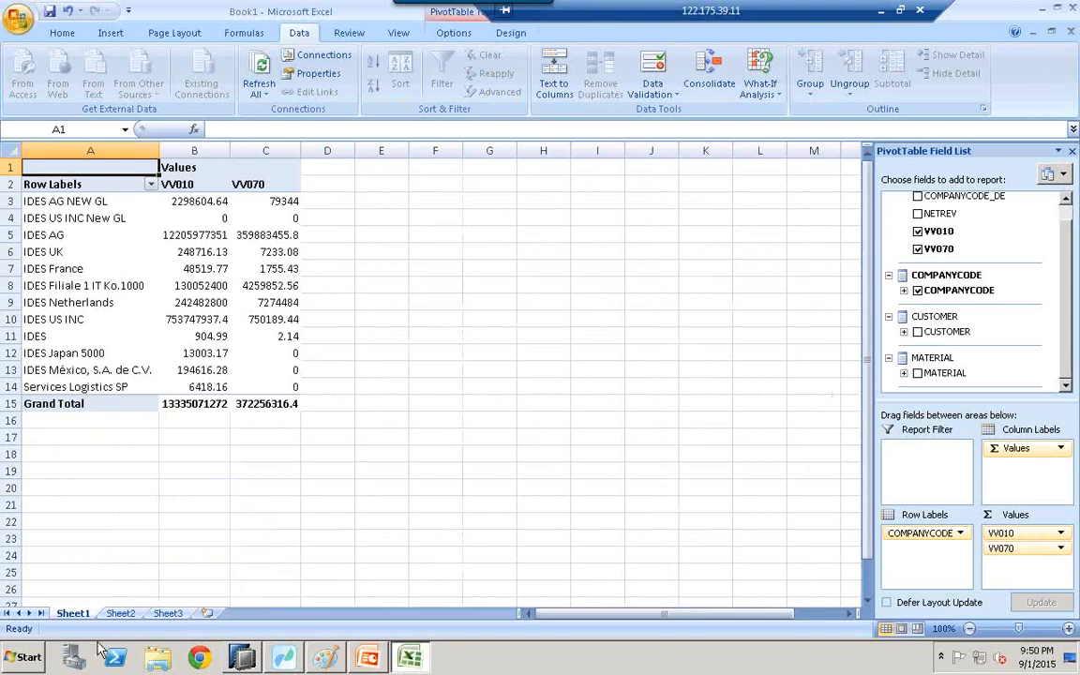
{"action": "left_click", "coordinate": [259, 71]}
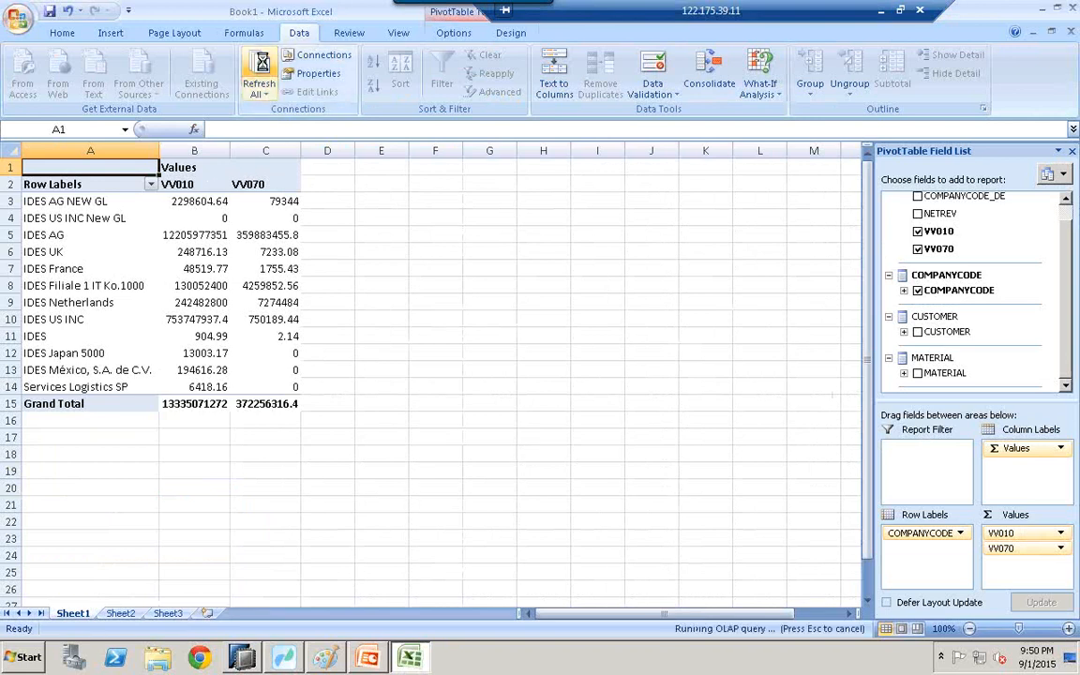
{"action": "left_click", "coordinate": [264, 67]}
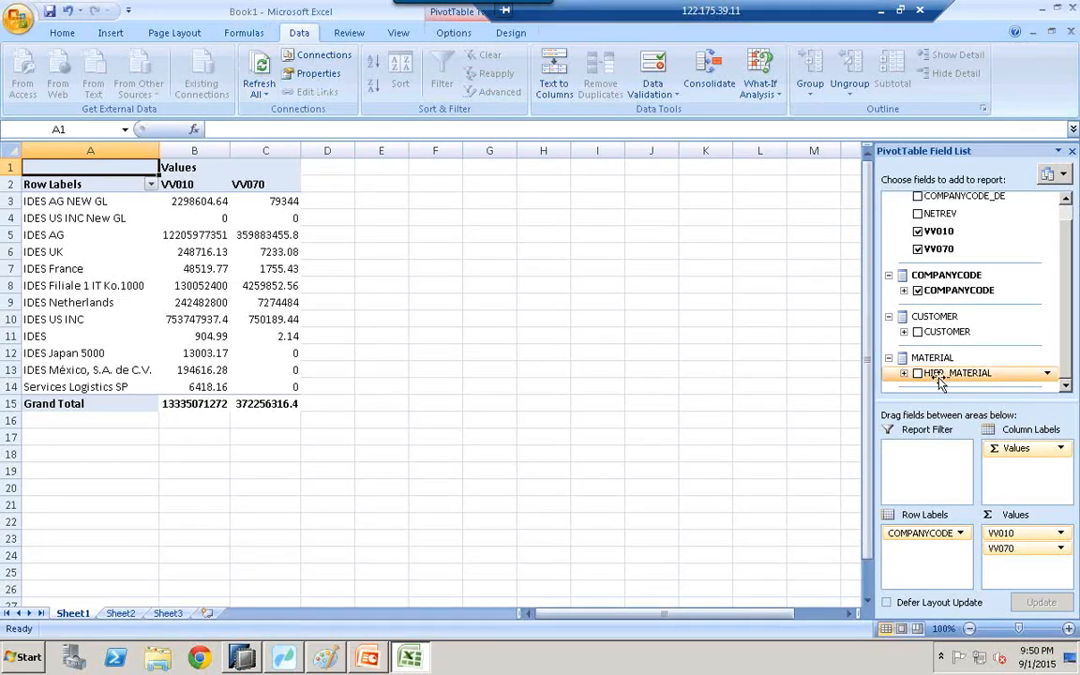
Return to SAP HANA Studio and reopen AT_MATERIAL from AN_COPA_ACTUAL_DATA_1 to review its hierarchy definition
{"action": "left_click", "coordinate": [247, 660]}
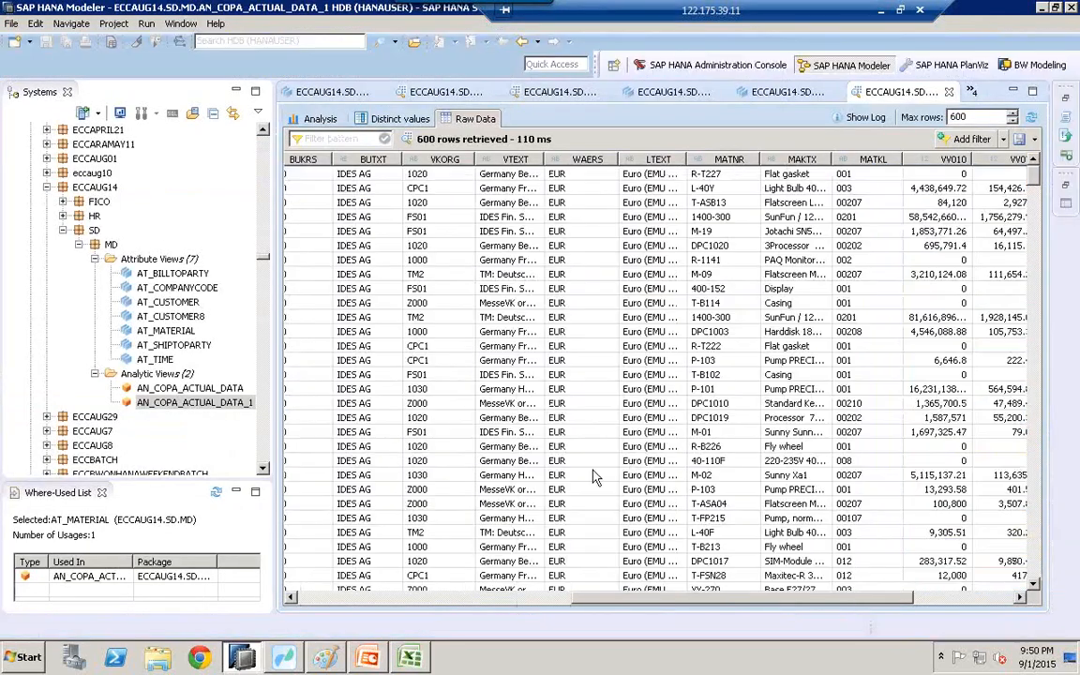
{"action": "double_click", "coordinate": [180, 403]}
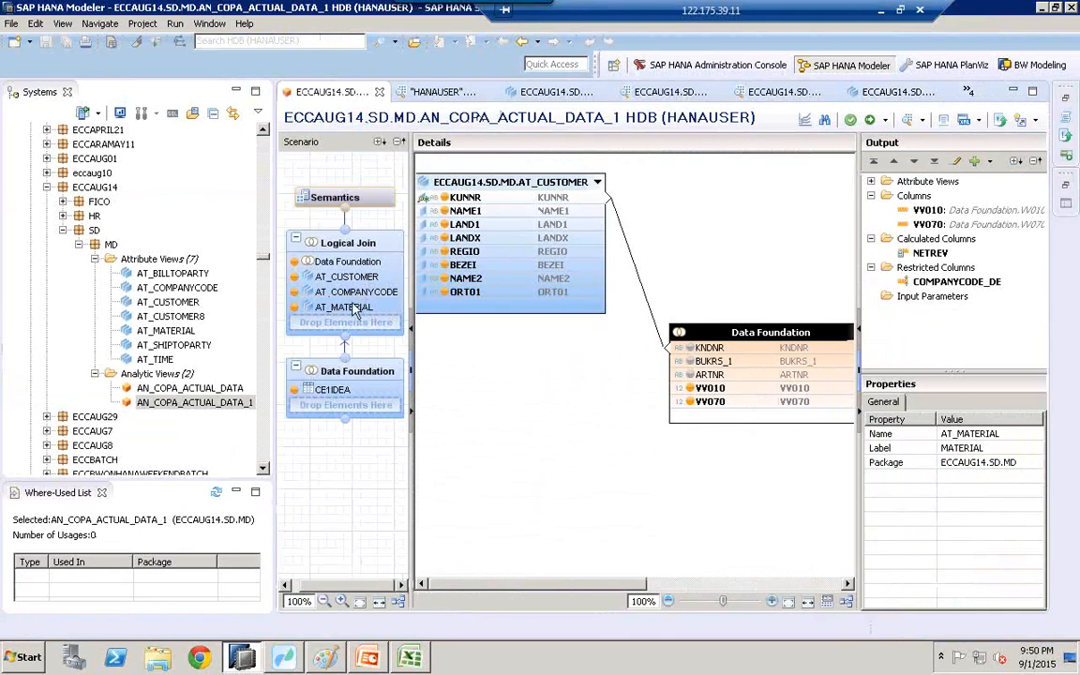
{"action": "right_click", "coordinate": [354, 317]}
{"action": "left_click", "coordinate": [366, 313]}
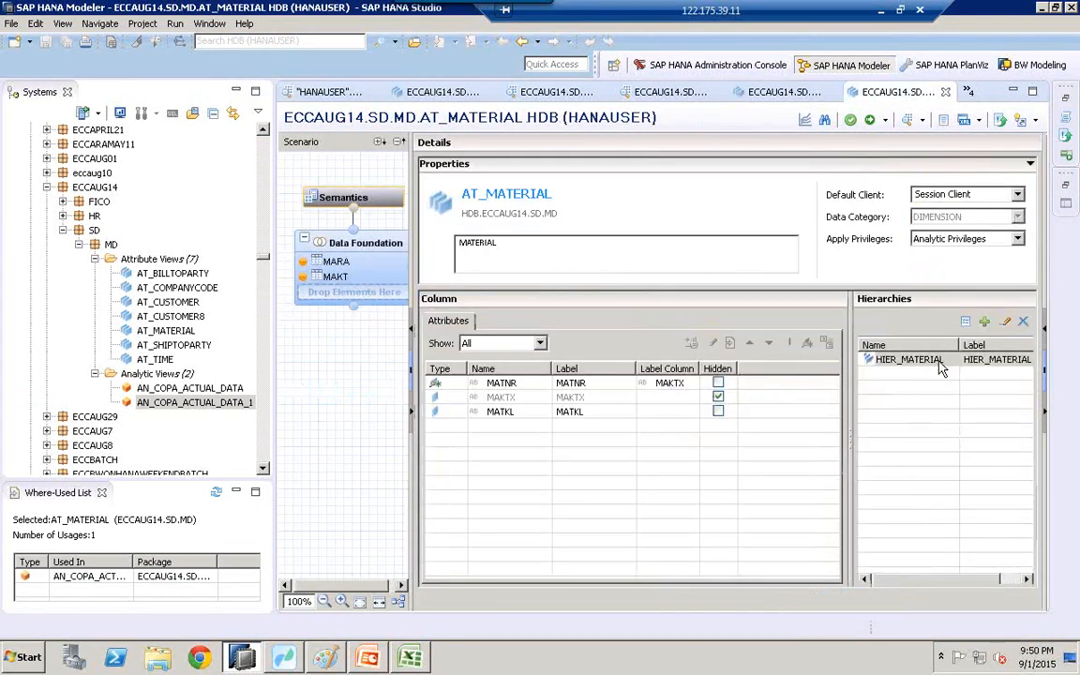
Select HIER_MATERIAL in the attribute view's hierarchies, switch to Excel and add HIER_MATERIAL to the PivotTable rows
{"action": "left_click", "coordinate": [906, 362]}
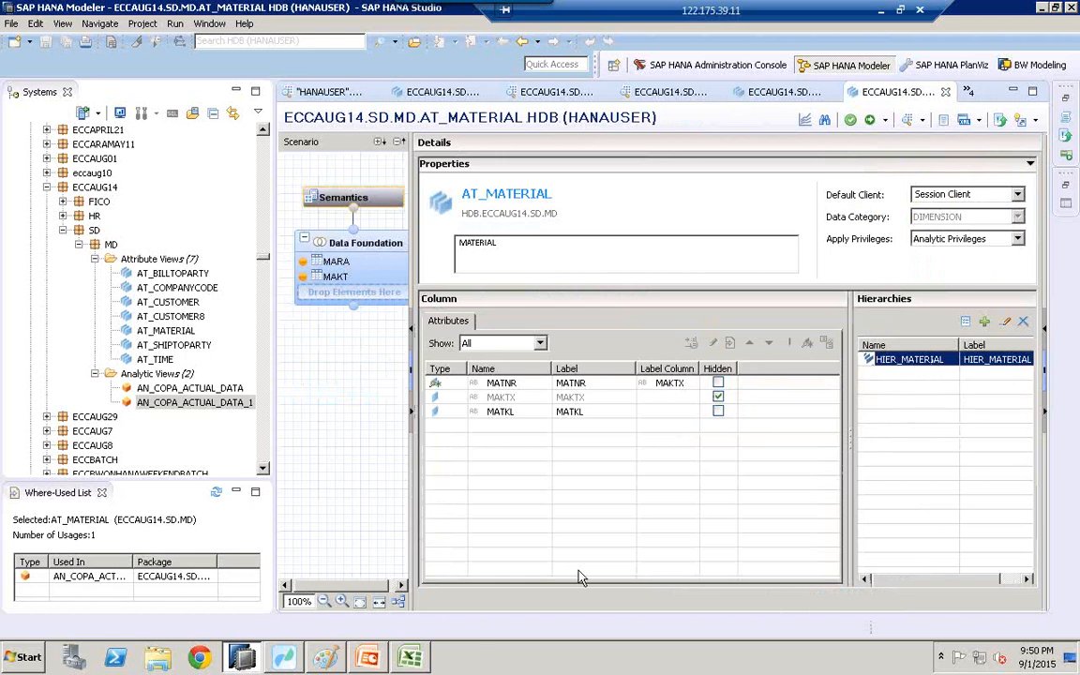
{"action": "key", "text": "alt+Tab"}
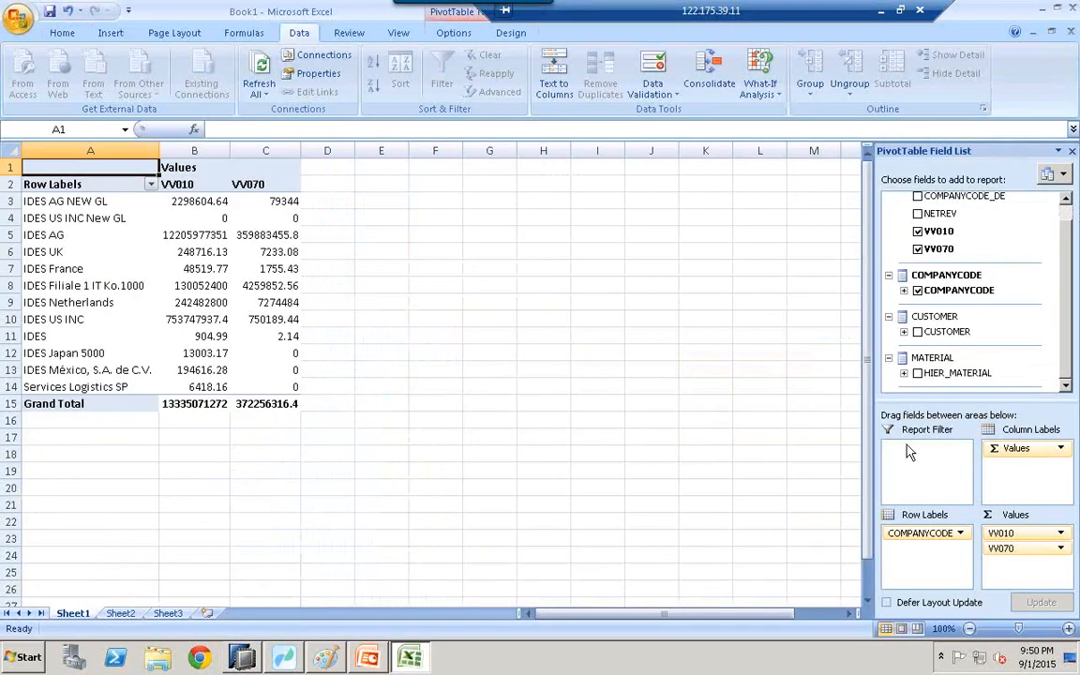
{"action": "left_click", "coordinate": [918, 375]}
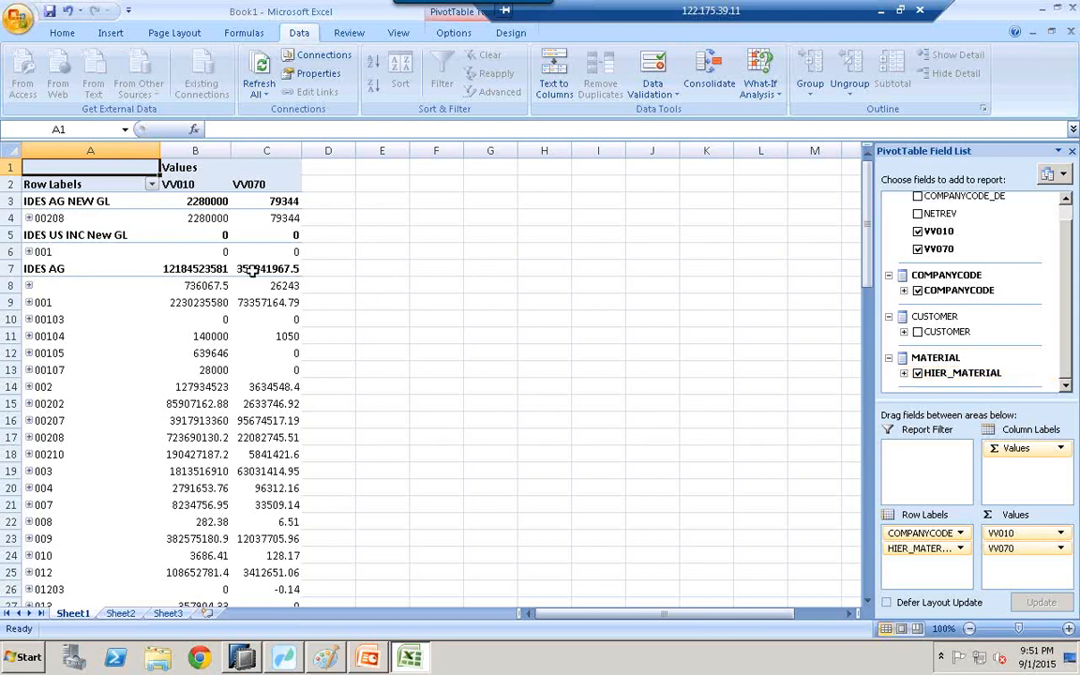
Expand material groups 00105, 00107 and 00210 under IDES AG and inspect the VV010 value of Standard Keyboard - EURO Model
{"action": "left_click", "coordinate": [33, 268]}
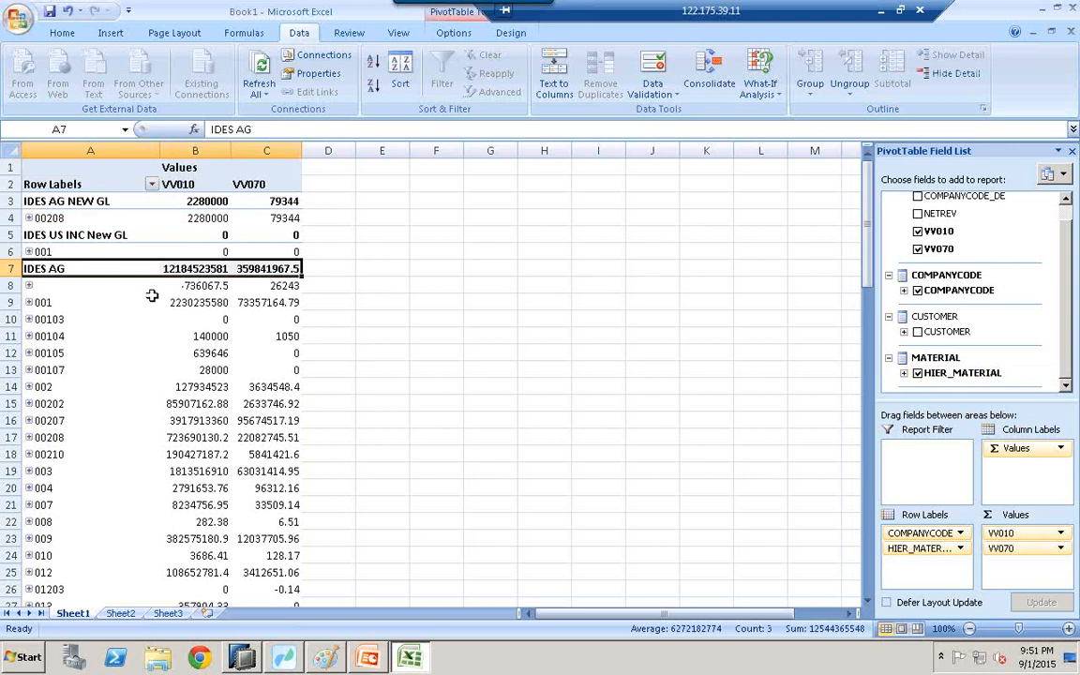
{"action": "left_click", "coordinate": [31, 352]}
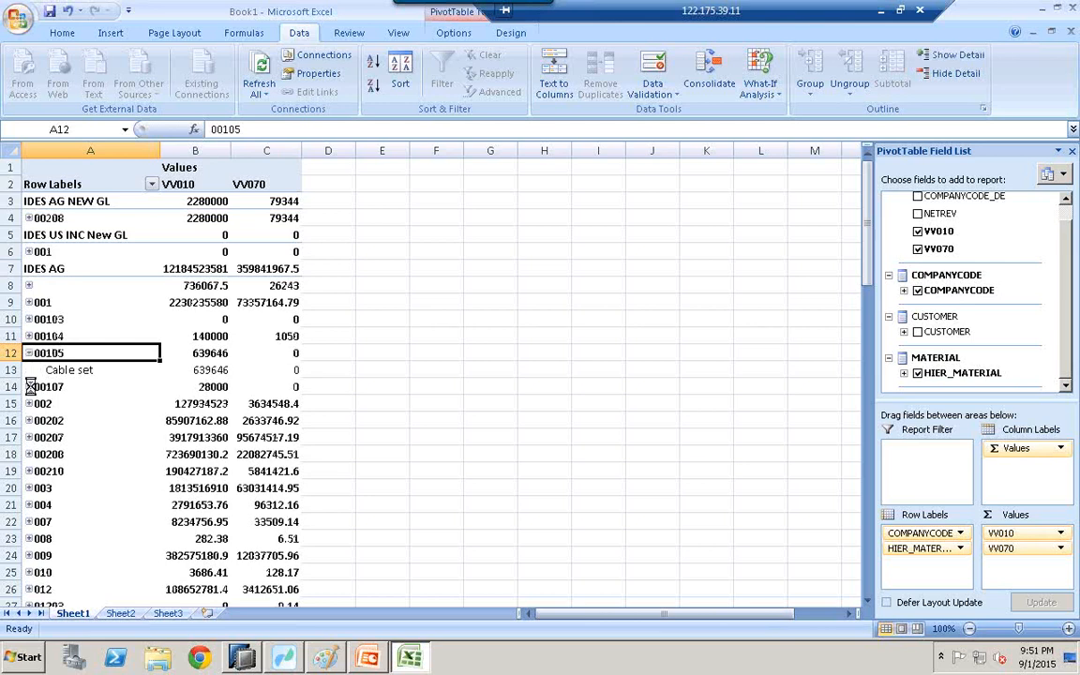
{"action": "left_click", "coordinate": [29, 386]}
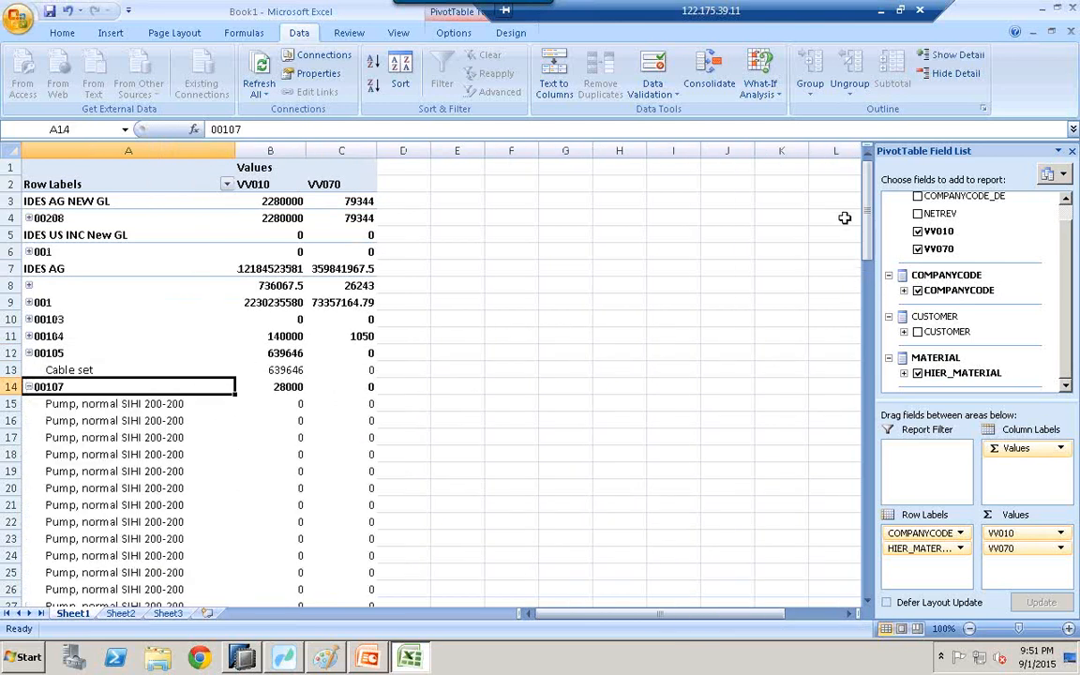
{"action": "left_click_drag", "start_coordinate": [869, 220], "coordinate": [870, 357]}
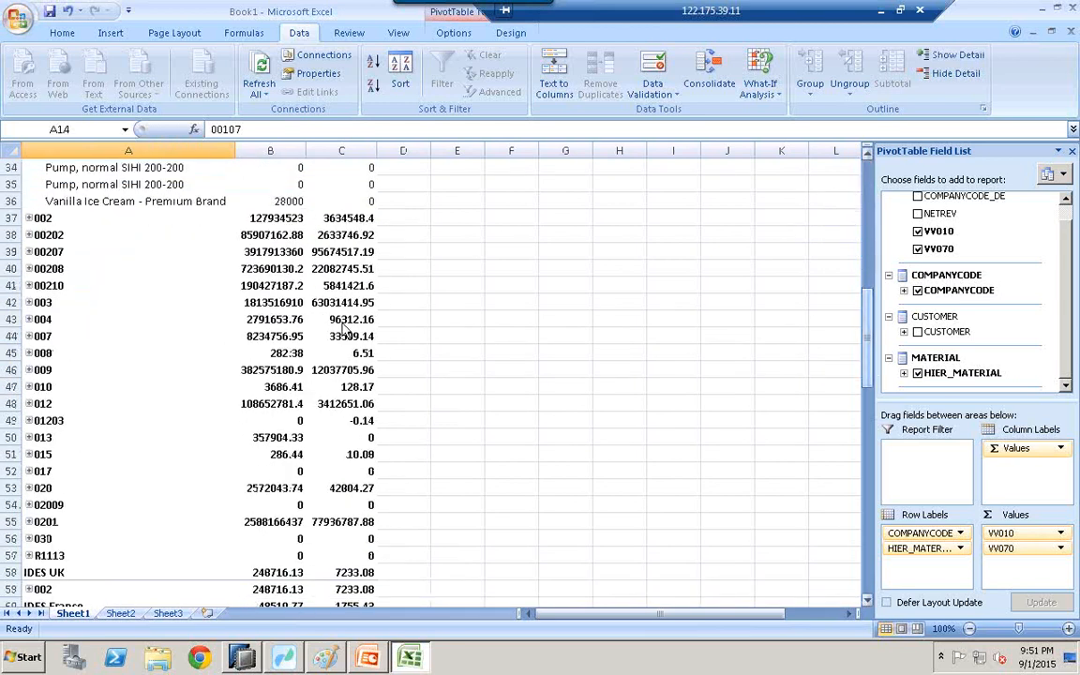
{"action": "left_click", "coordinate": [28, 285]}
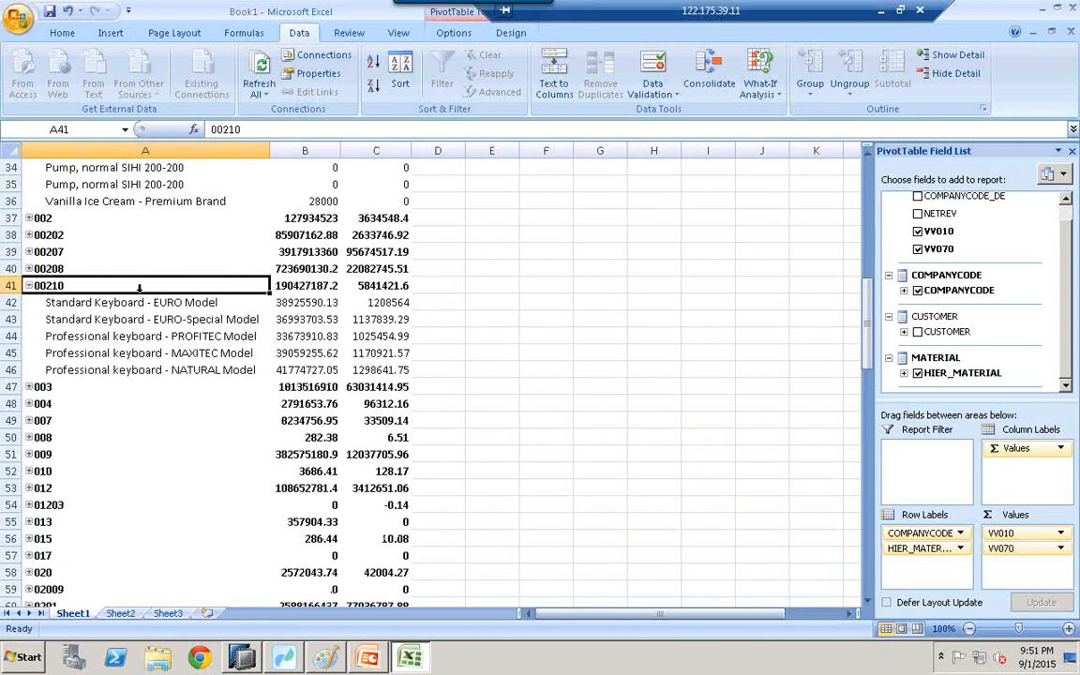
{"action": "left_click", "coordinate": [163, 302]}
{"action": "left_click", "coordinate": [317, 303]}
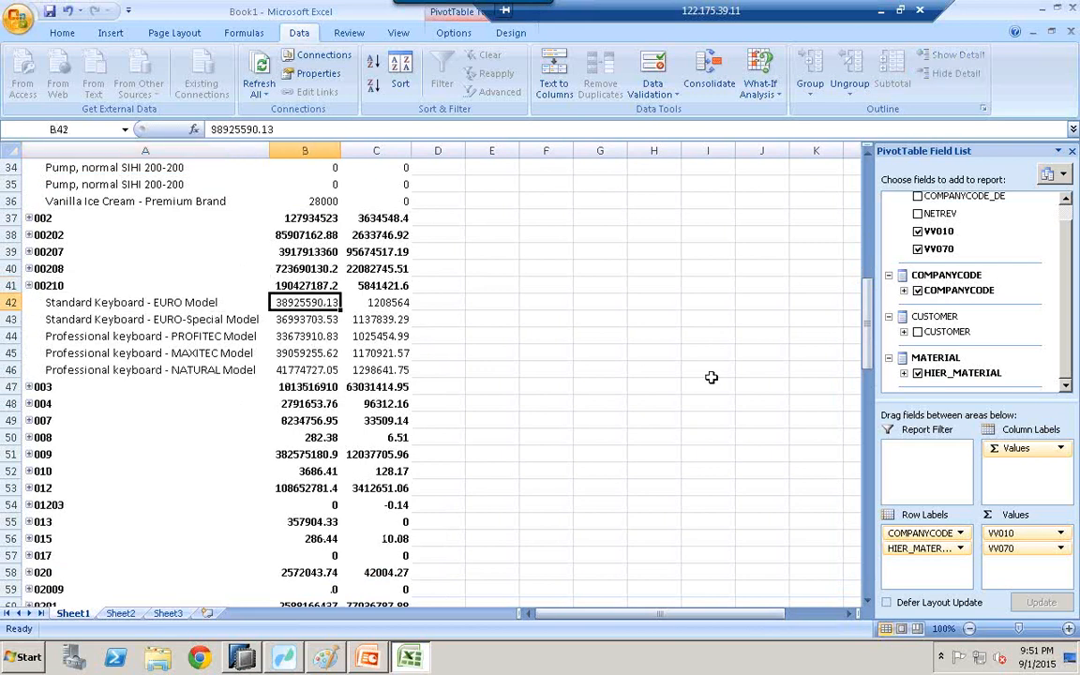
Expand material group 002 under IDES UK and review its materials
{"action": "left_click_drag", "start_coordinate": [870, 344], "coordinate": [872, 431]}
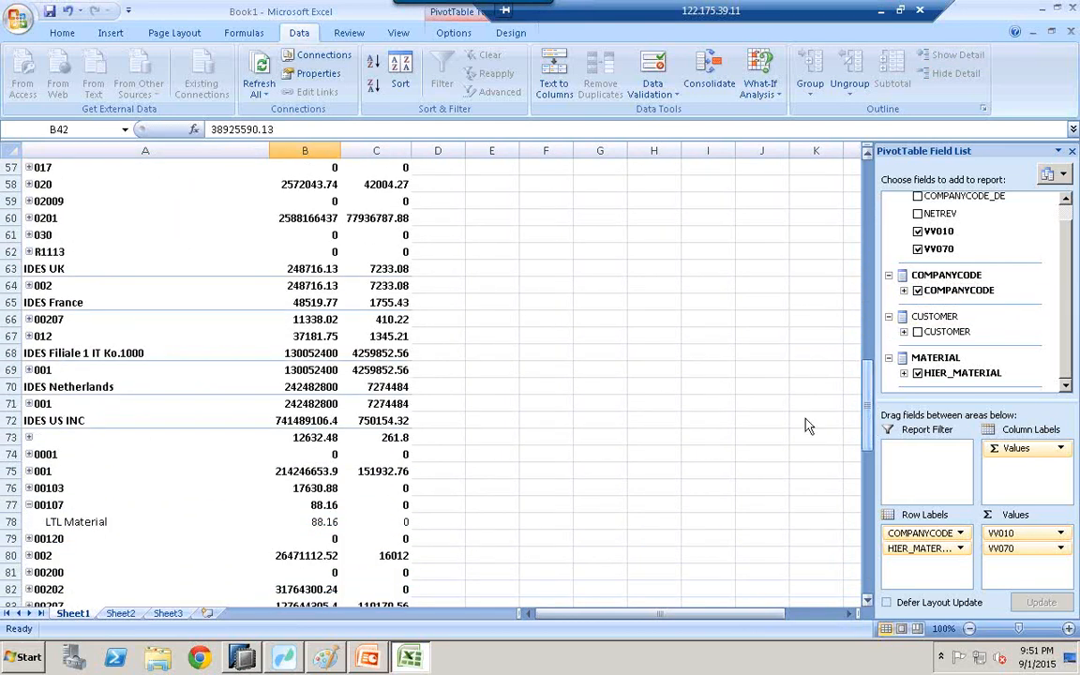
{"action": "left_click", "coordinate": [31, 285]}
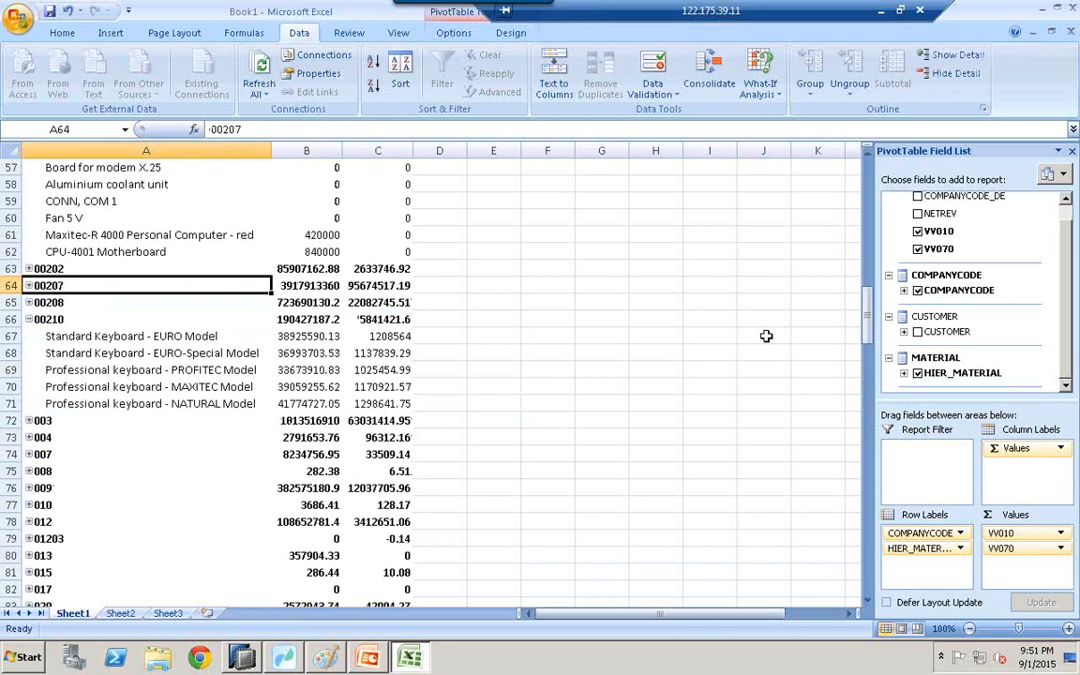
{"action": "left_click_drag", "start_coordinate": [871, 296], "coordinate": [871, 363]}
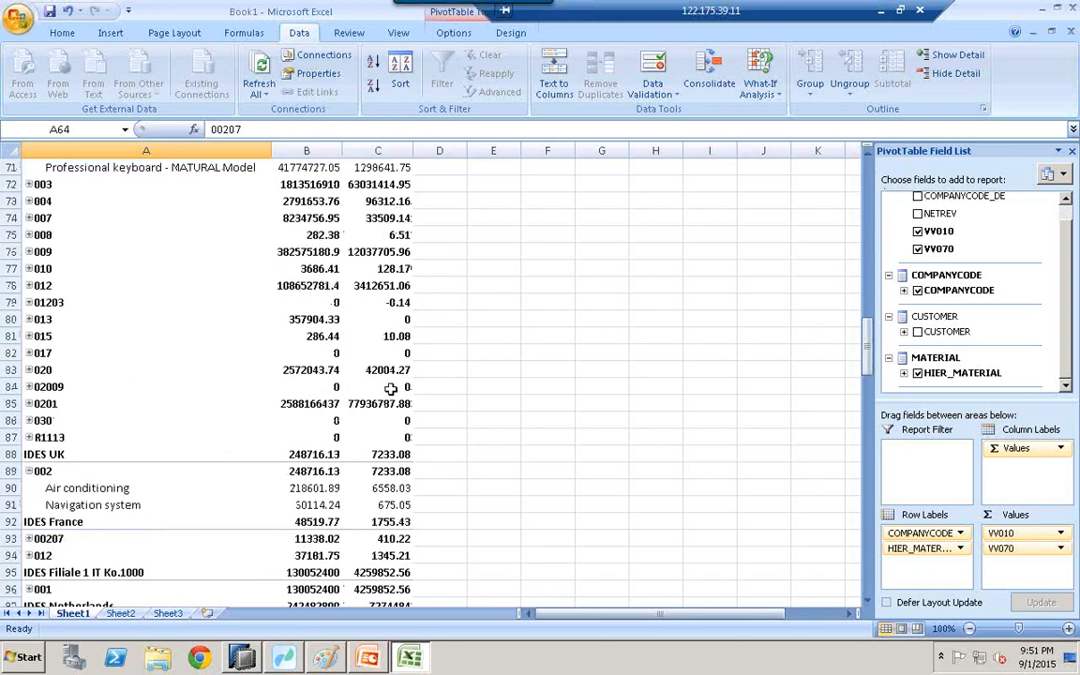
{"action": "mouse_move", "coordinate": [391, 389]}
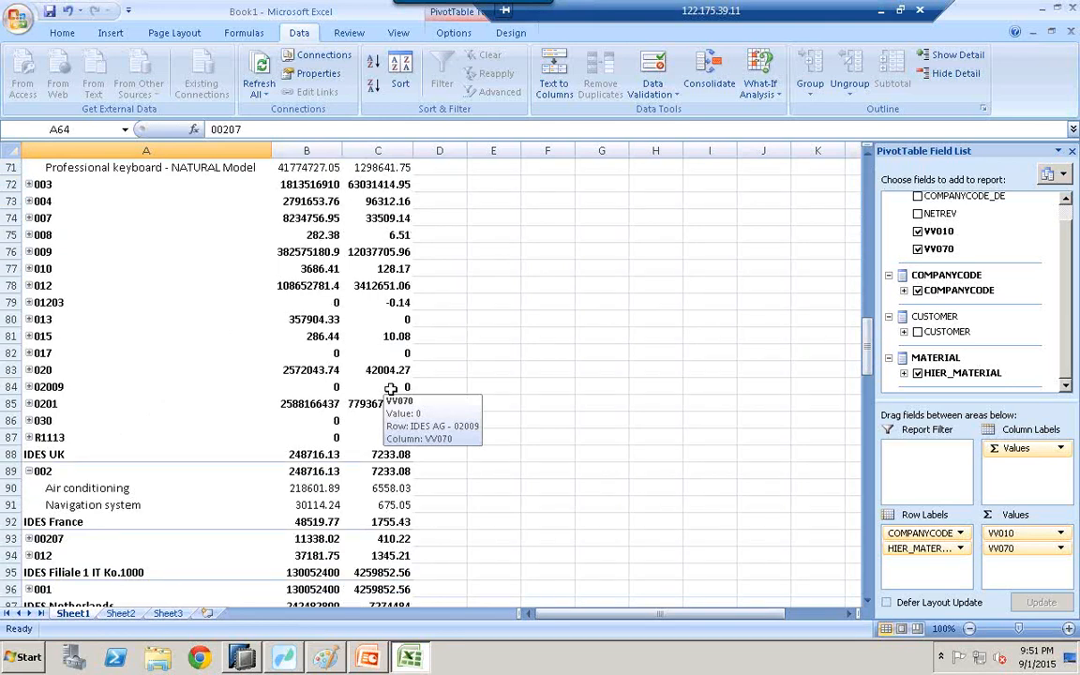
Switch to the Paint diagram, circle EXCEL below ANALYSIS FOR OFFICE, and trace freehand paths from ANALYSIS FOR OFFICE to it and from the standalone EXCEL to HANA
{"action": "left_click", "coordinate": [322, 659]}
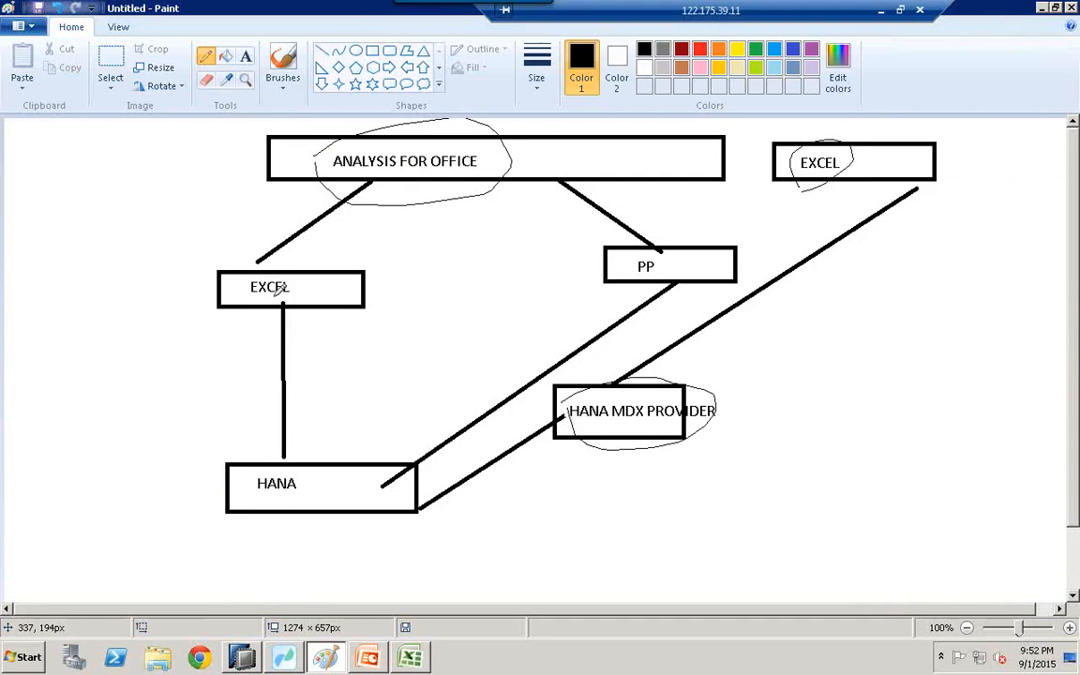
{"action": "left_click_drag", "start_coordinate": [255, 259], "coordinate": [263, 306]}
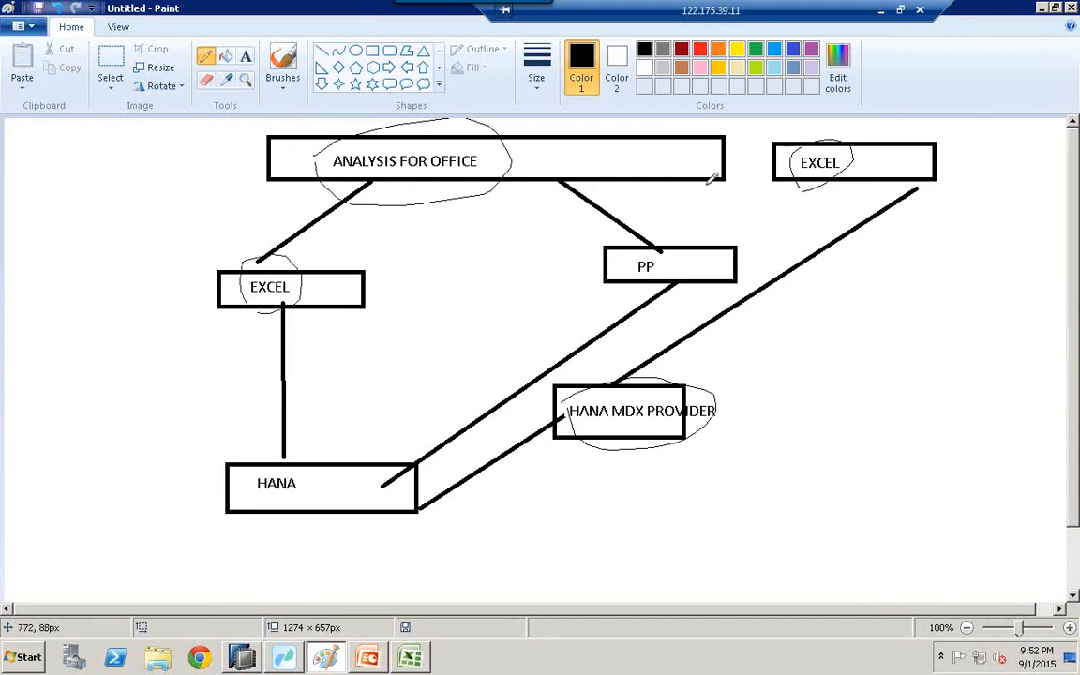
{"action": "left_click_drag", "start_coordinate": [317, 150], "coordinate": [248, 260]}
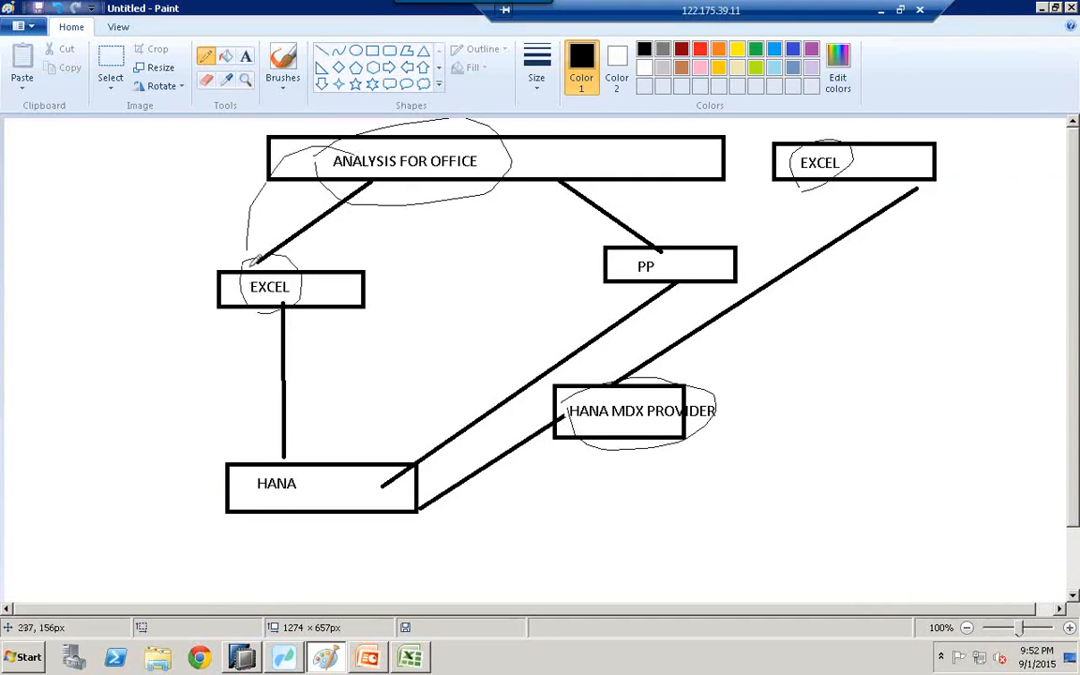
{"action": "mouse_move", "coordinate": [847, 167]}
{"action": "left_mouse_down"}
{"action": "mouse_move", "coordinate": [868, 171]}
{"action": "mouse_move", "coordinate": [735, 502]}
{"action": "mouse_move", "coordinate": [373, 494]}
{"action": "left_mouse_up"}
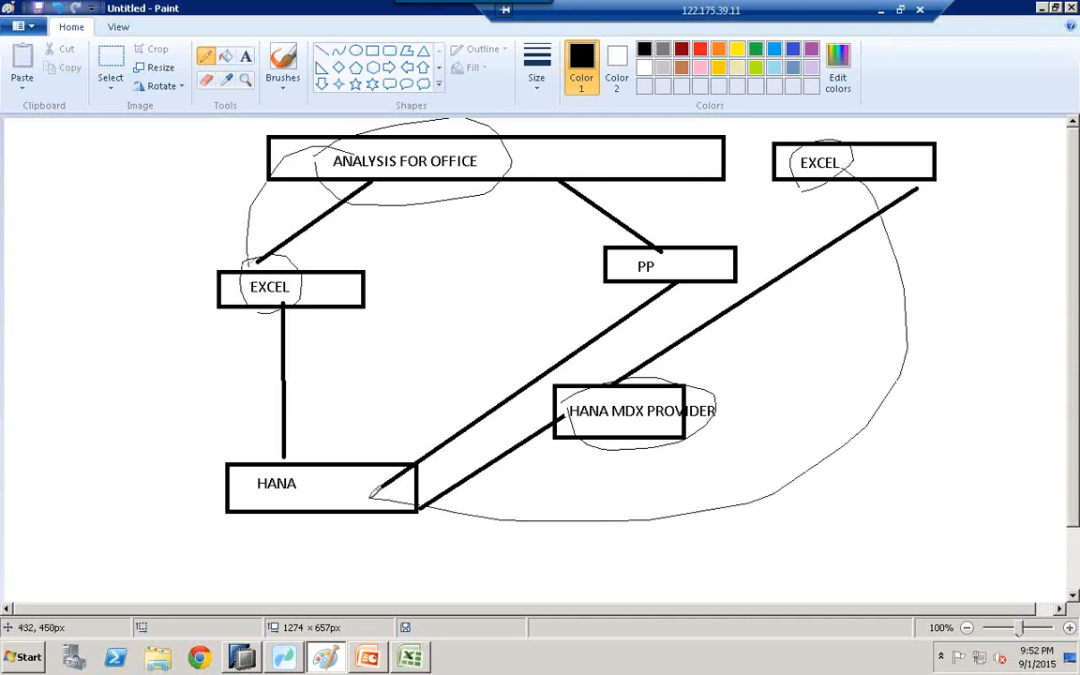
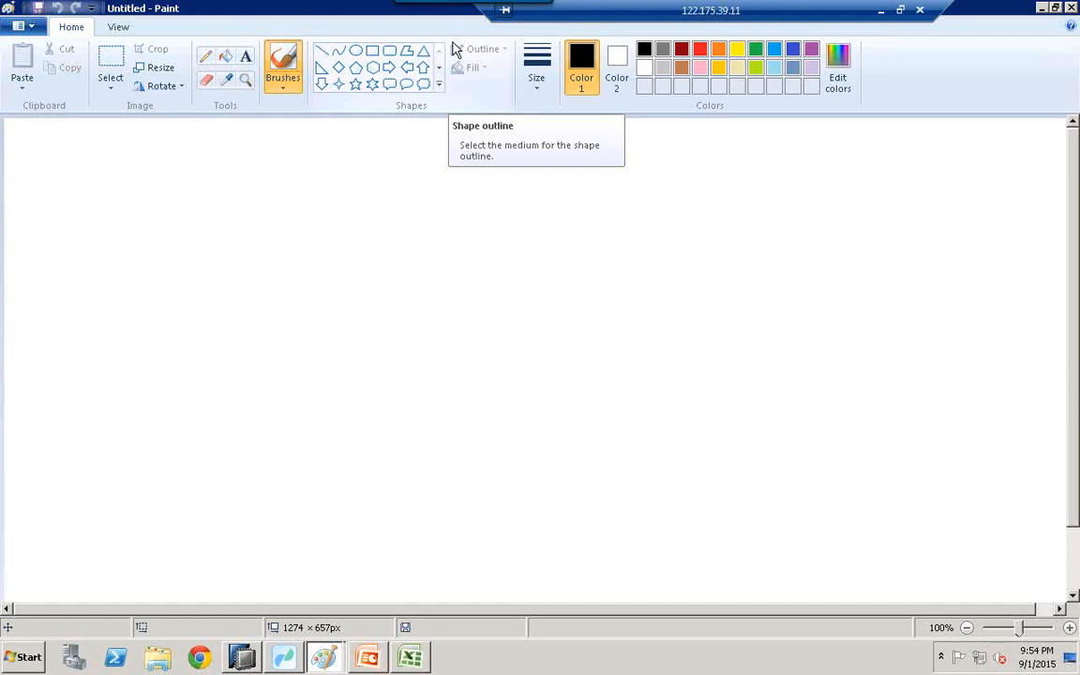
Draw a rectangle about 320 × 73 px near the top of the blank canvas and label it EXPLORER
{"action": "left_click", "coordinate": [375, 52]}
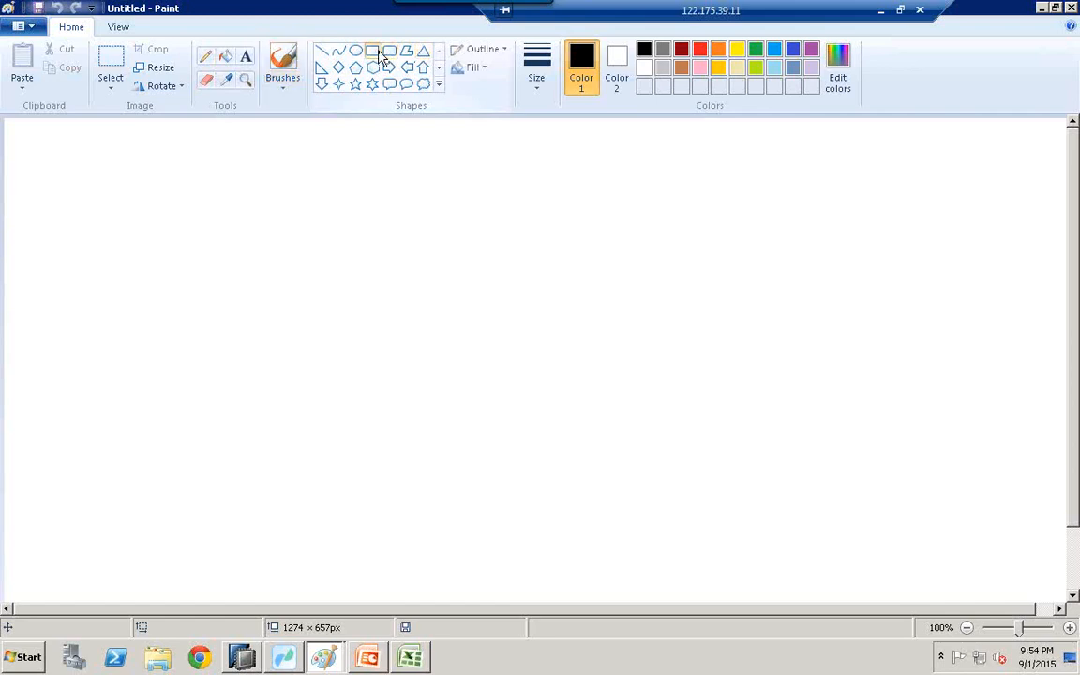
{"action": "mouse_move", "coordinate": [319, 143]}
{"action": "left_mouse_down"}
{"action": "mouse_move", "coordinate": [395, 149]}
{"action": "mouse_move", "coordinate": [589, 205]}
{"action": "left_mouse_up"}
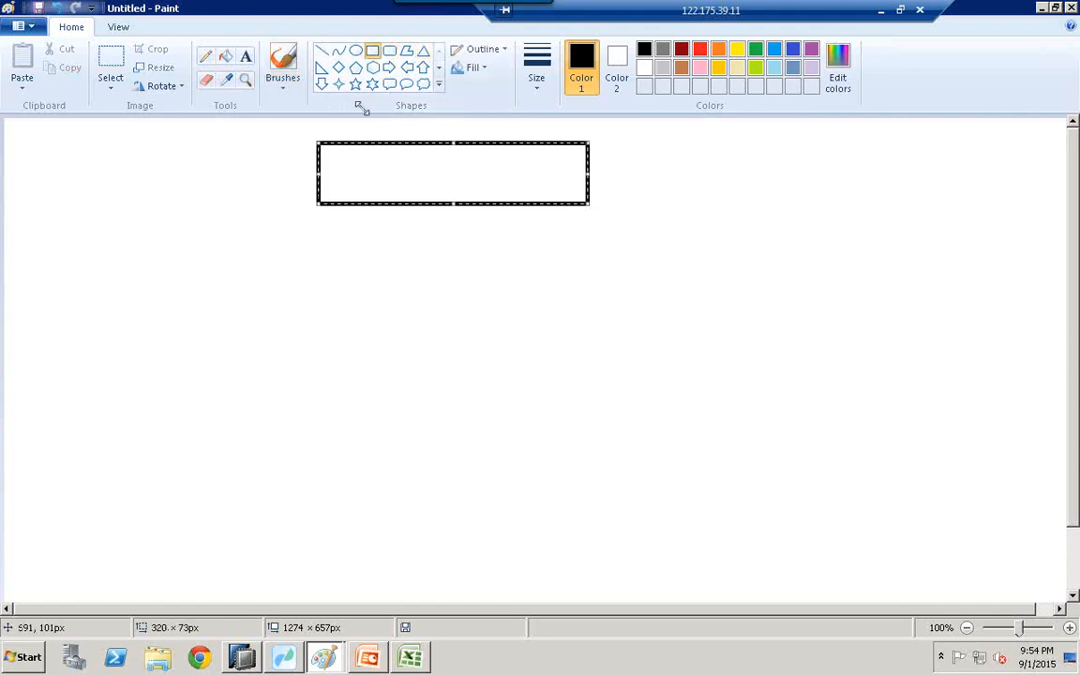
{"action": "left_click", "coordinate": [245, 57]}
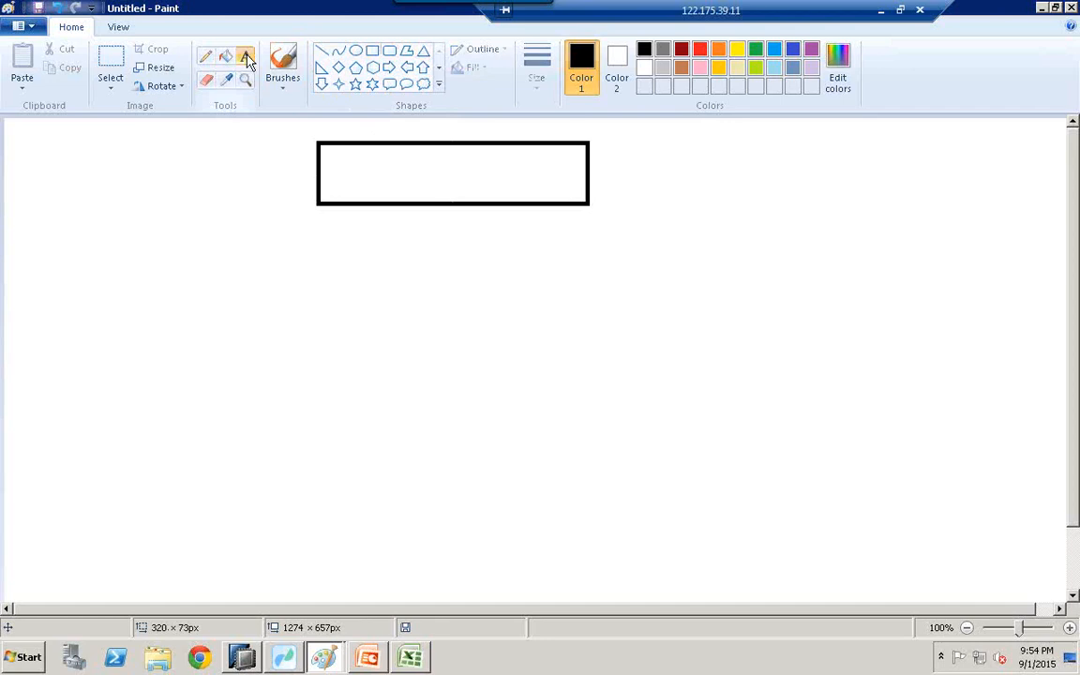
{"action": "left_click", "coordinate": [245, 57]}
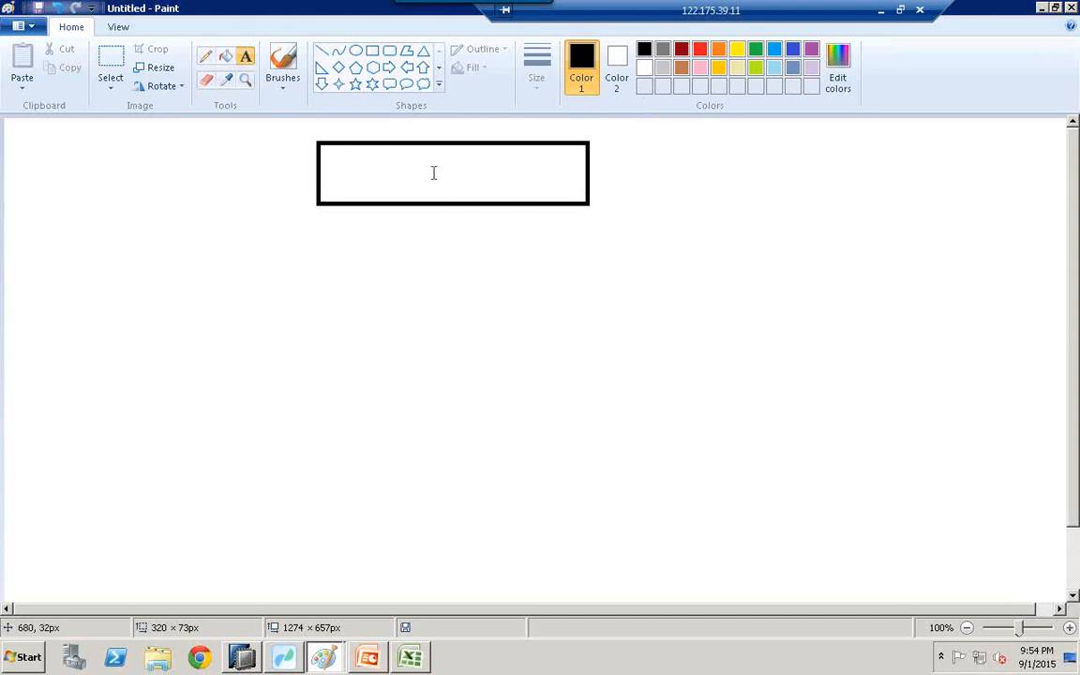
{"action": "left_click", "coordinate": [371, 169]}
{"action": "type", "text": "EXPLORER"}
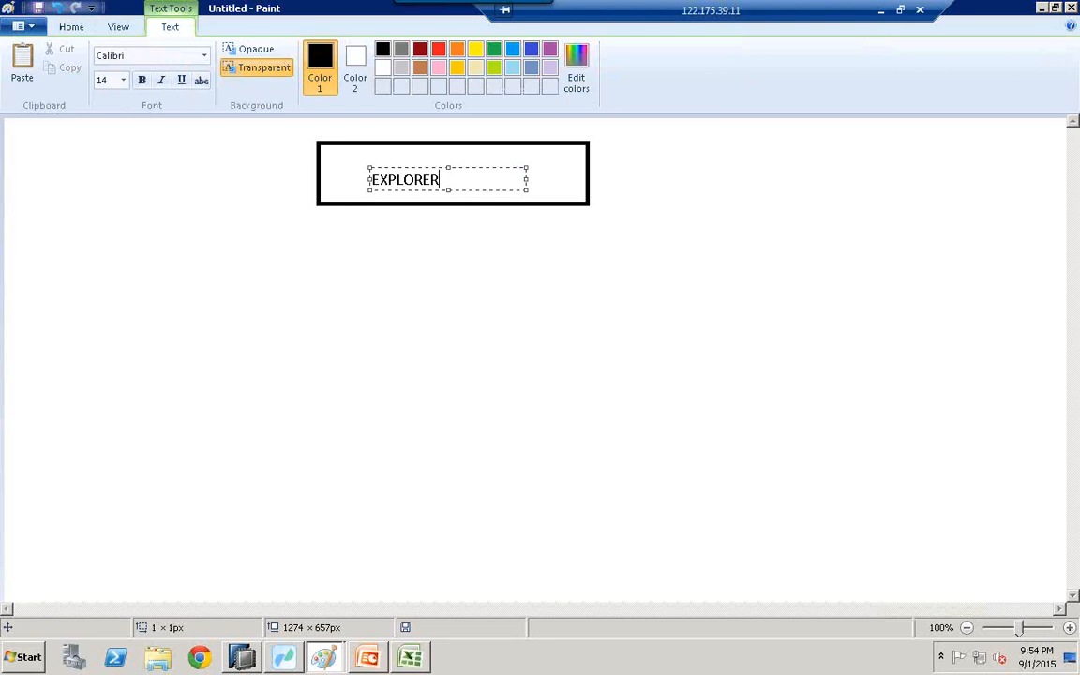
{"action": "left_click", "coordinate": [632, 166]}
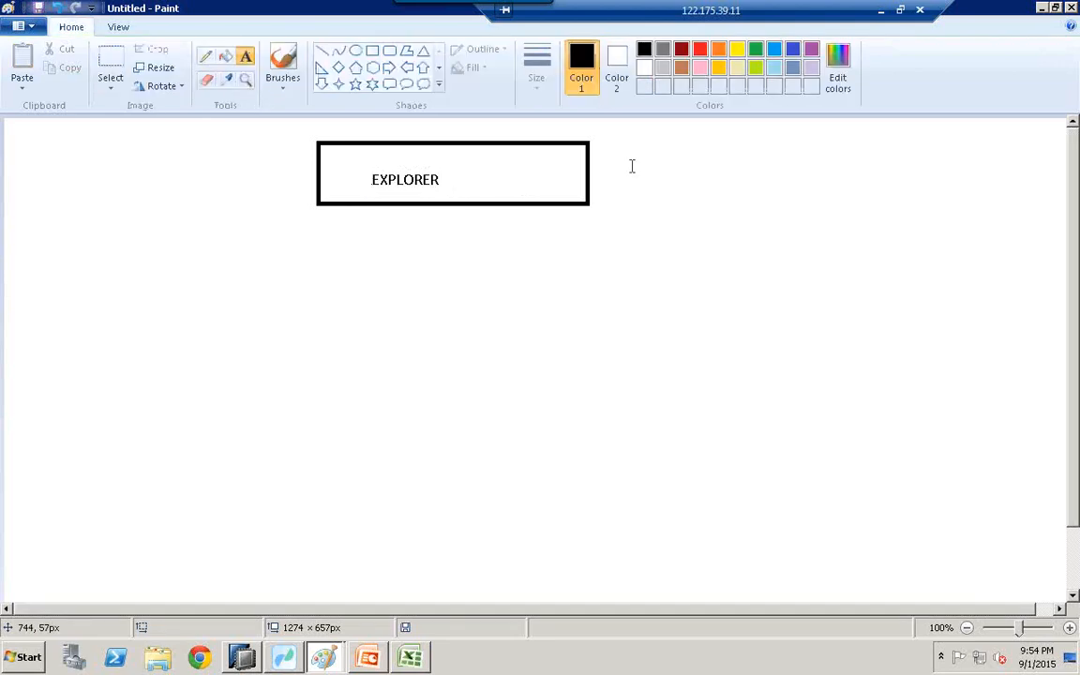
Draw a line about 295 px long down from the EXPLORER box and add a box about 230 × 61 px below it labelled HANA
{"action": "left_click", "coordinate": [322, 50]}
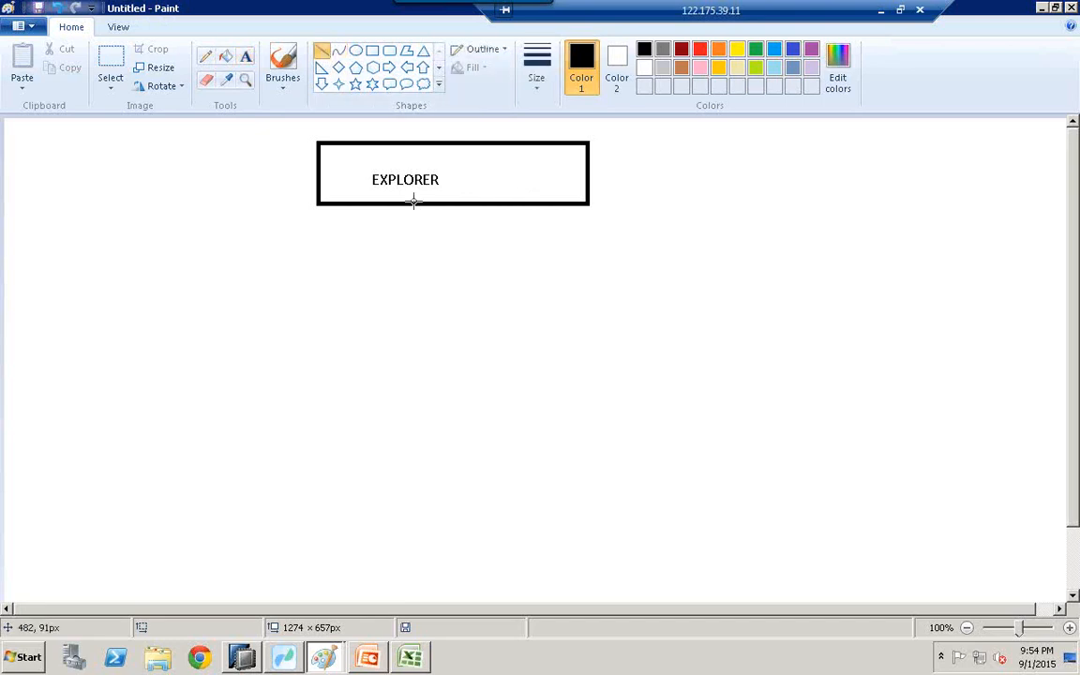
{"action": "left_click_drag", "start_coordinate": [413, 203], "coordinate": [419, 448]}
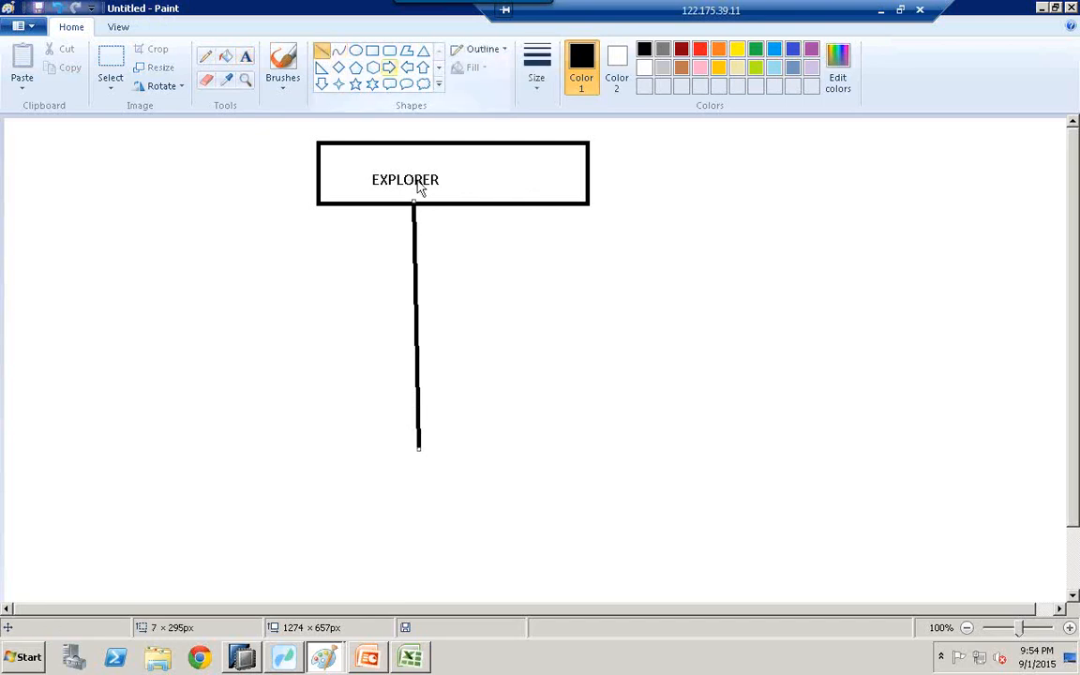
{"action": "left_click", "coordinate": [372, 50]}
{"action": "left_click_drag", "start_coordinate": [344, 464], "coordinate": [538, 516]}
{"action": "left_click", "coordinate": [245, 56]}
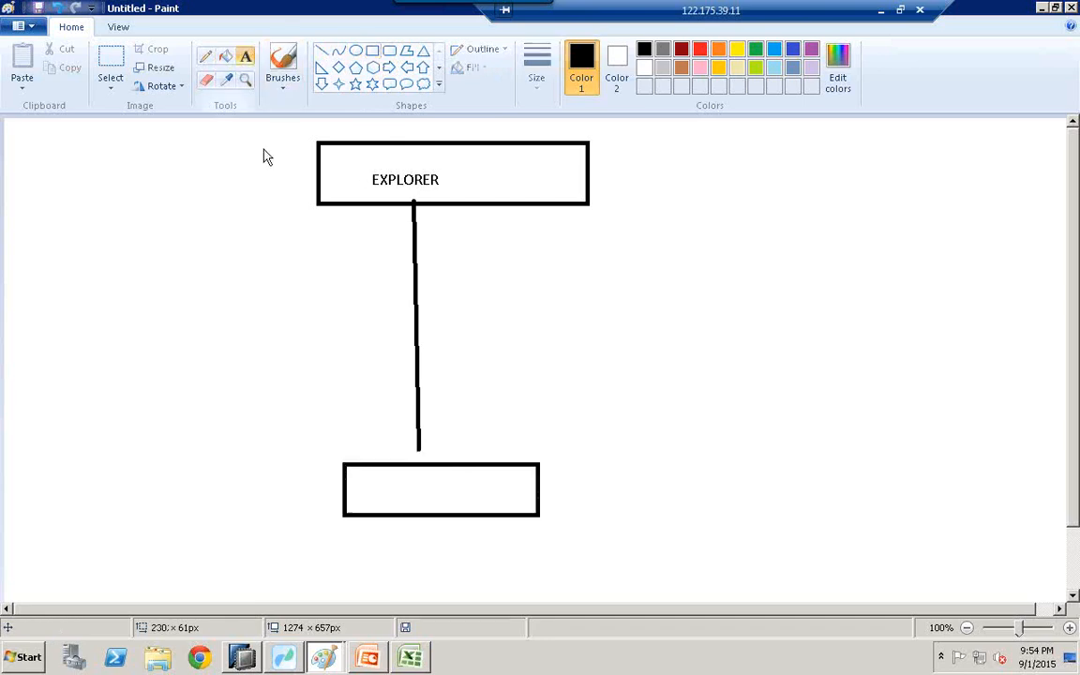
{"action": "left_click", "coordinate": [411, 494]}
{"action": "type", "text": "HANA"}
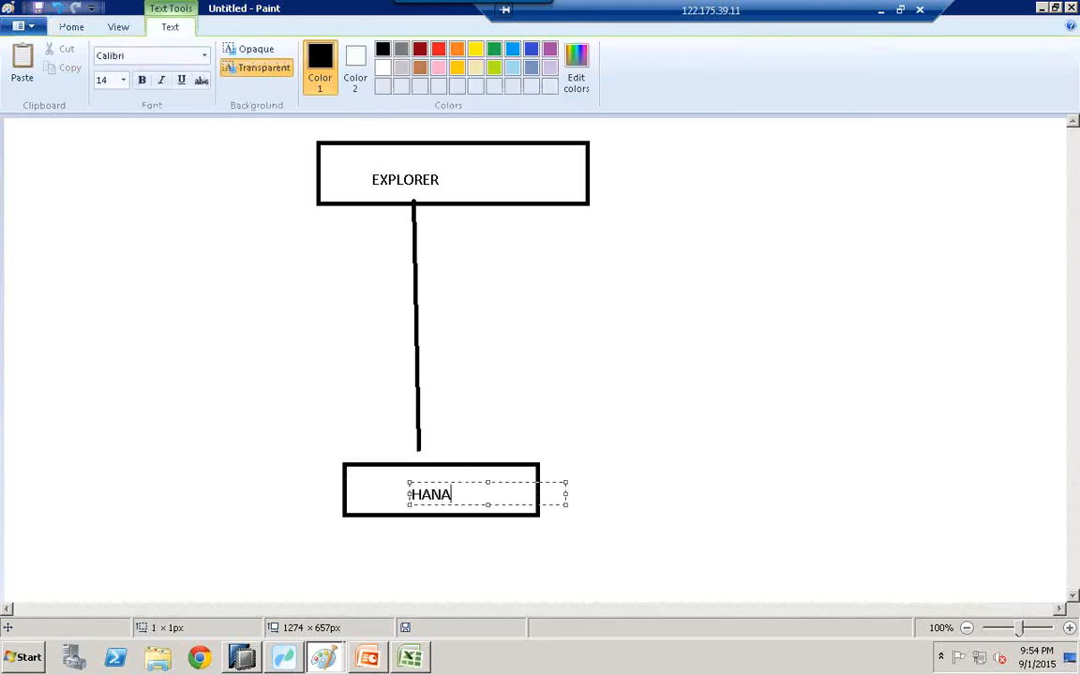
{"action": "left_click", "coordinate": [620, 350]}
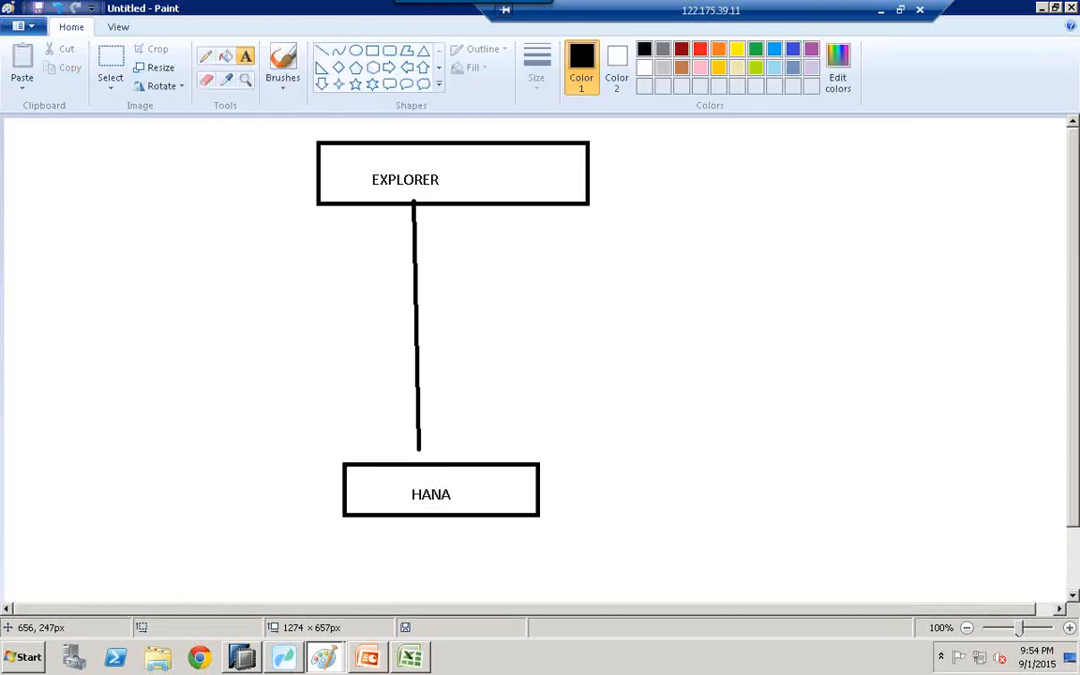
Add the text "REL - JDBC" beside the connecting line just above the HANA box
{"action": "left_click", "coordinate": [444, 406]}
{"action": "type", "text": "REL"}
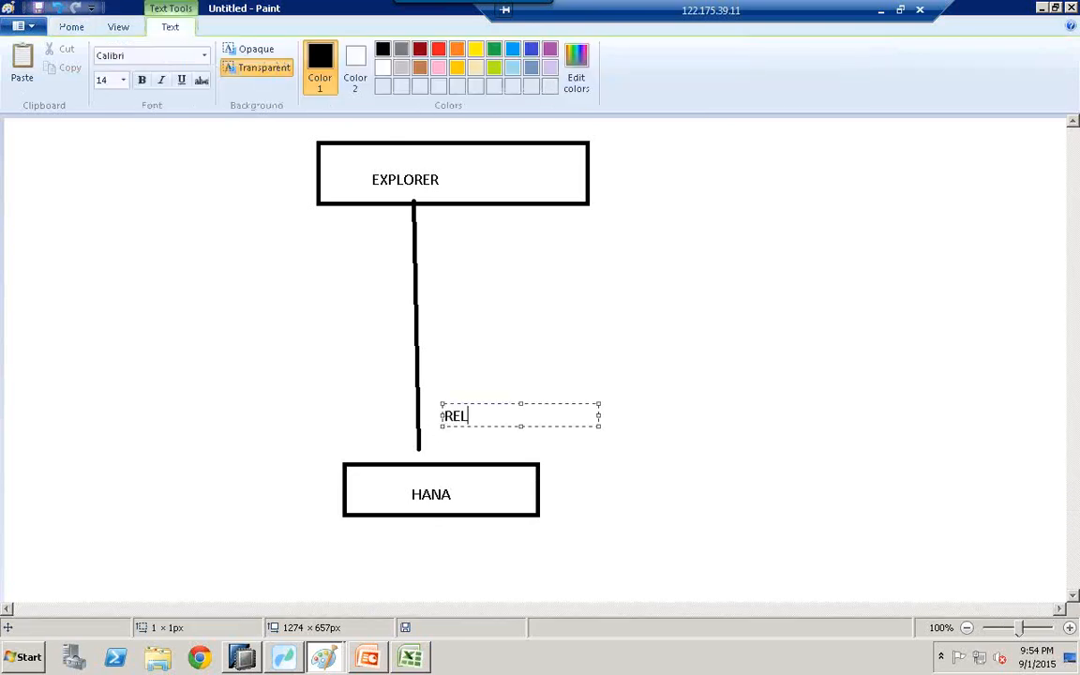
{"action": "type", "text": " - JDBC"}
{"action": "left_click", "coordinate": [537, 368]}
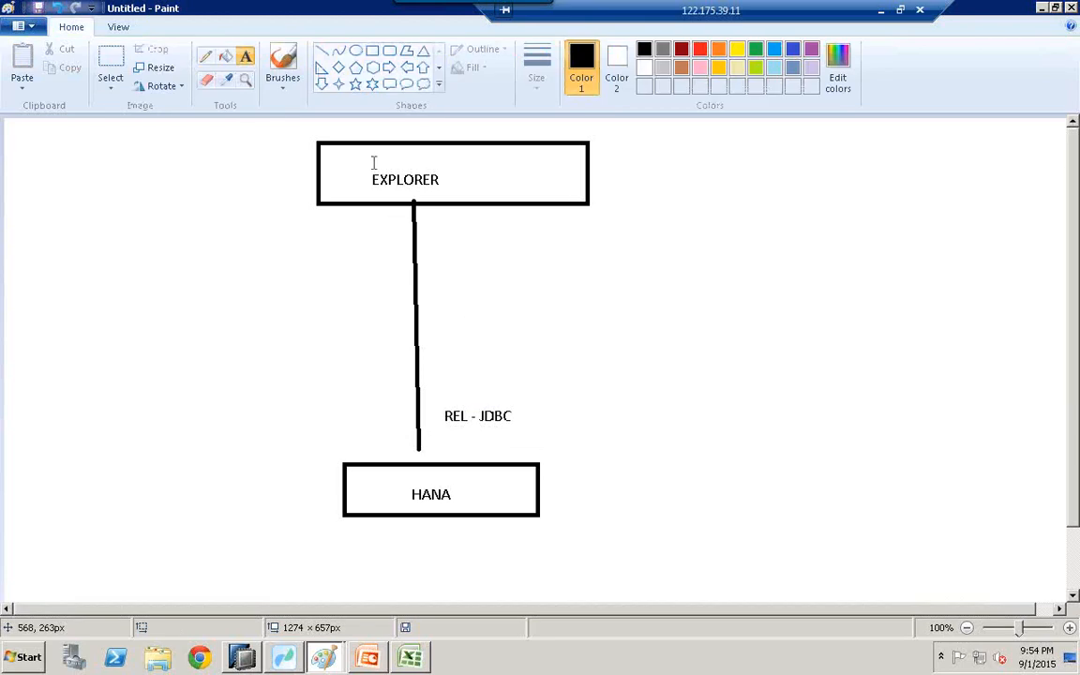
Draw an ellipse about 134 × 75 px around the EXPLORER label and minimize both Paint windows to return to Excel
{"action": "left_click", "coordinate": [355, 50]}
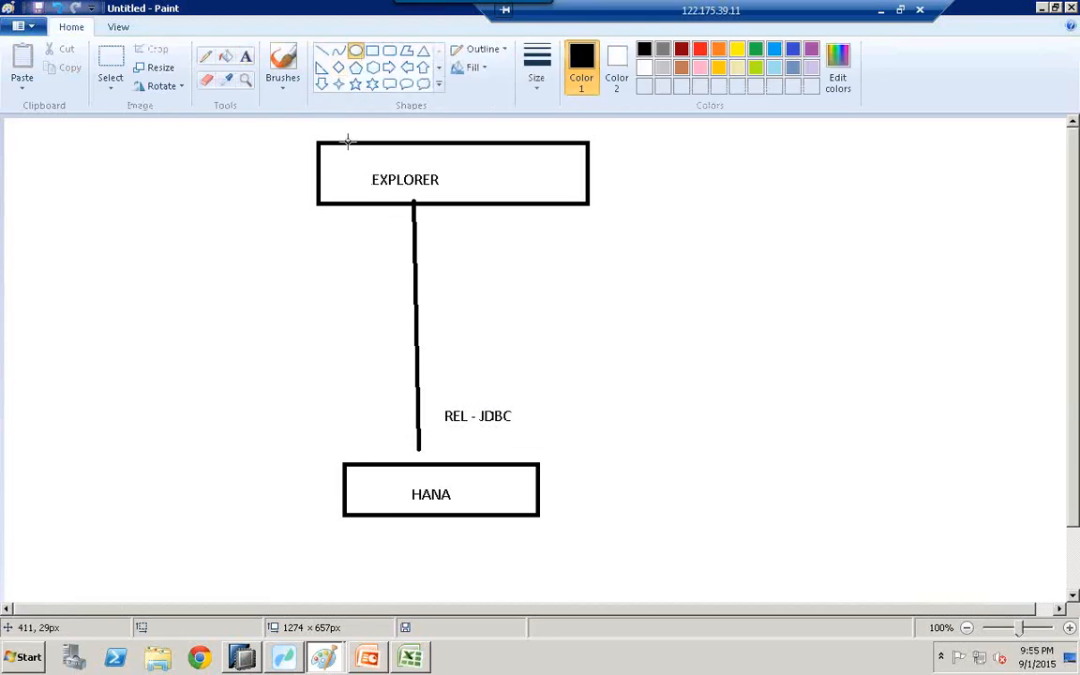
{"action": "left_click_drag", "start_coordinate": [348, 140], "coordinate": [462, 203]}
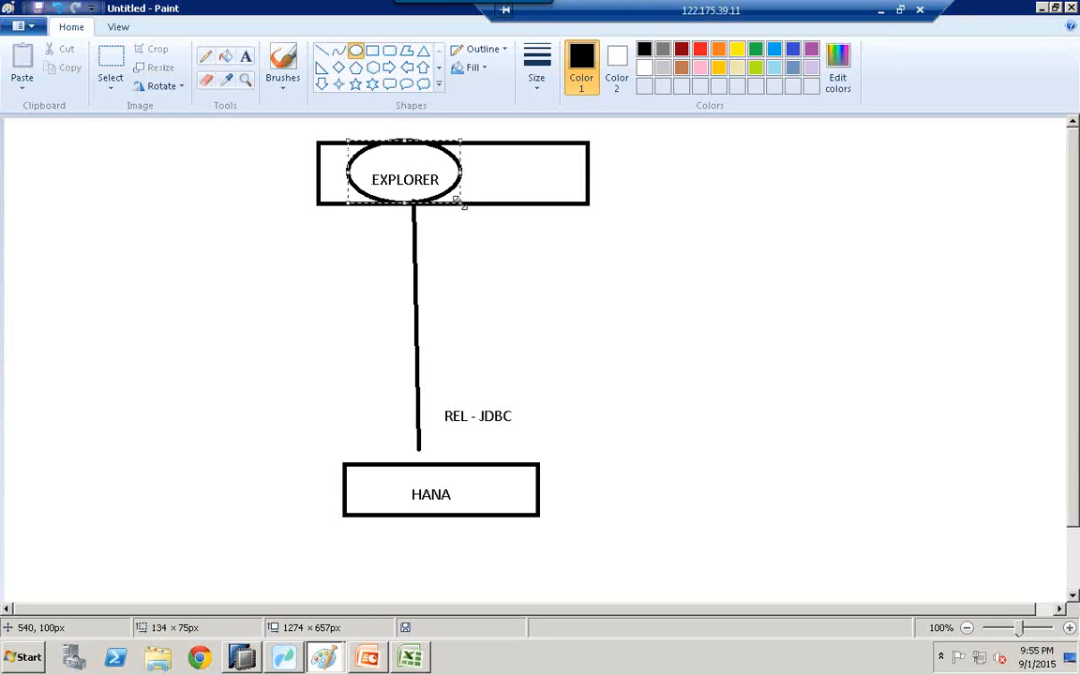
{"action": "left_click", "coordinate": [472, 177]}
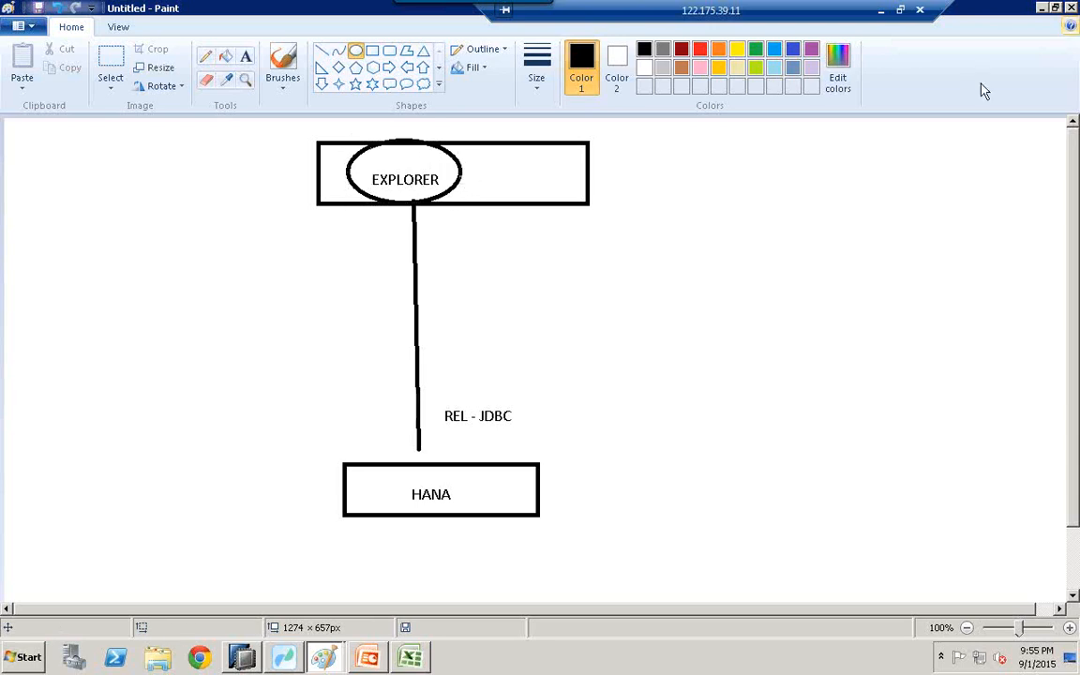
{"action": "left_click", "coordinate": [1041, 13]}
{"action": "left_click", "coordinate": [1040, 13]}
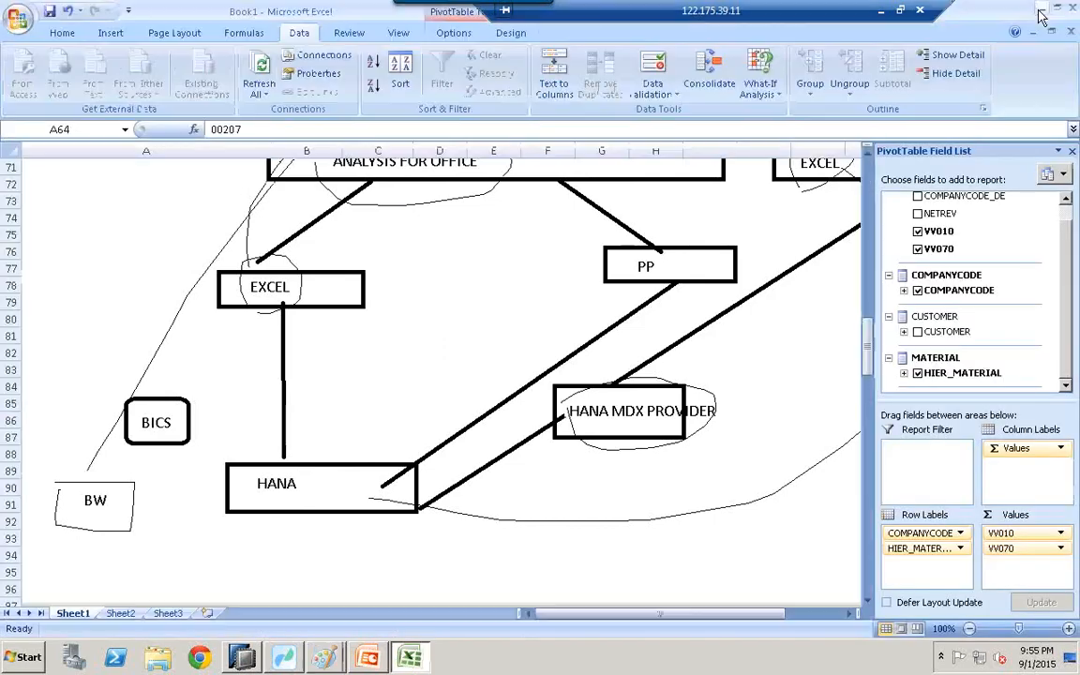
Minimize the Excel, HANA Studio and Data Services windows and launch BI launch pad from the desktop's Tools folder
{"action": "left_click", "coordinate": [1041, 14]}
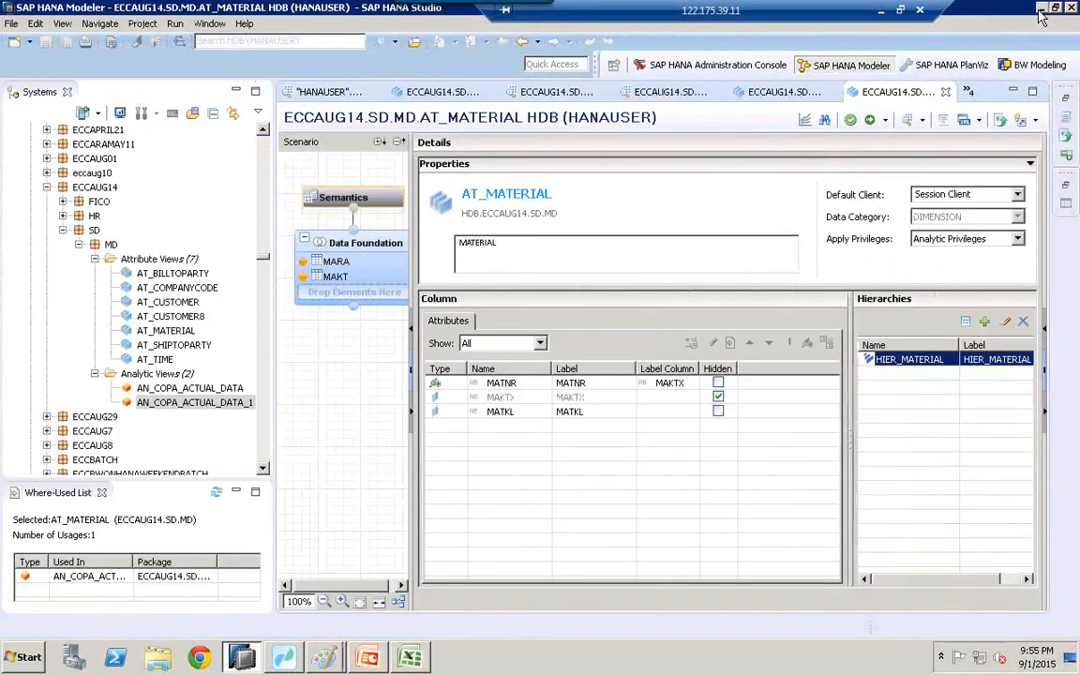
{"action": "left_click", "coordinate": [1040, 14]}
{"action": "left_click", "coordinate": [1041, 14]}
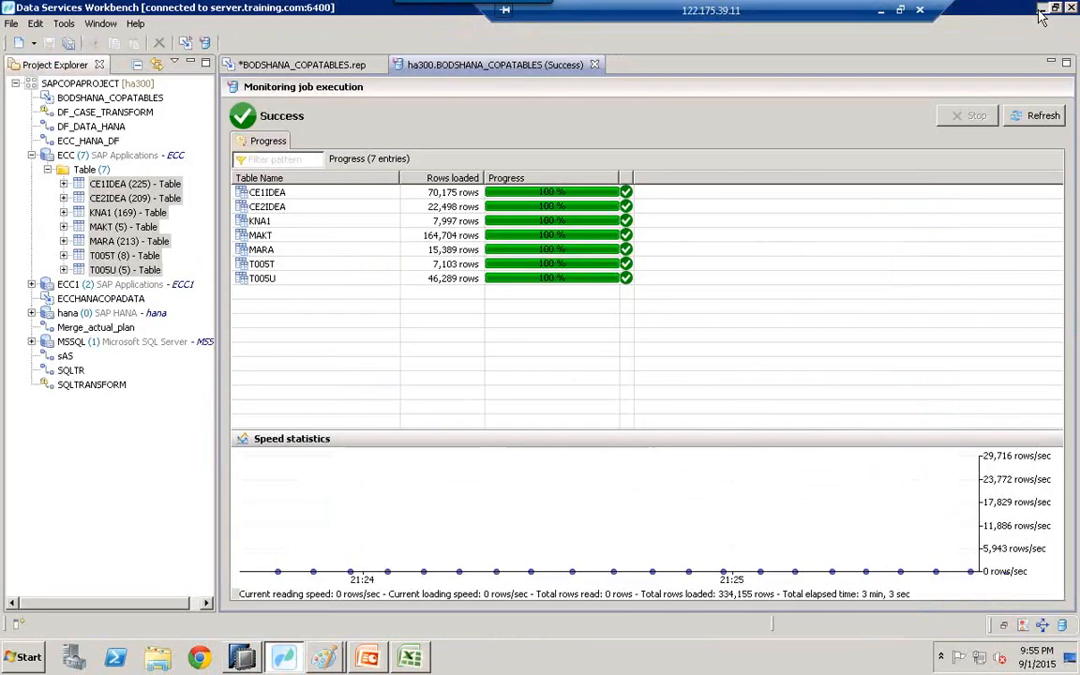
{"action": "left_click", "coordinate": [1041, 13]}
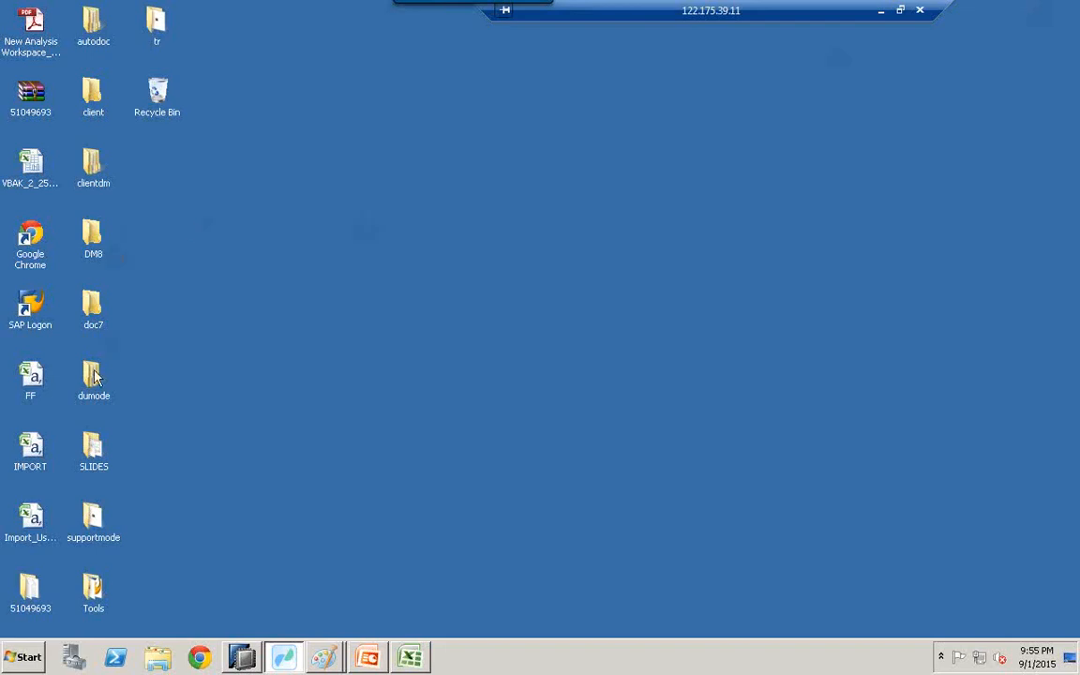
{"action": "left_click", "coordinate": [97, 595]}
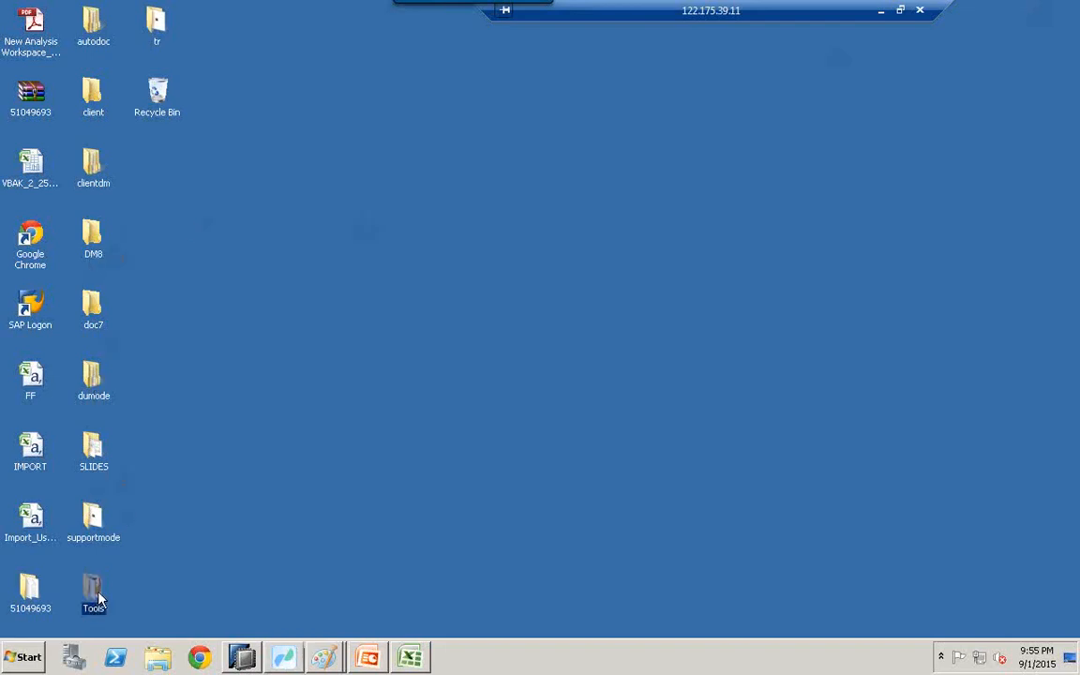
{"action": "double_click", "coordinate": [97, 594]}
{"action": "left_click", "coordinate": [176, 108]}
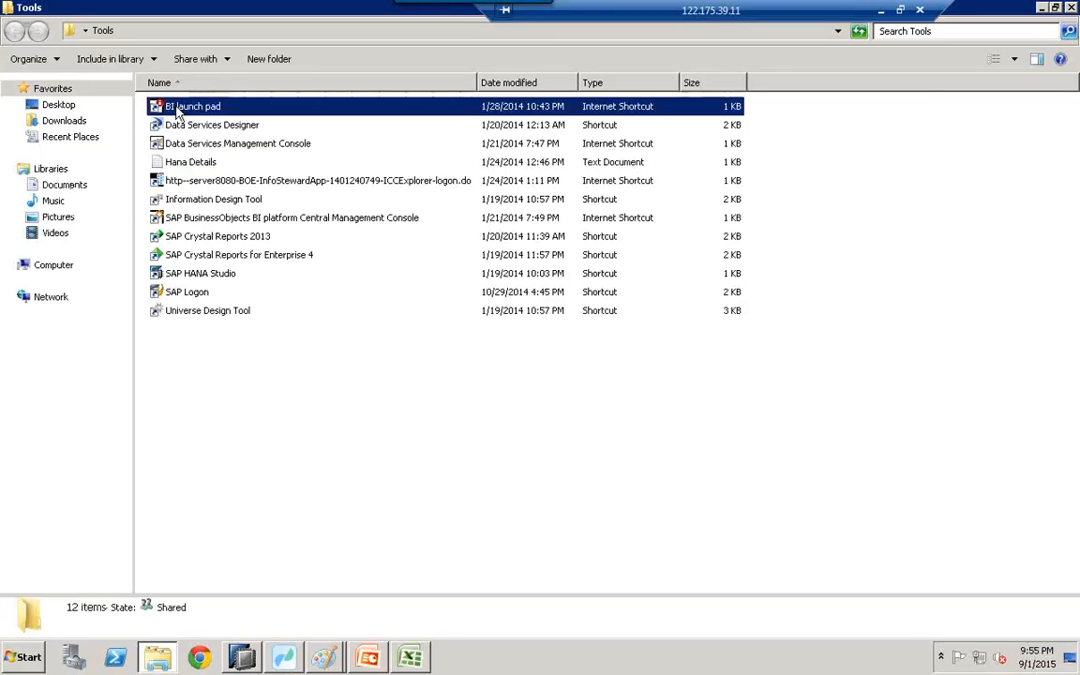
{"action": "double_click", "coordinate": [176, 109]}
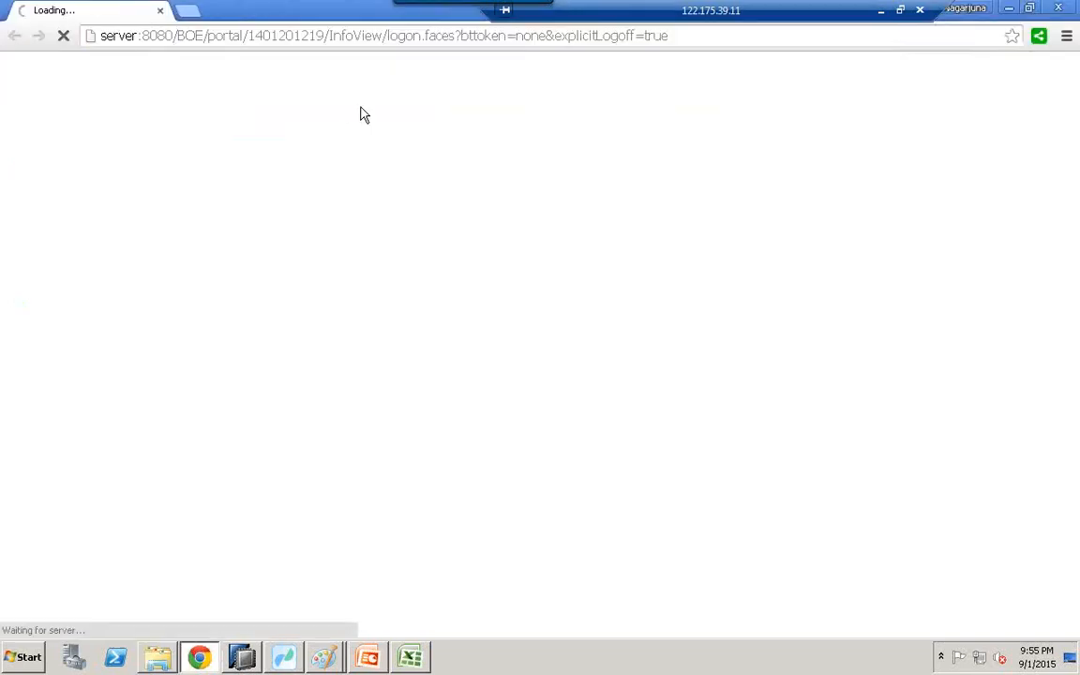
Log on to the BI launch pad, entering the account password again after the first attempt
{"action": "left_click", "coordinate": [538, 319]}
{"action": "type", "text": "•••••••••"}
{"action": "left_click", "coordinate": [634, 383]}
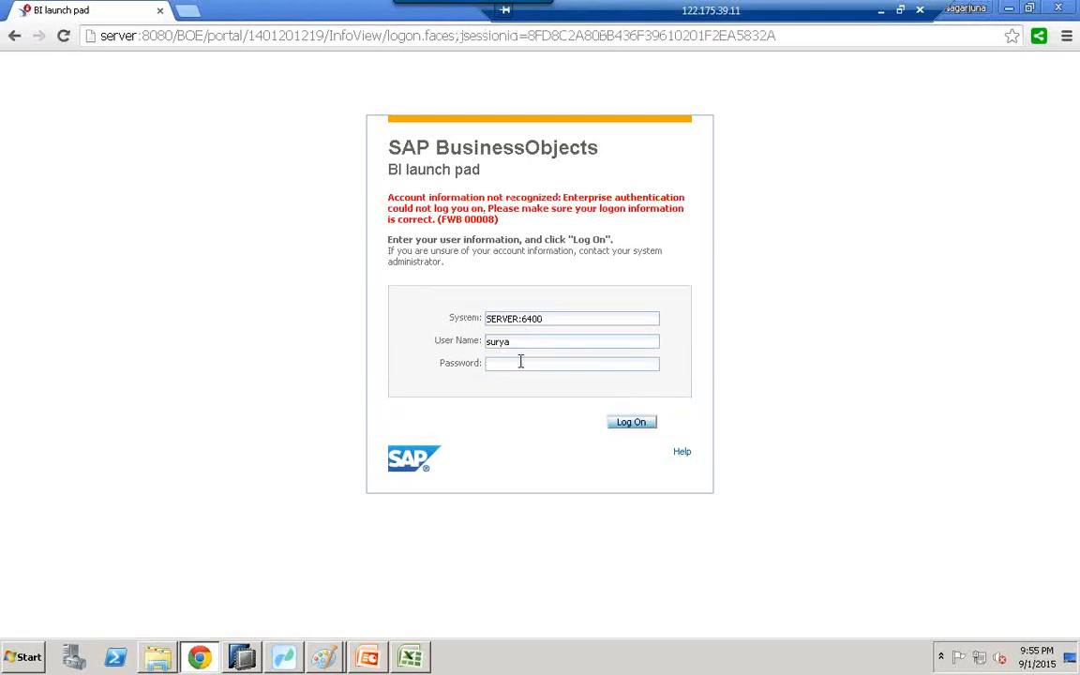
{"action": "type", "text": "•••••••••"}
{"action": "left_click", "coordinate": [645, 426]}
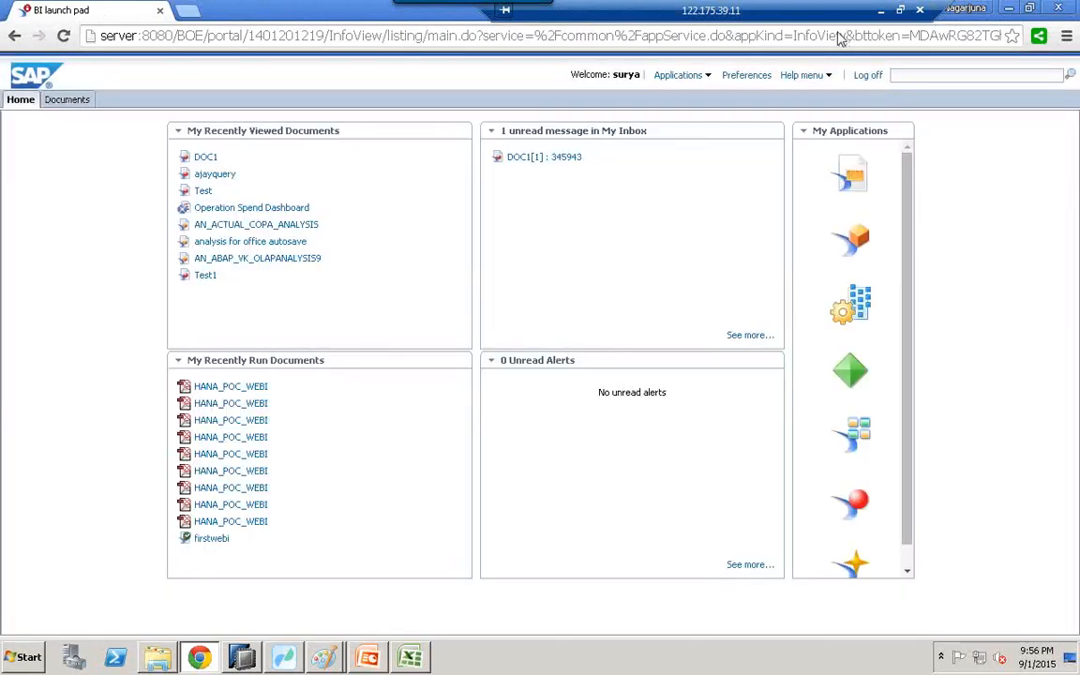
Open the Explorer application from the BI launch pad and list its Information Spaces
{"action": "left_click", "coordinate": [709, 76]}
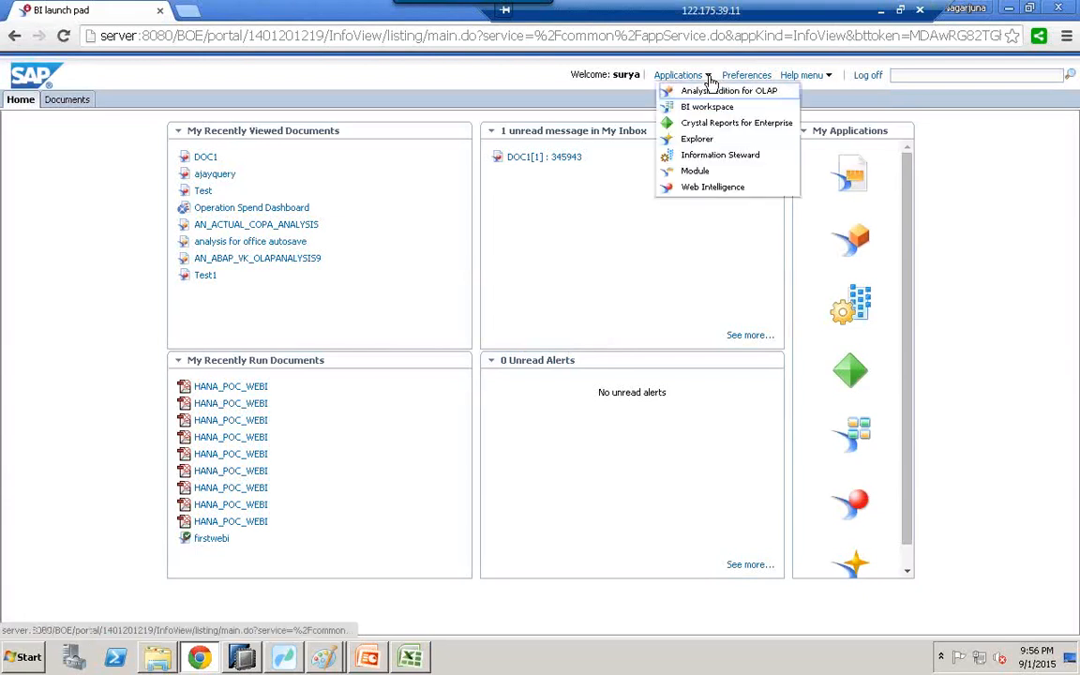
{"action": "left_click", "coordinate": [700, 143]}
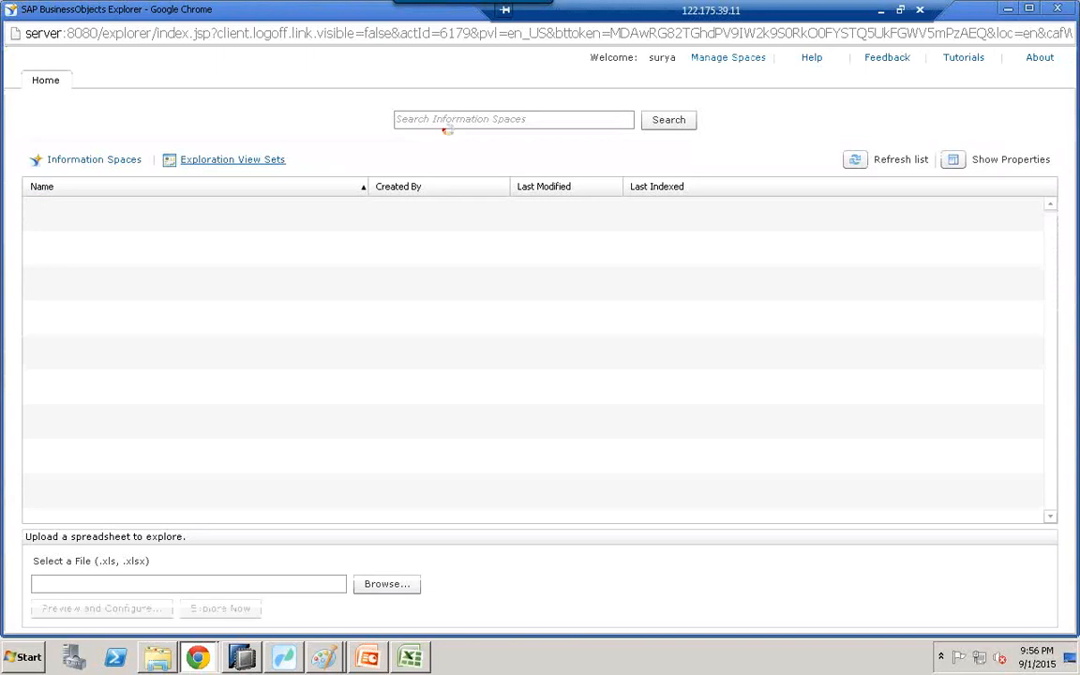
{"action": "left_click", "coordinate": [94, 163]}
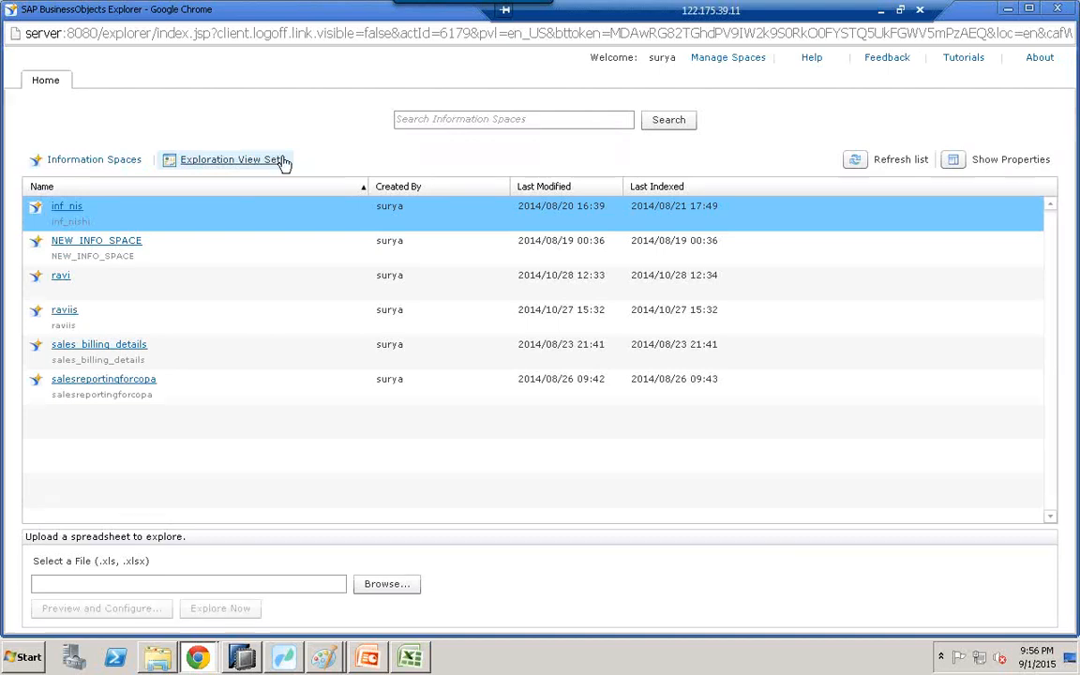
Open Manage Spaces in Explorer and capture a screen region about 712 × 425 px around the error dialog
{"action": "left_click", "coordinate": [728, 59]}
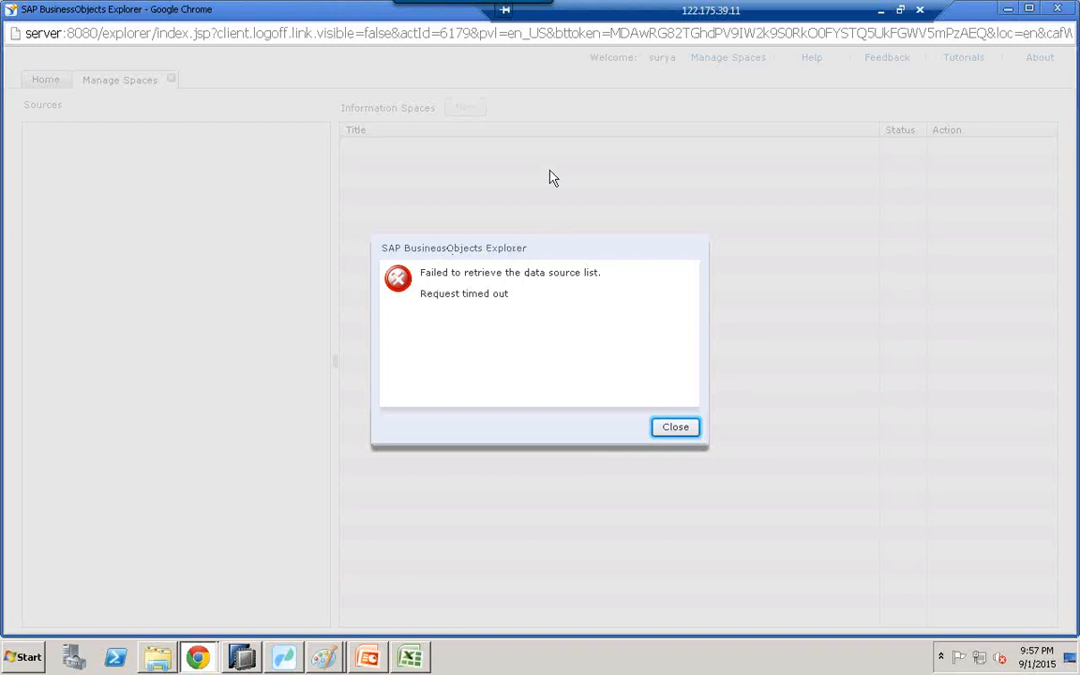
{"action": "mouse_move", "coordinate": [502, 12]}
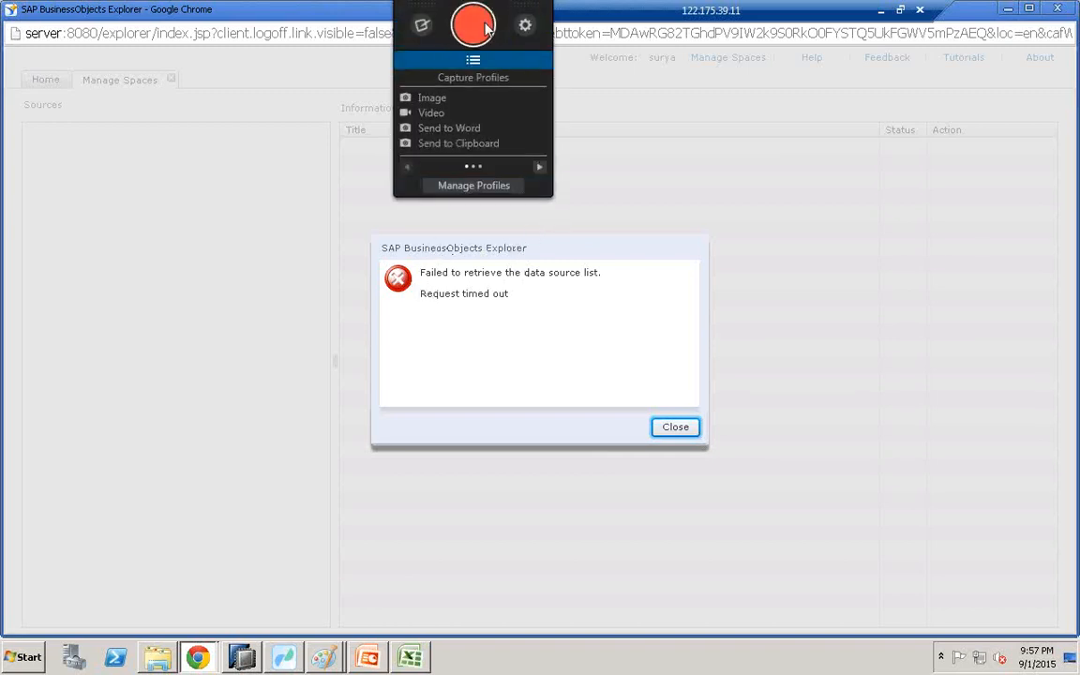
{"action": "left_click", "coordinate": [540, 25]}
{"action": "left_click_drag", "start_coordinate": [204, 121], "coordinate": [803, 478]}
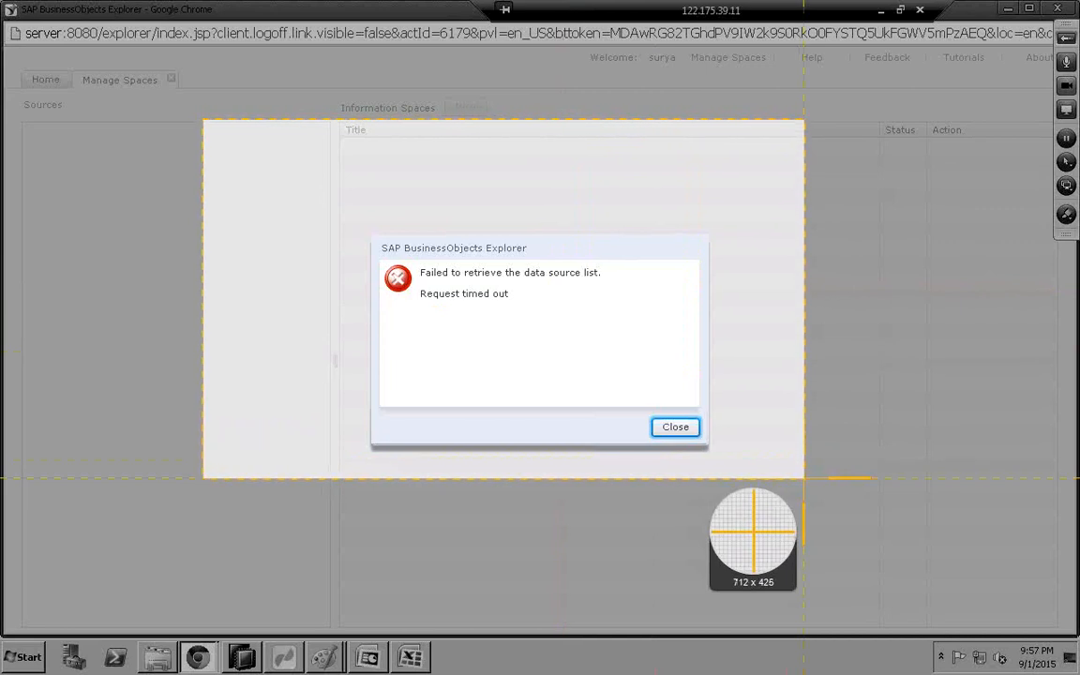
{"action": "left_click_drag", "start_coordinate": [803, 478], "coordinate": [803, 478]}
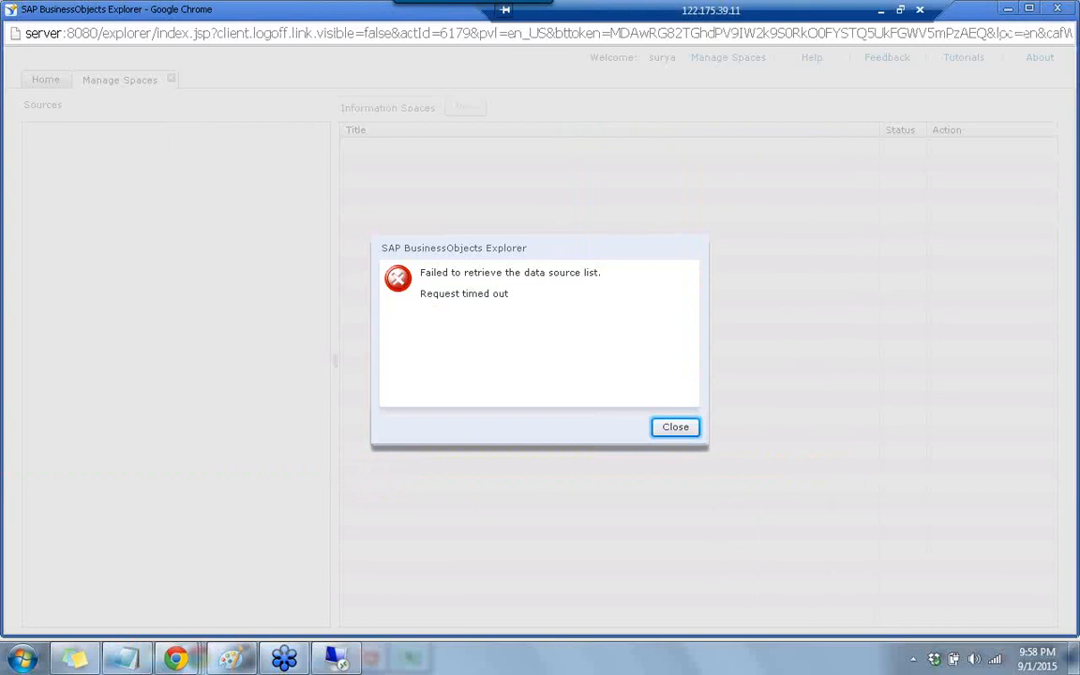
Dismiss the error dialog, return to Explorer's Home page and try opening Manage Spaces again
{"action": "left_click", "coordinate": [676, 429]}
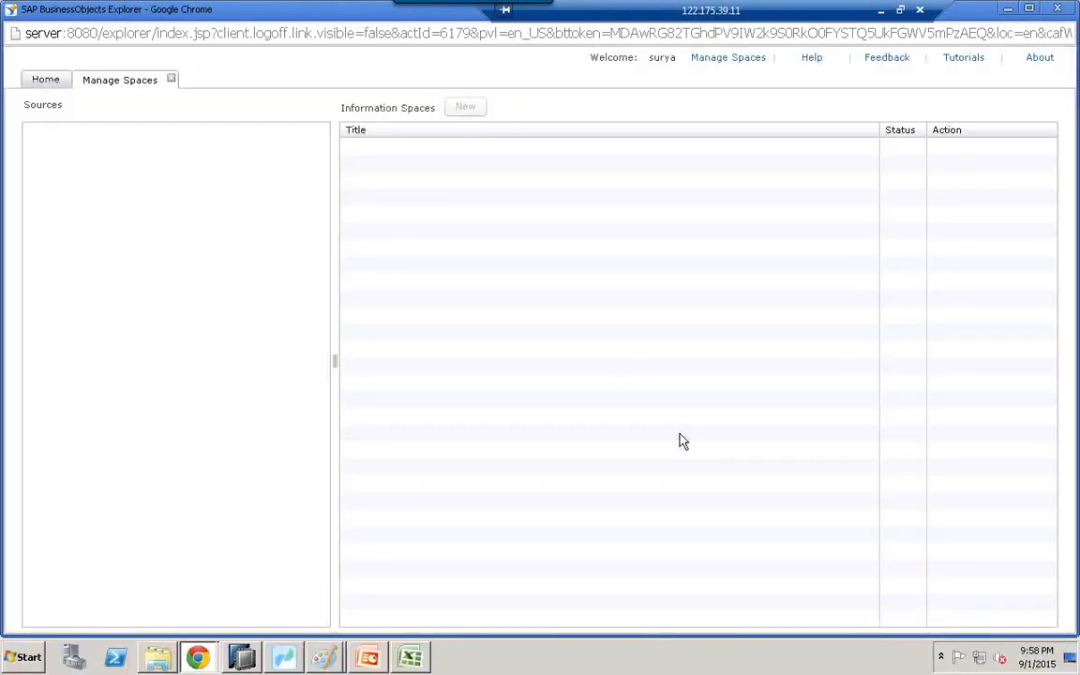
{"action": "left_click", "coordinate": [45, 81]}
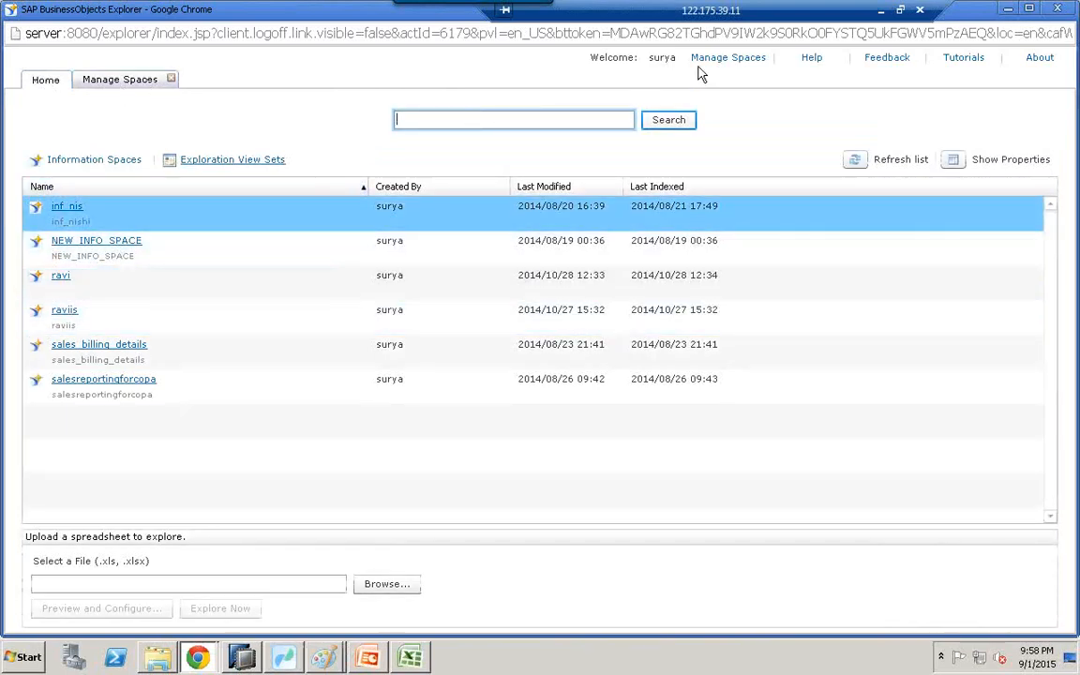
{"action": "left_click", "coordinate": [730, 61]}
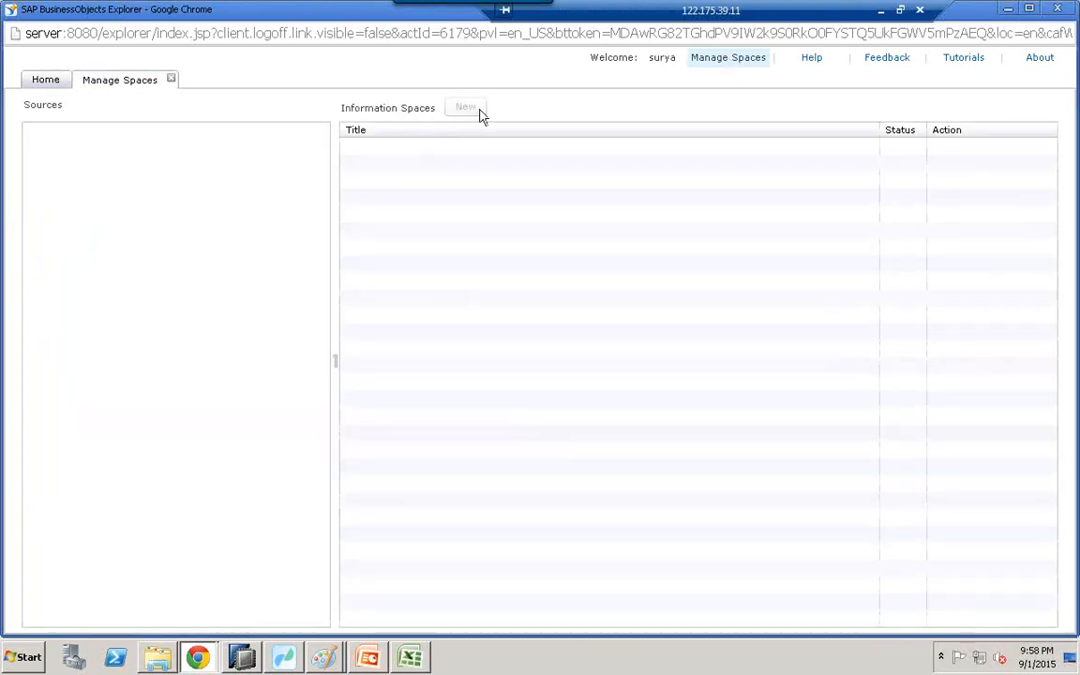
Close the Explorer, BI launch pad and Tools folder windows
{"action": "left_click", "coordinate": [1061, 9]}
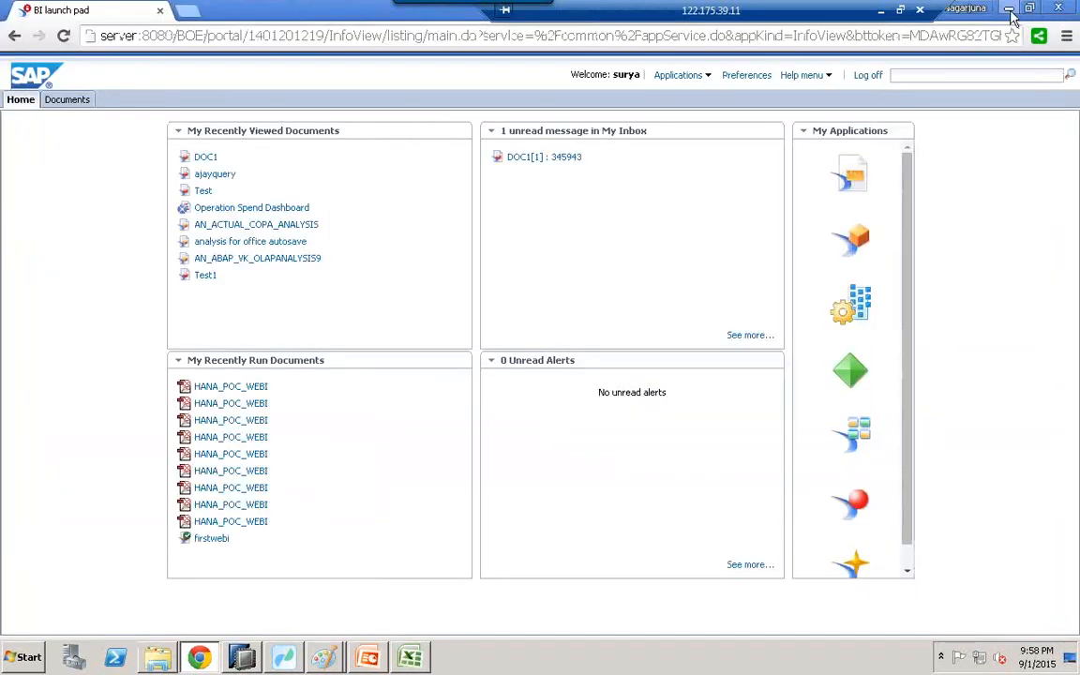
{"action": "left_click", "coordinate": [1061, 8]}
{"action": "left_click", "coordinate": [1071, 8]}
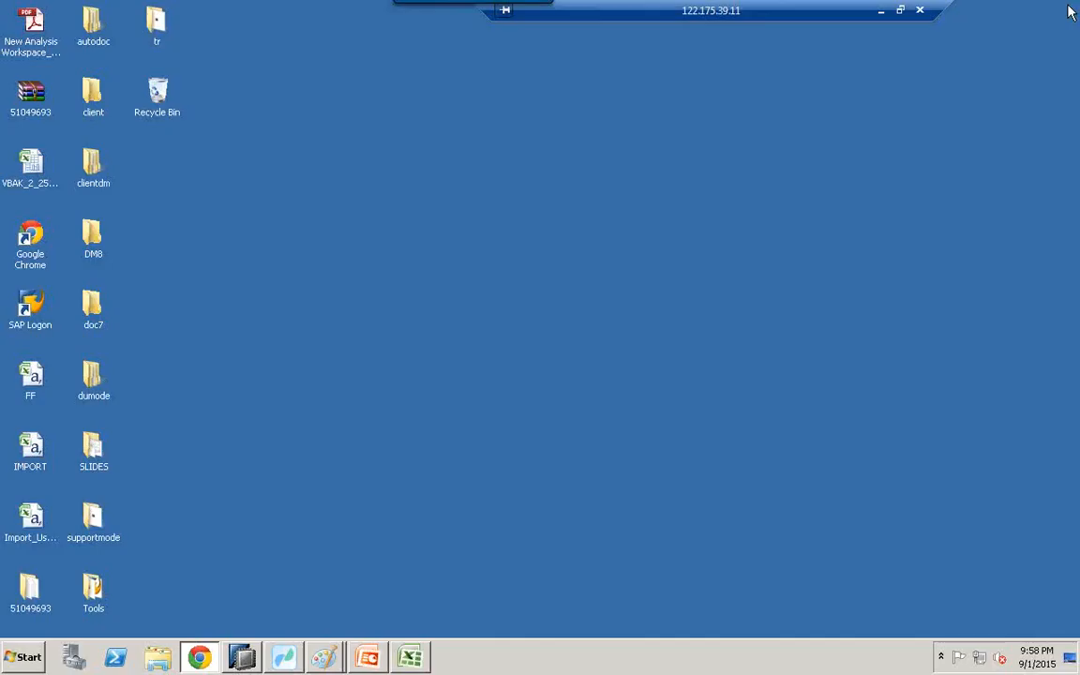
Switch to the EXPLORER diagram in Paint and draw a rectangle about 276 × 56 px to the right of the EXPLORER box
{"action": "mouse_move", "coordinate": [323, 656]}
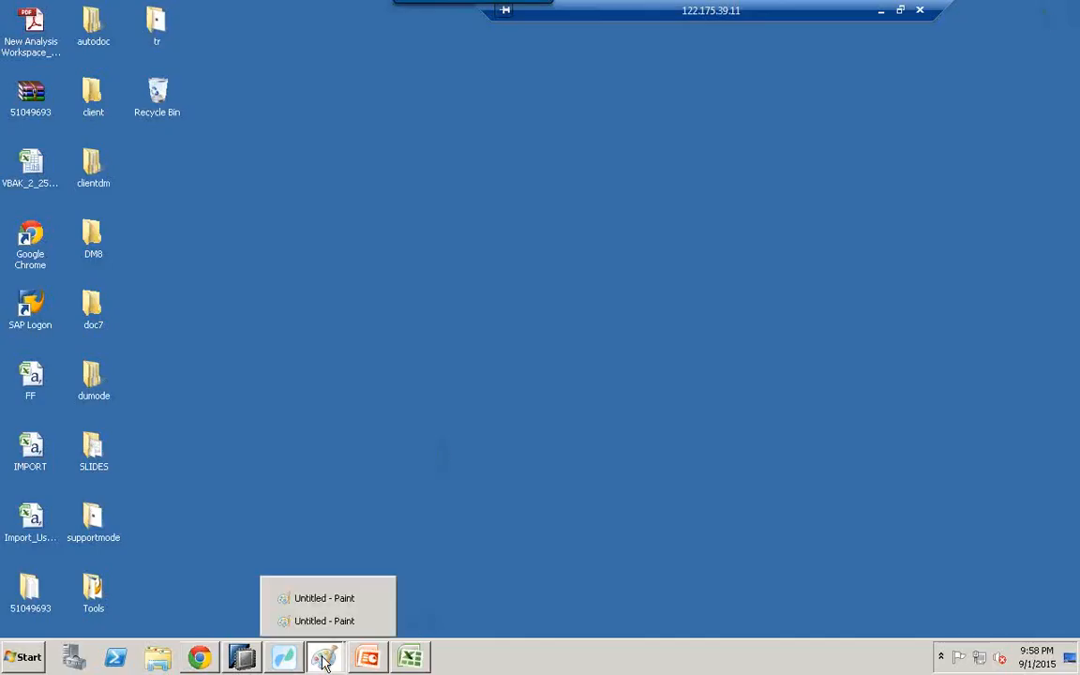
{"action": "left_click", "coordinate": [324, 623]}
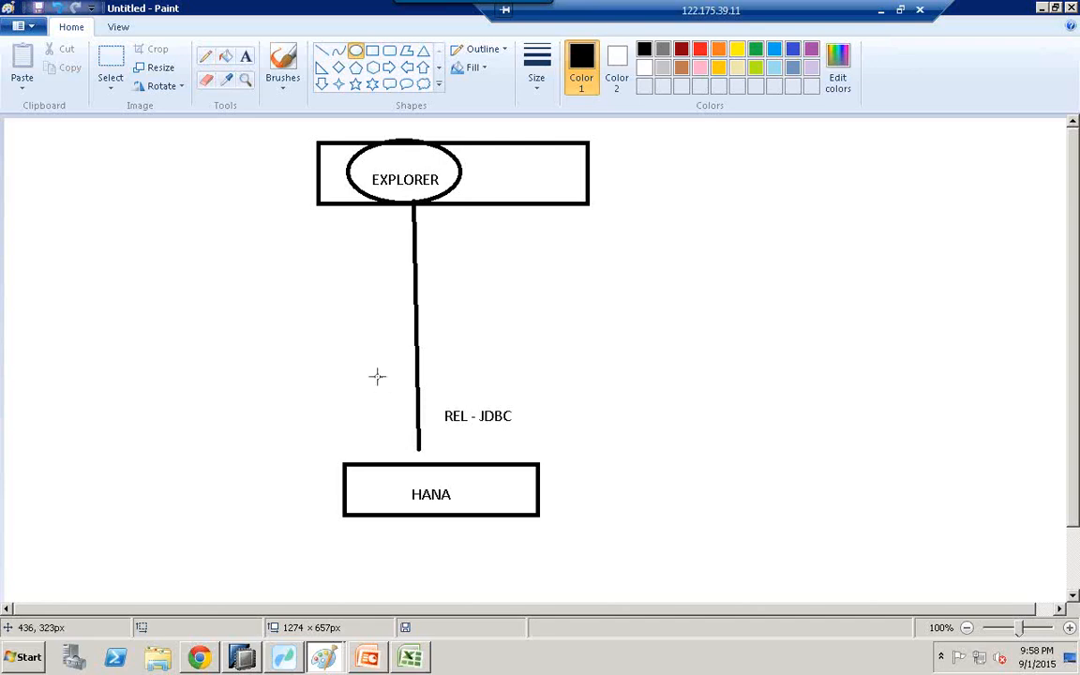
{"action": "left_click", "coordinate": [373, 52]}
{"action": "left_click_drag", "start_coordinate": [691, 144], "coordinate": [925, 191]}
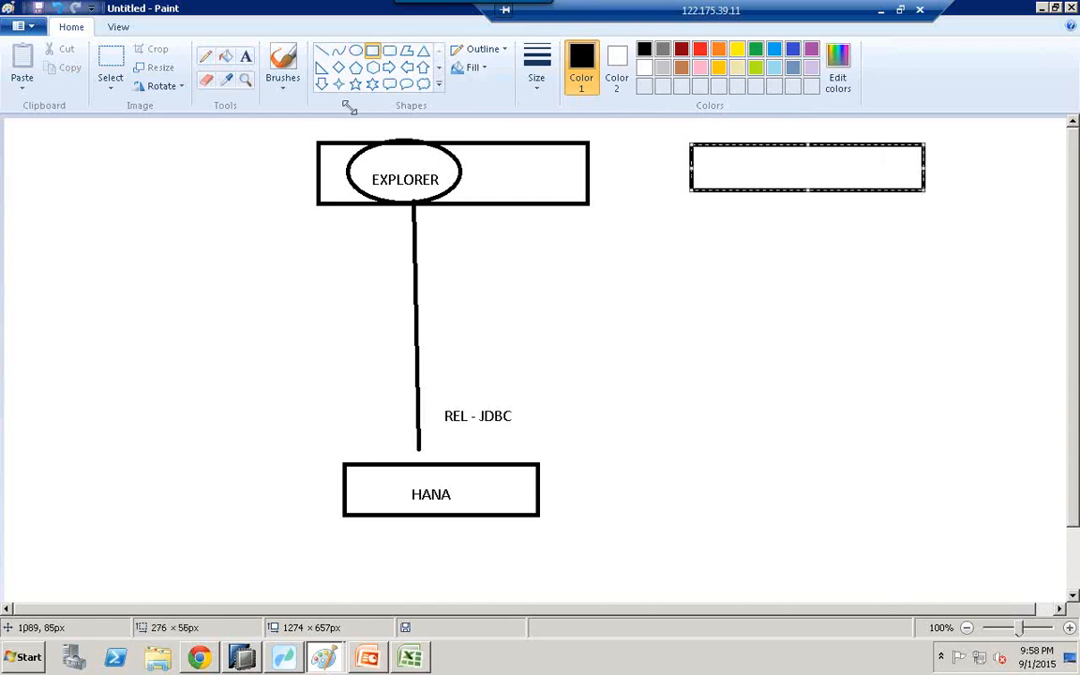
Label the new rectangle beside the EXPLORER box LUMIRA in capital letters
{"action": "left_click", "coordinate": [246, 56]}
{"action": "left_click", "coordinate": [736, 171]}
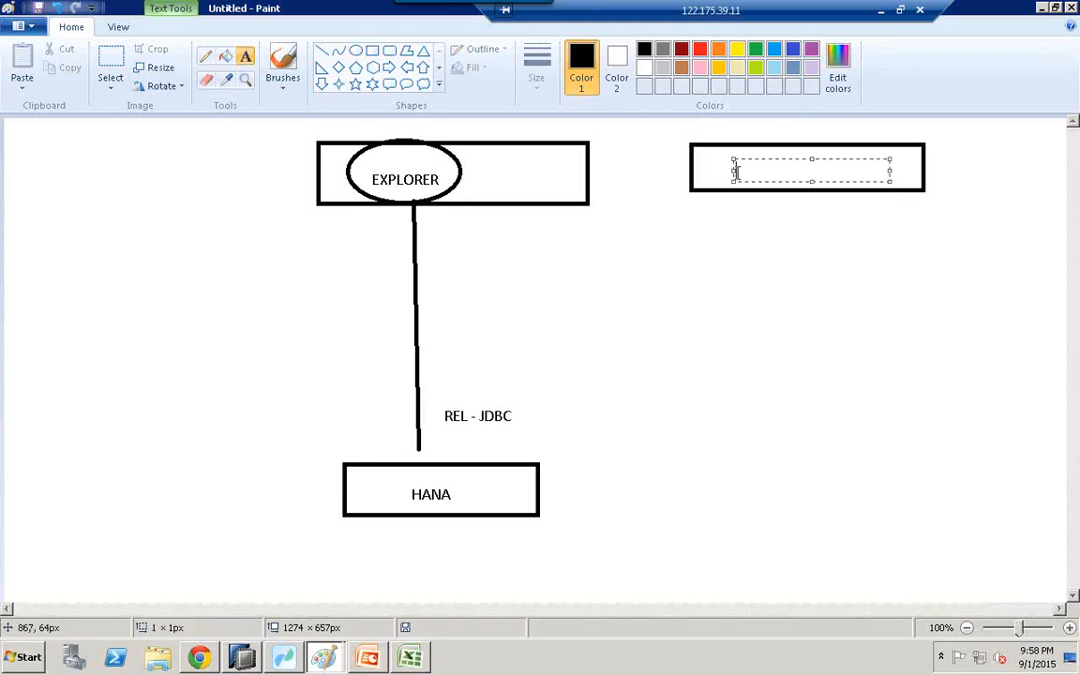
{"action": "type", "text": "lumira"}
{"action": "key", "text": "BackSpace"}
{"action": "key", "text": "BackSpace"}
{"action": "key", "text": "BackSpace"}
{"action": "key", "text": "BackSpace"}
{"action": "key", "text": "BackSpace"}
{"action": "key", "text": "BackSpace"}
{"action": "type", "text": "LUMIRA"}
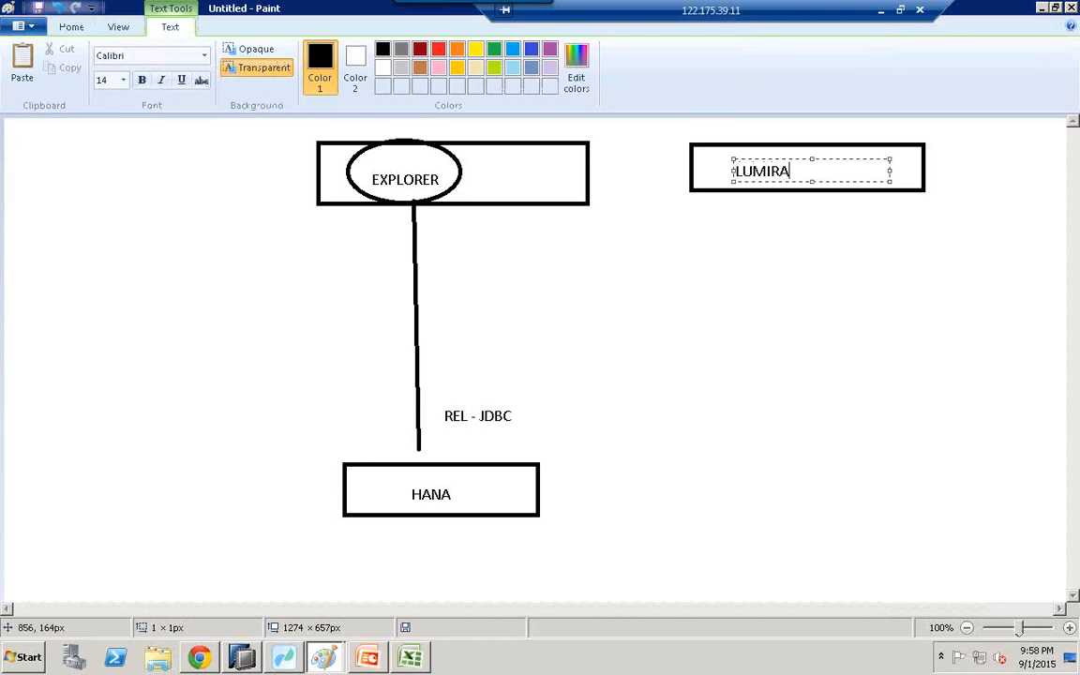
{"action": "left_click", "coordinate": [799, 279]}
Draw a diagonal line spanning about 314 × 347 px from the underside of the LUMIRA box to the HANA box's right edge
{"action": "left_click", "coordinate": [322, 52]}
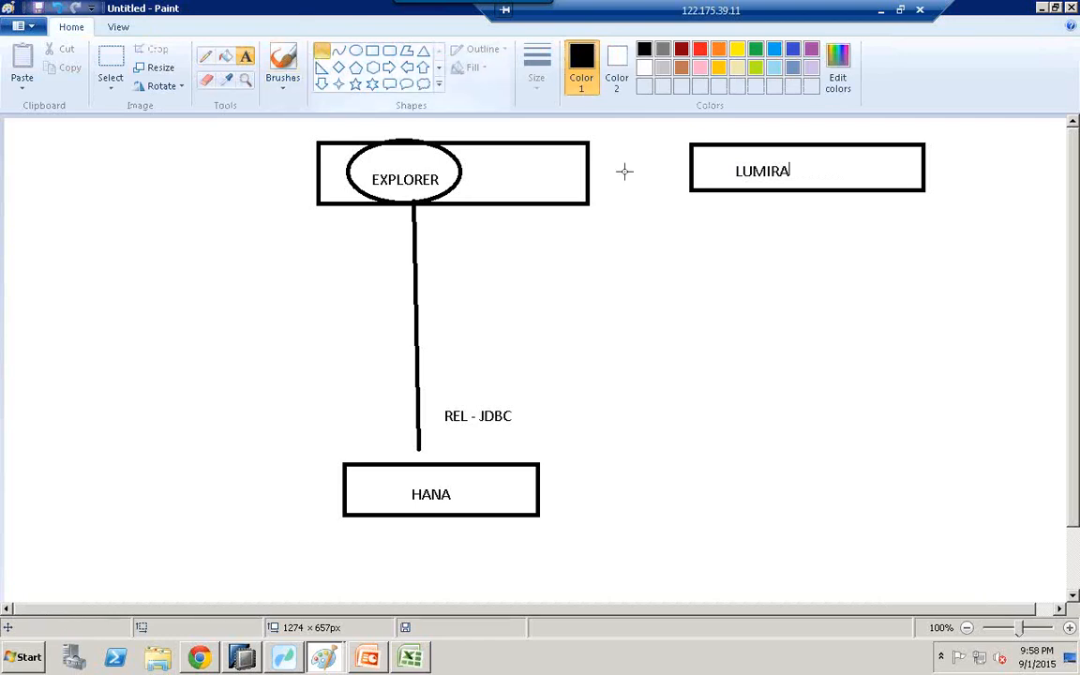
{"action": "left_click_drag", "start_coordinate": [808, 191], "coordinate": [698, 300]}
{"action": "left_click_drag", "start_coordinate": [655, 353], "coordinate": [543, 482]}
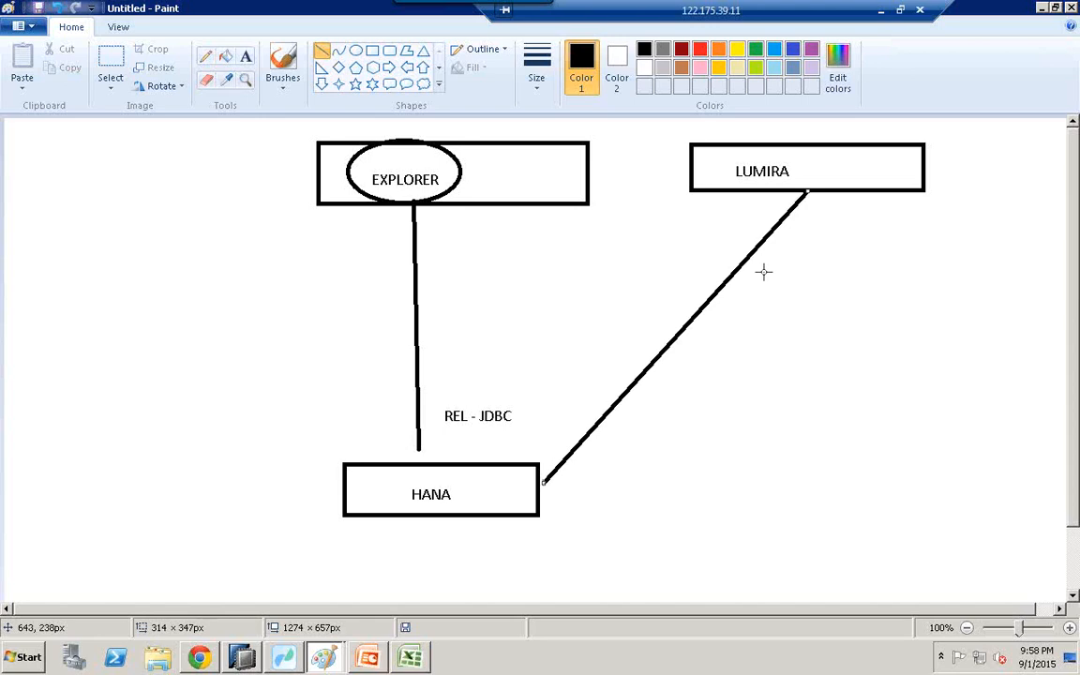